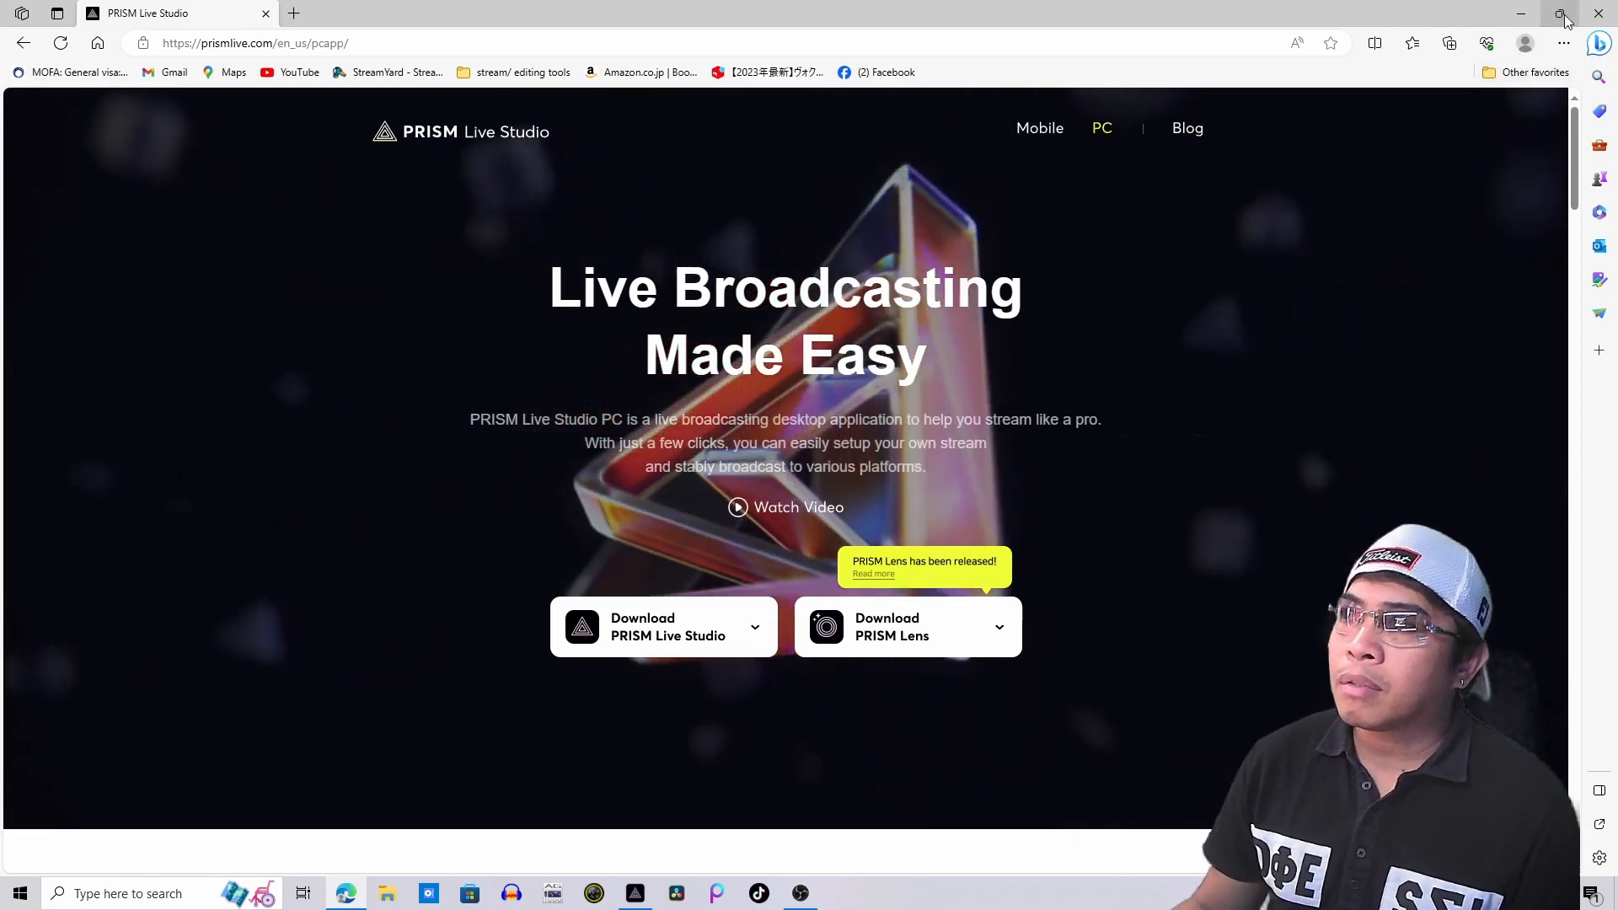
- Close the browser, switch to PRISM Live Studio and open its Output settings
click(1599, 16)
click(636, 893)
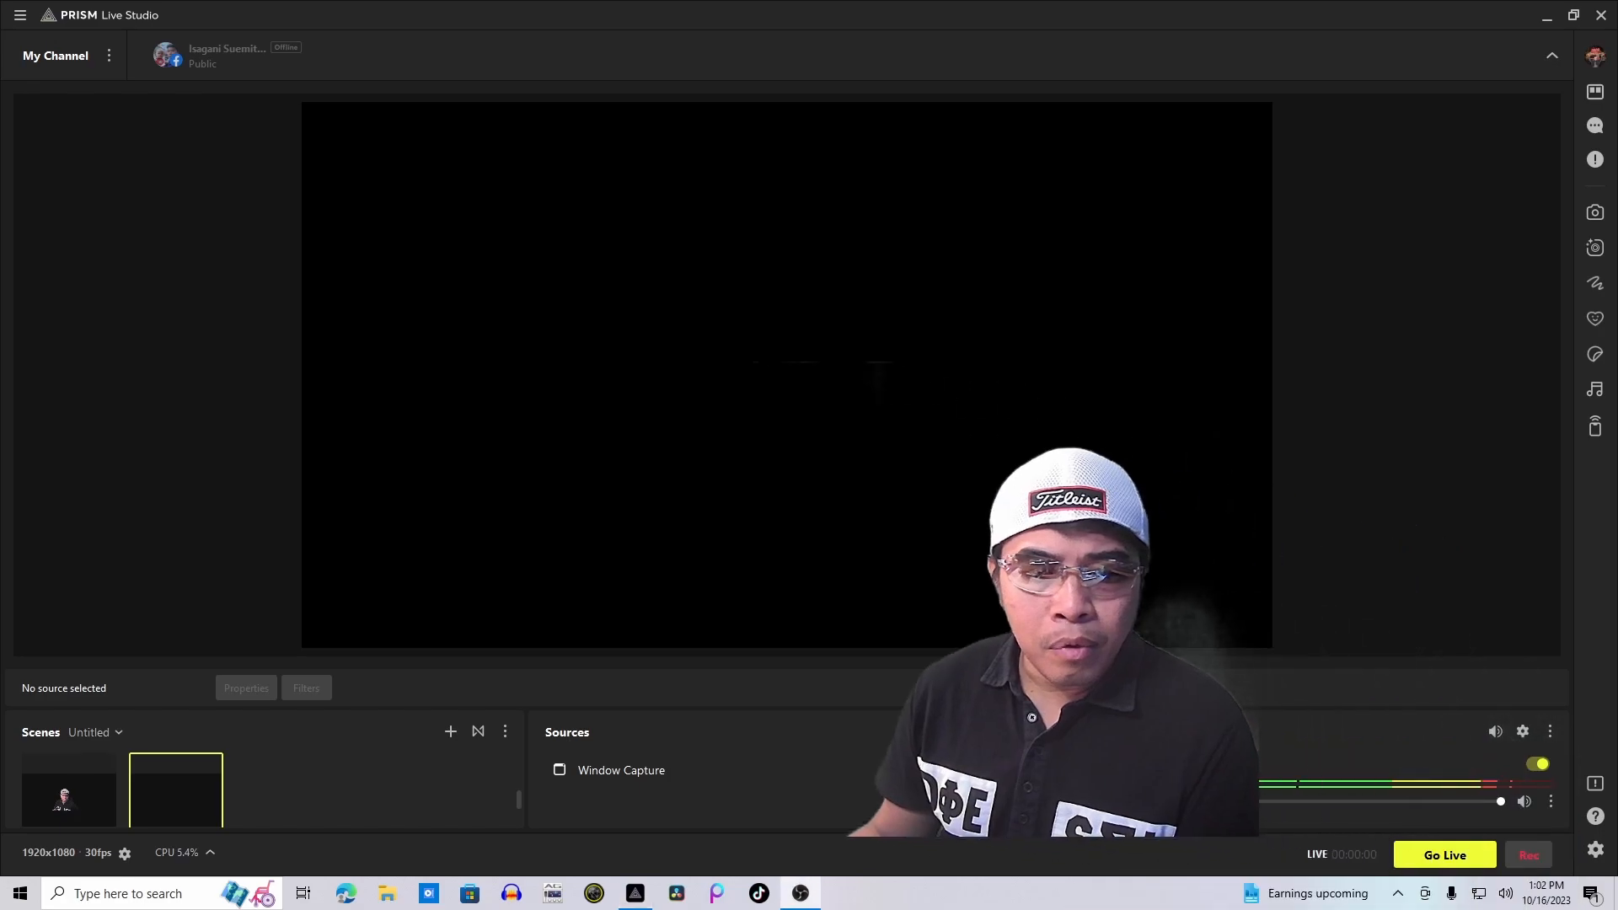
click(1599, 853)
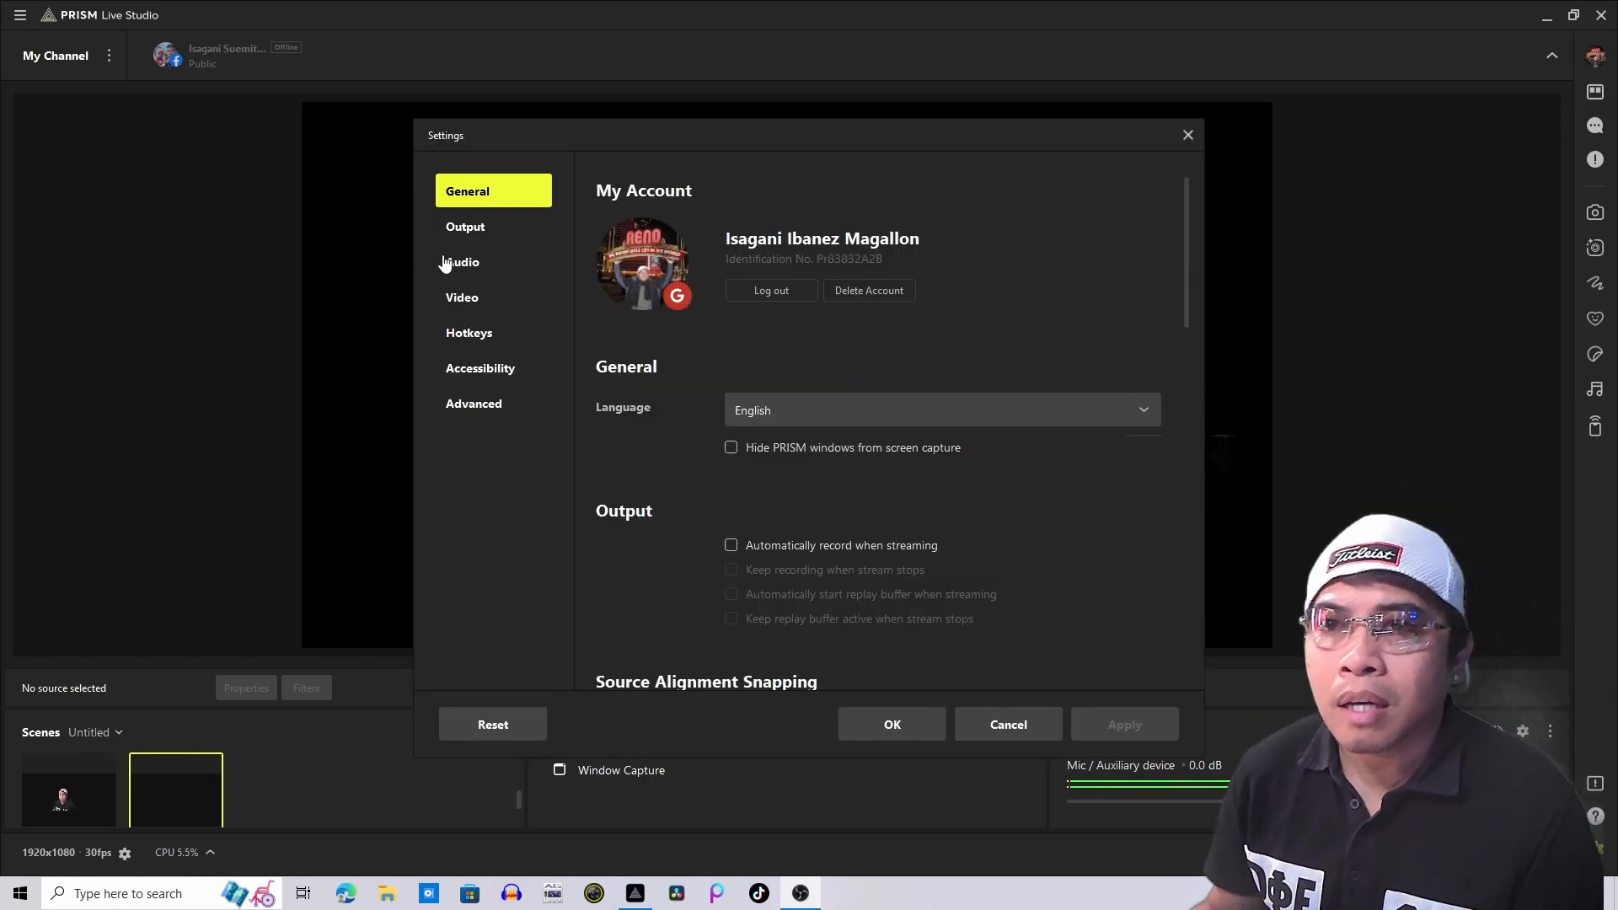
click(472, 238)
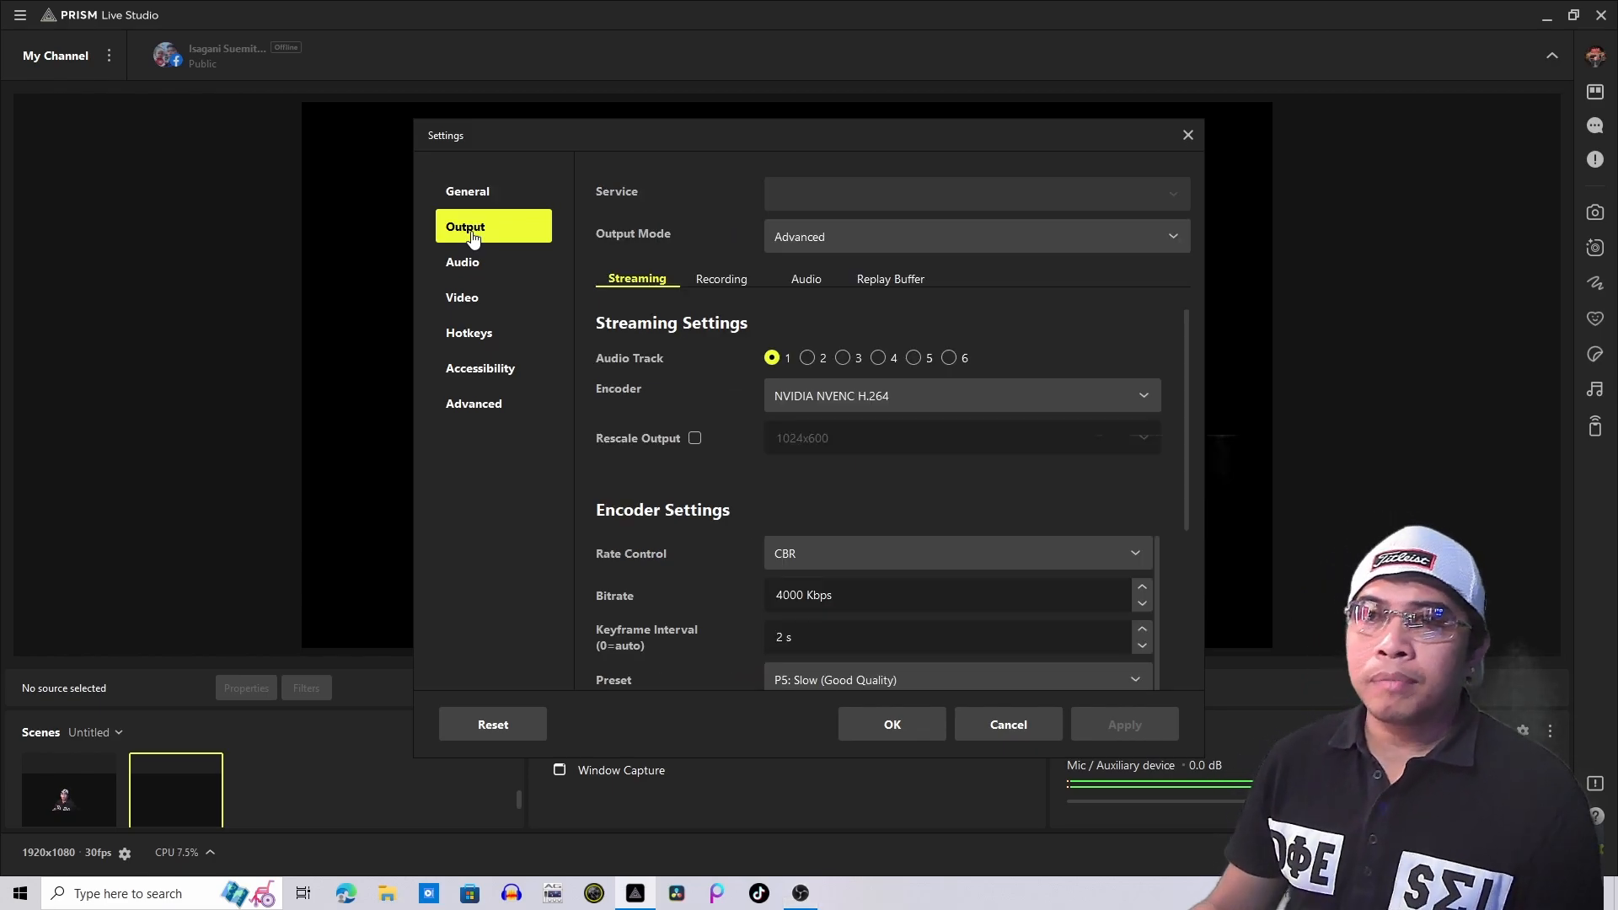
click(483, 192)
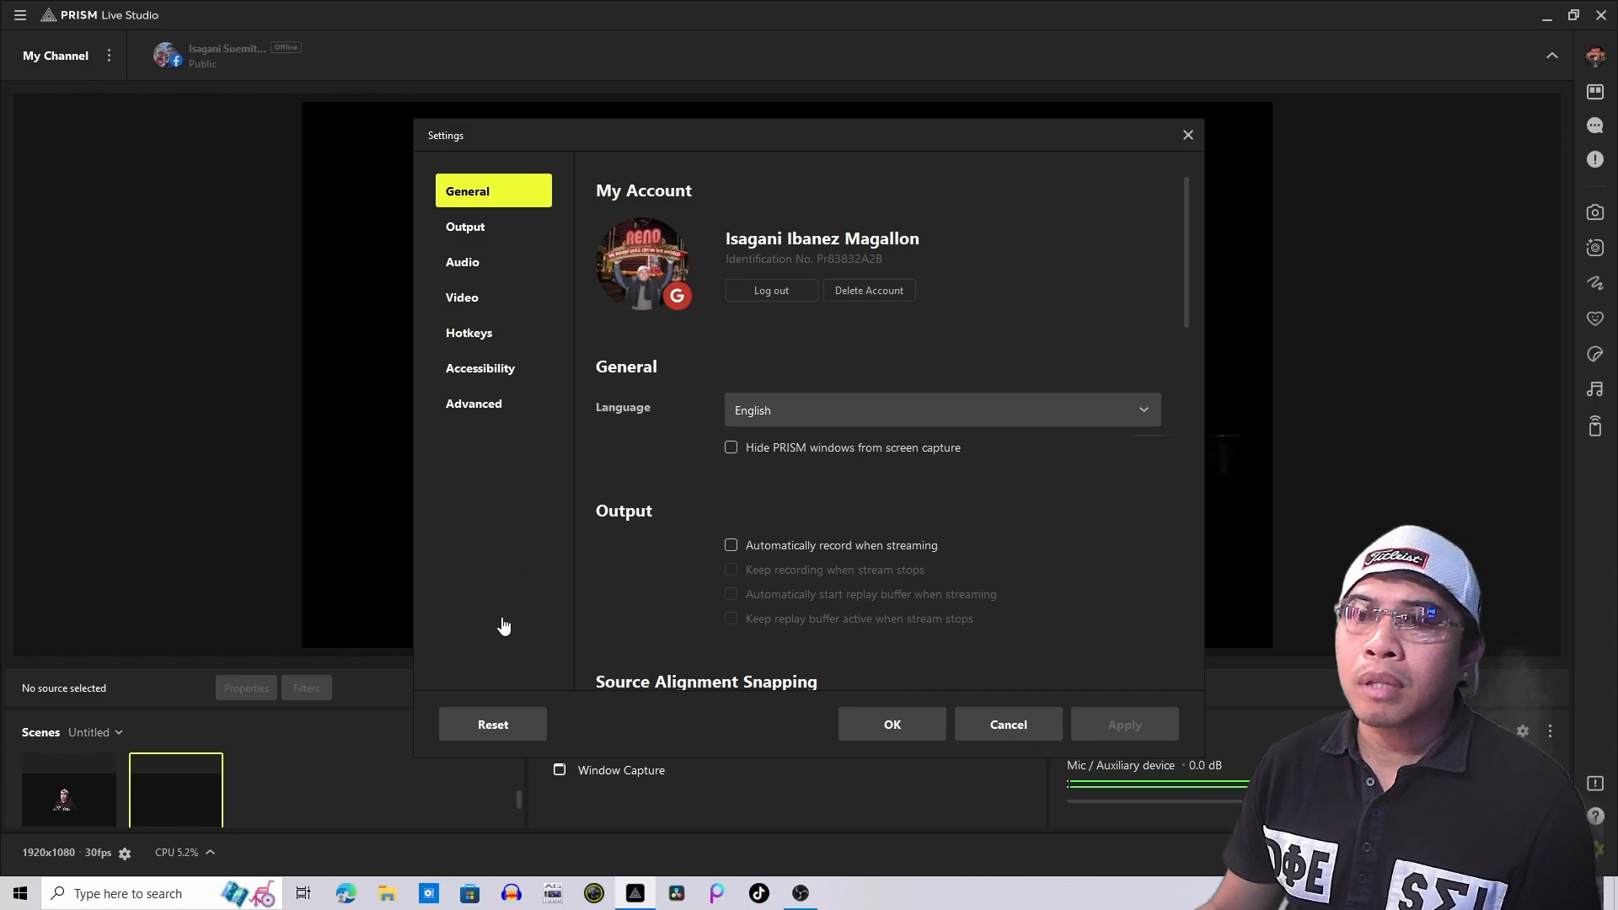
click(464, 226)
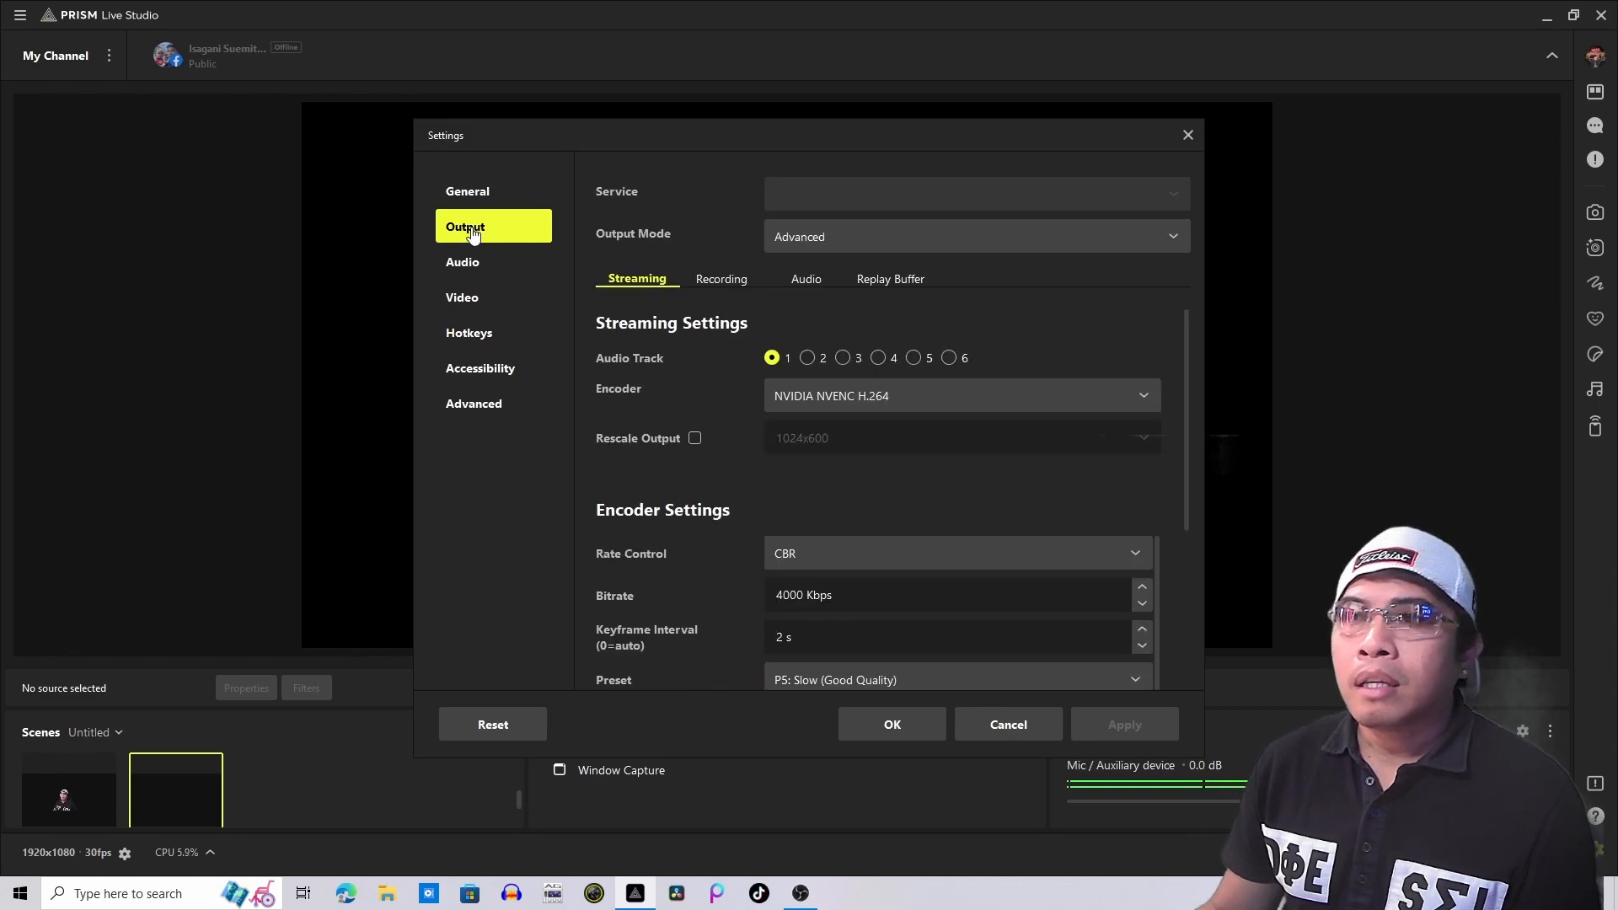
- Set the output mode to Advanced and the streaming encoder to NVIDIA NVENC H.264
click(1156, 238)
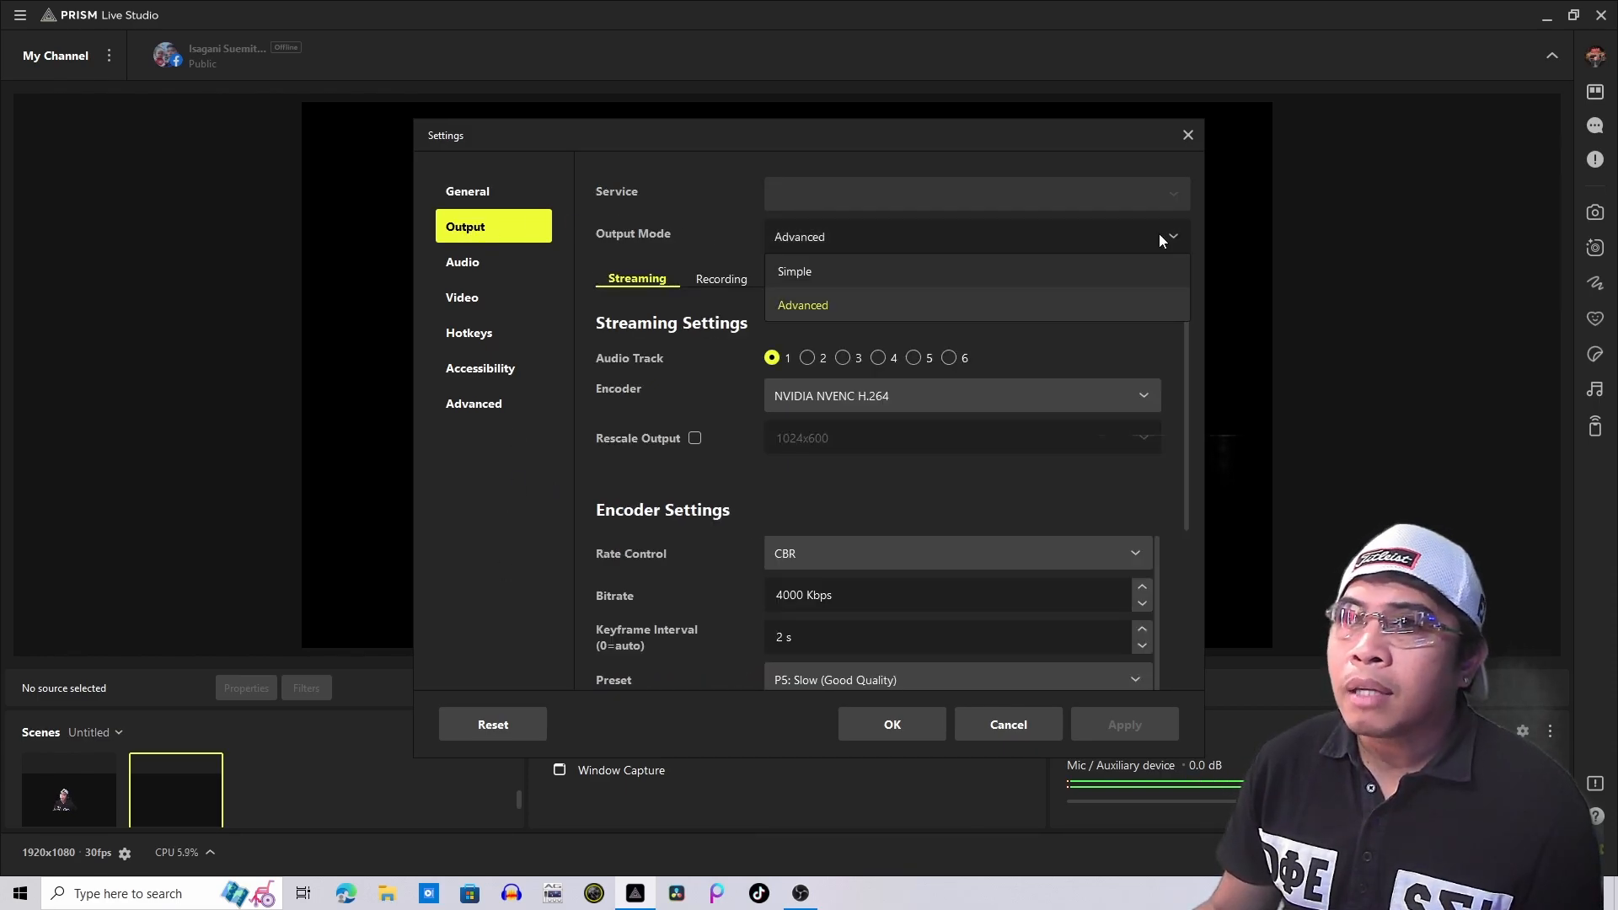
click(852, 308)
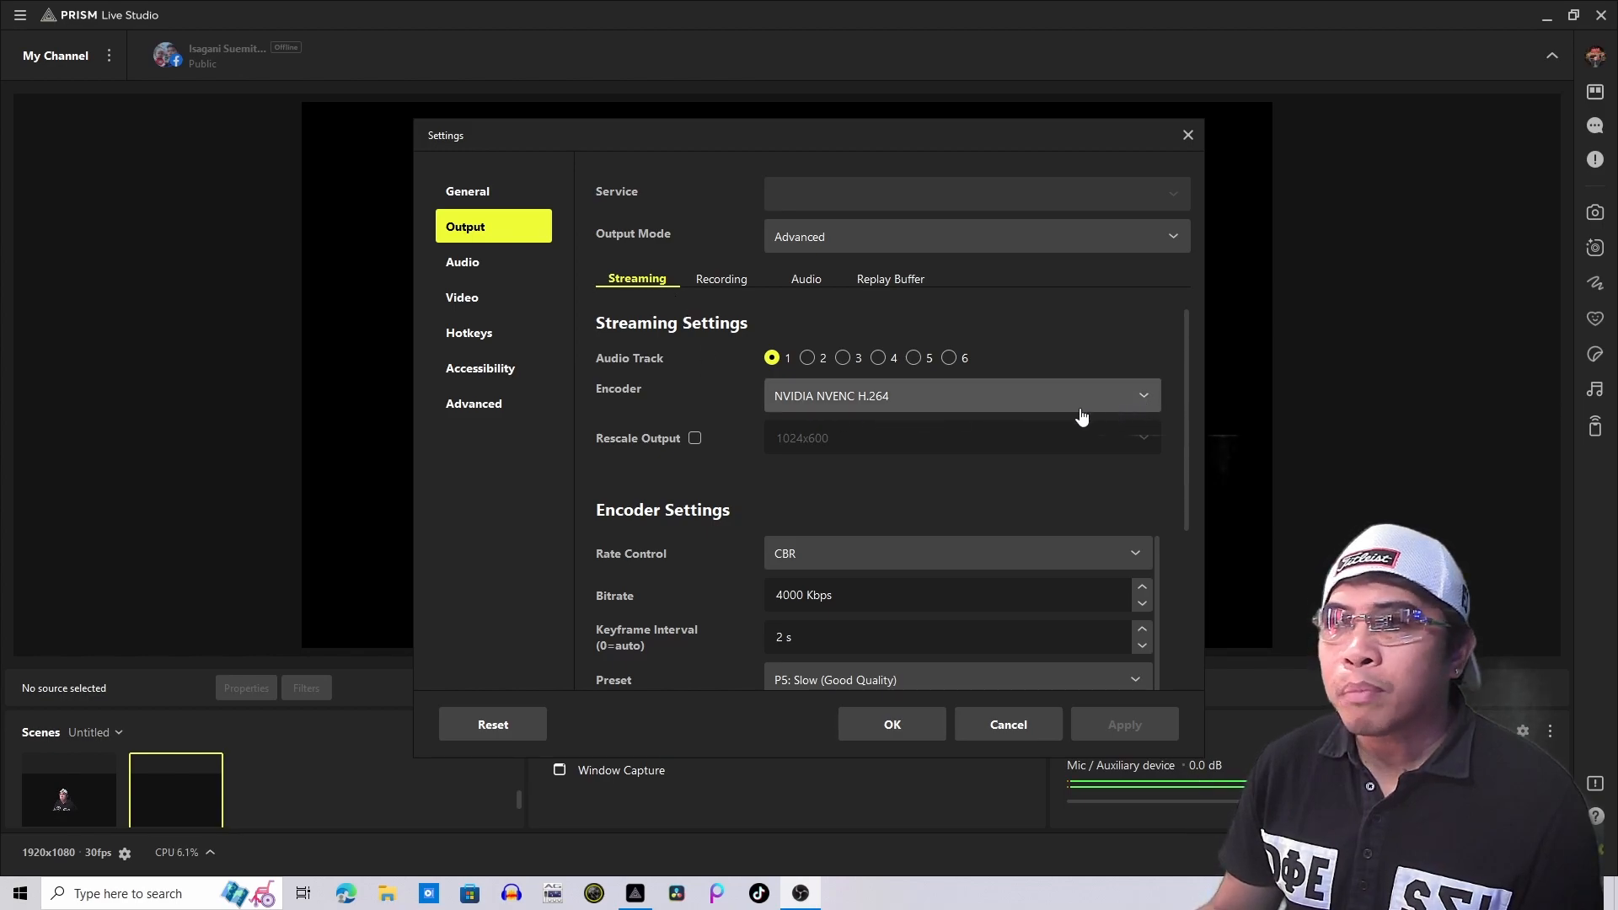
click(1143, 401)
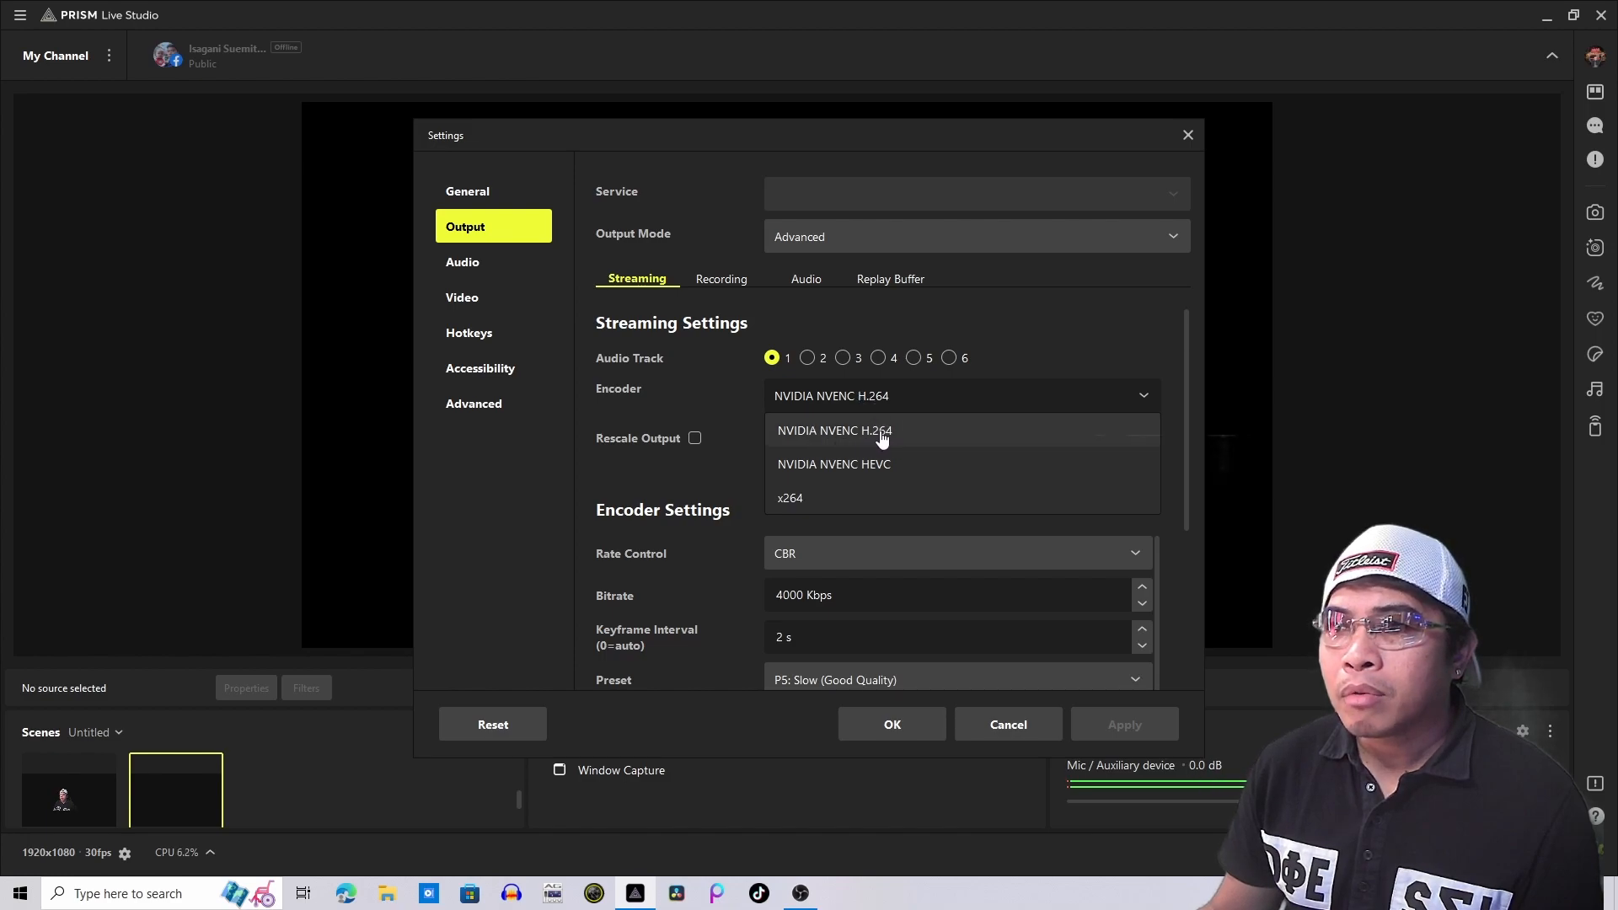
click(953, 431)
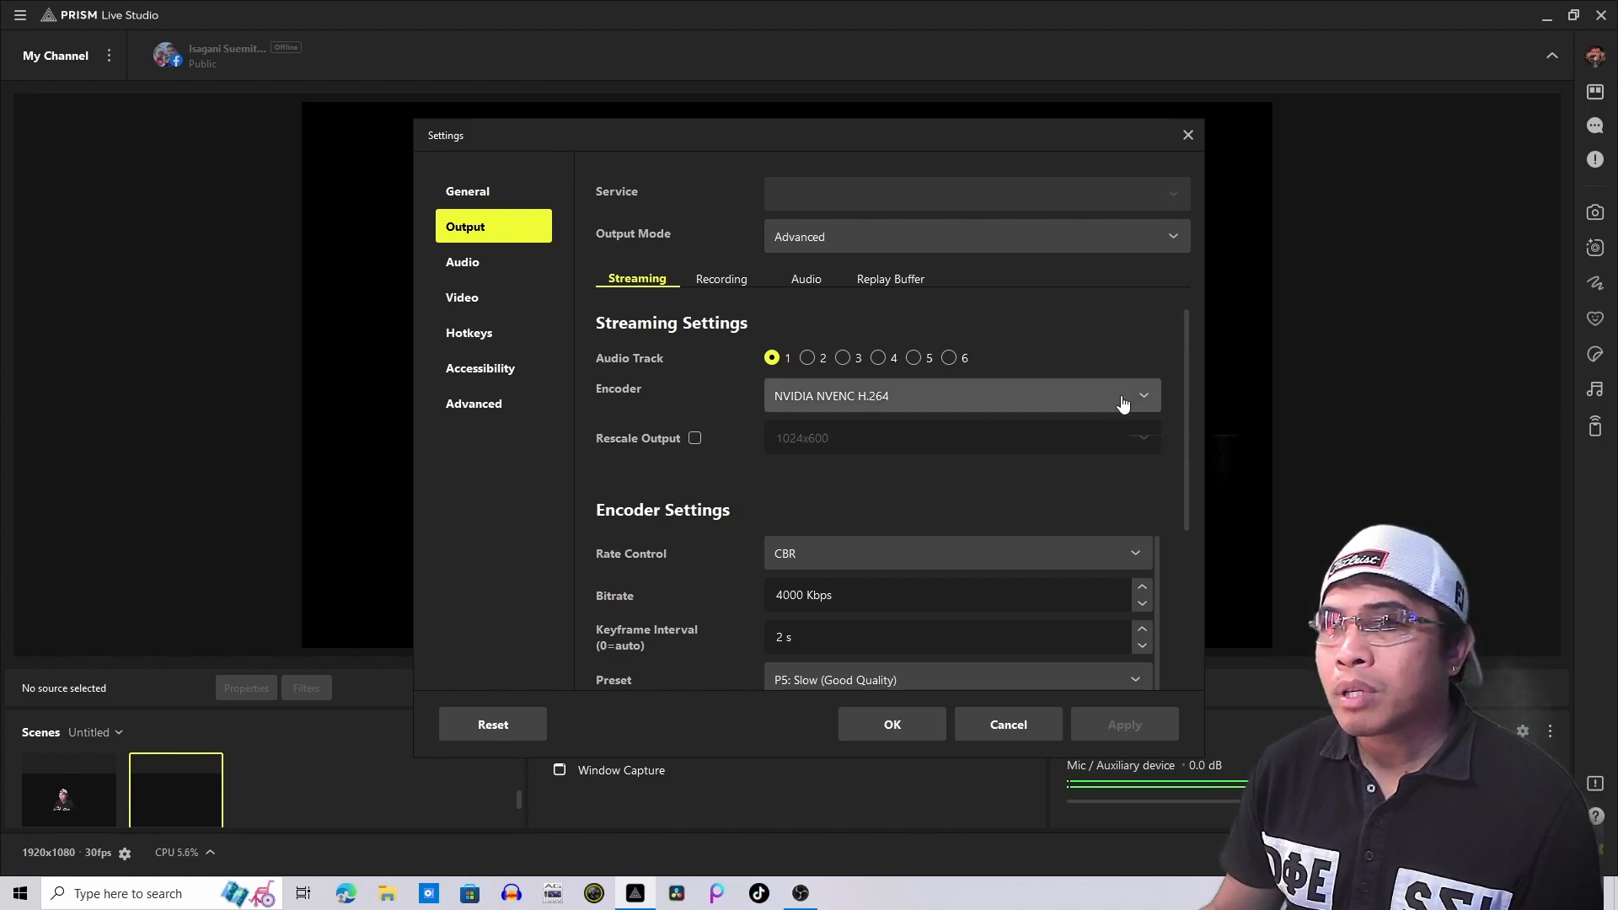
- Try the P7: Slowest (Best Quality) preset for the streaming encoder
scroll(640, 485, down, 3)
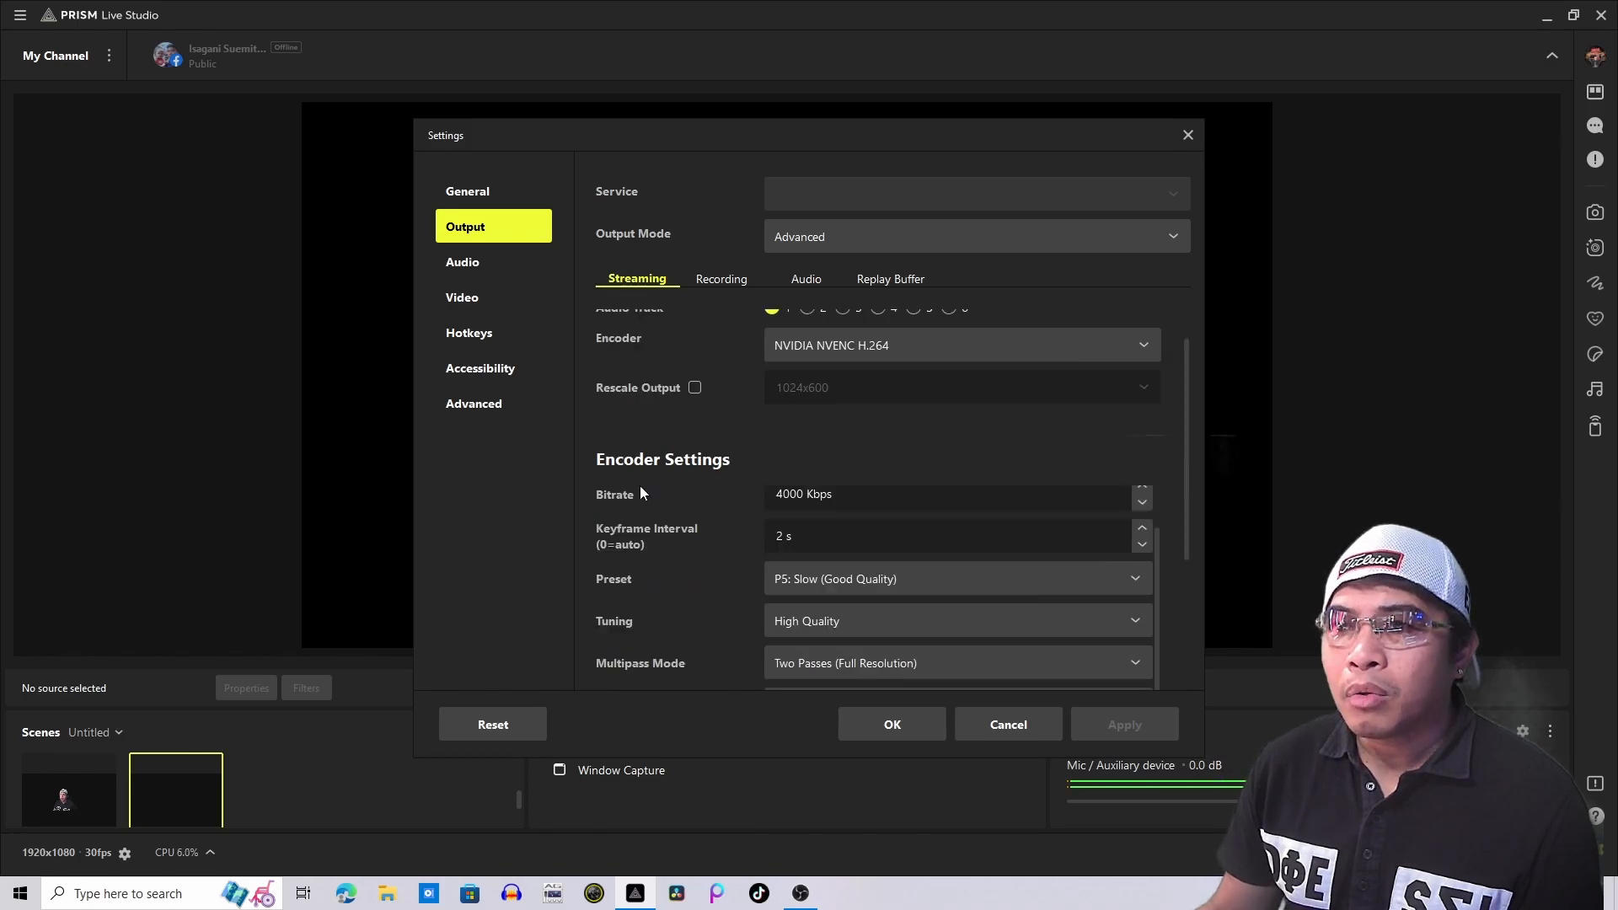
scroll(746, 529, up, 4)
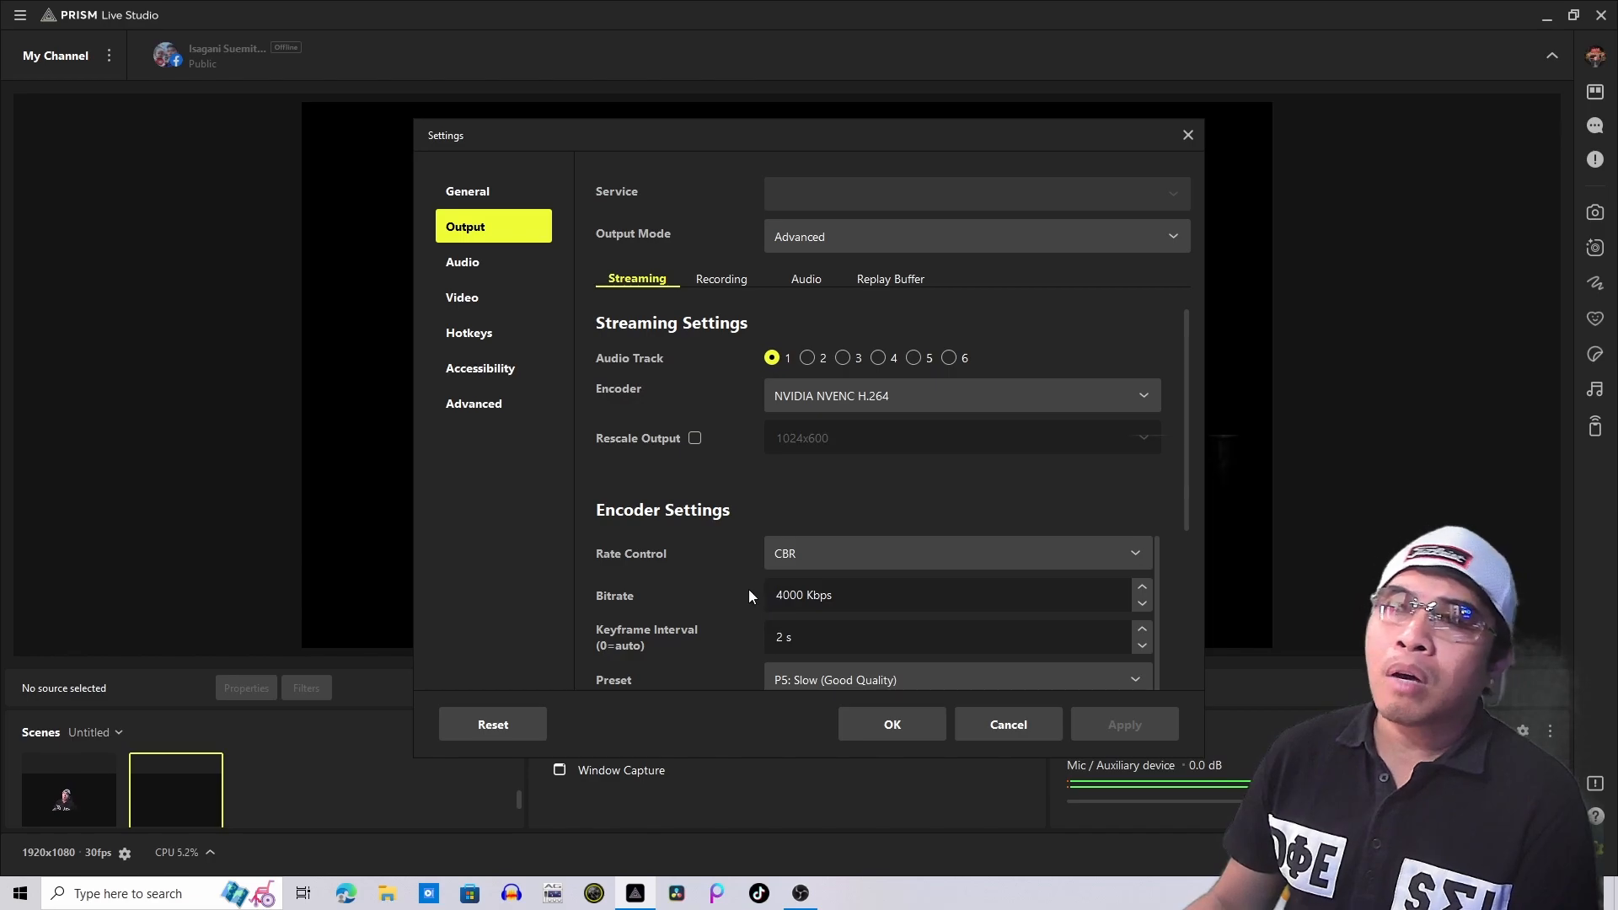
scroll(760, 579, down, 1)
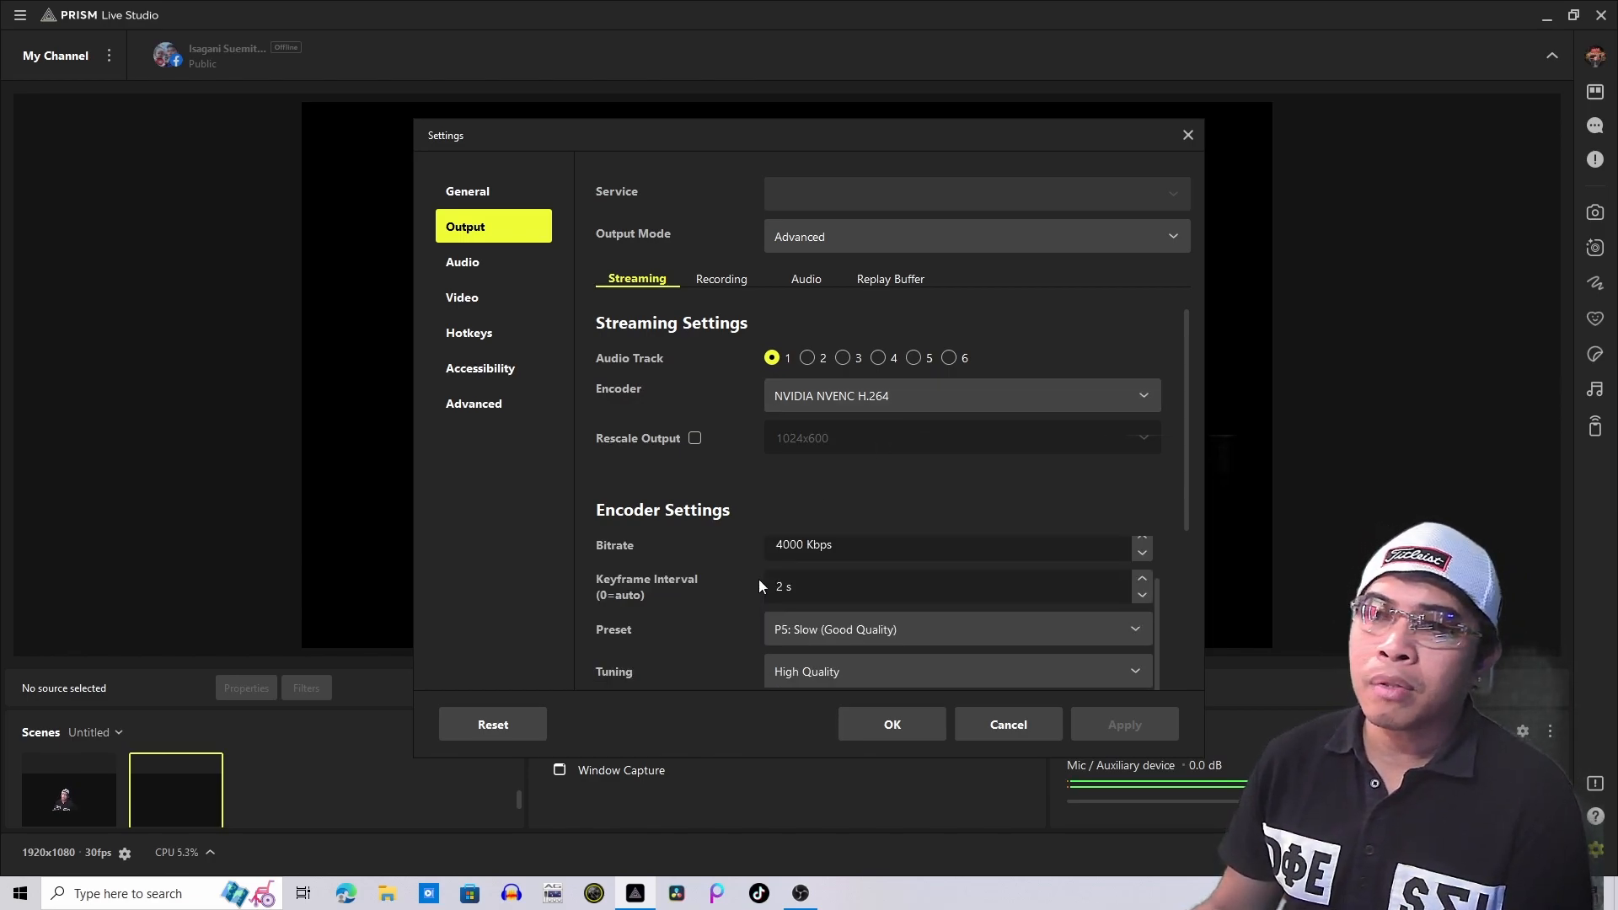
scroll(759, 579, down, 3)
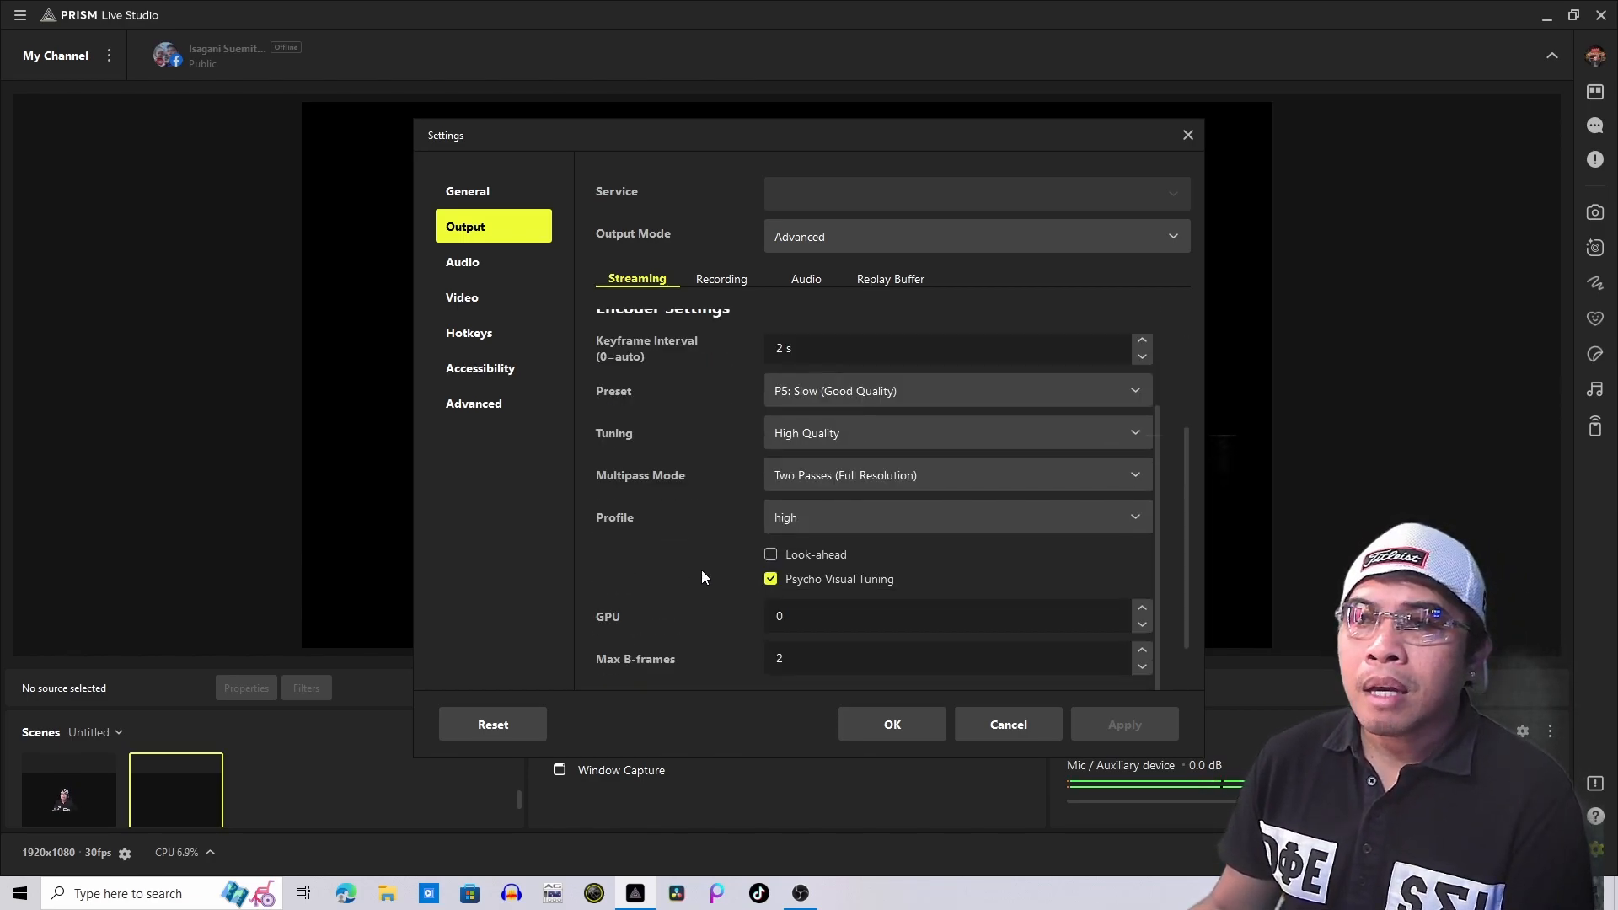
scroll(701, 570, up, 1)
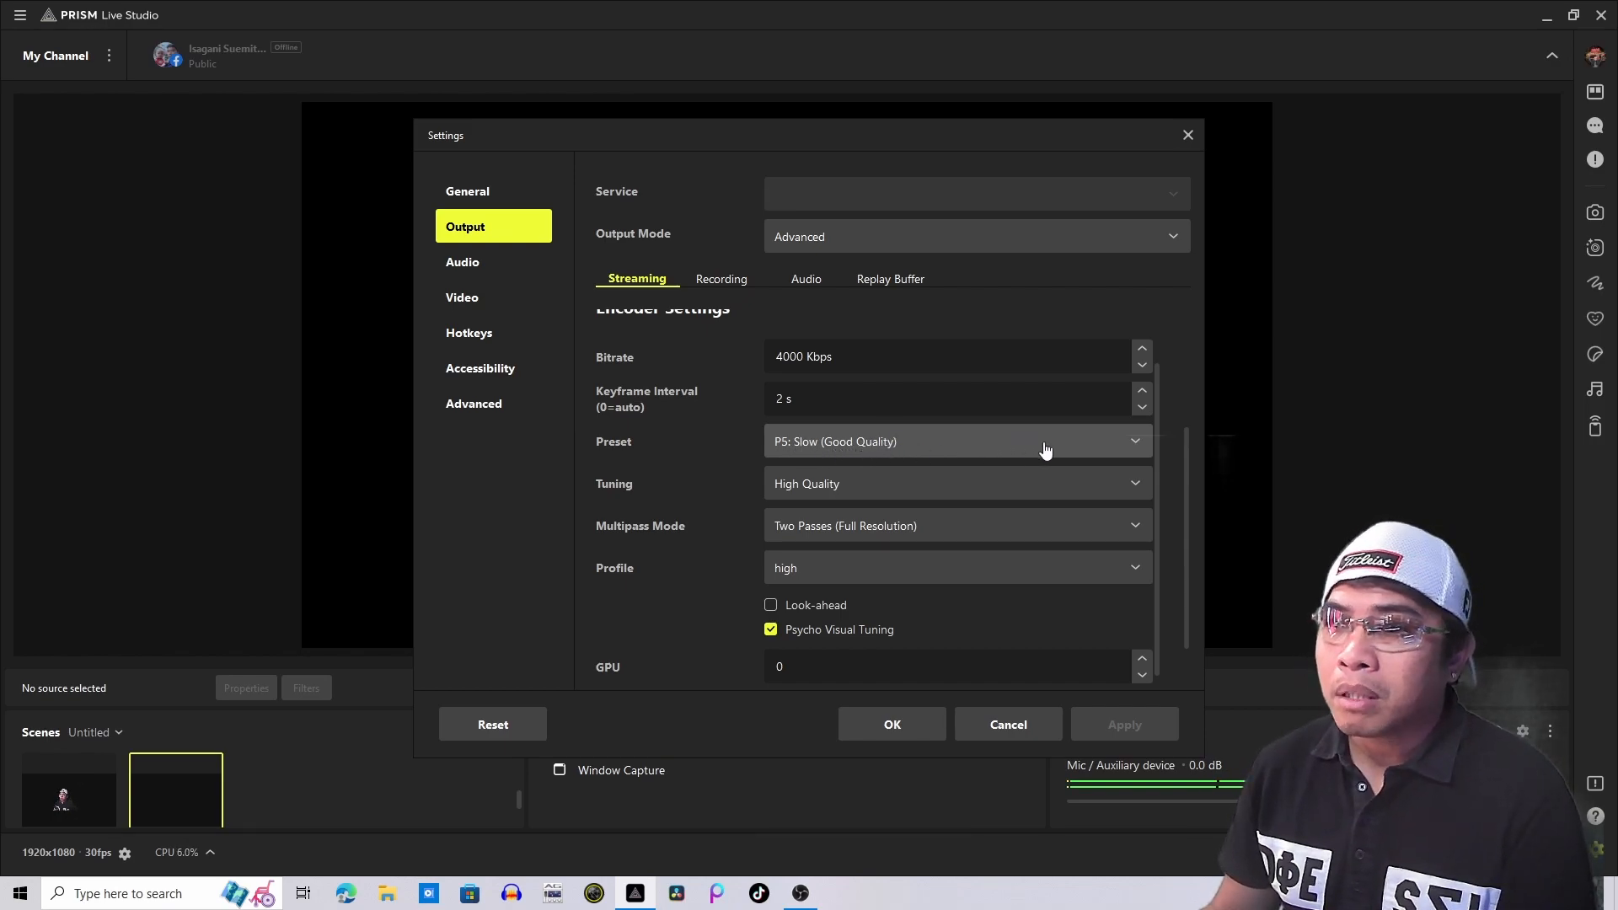
click(1133, 452)
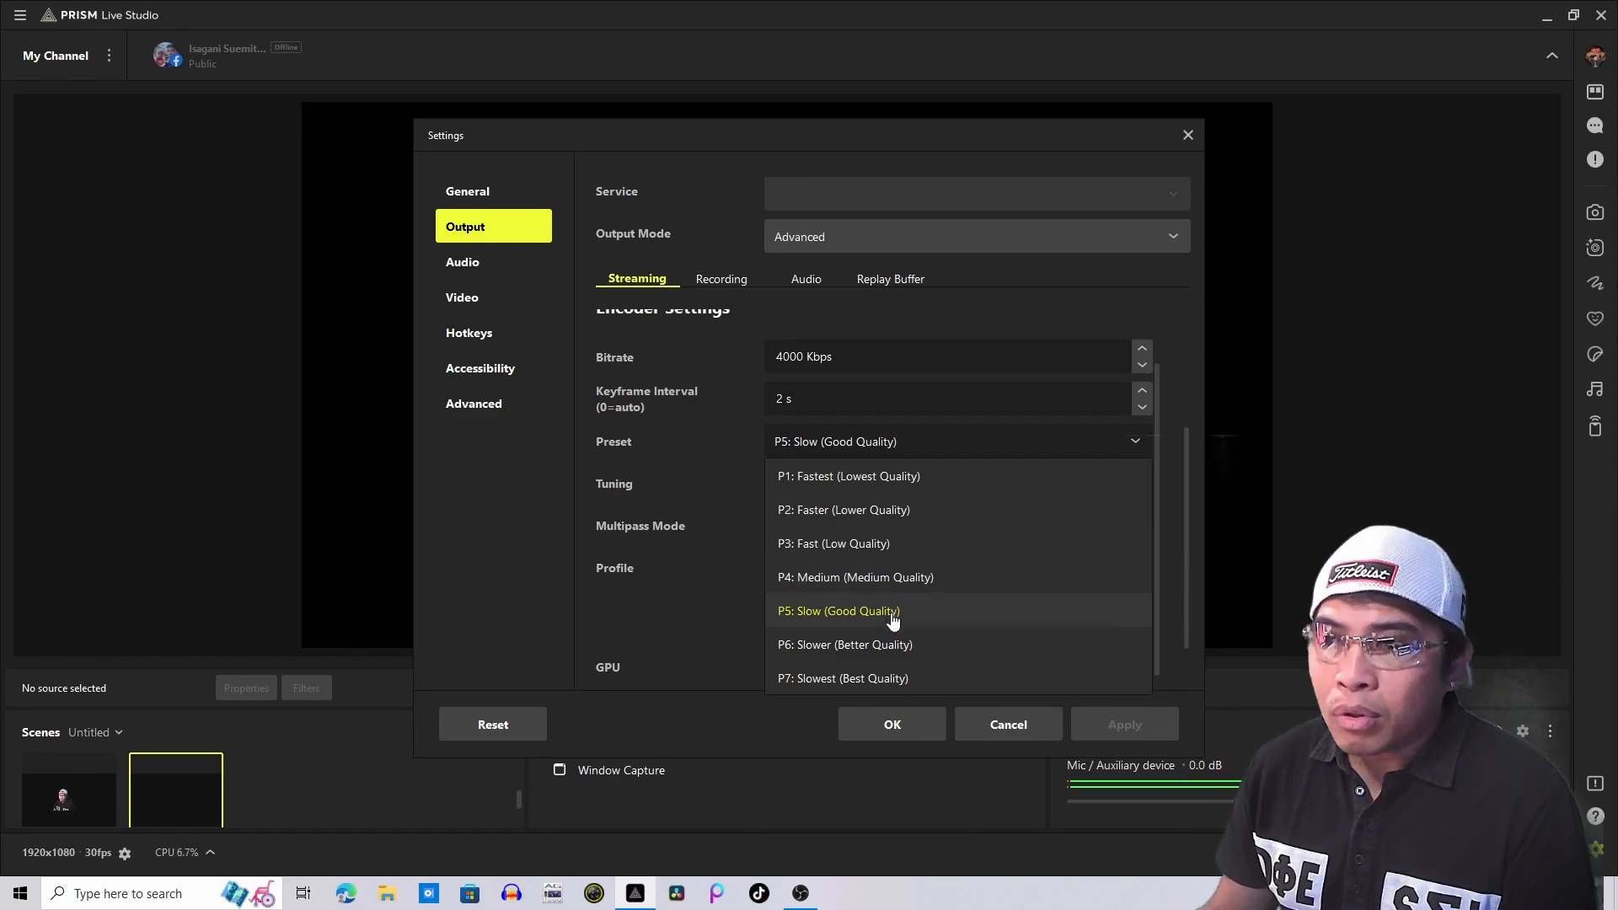
click(881, 681)
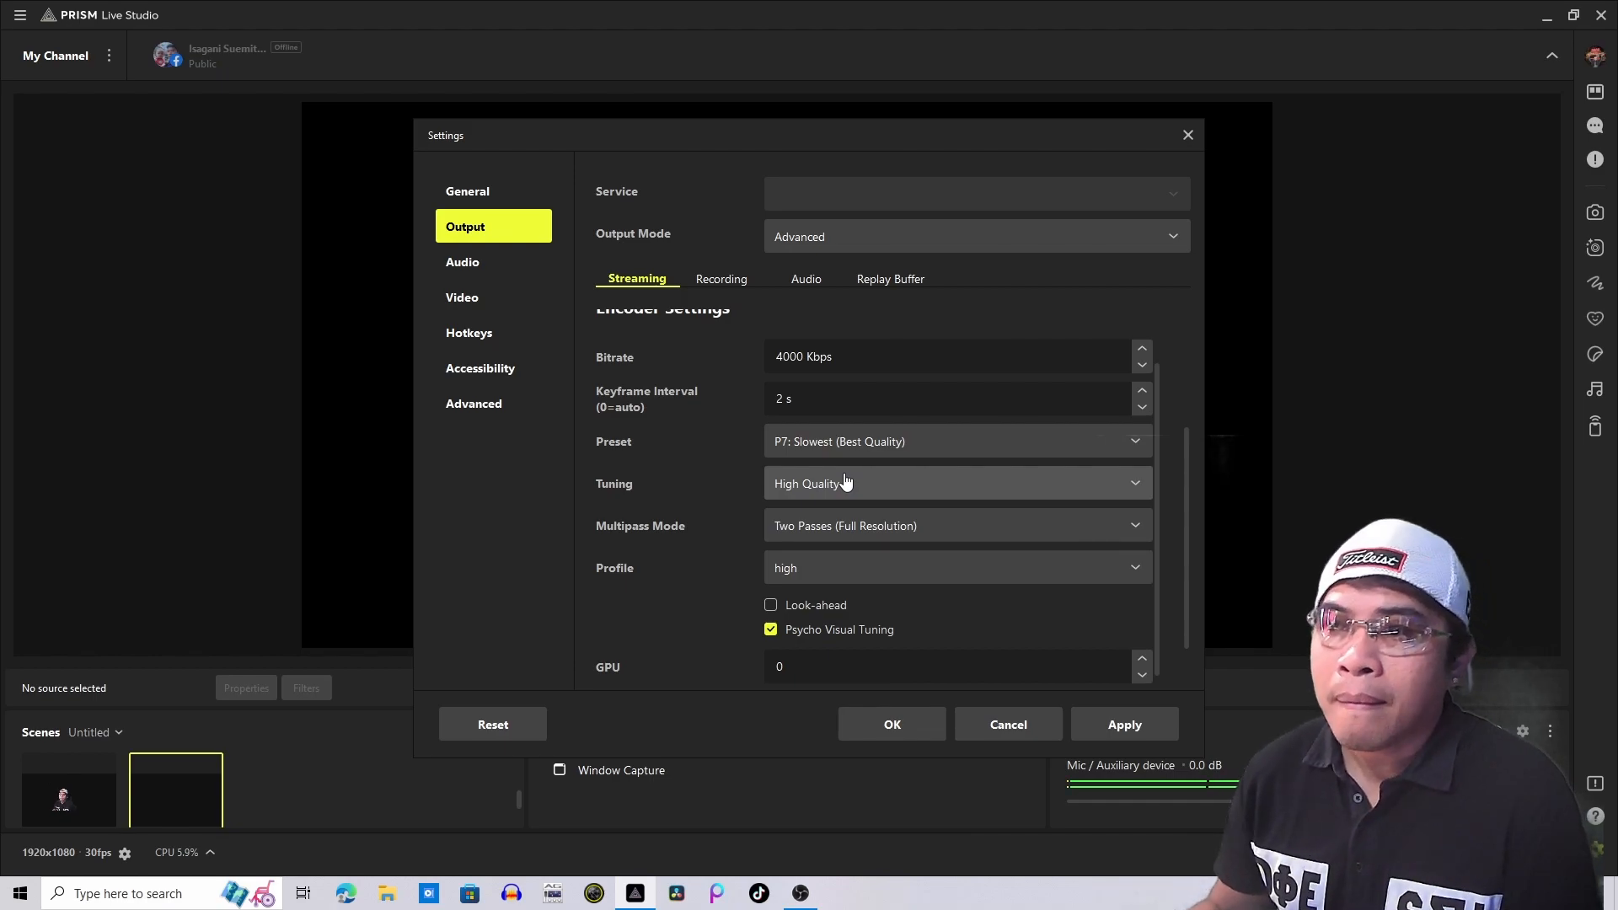
- Set the streaming encoder preset to P5: Slow (Good Quality), then apply and save the settings
click(1142, 443)
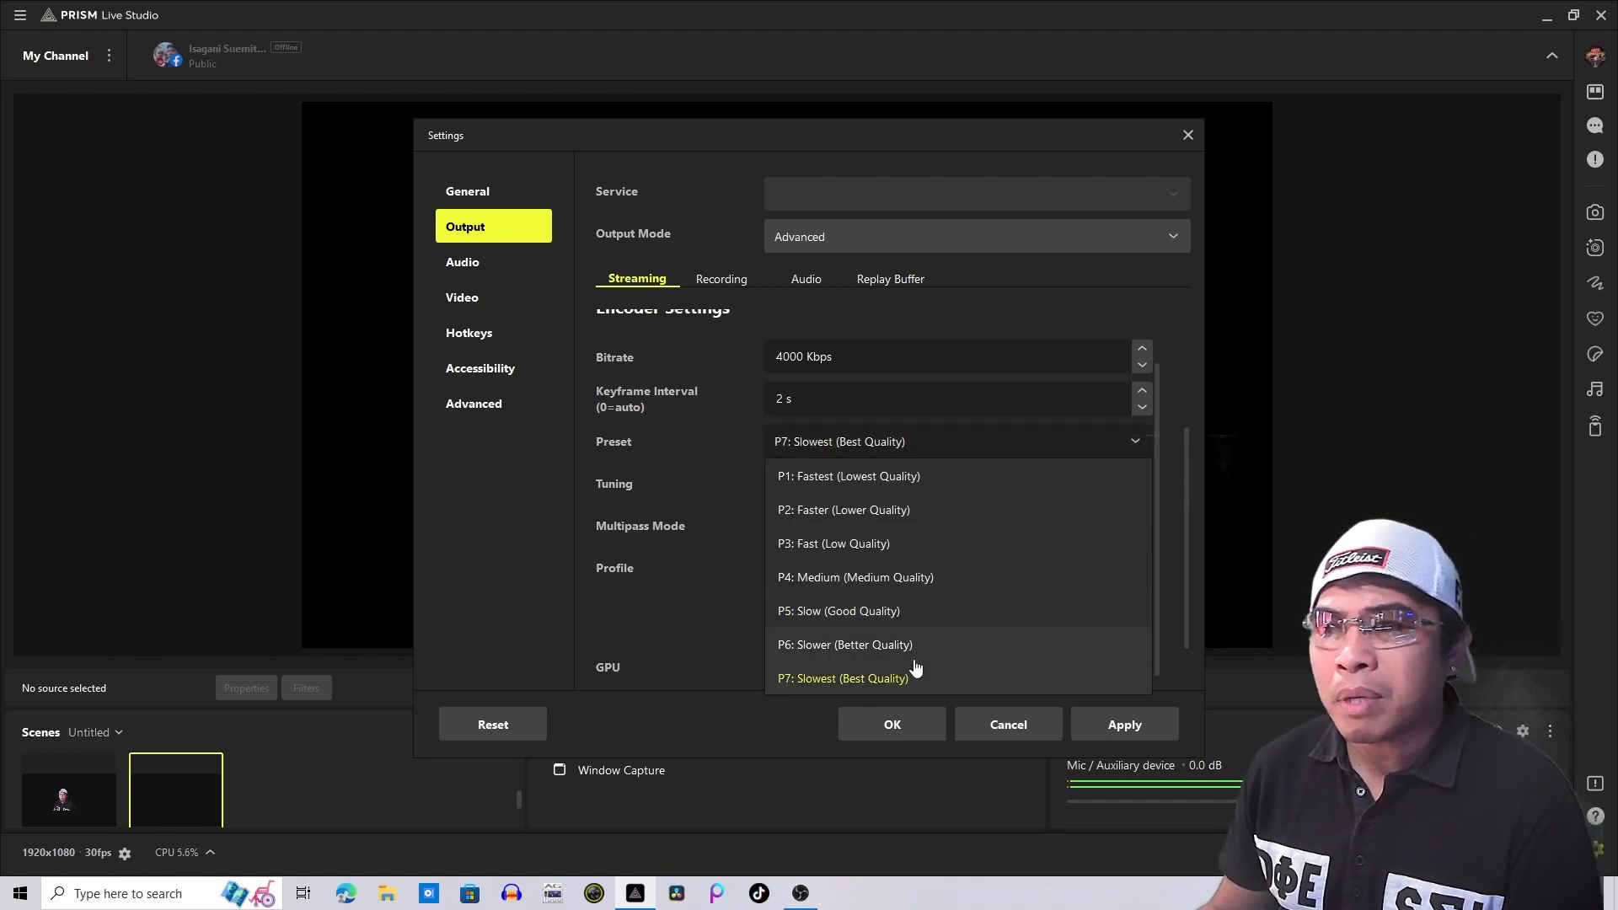
click(873, 614)
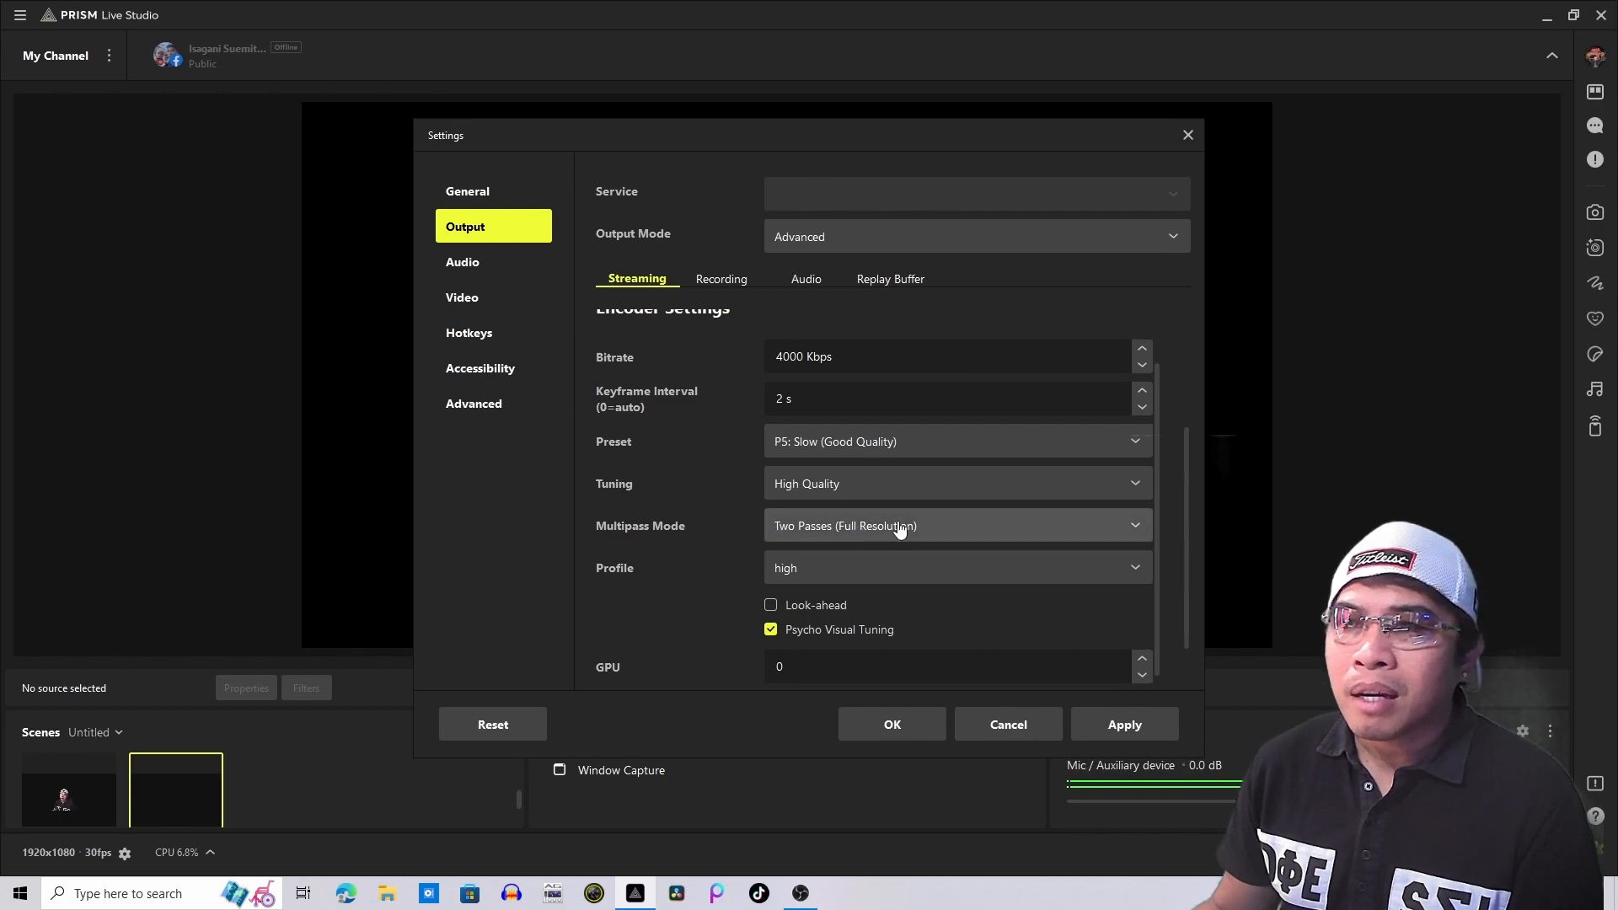
scroll(900, 528, down, 1)
scroll(764, 599, down, 1)
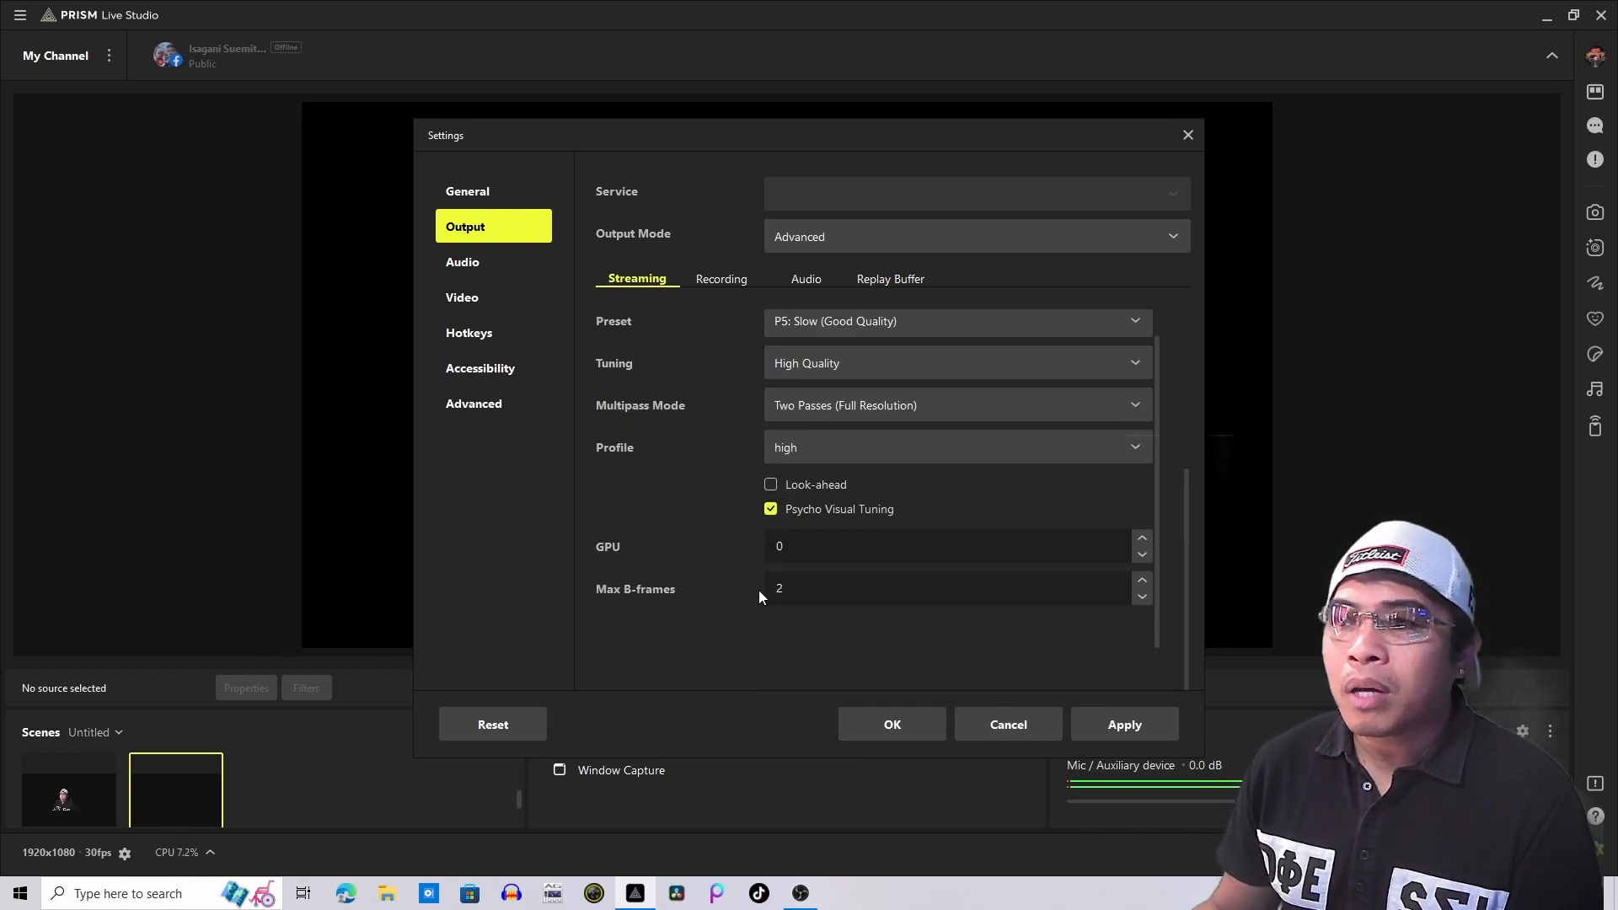
click(1127, 723)
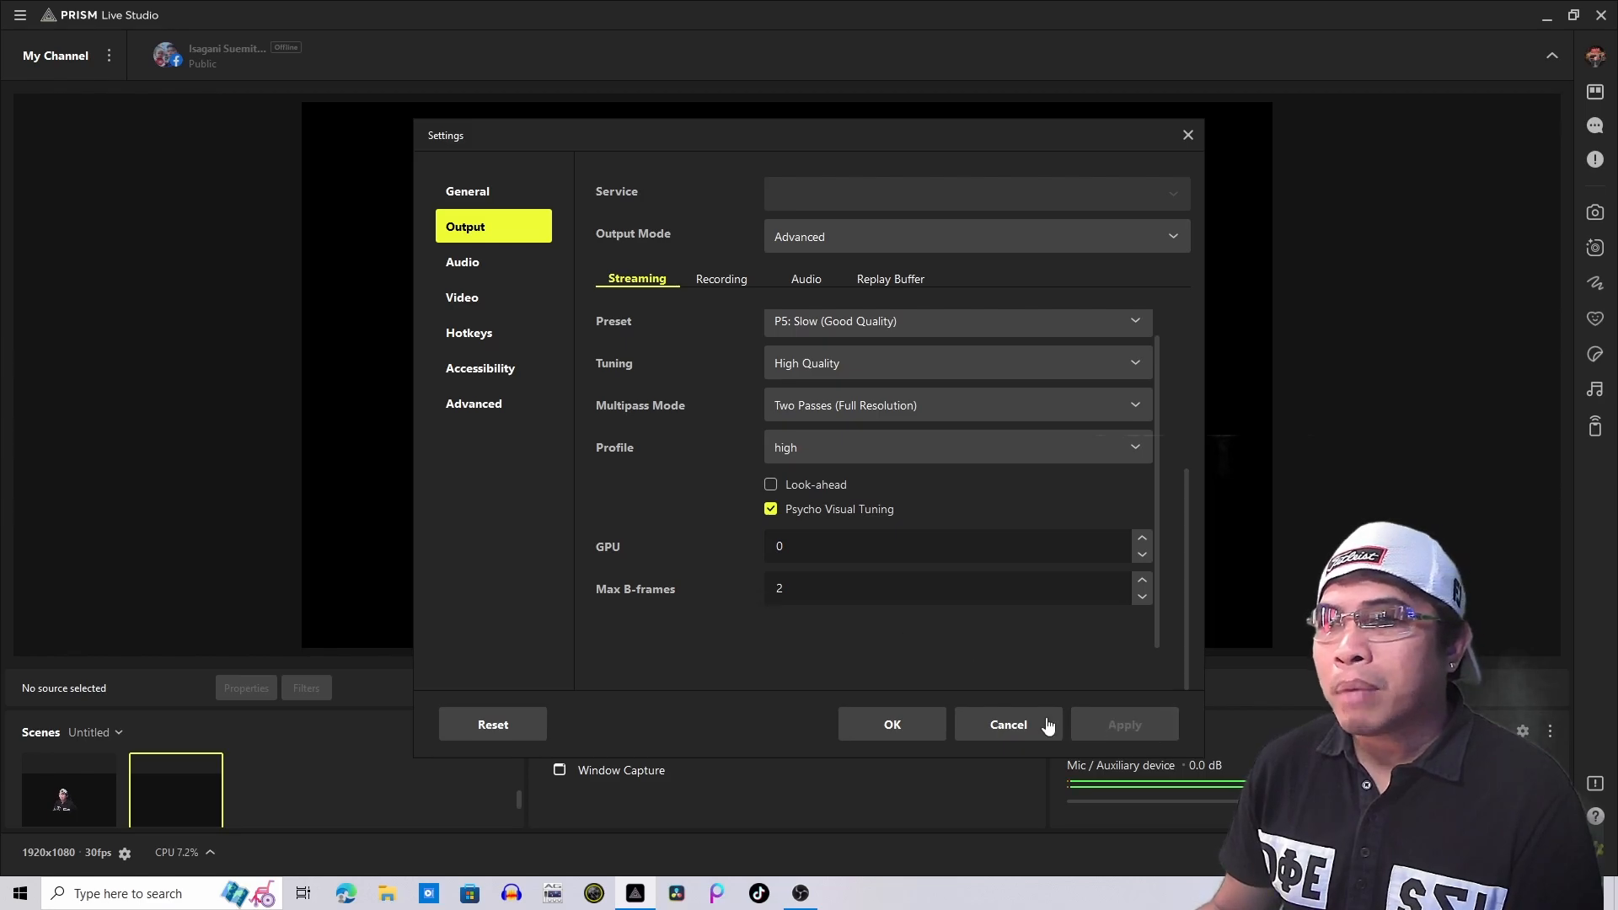
click(914, 732)
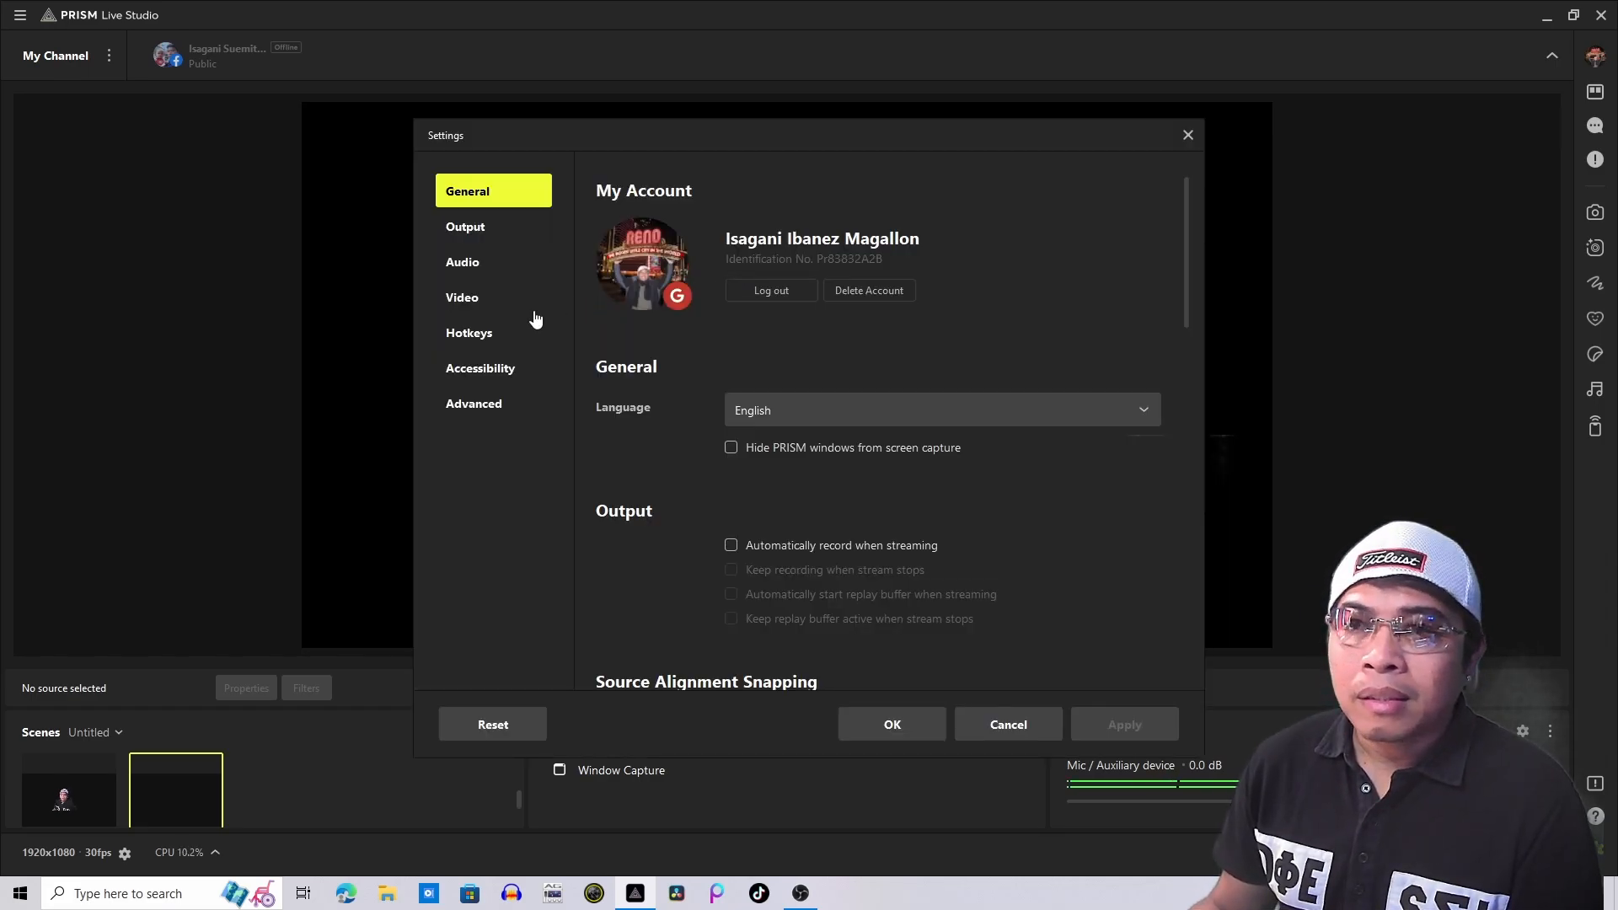
- Open the recording output settings and set the recording type to Standard
click(474, 272)
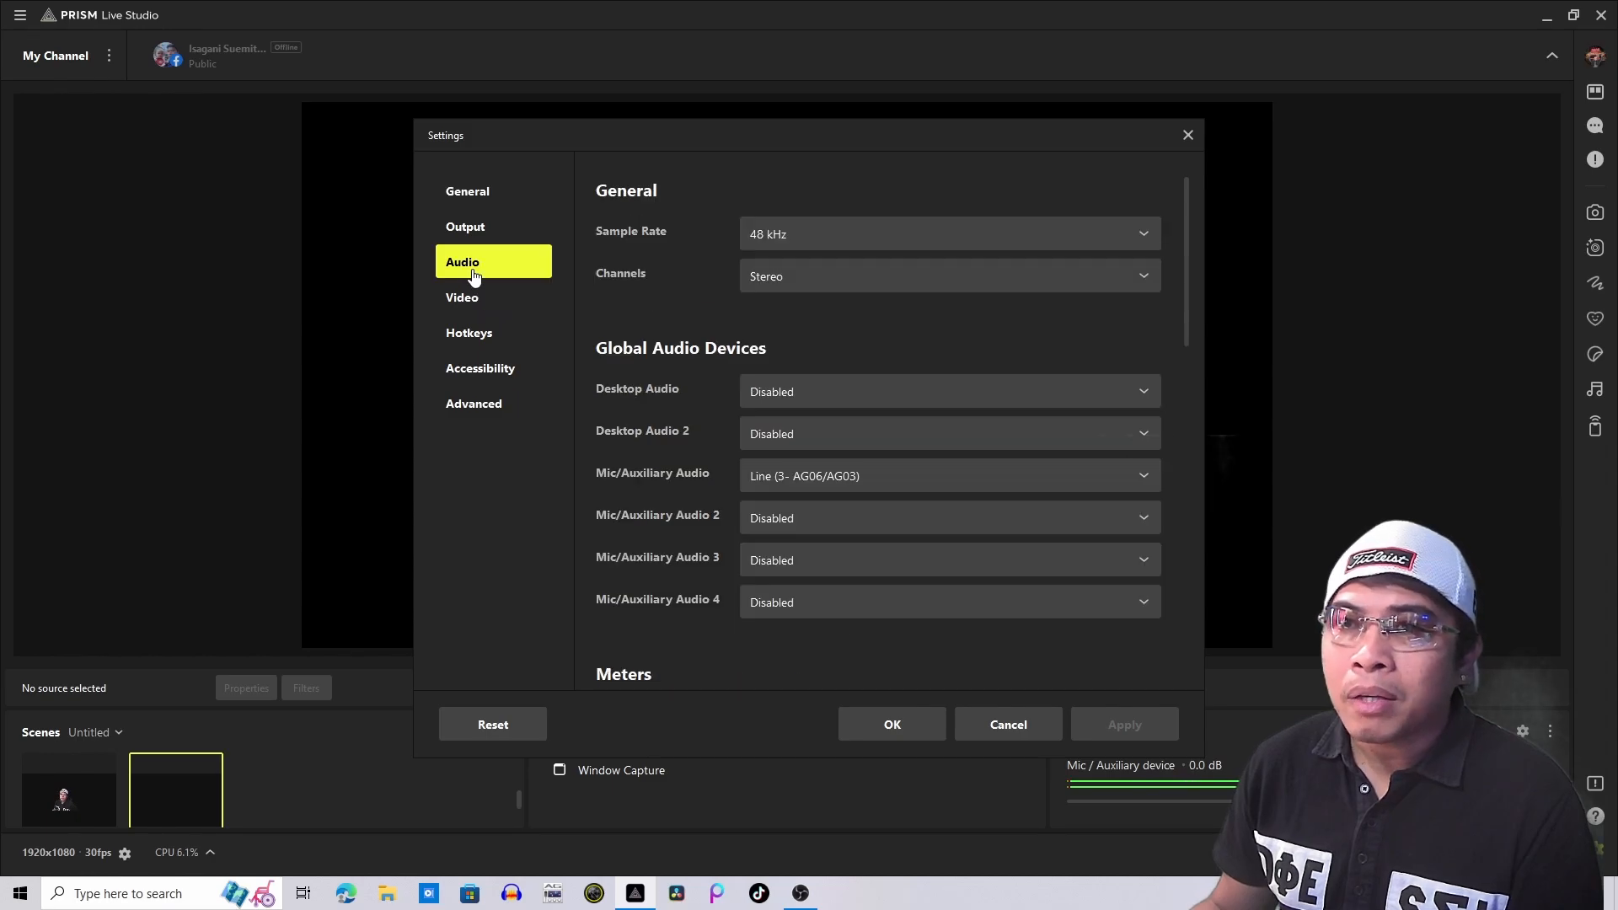
click(488, 233)
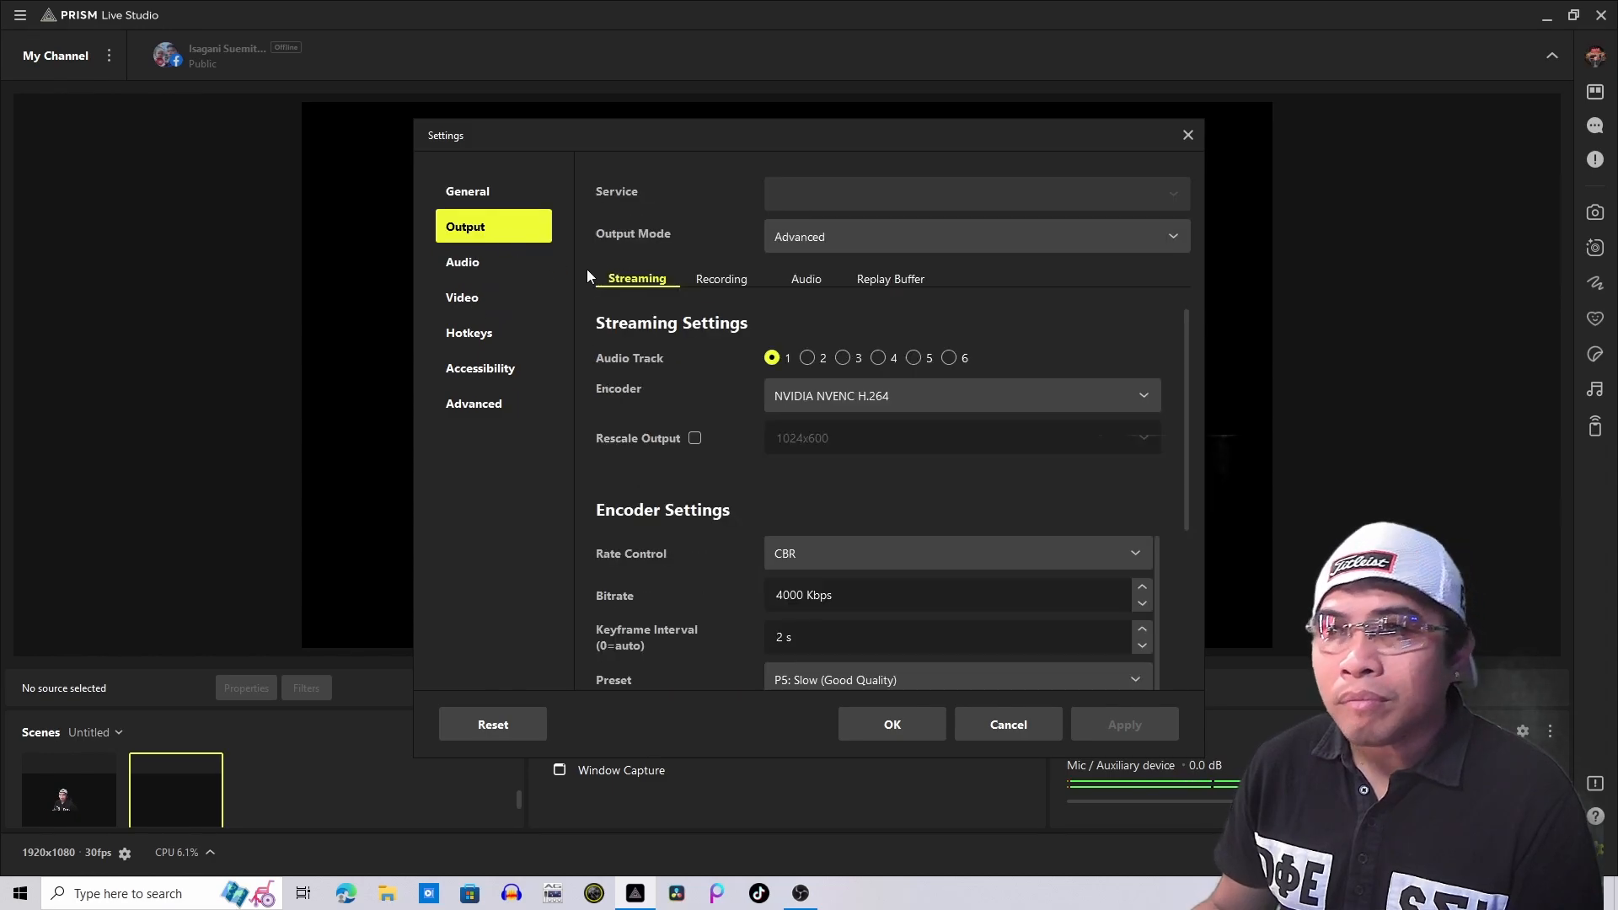
click(746, 285)
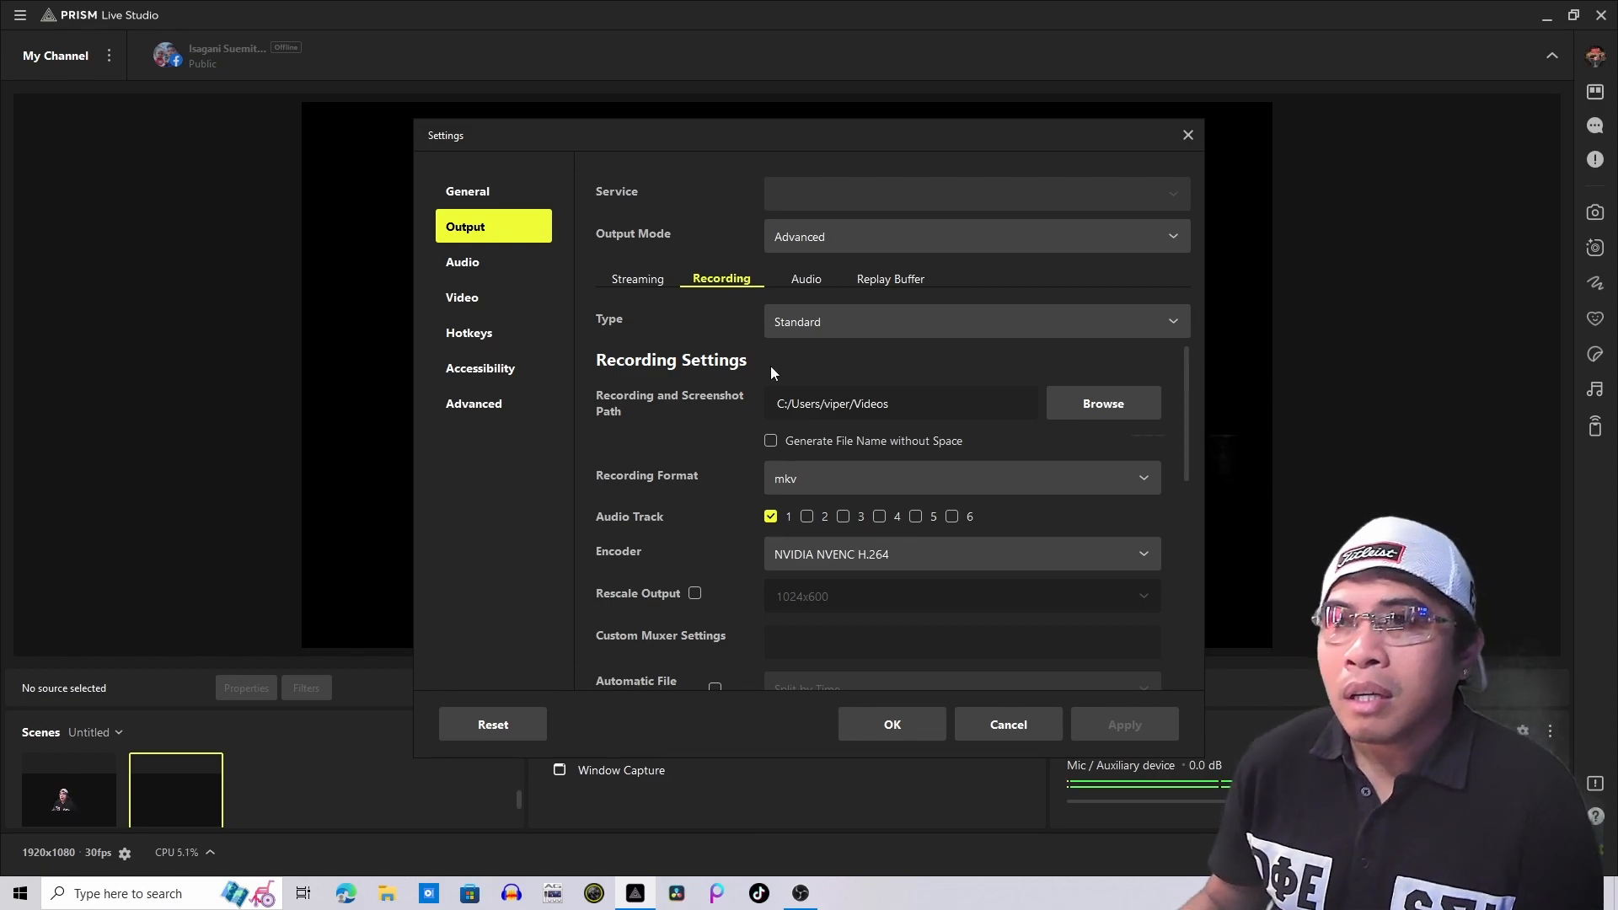
click(1166, 319)
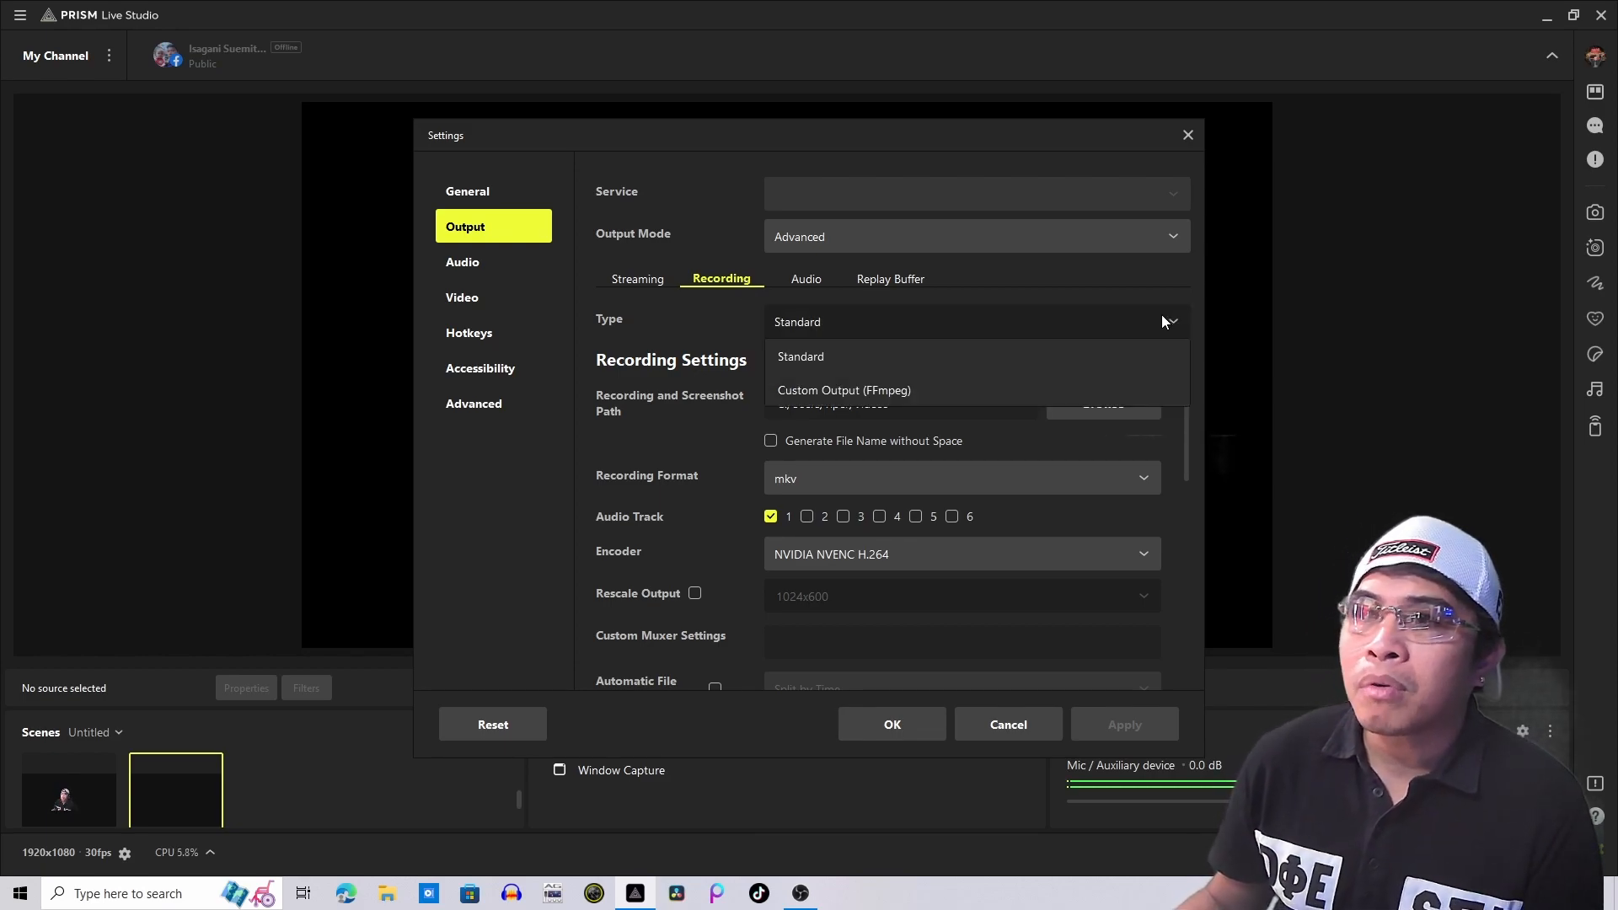
click(826, 357)
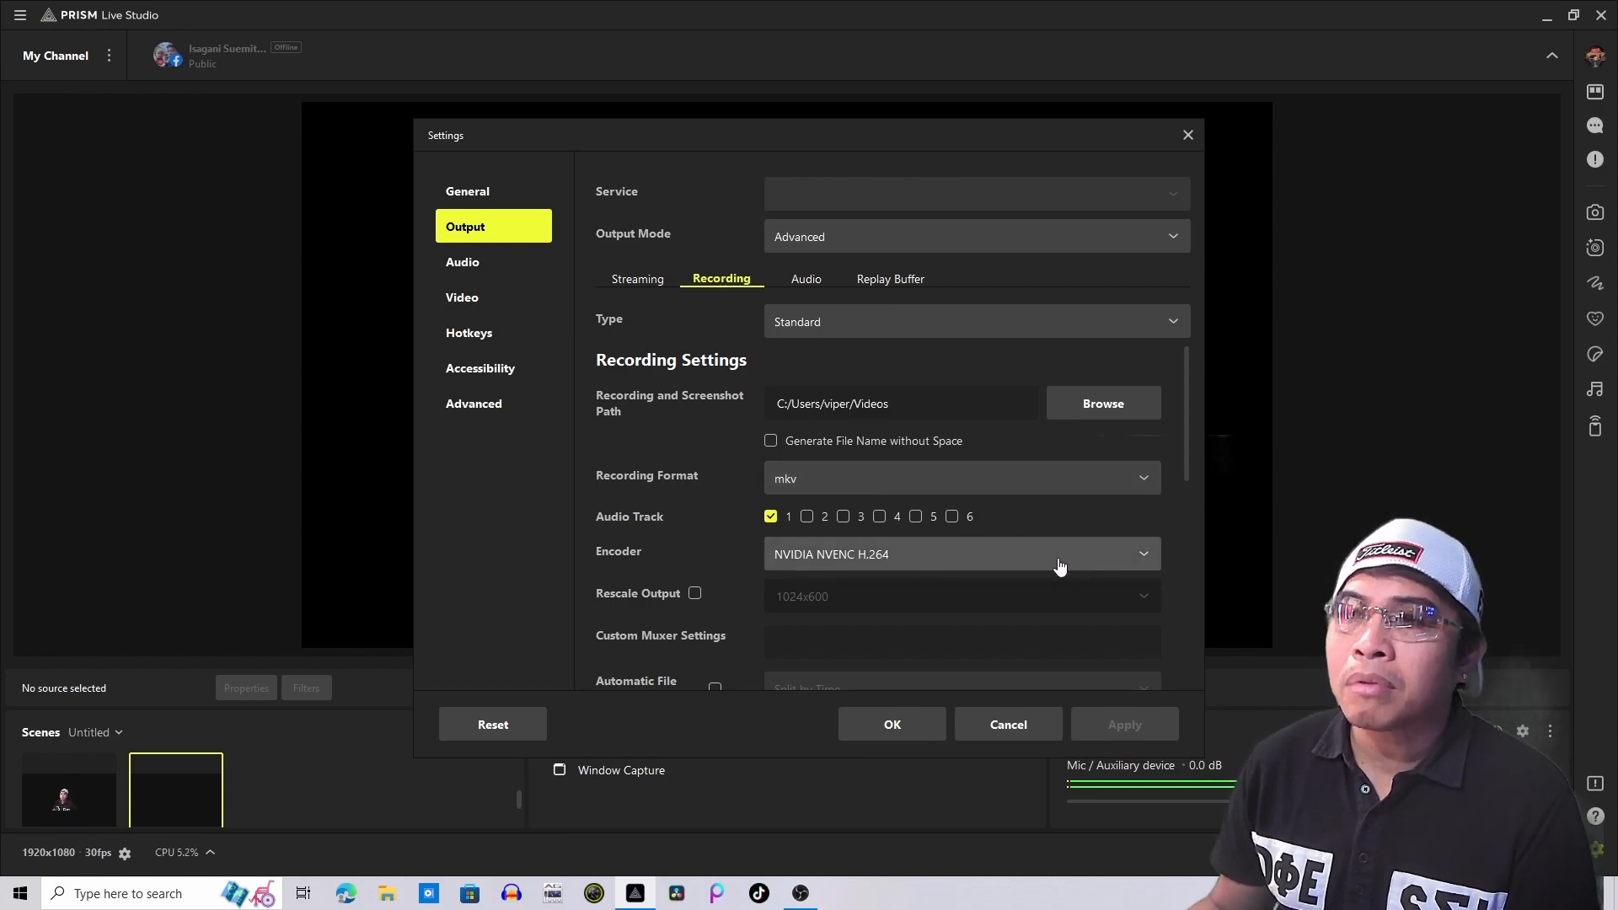
- Review the recording format and encoder settings, then the audio sample rate, channels and global audio devices
scroll(1180, 600, down, 1)
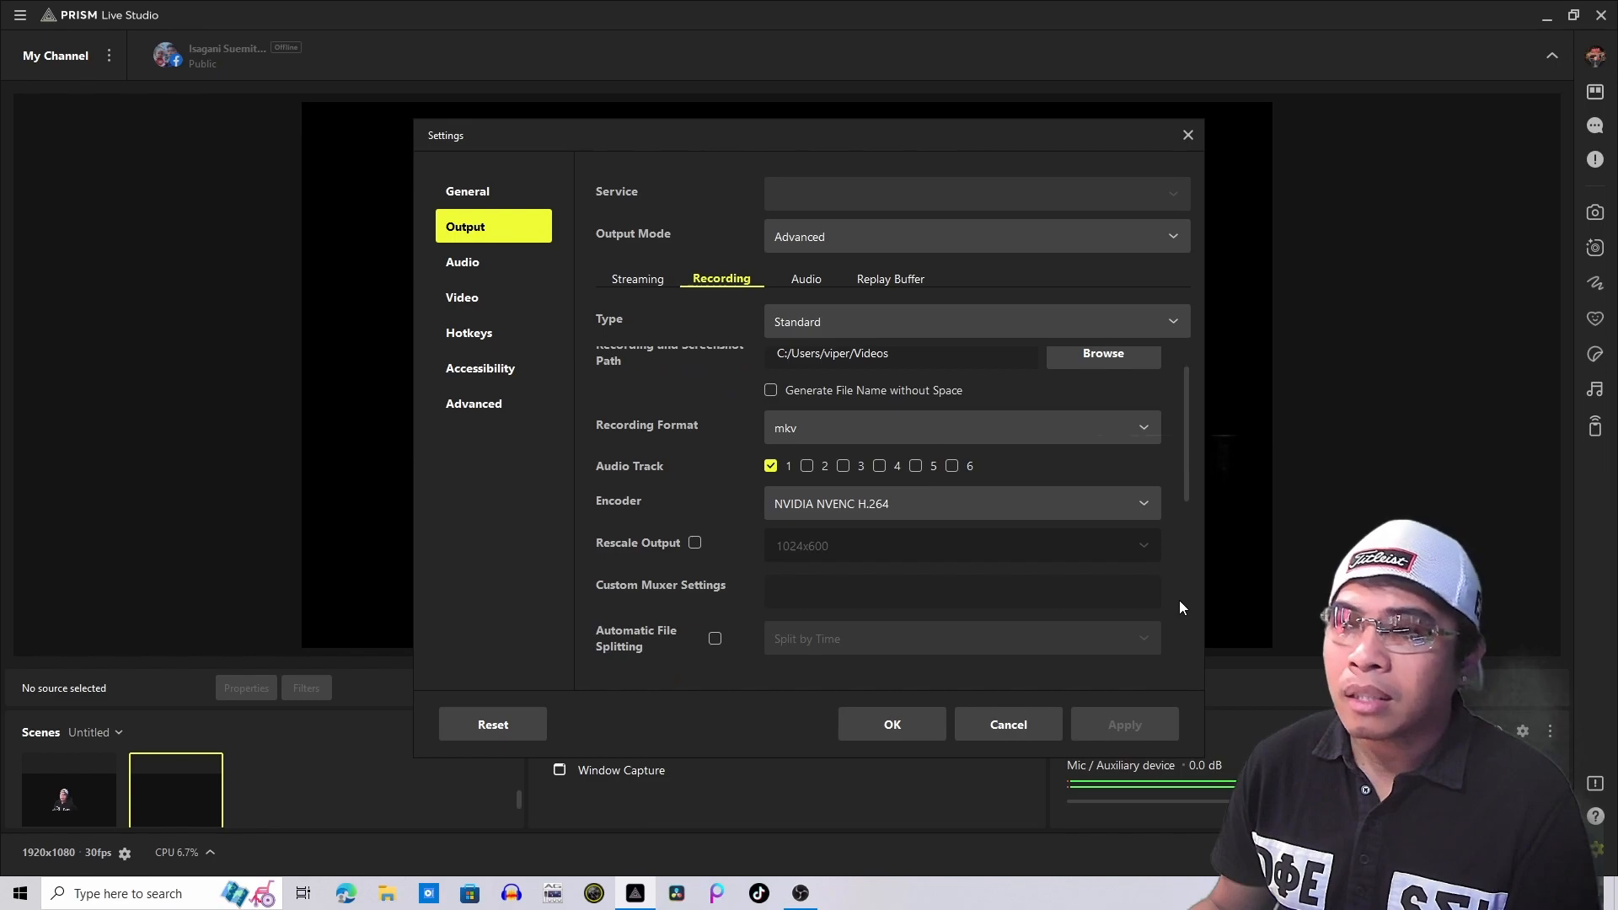
scroll(1180, 601, down, 5)
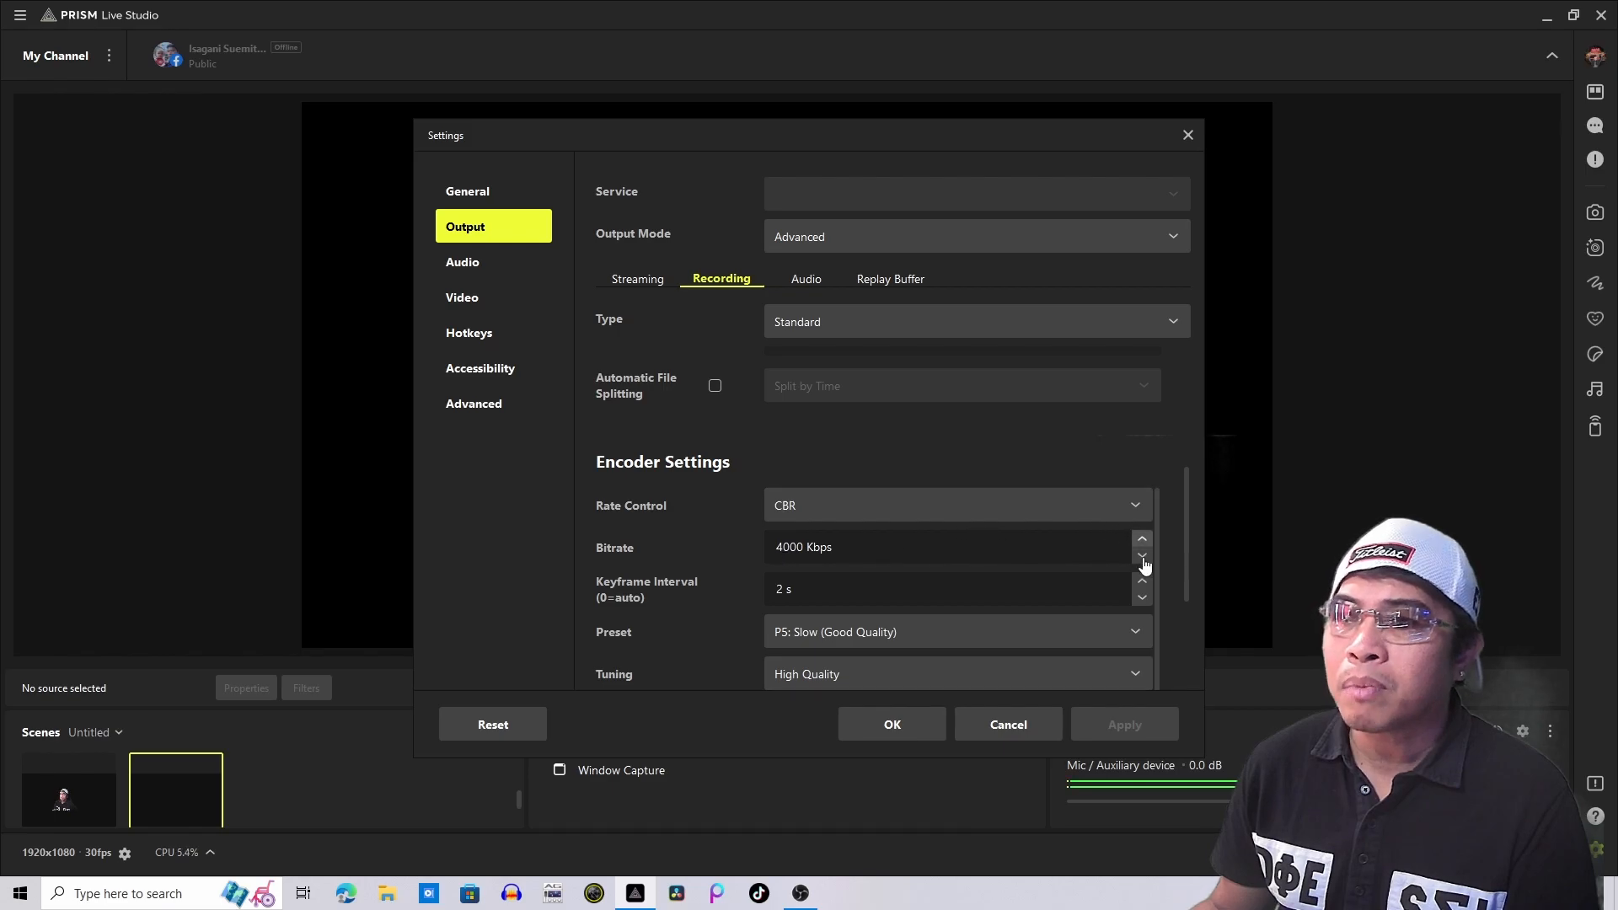
scroll(1174, 596, up, 5)
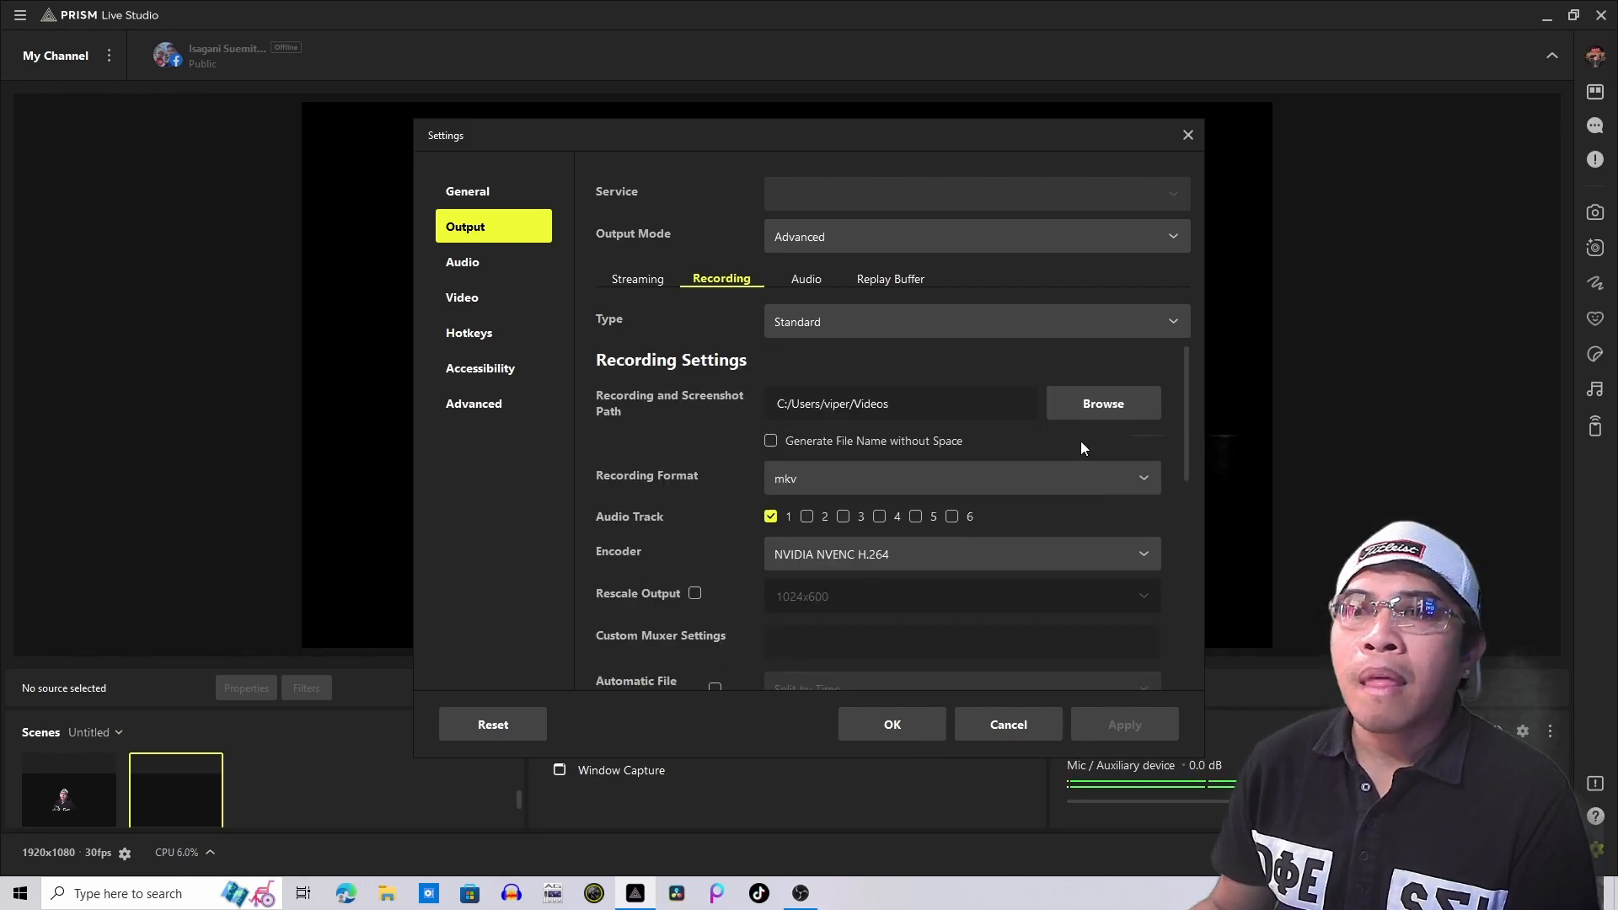
click(472, 268)
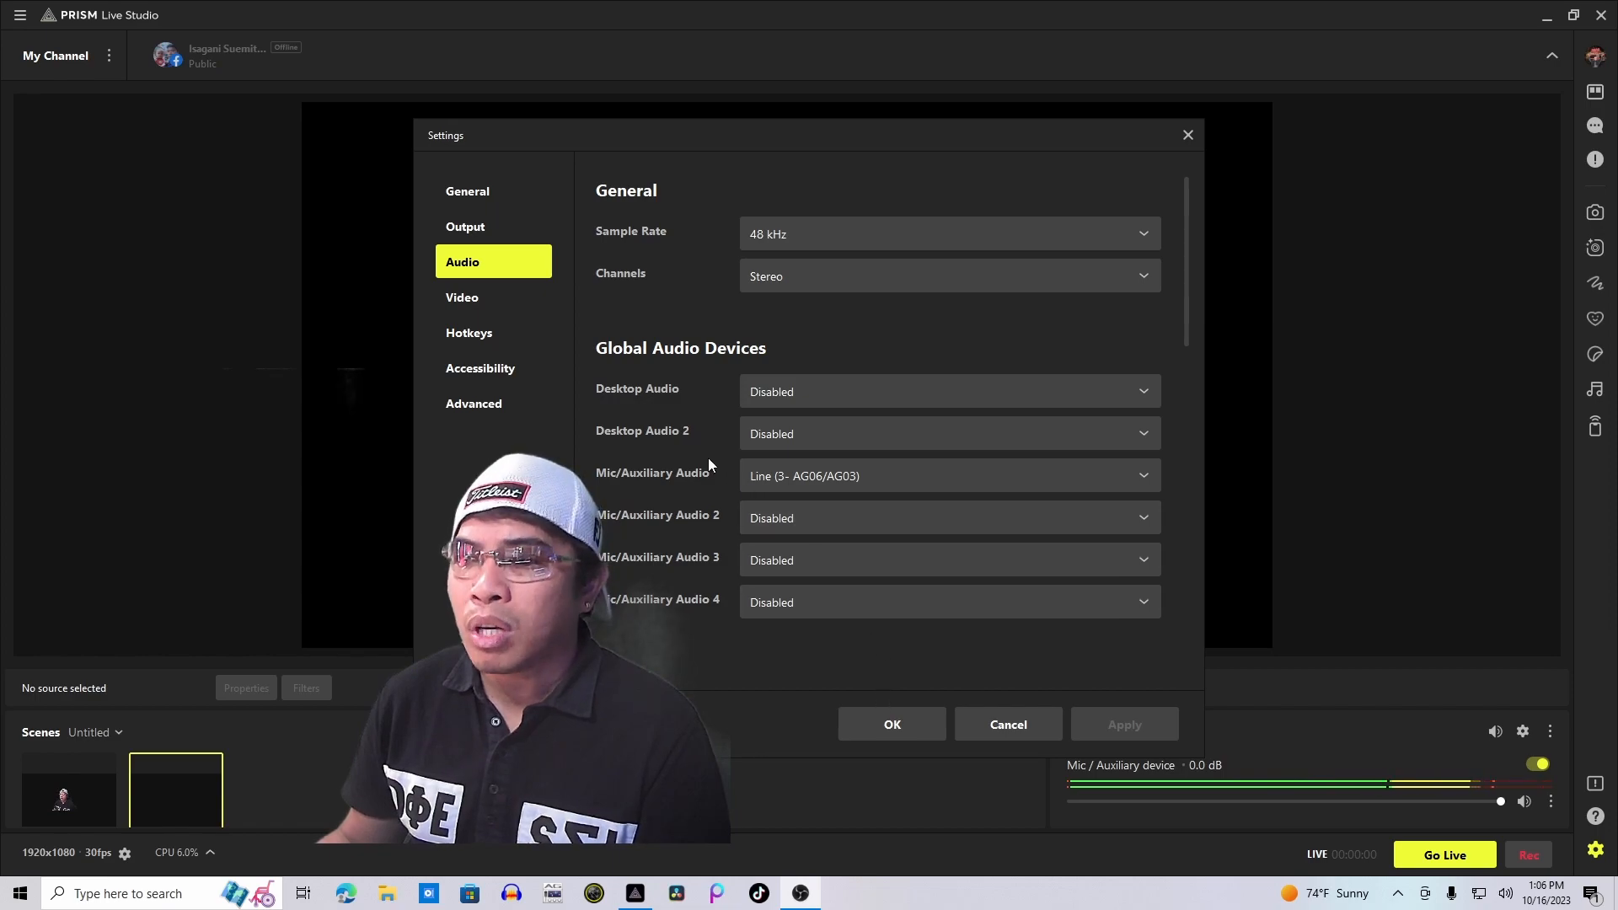
click(472, 301)
click(497, 265)
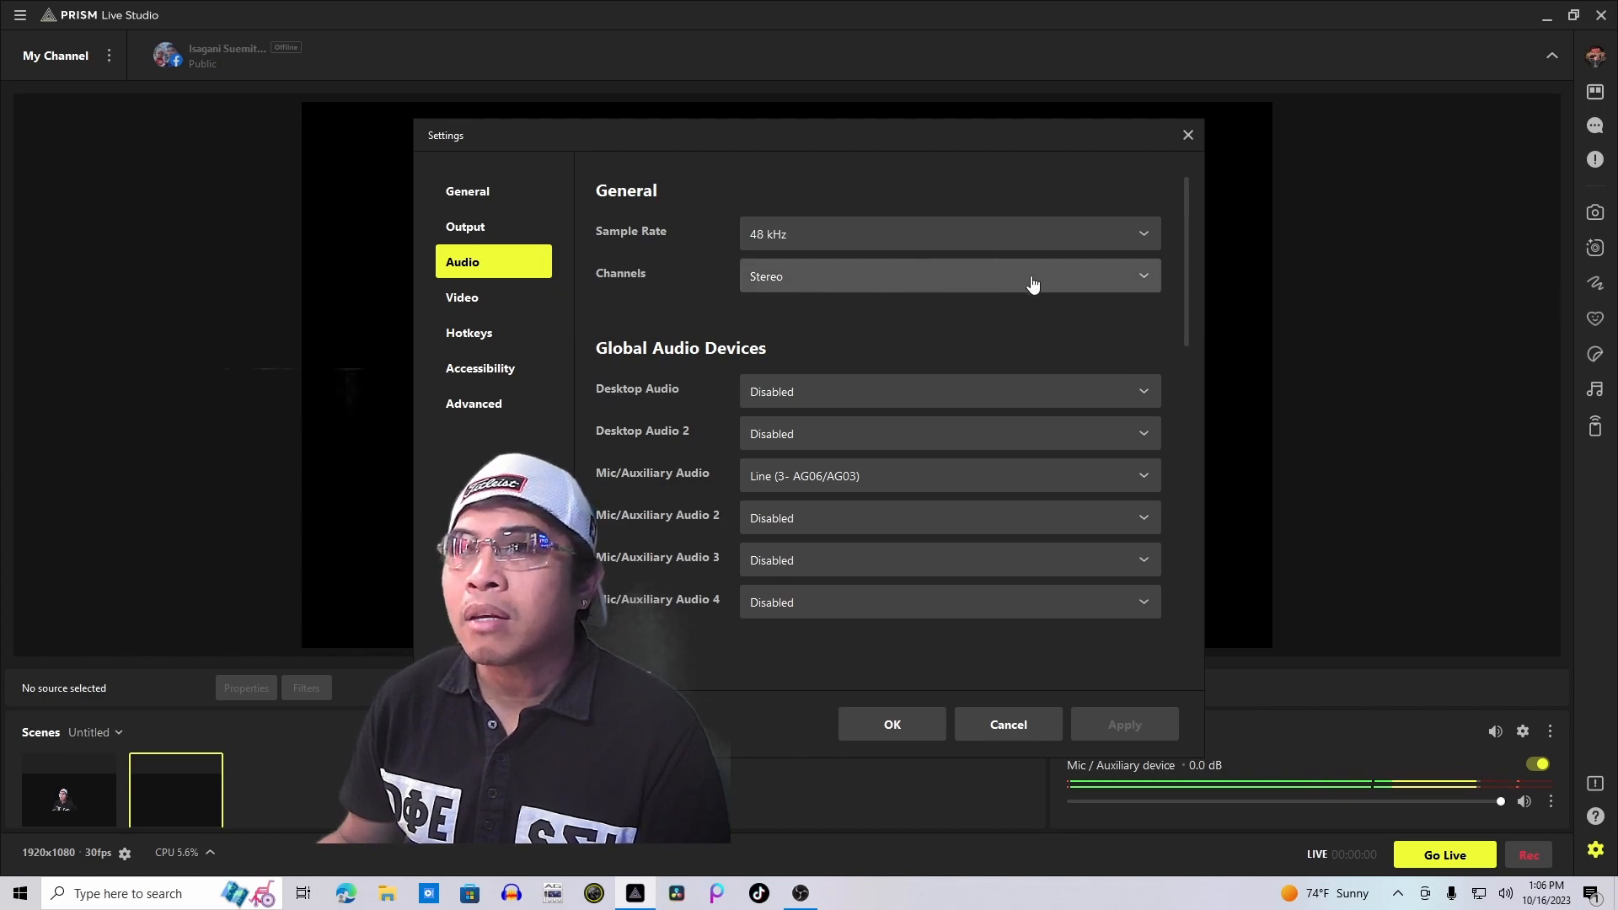
- Examine the available output (scaled) resolutions in the video settings
click(483, 307)
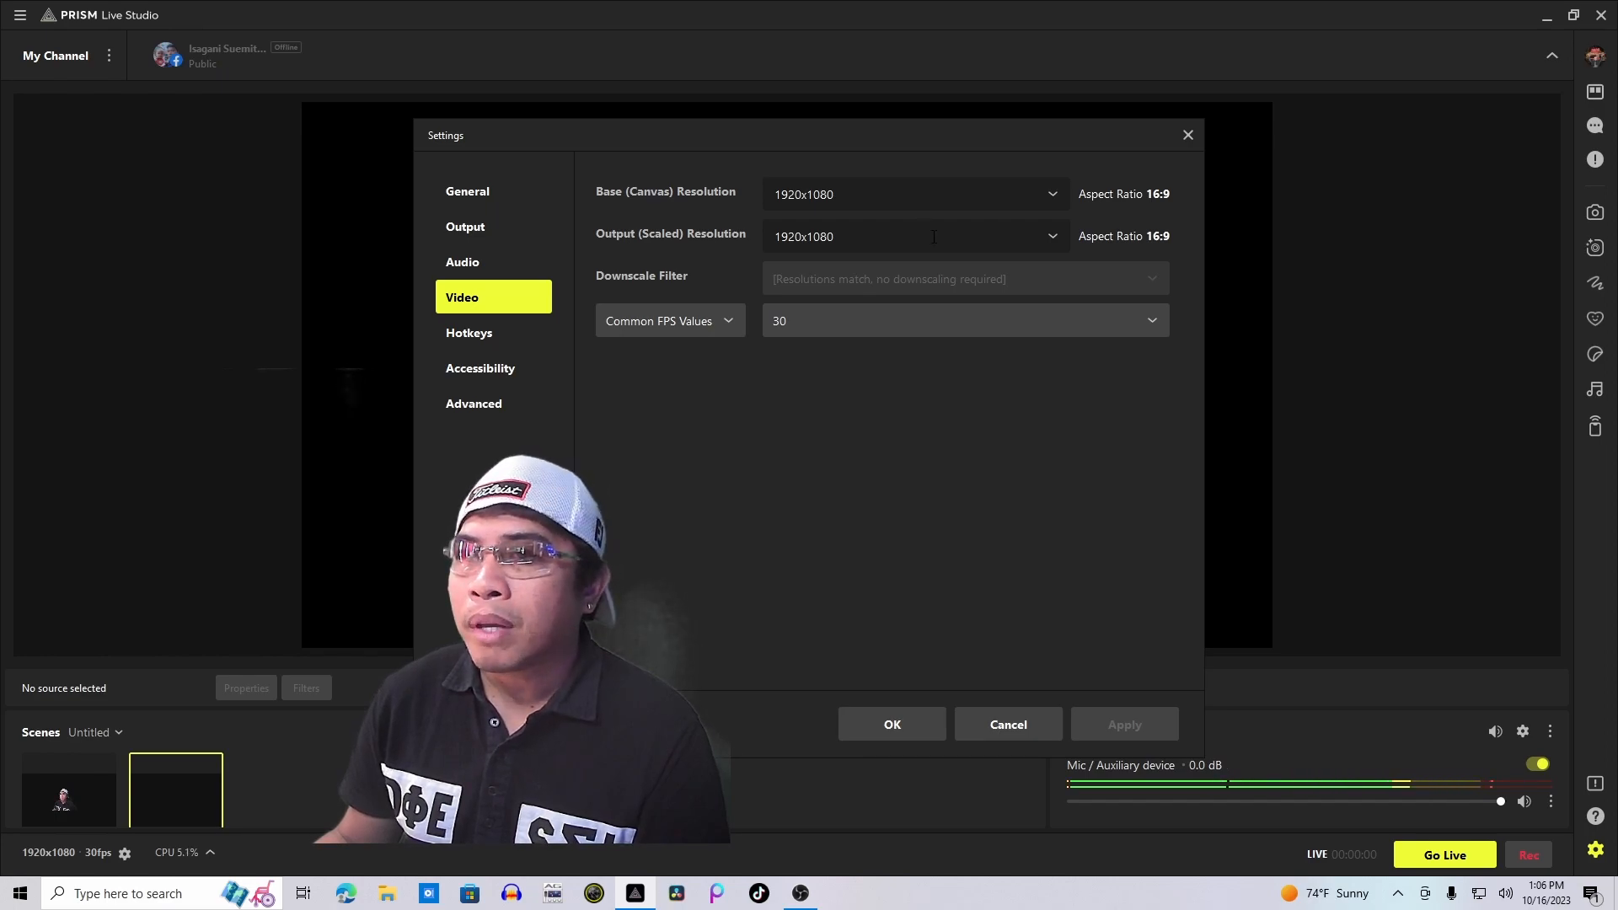
click(1052, 243)
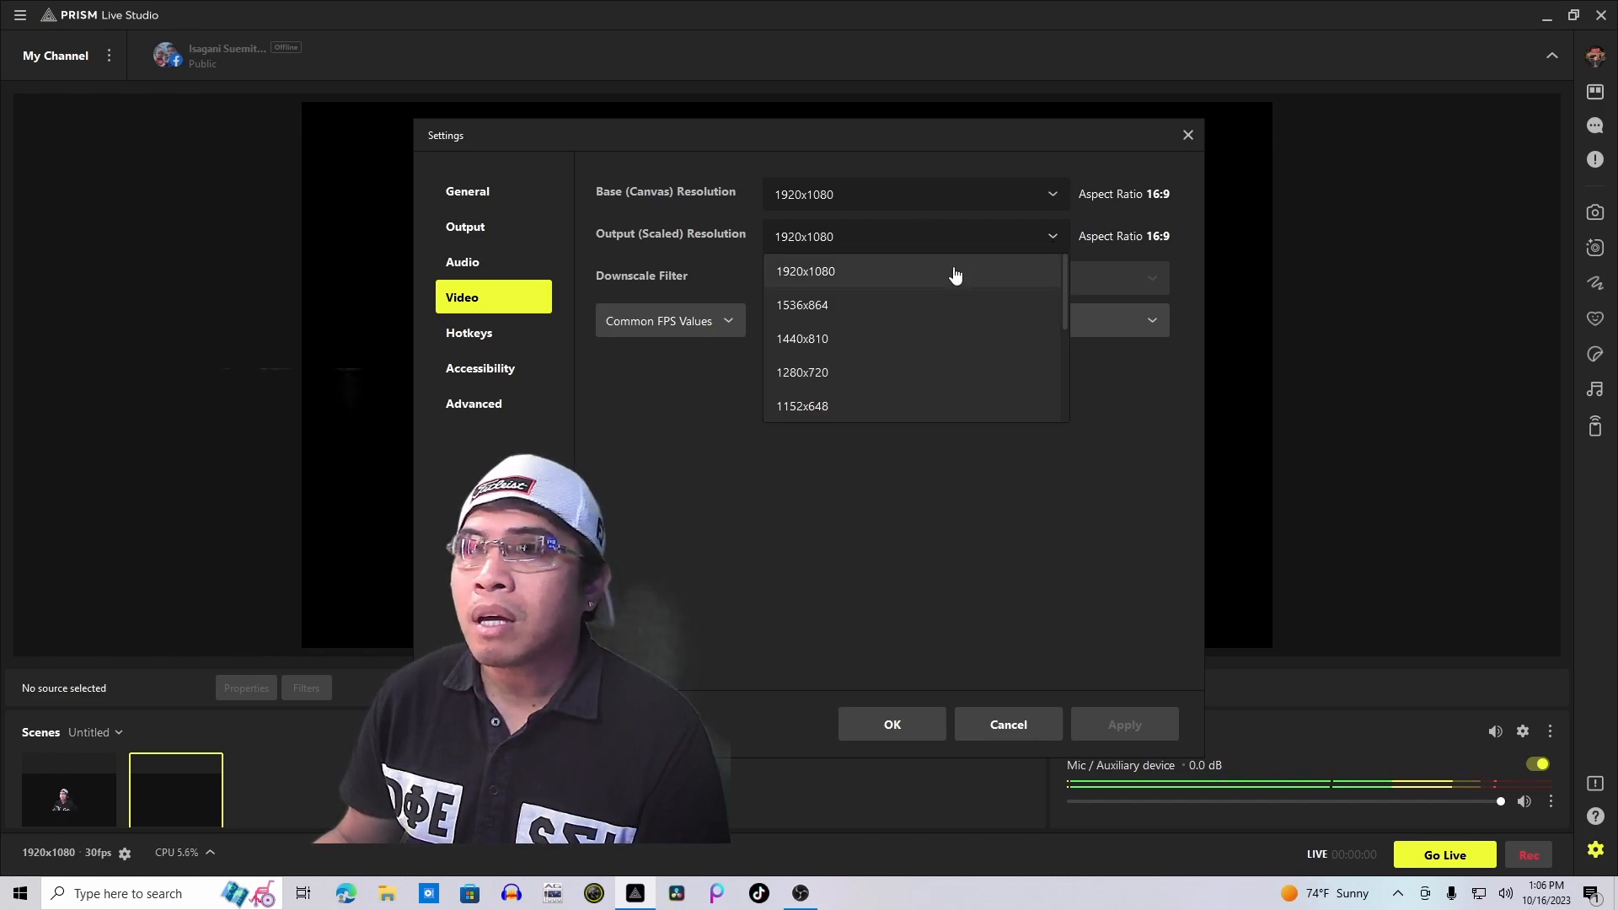
scroll(817, 341, down, 2)
scroll(823, 329, up, 3)
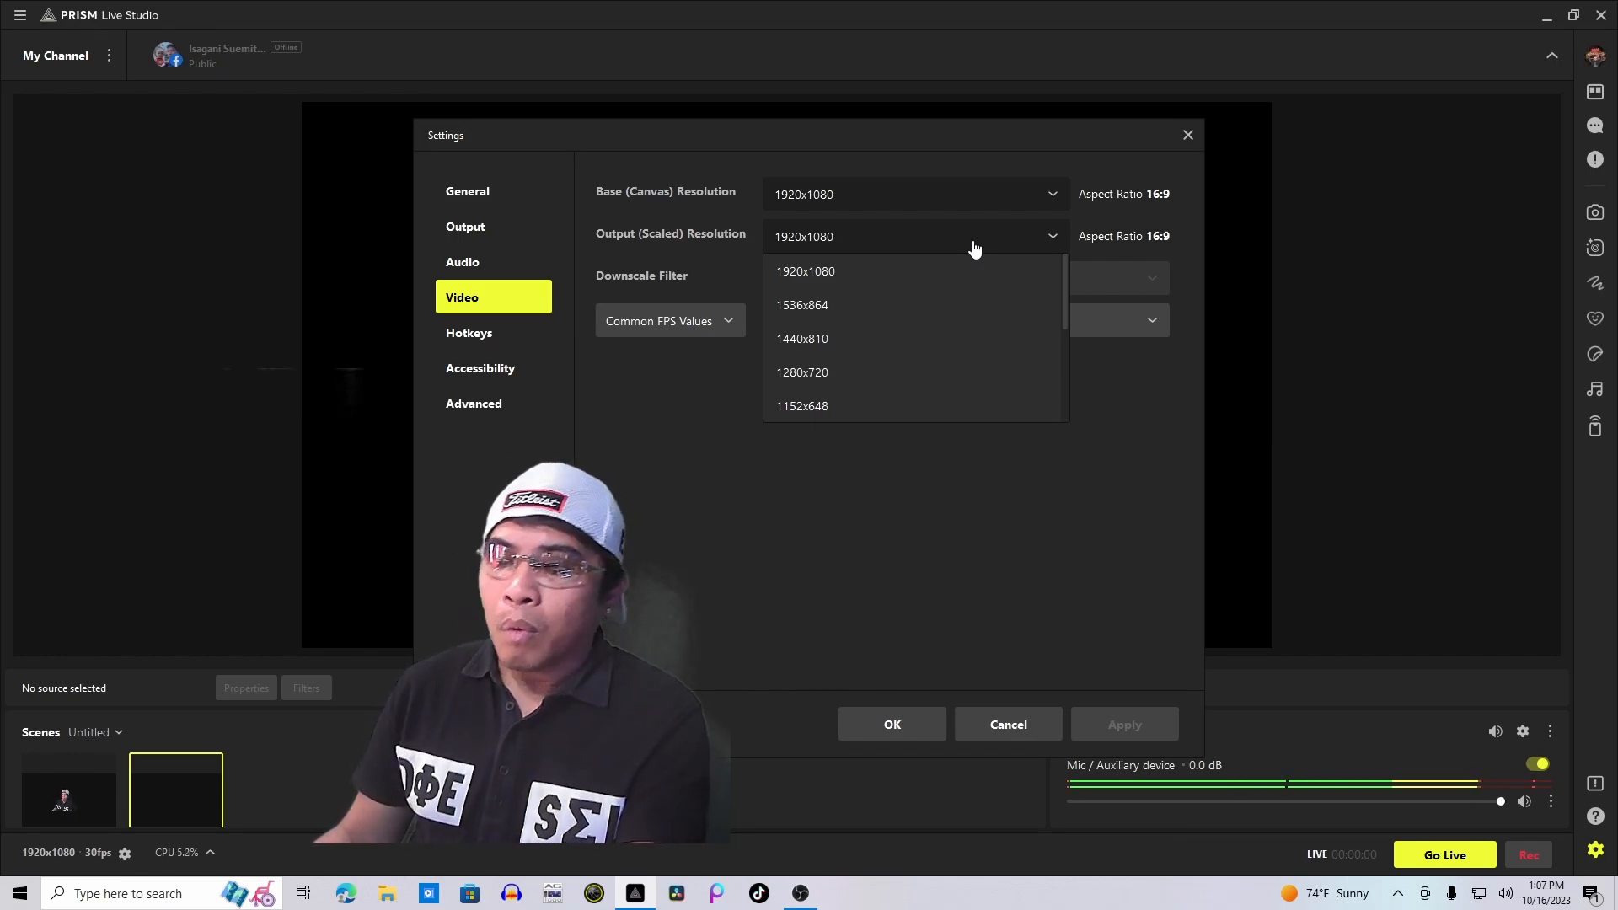
click(1115, 427)
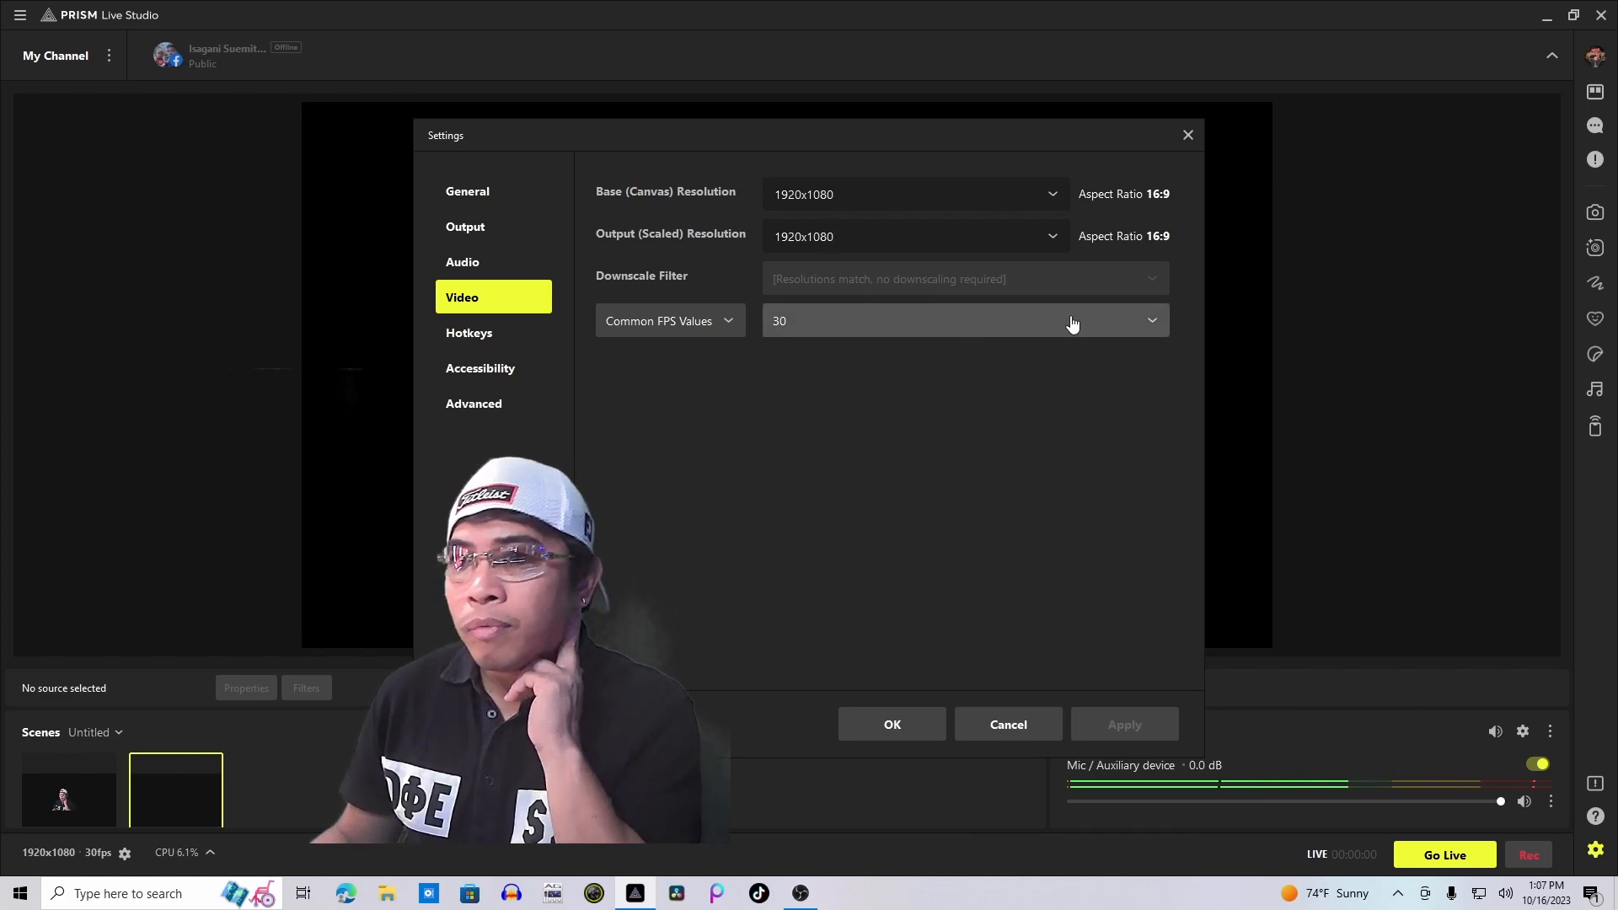
- Review the common FPS values and the hotkey settings, then close the settings
click(1153, 323)
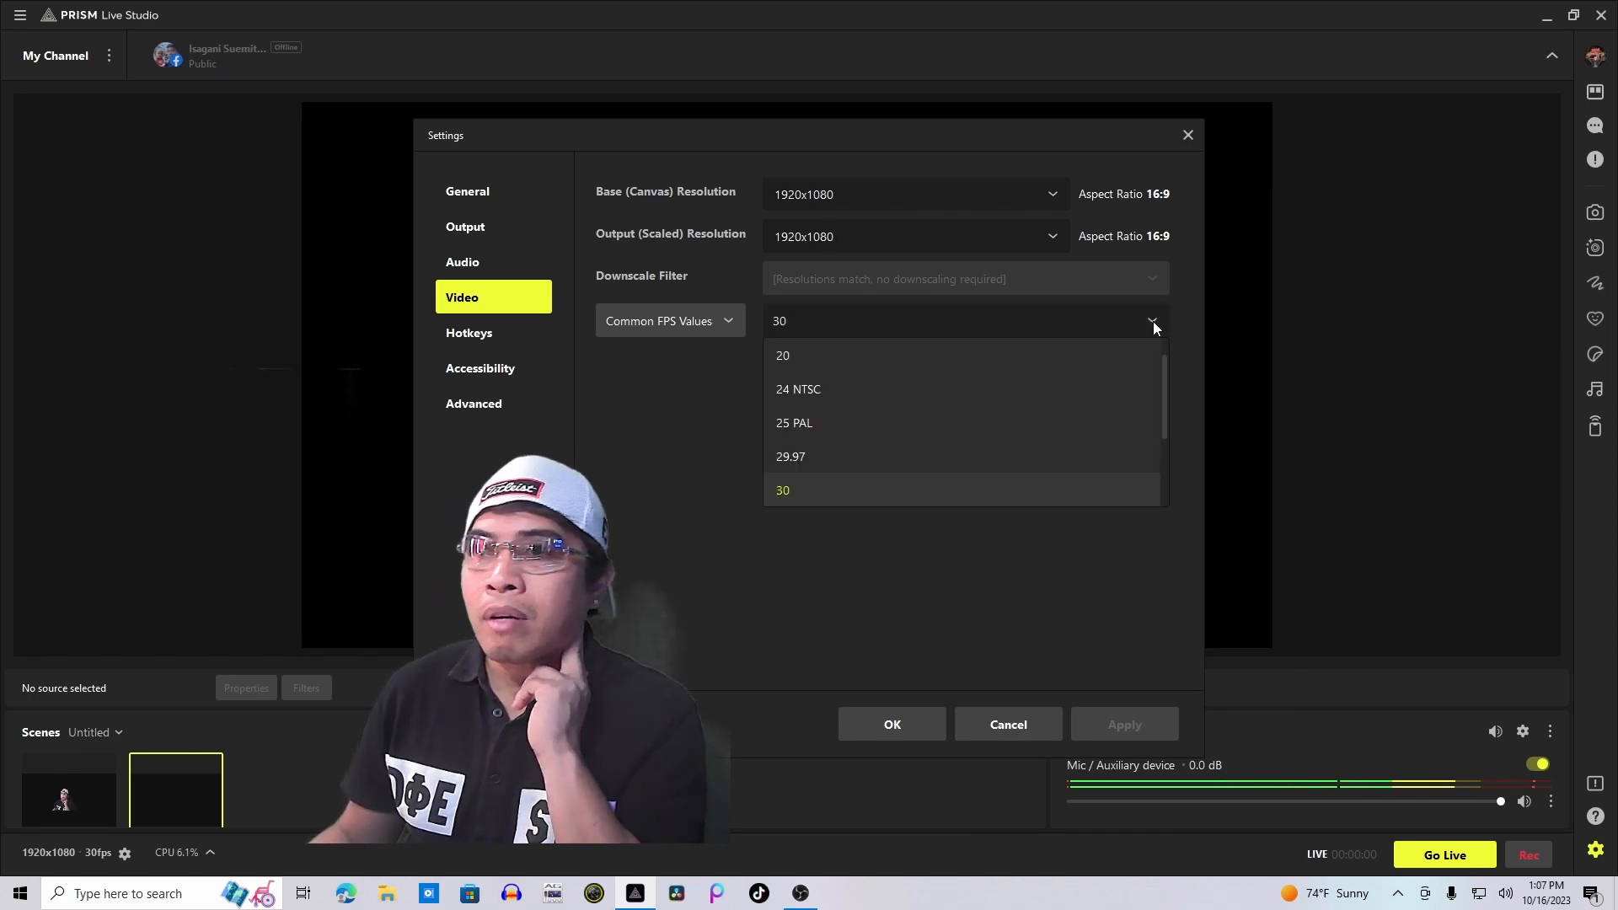
click(725, 394)
click(471, 335)
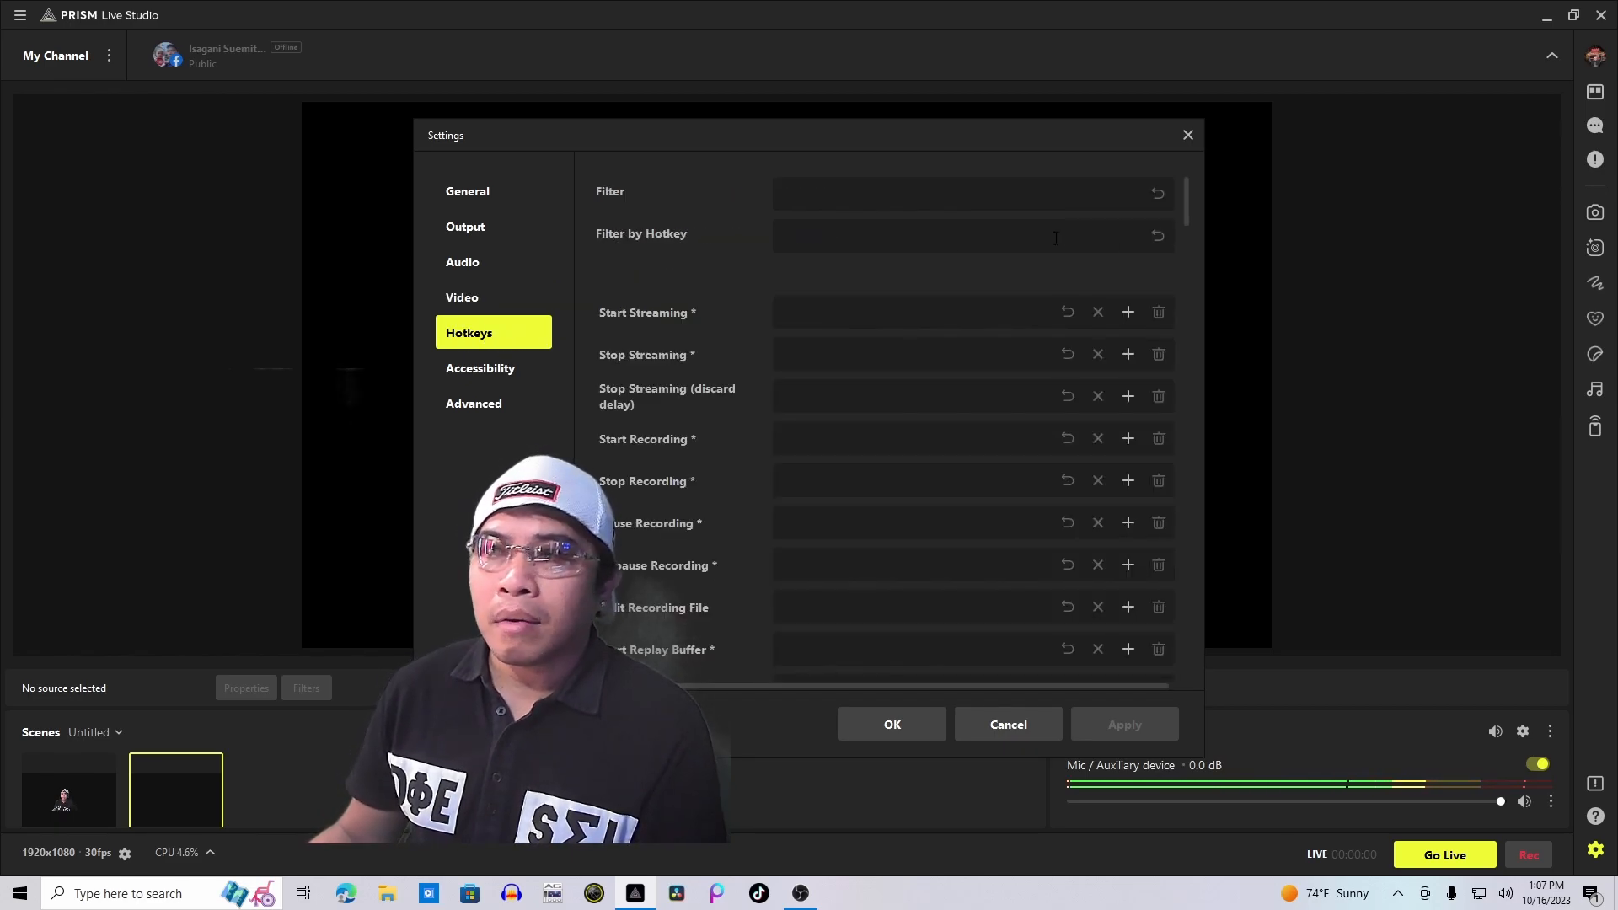
click(1188, 135)
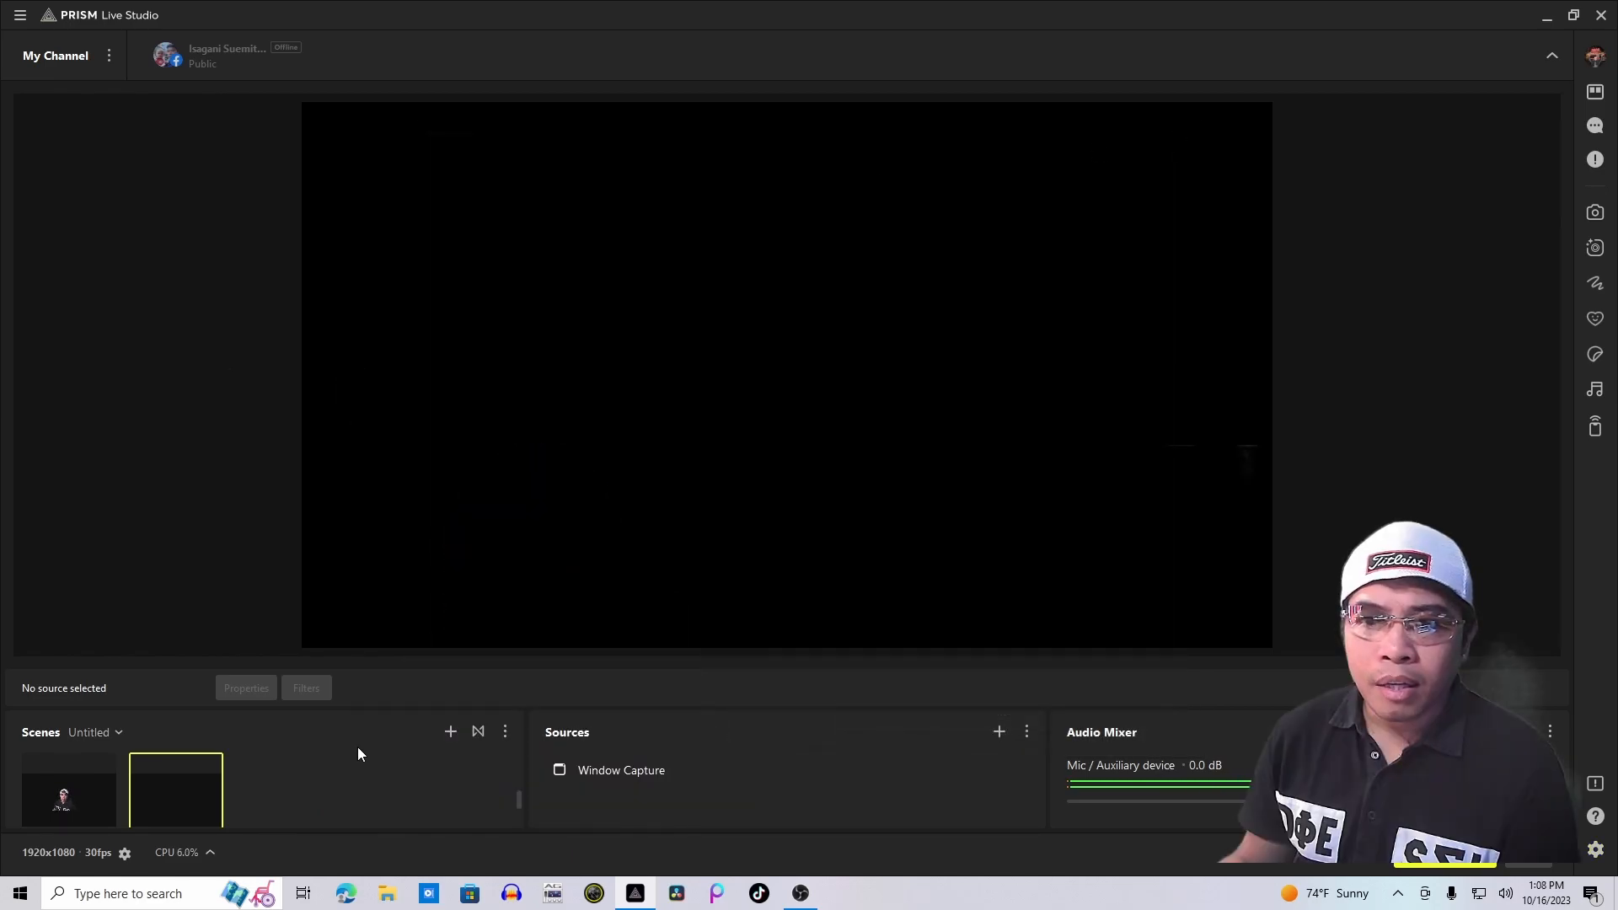
- Add a new scene for the live stream, extending the default name "Scene 2"
click(451, 734)
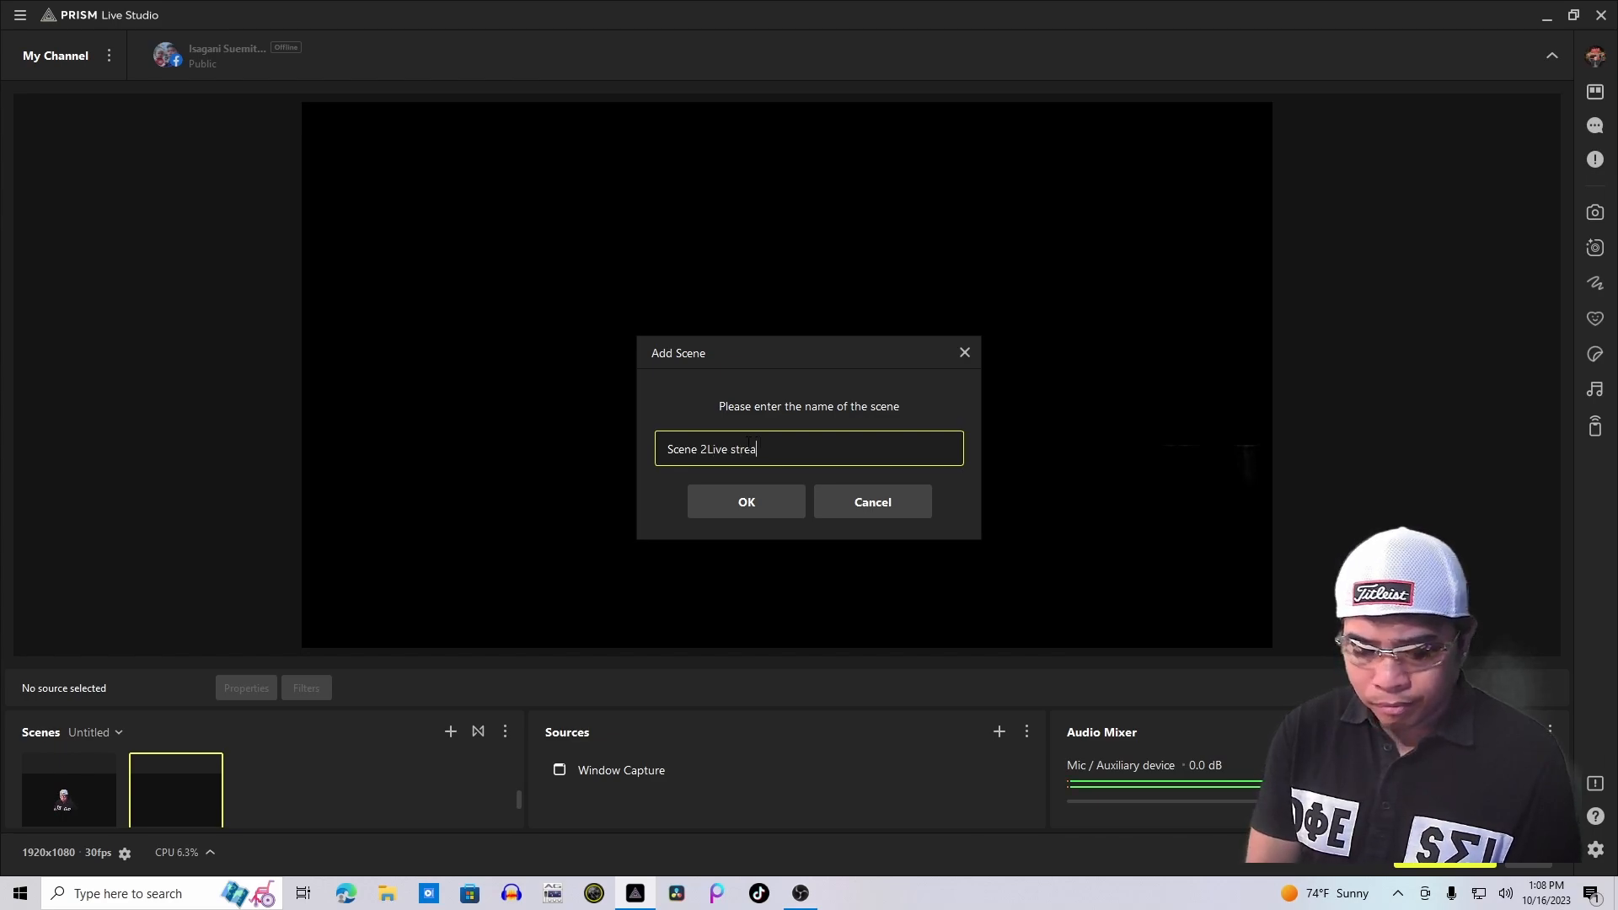
key(Return)
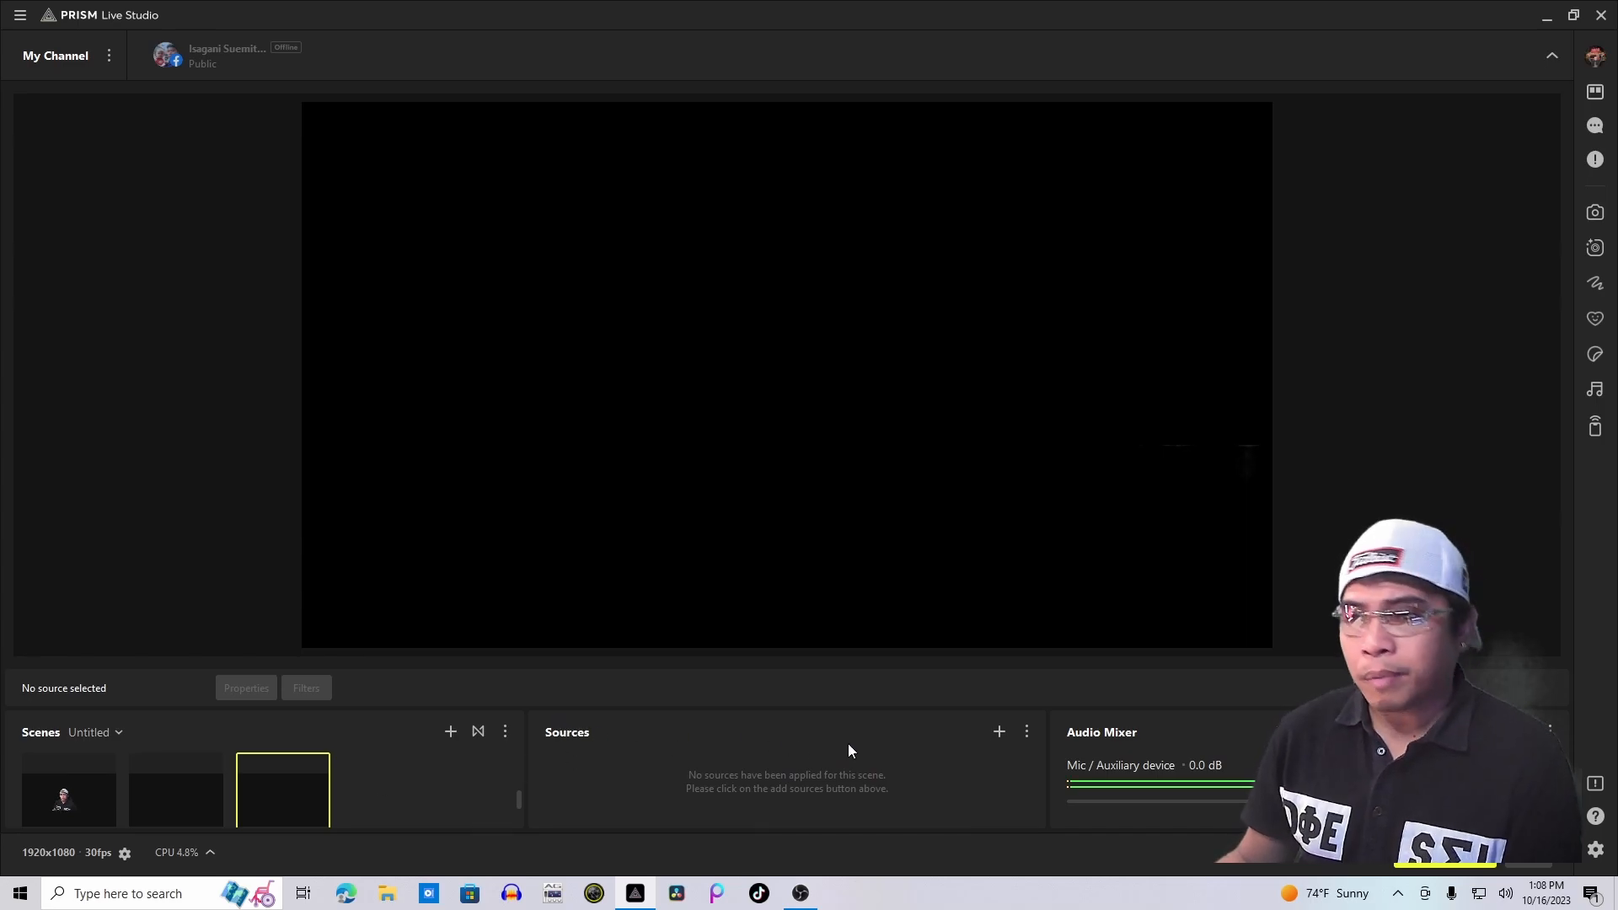
- Add a Video Capture Device source named "canera" to the new scene and move it near the middle of the canvas
click(1000, 733)
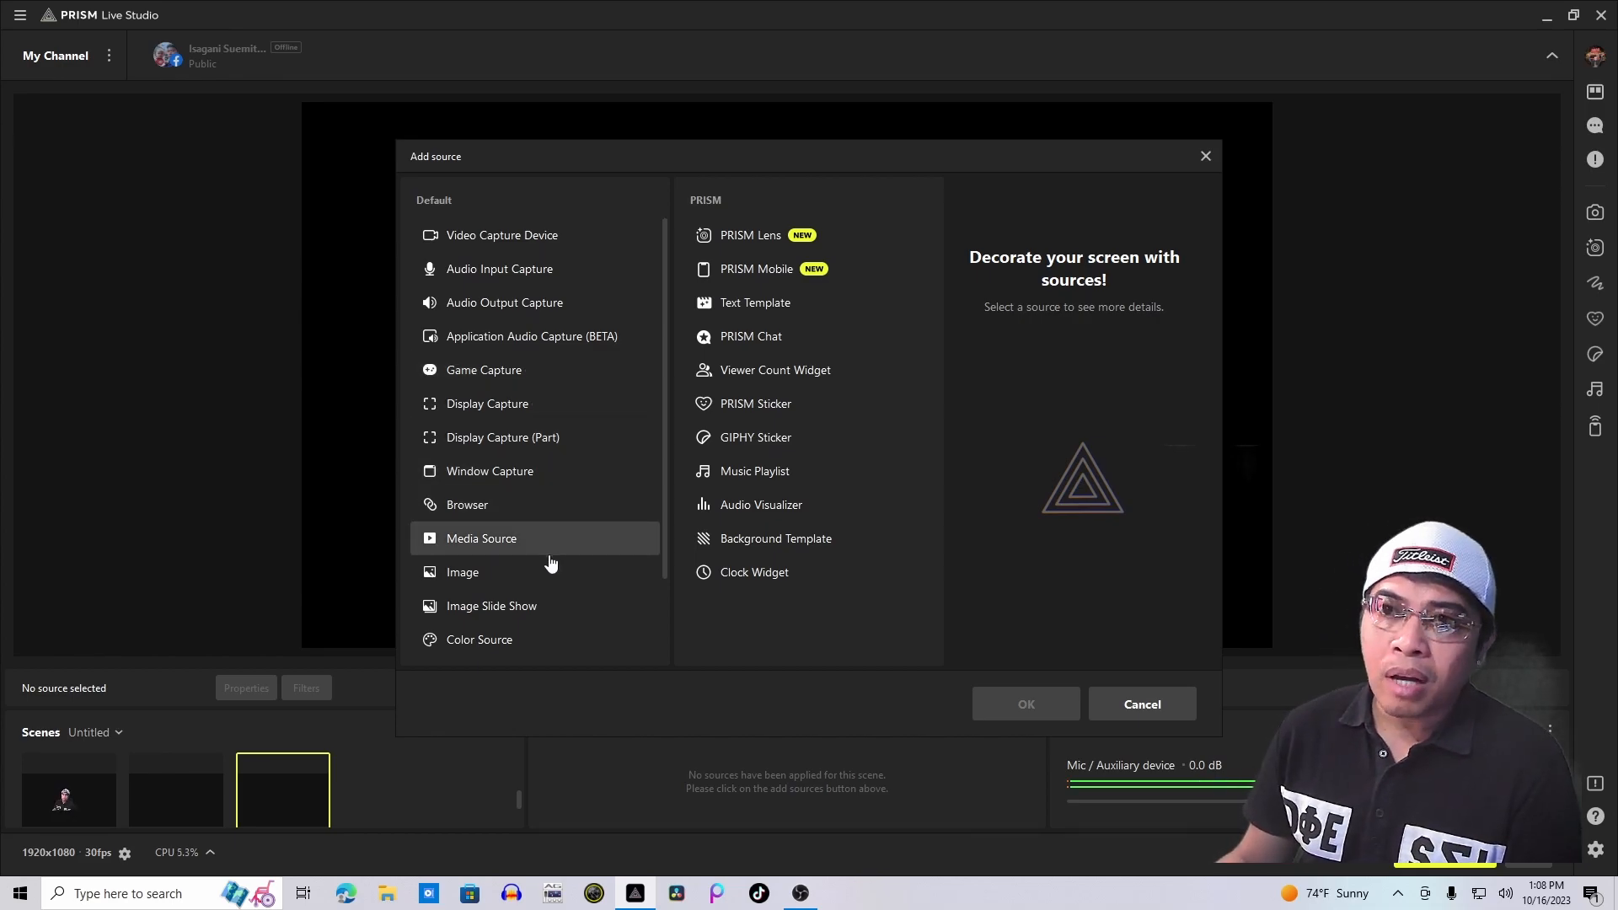
click(502, 239)
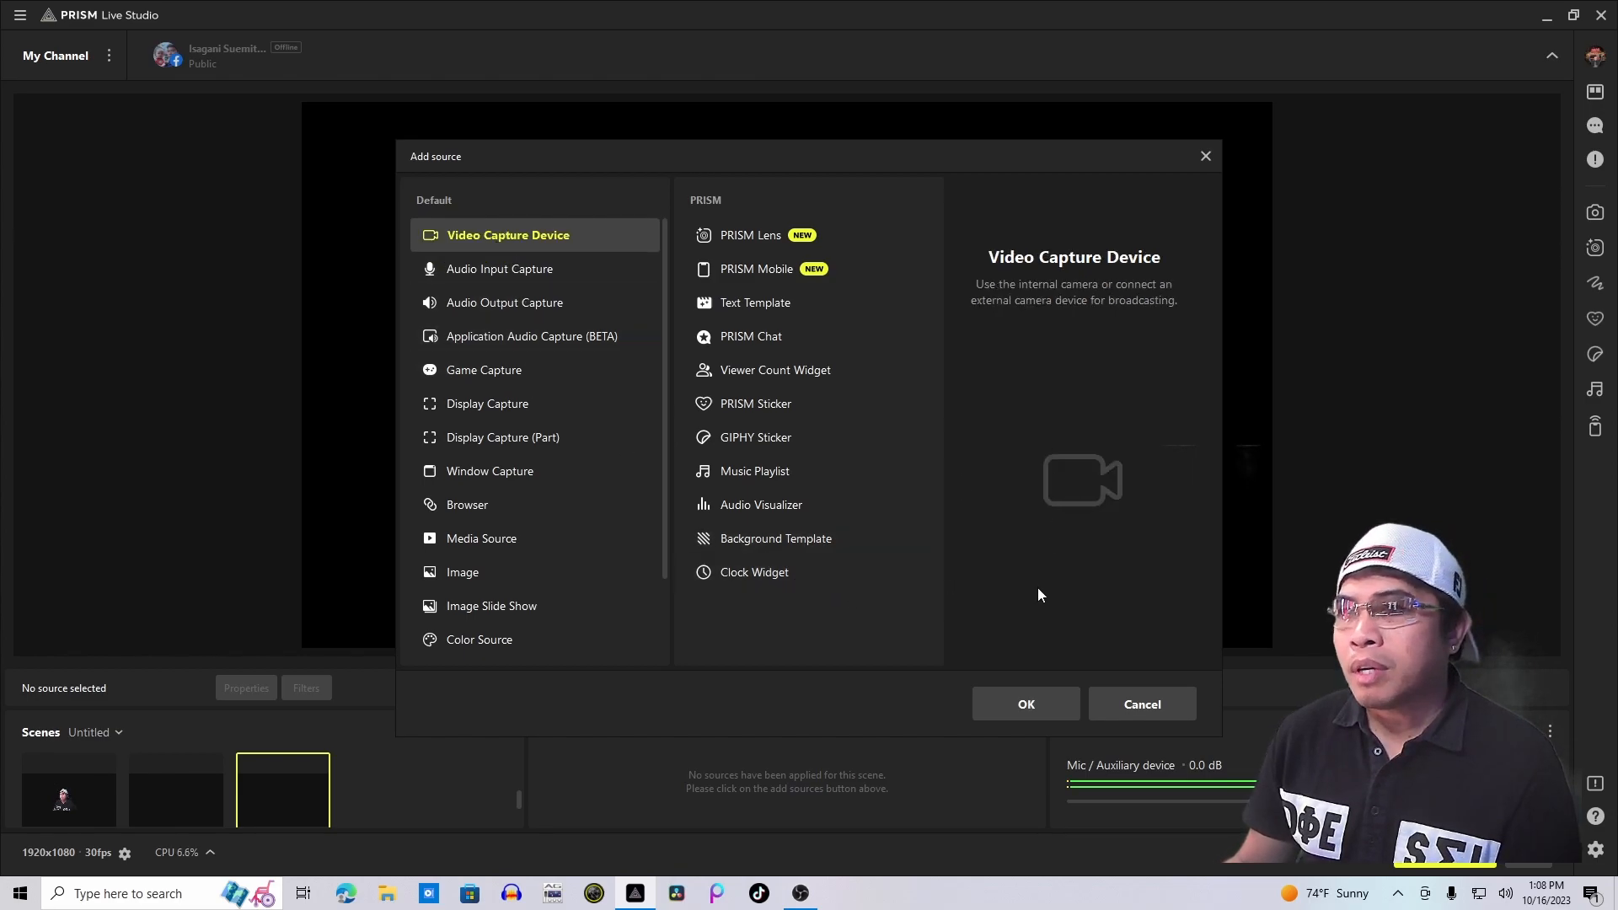
click(1029, 705)
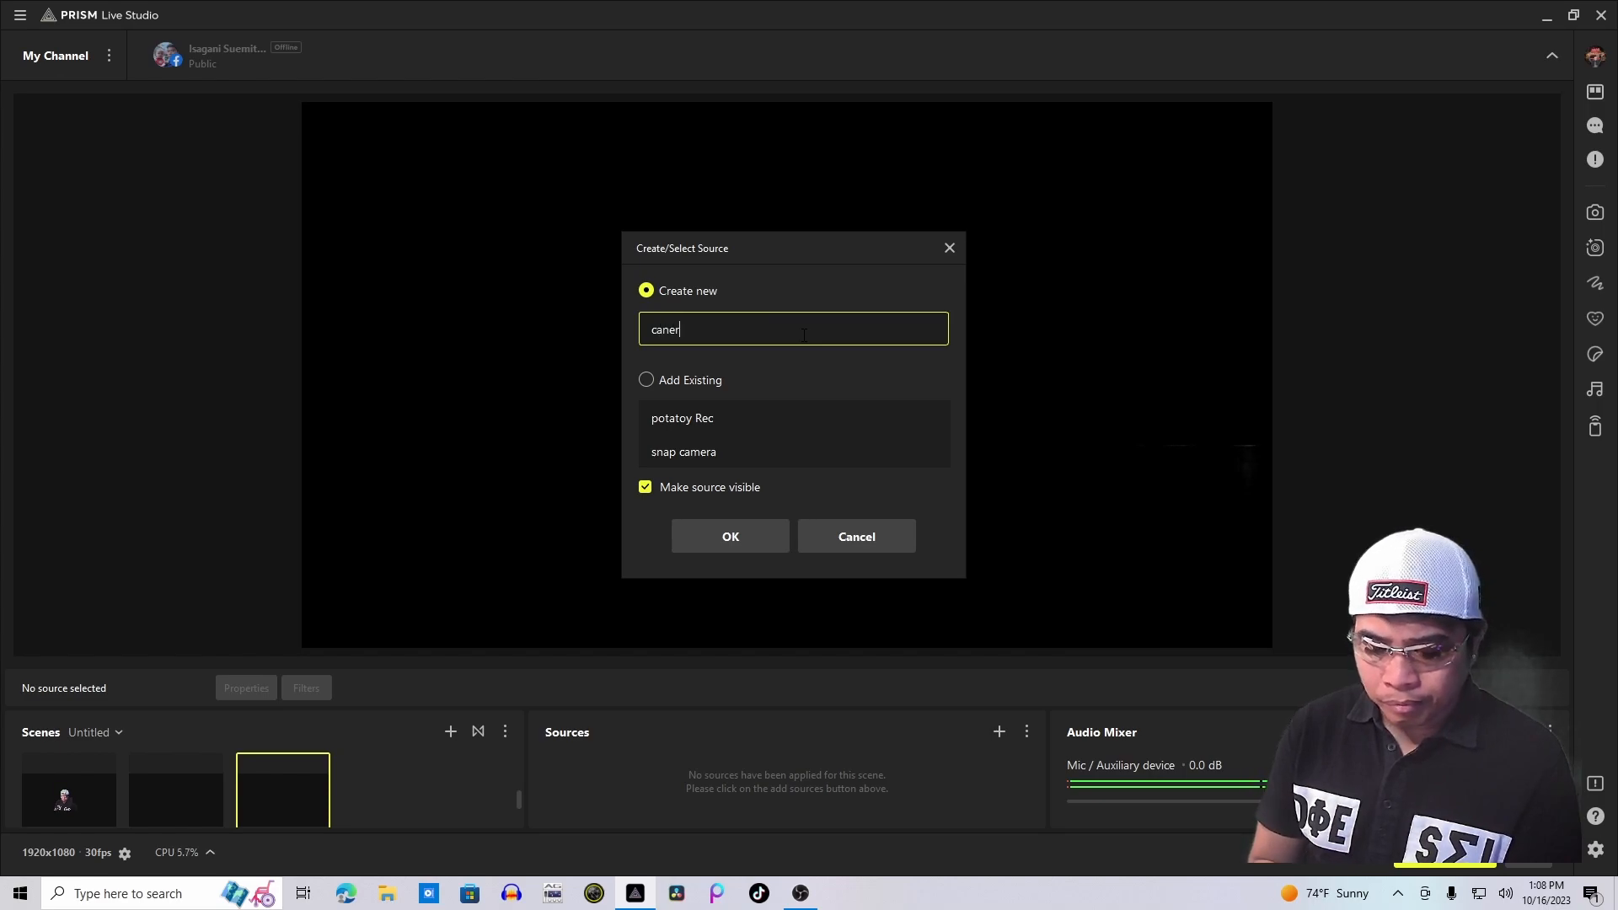
key(Return)
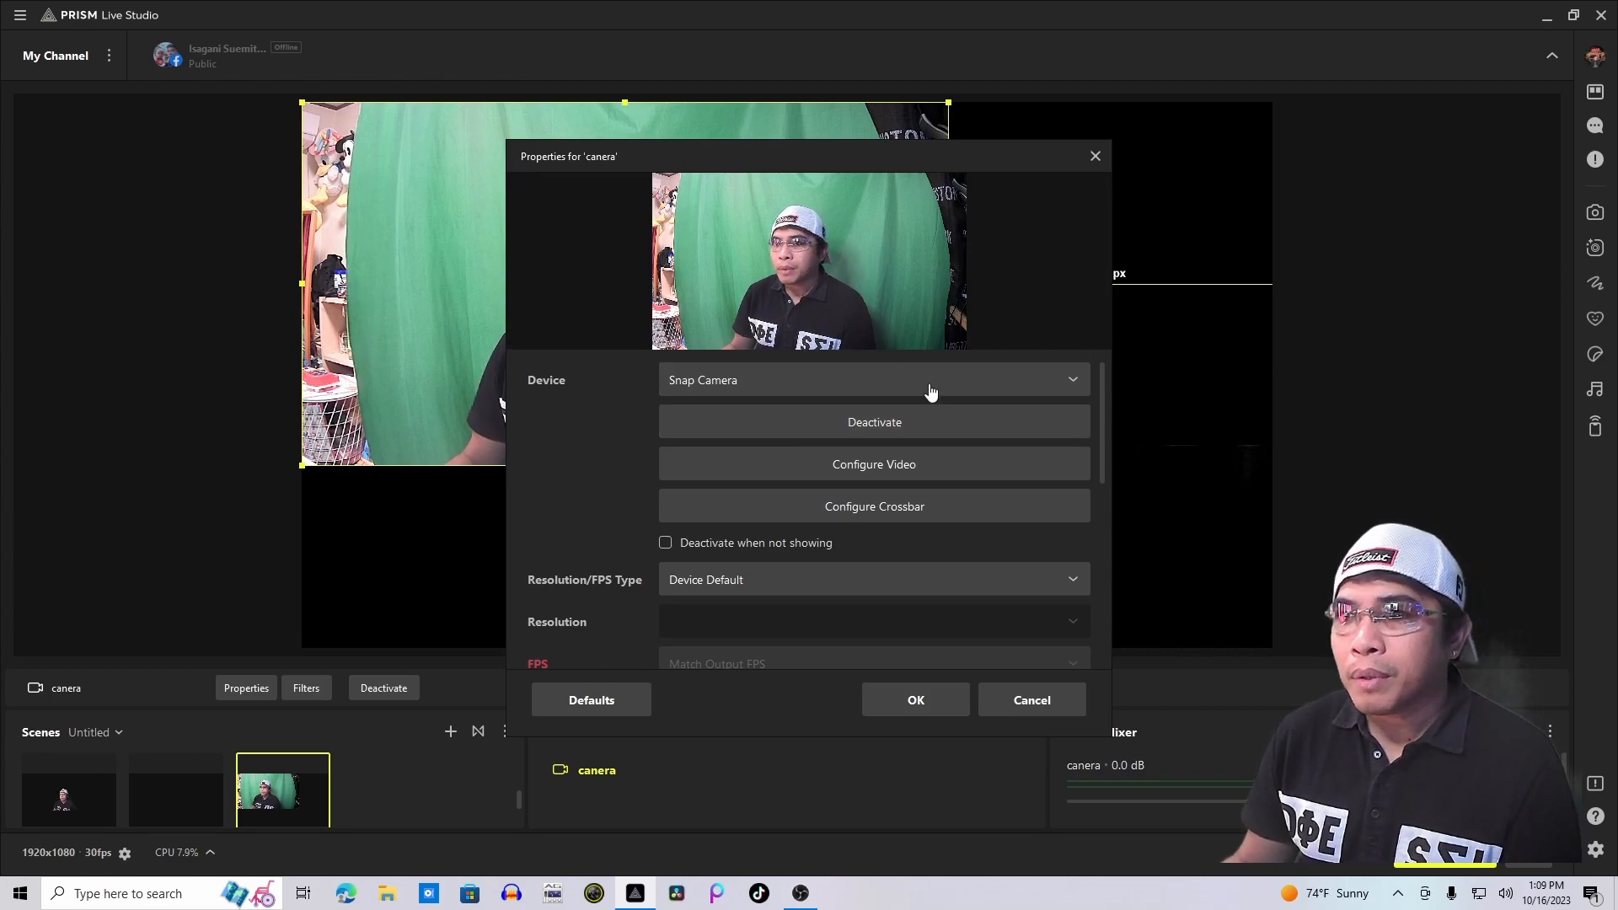
click(917, 702)
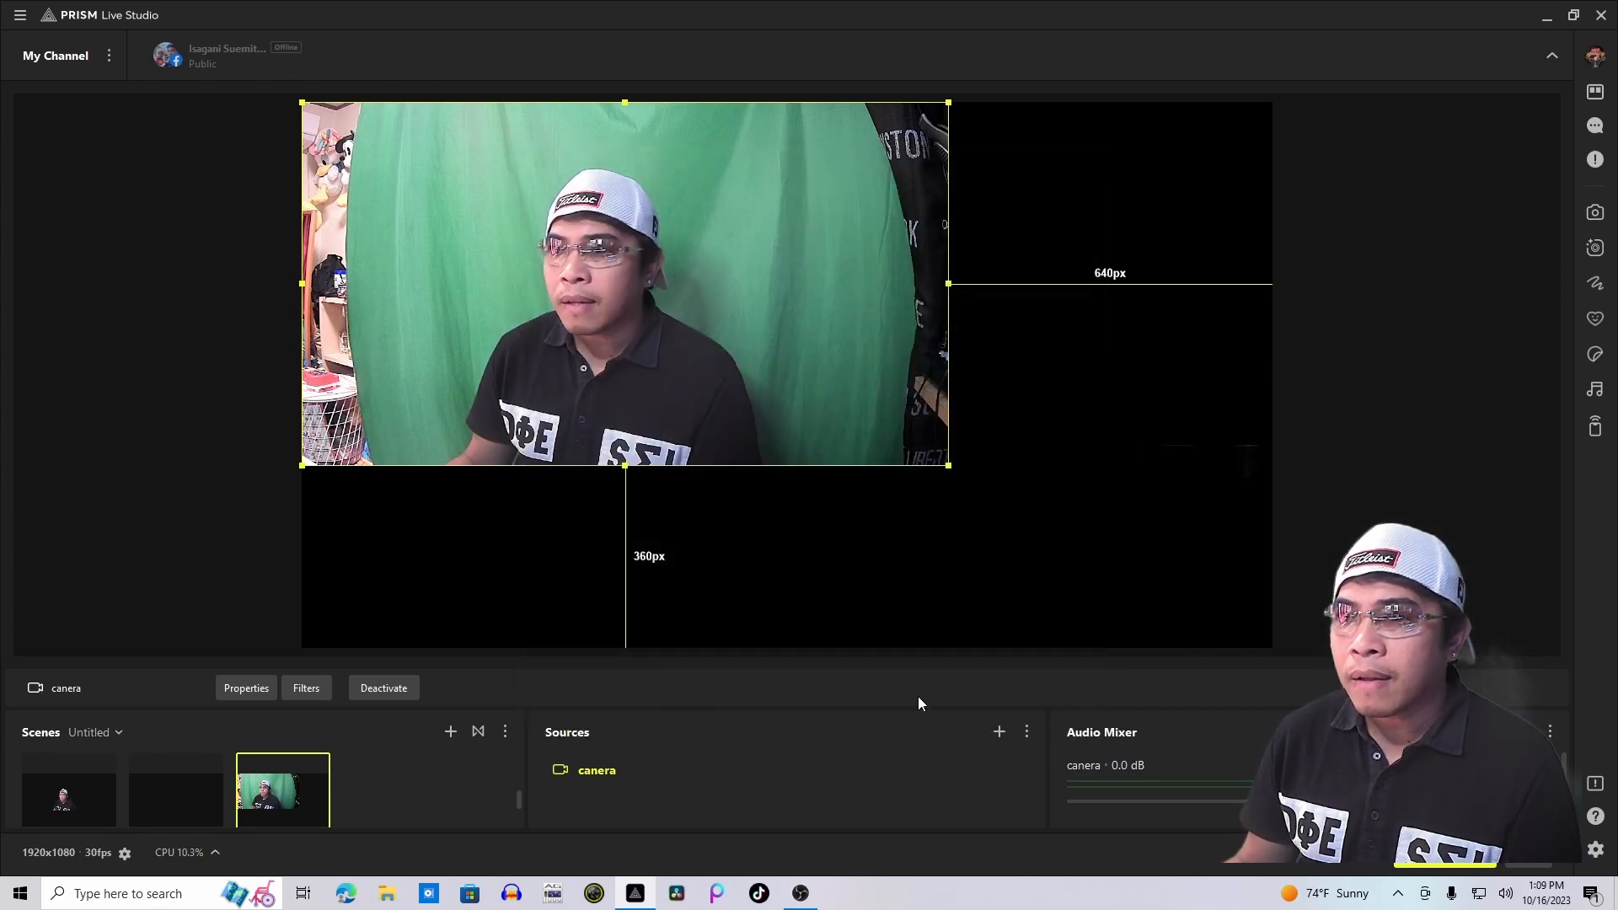
drag(690, 258, 805, 337)
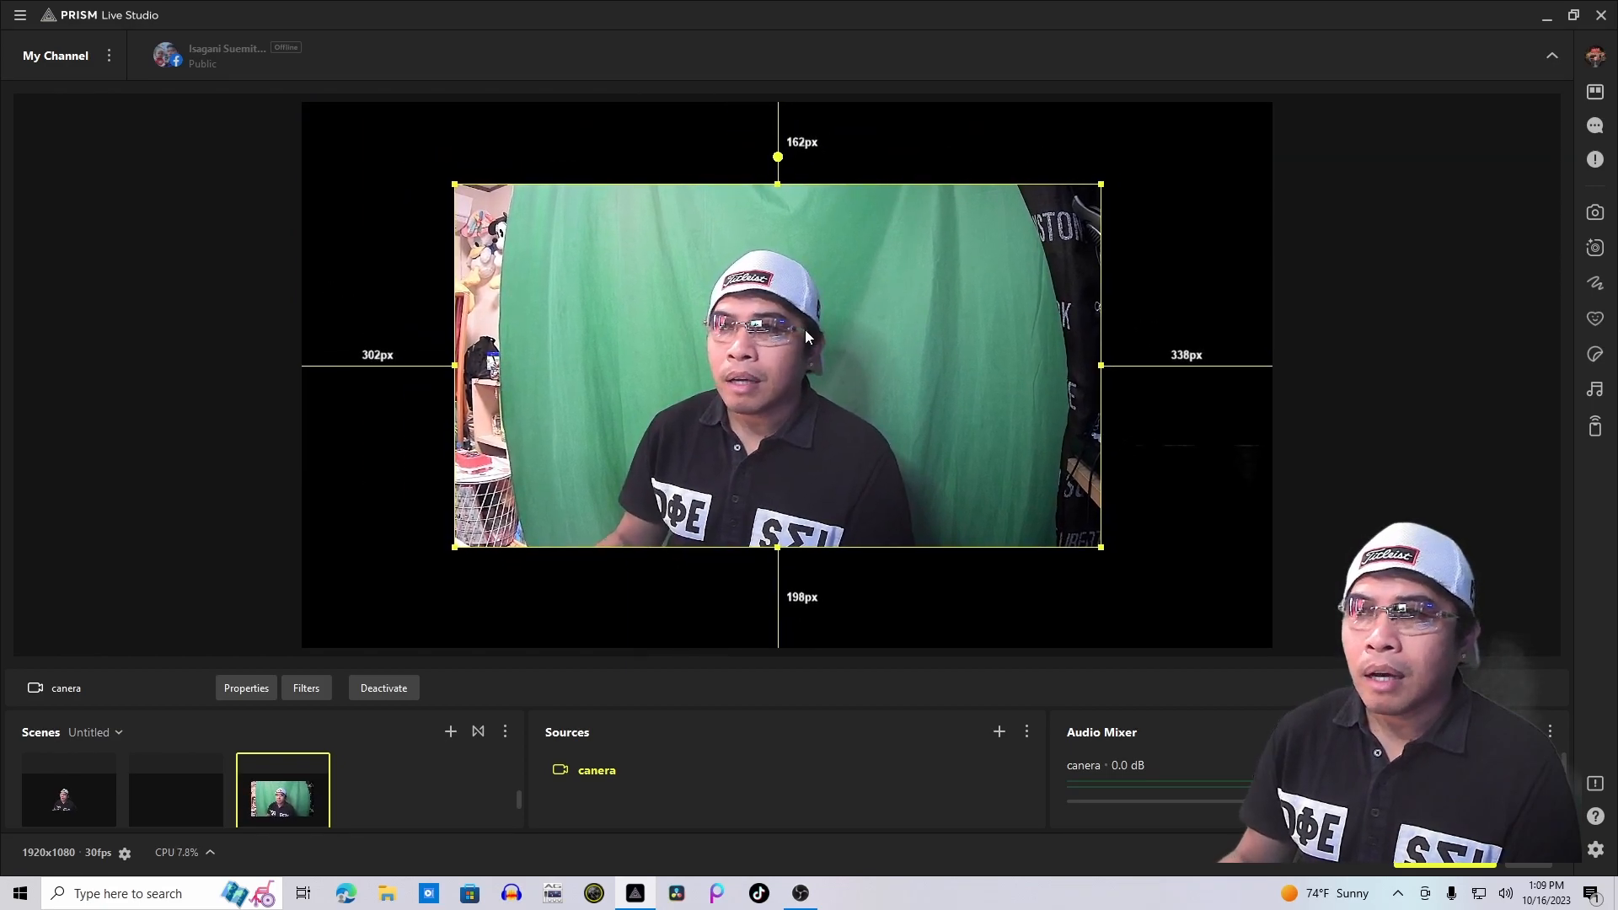
- Add a Chroma Key effect filter with its default name to the canera source
click(307, 690)
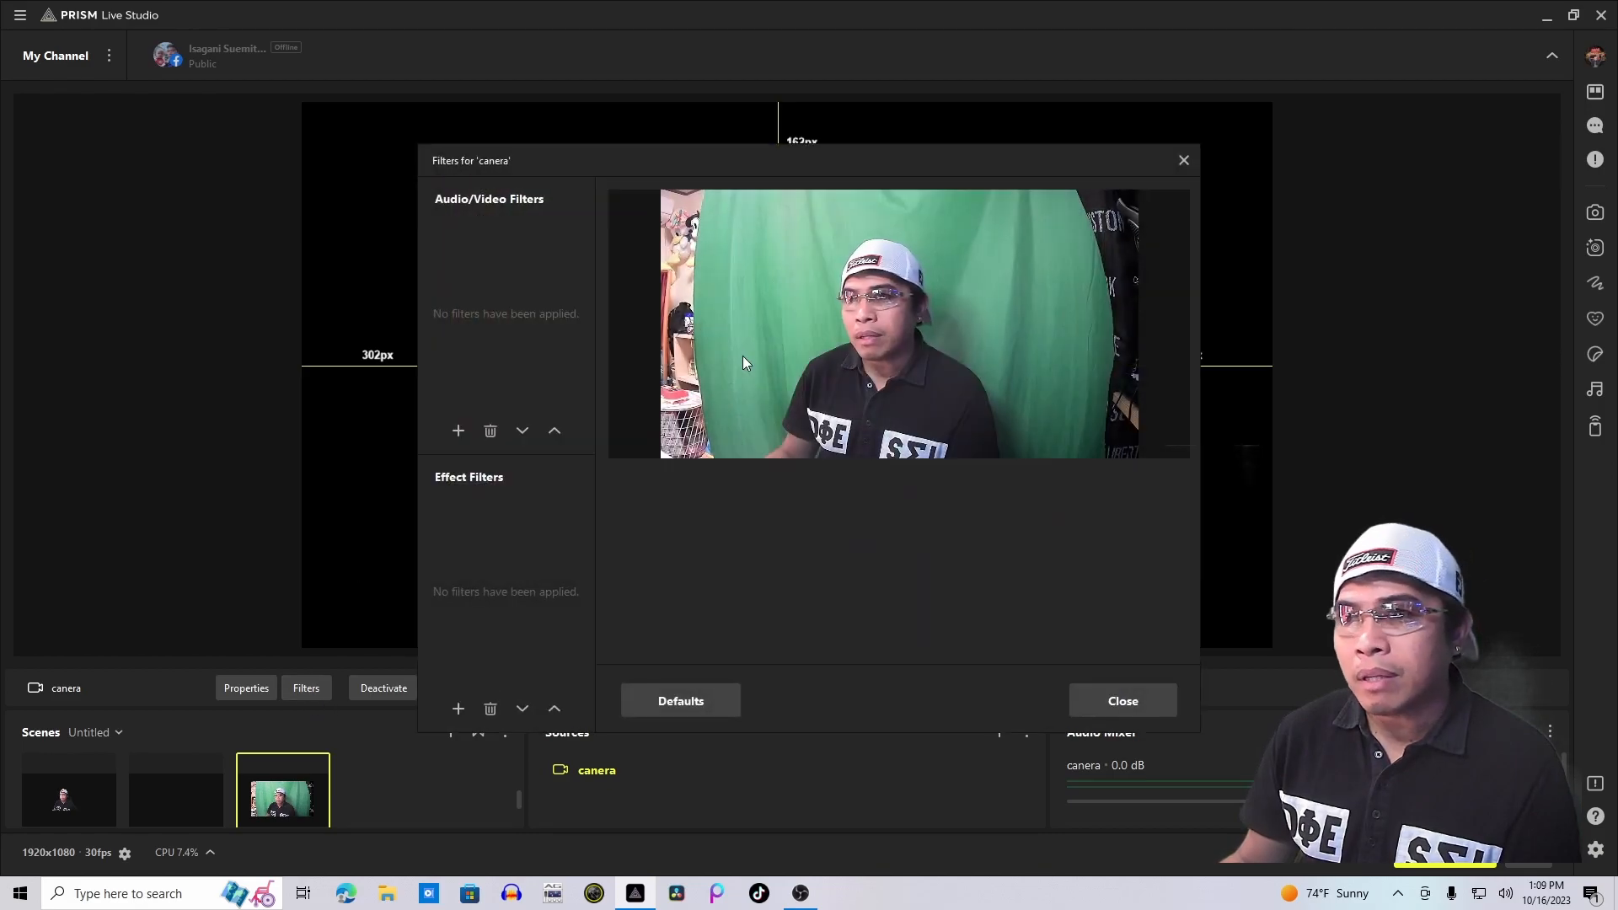
click(460, 711)
click(529, 354)
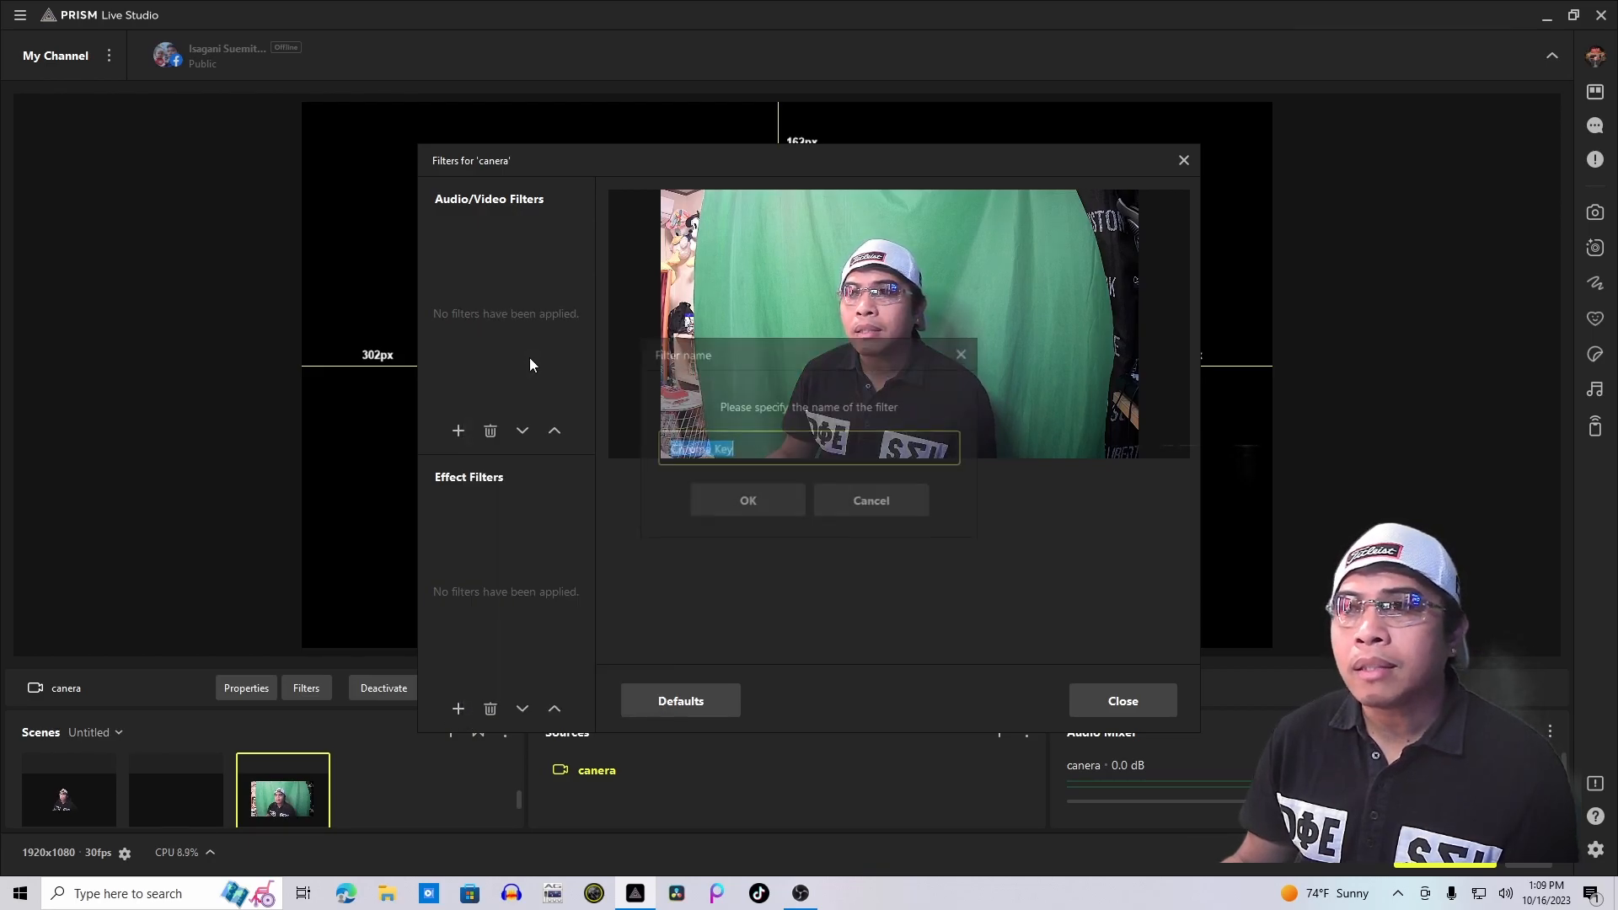
click(758, 503)
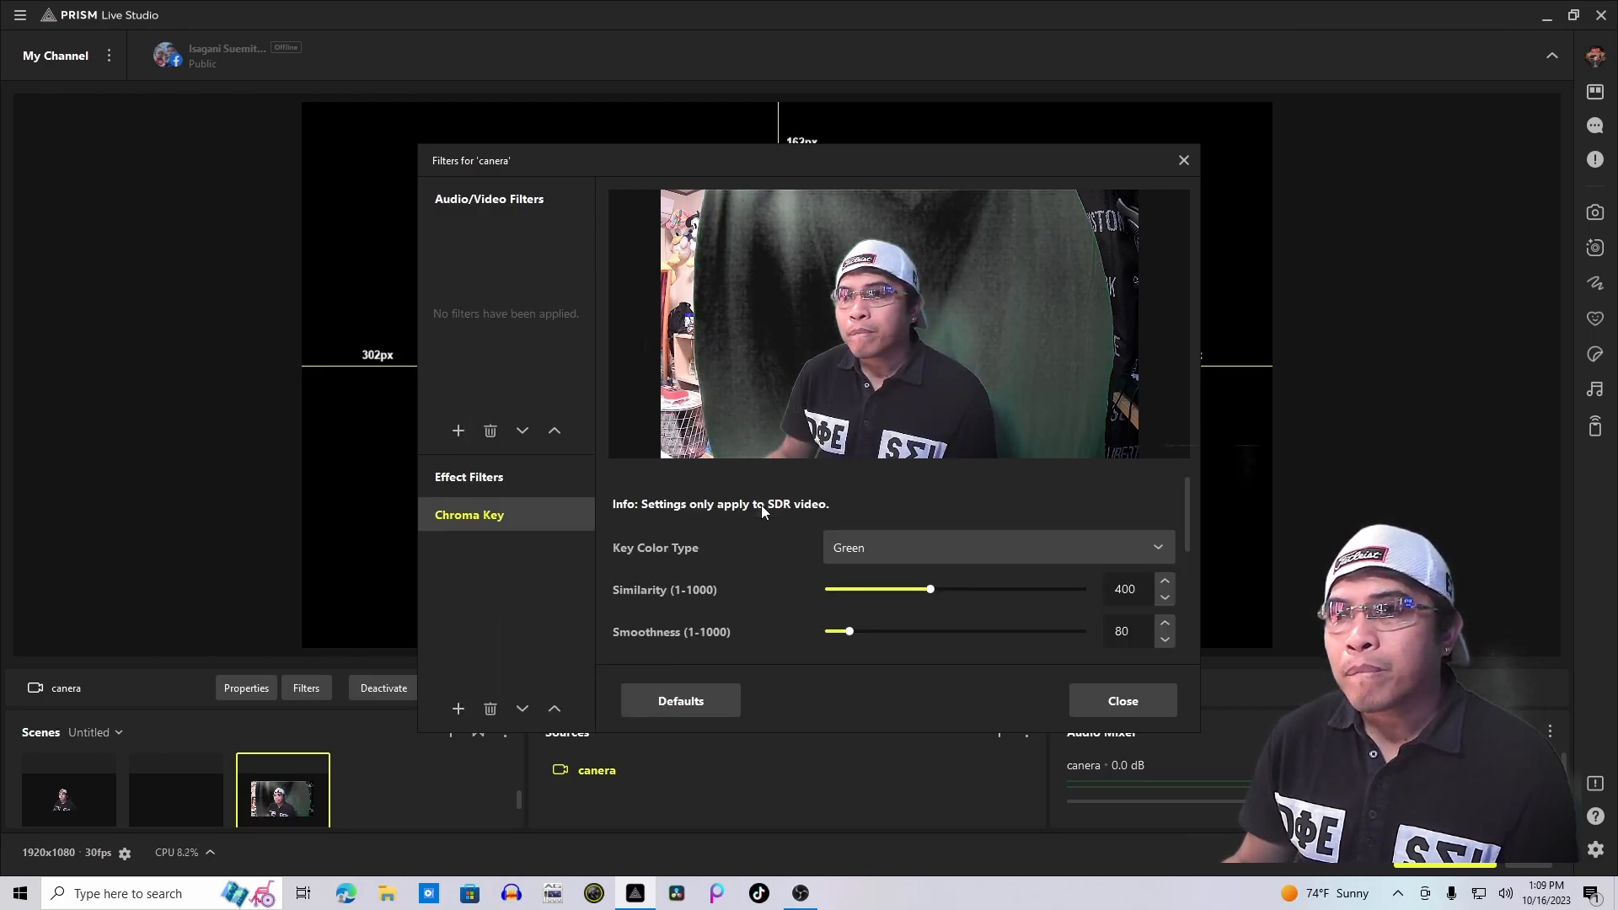
- Set the Chroma Key similarity to 494 and smoothness to 42, then close the filters
drag(930, 590, 946, 599)
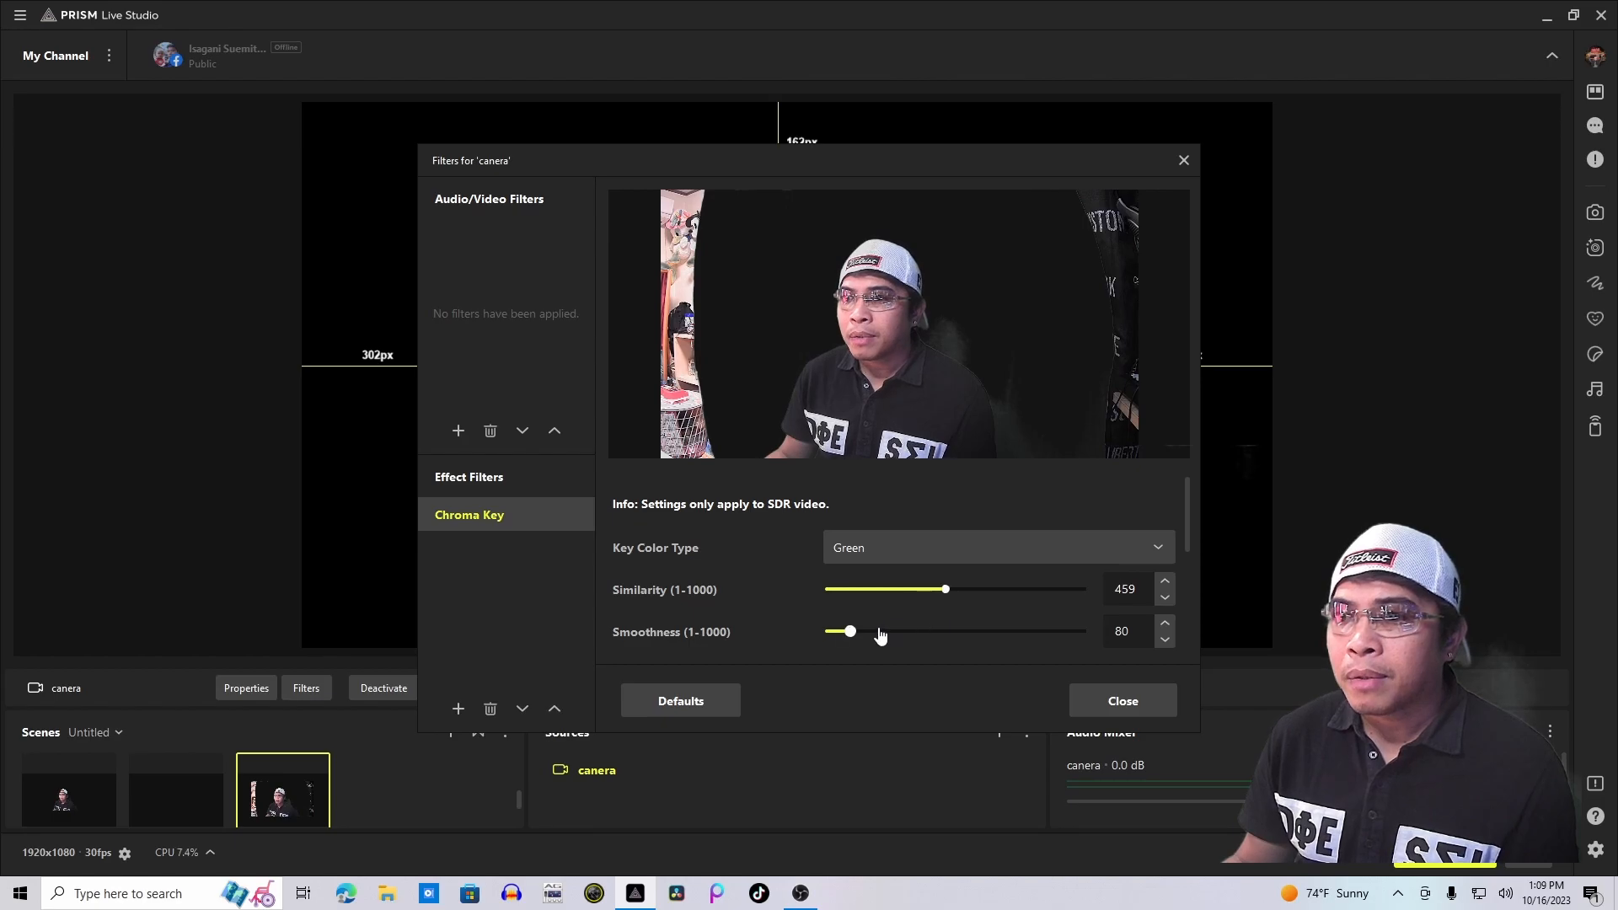
drag(847, 640, 844, 641)
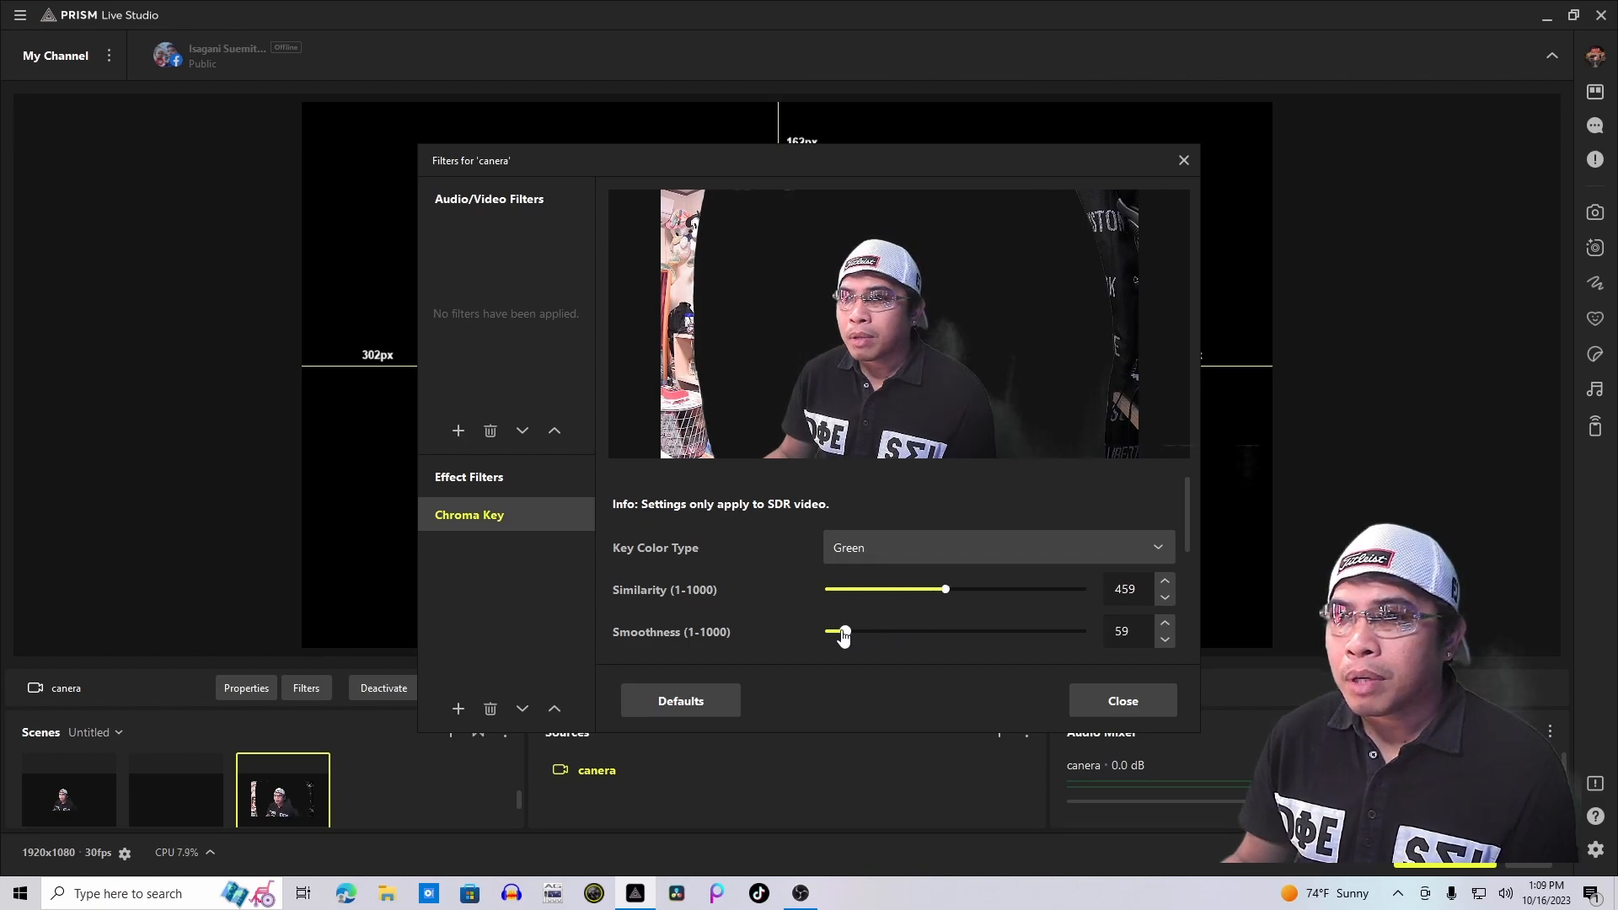
drag(946, 590, 955, 591)
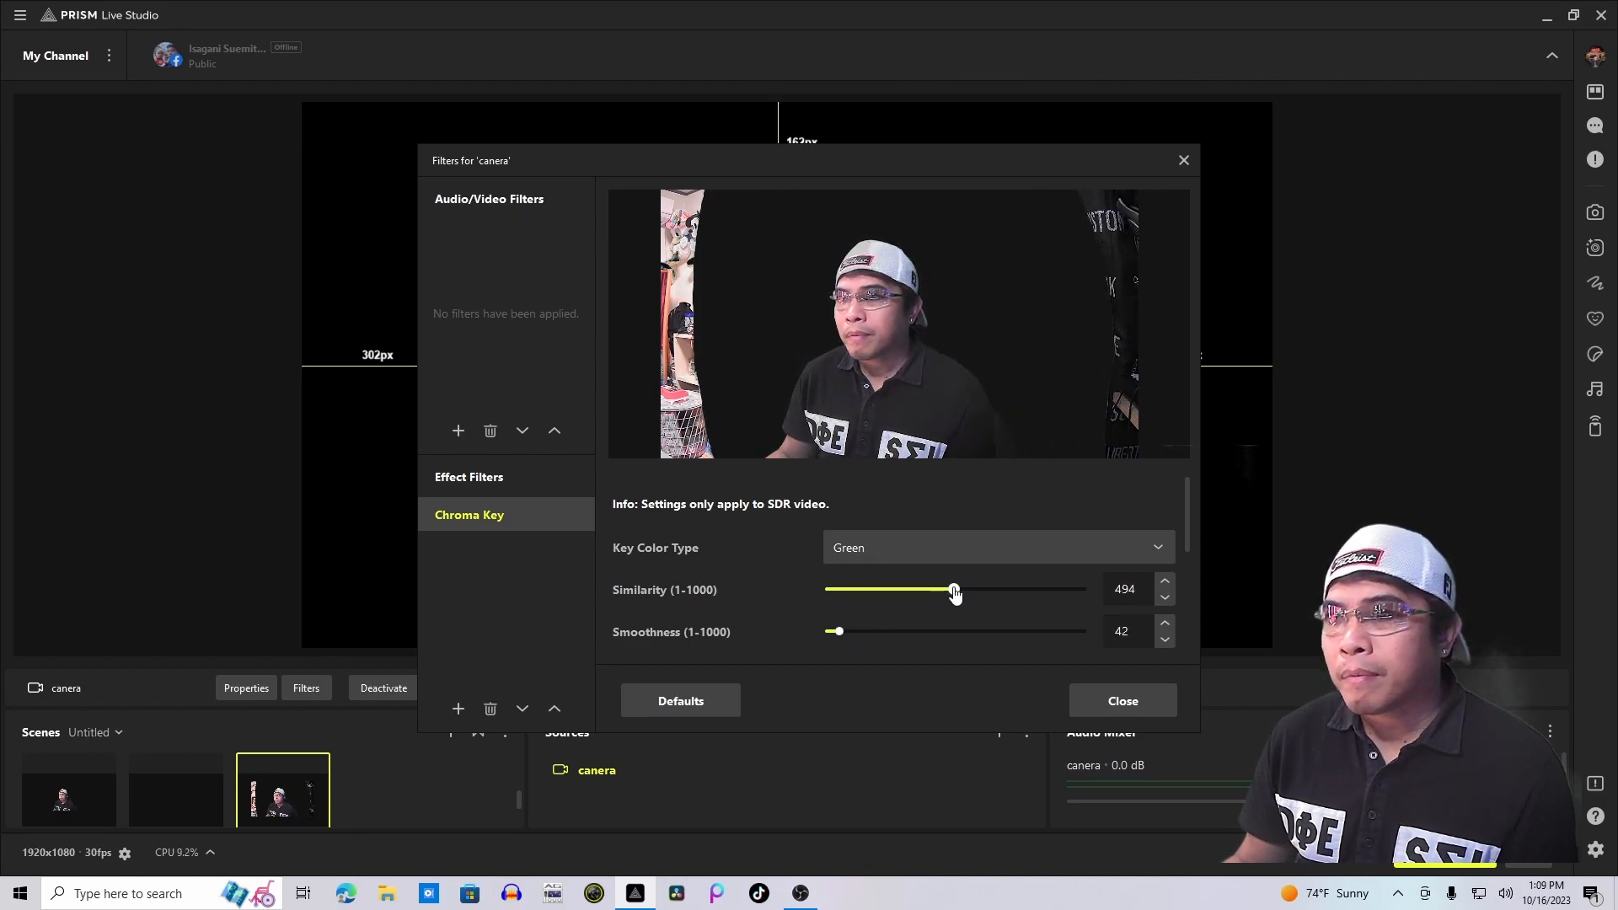
scroll(996, 656, down, 1)
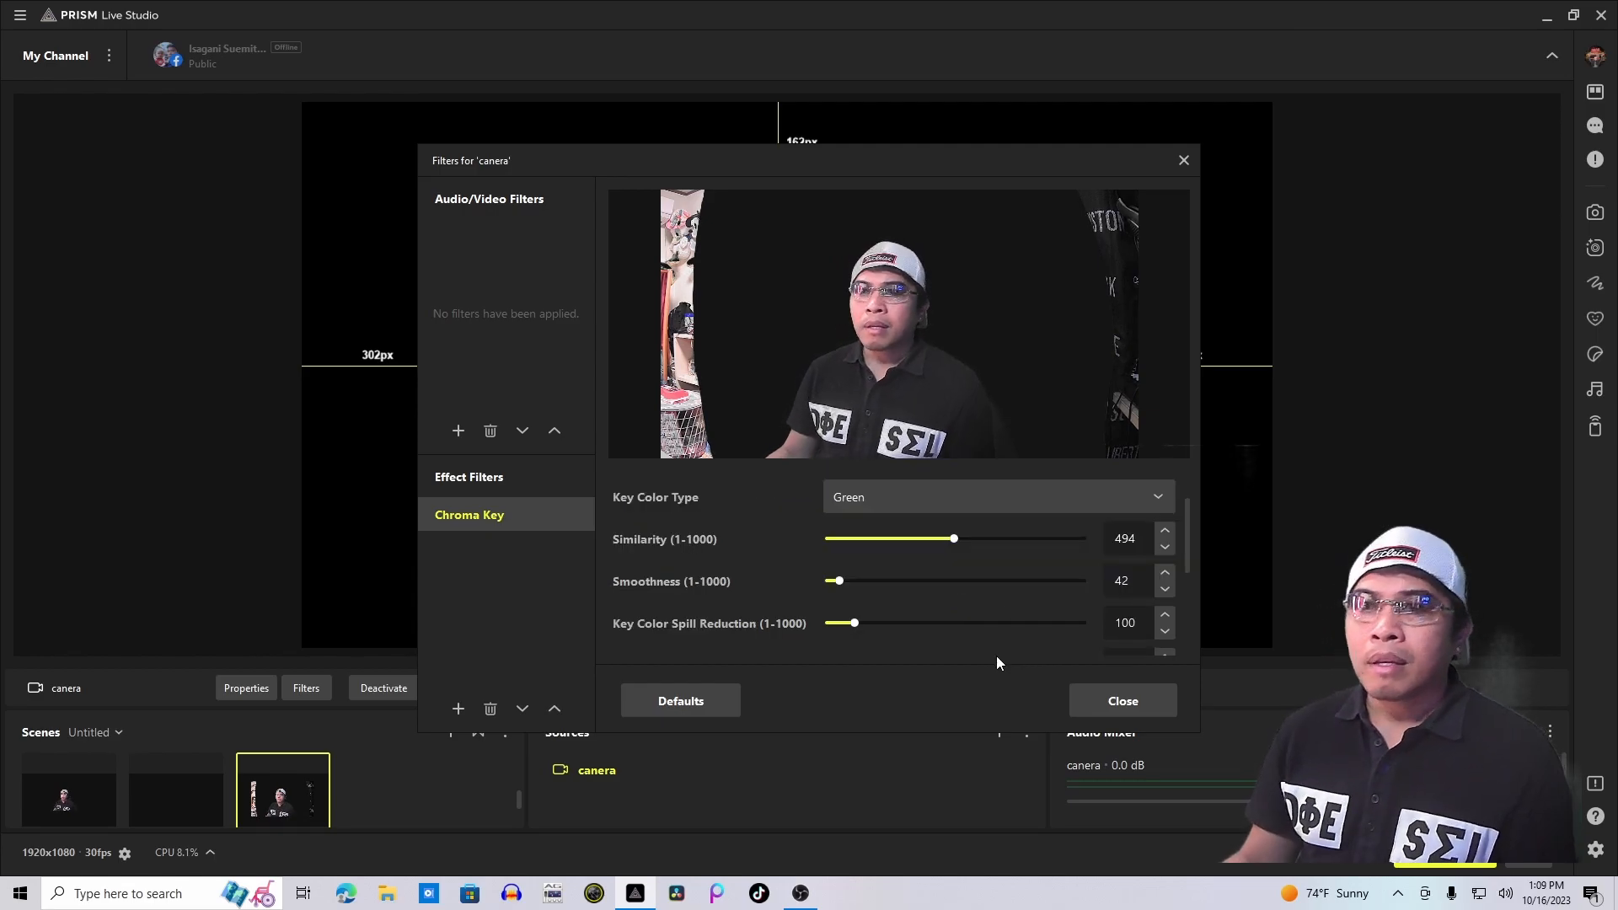
click(1128, 708)
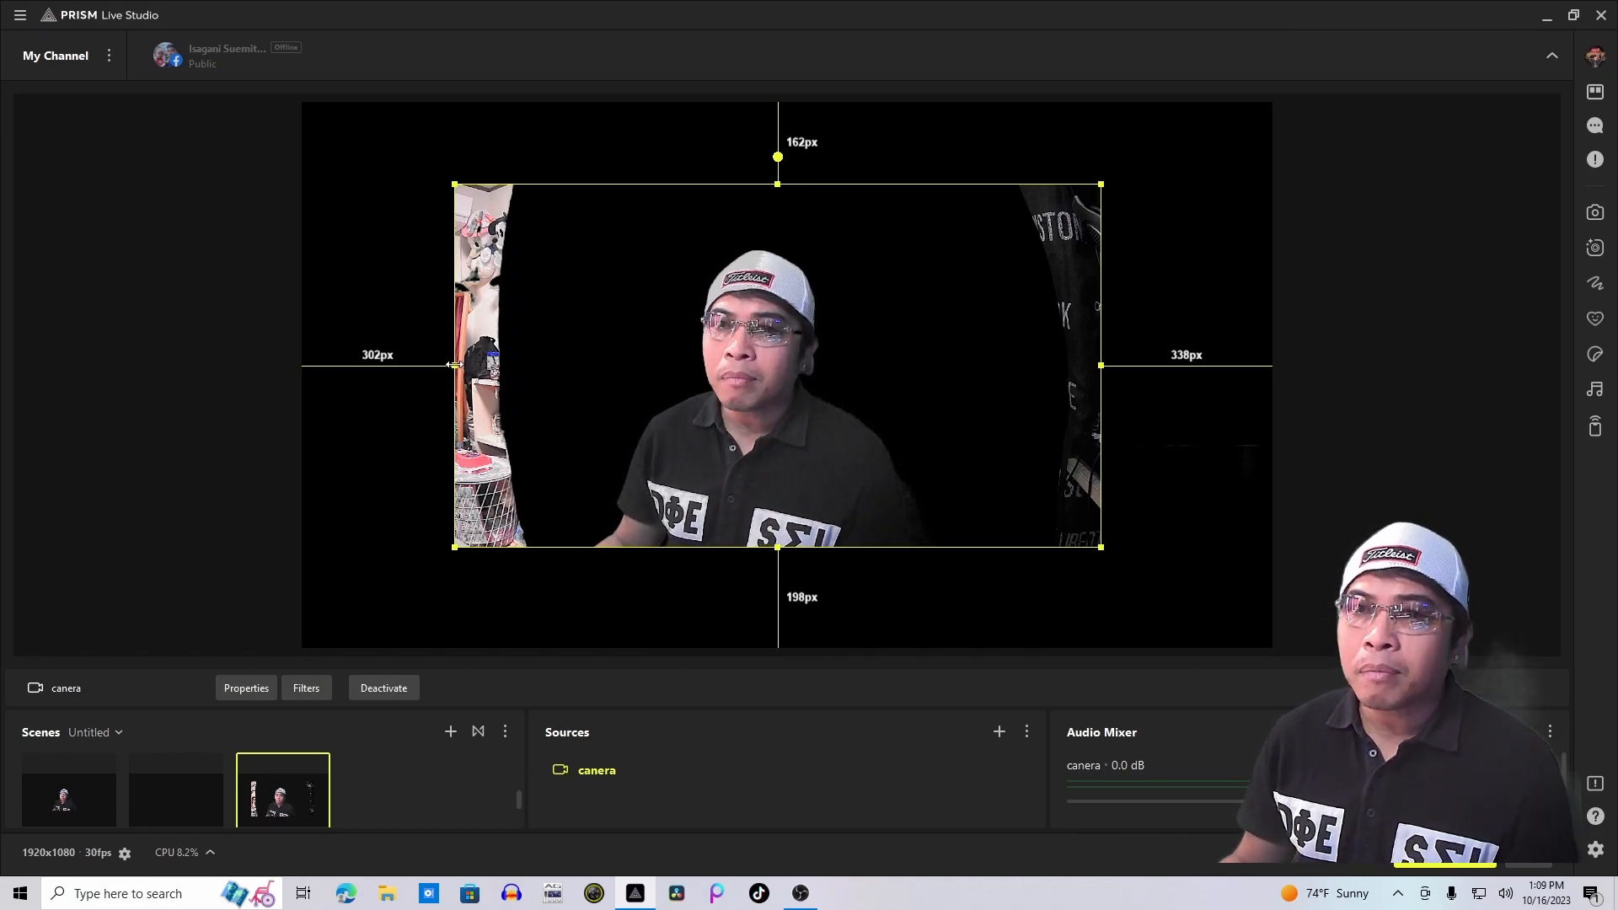
- Crop the left and right edges of the canera source to hide the room beside the green screen, and shift it slightly down and right
drag(461, 371, 536, 378)
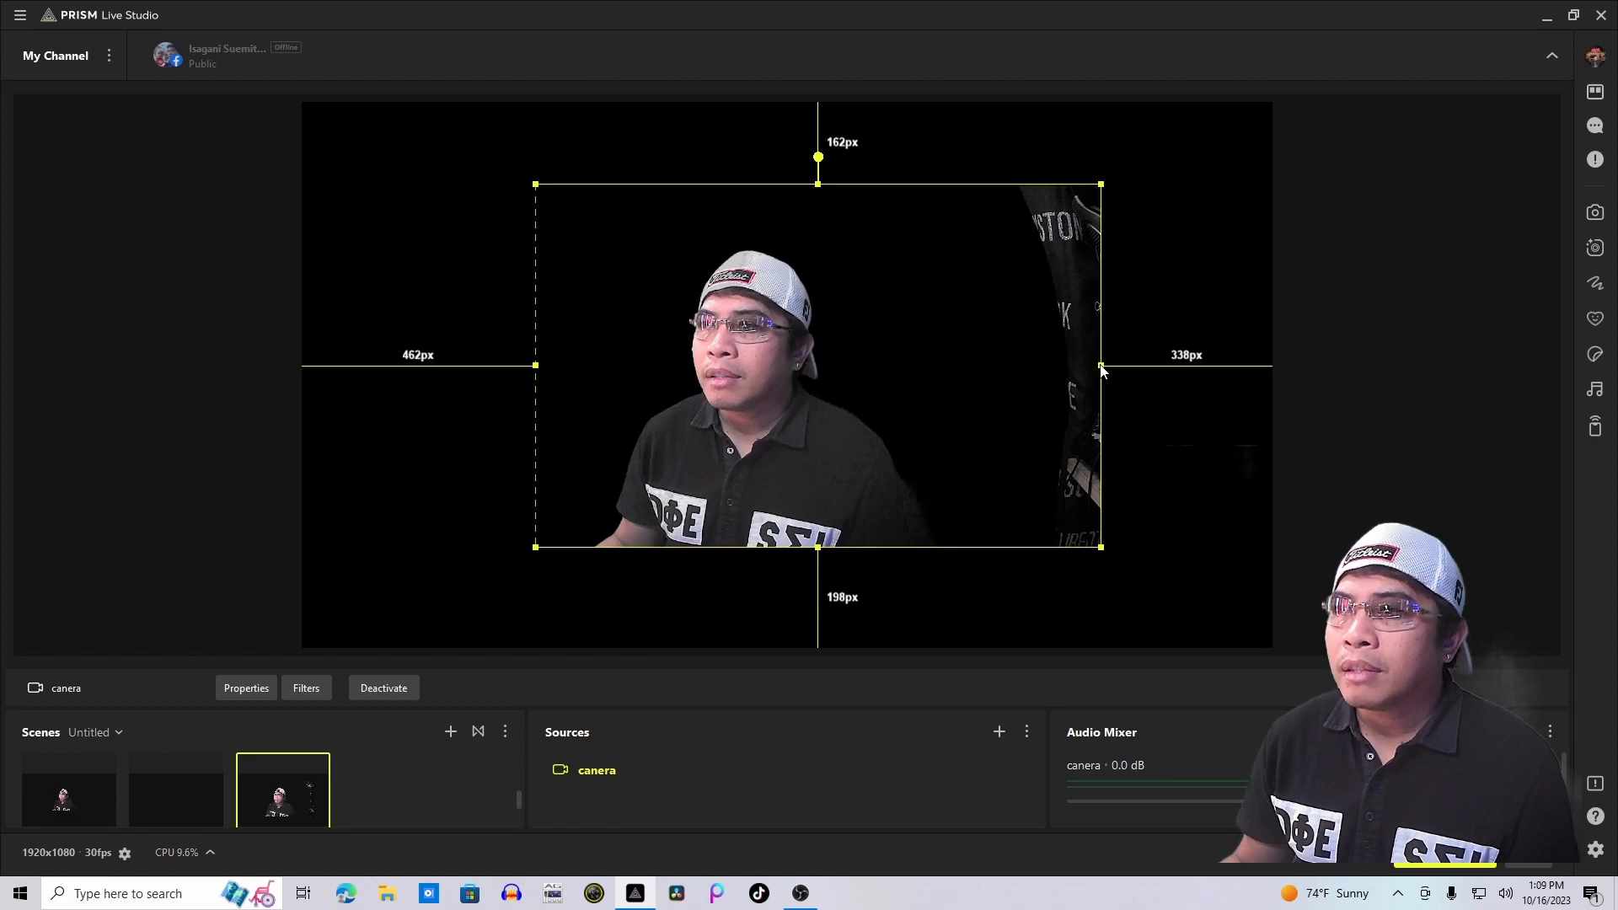
drag(1101, 371, 1013, 375)
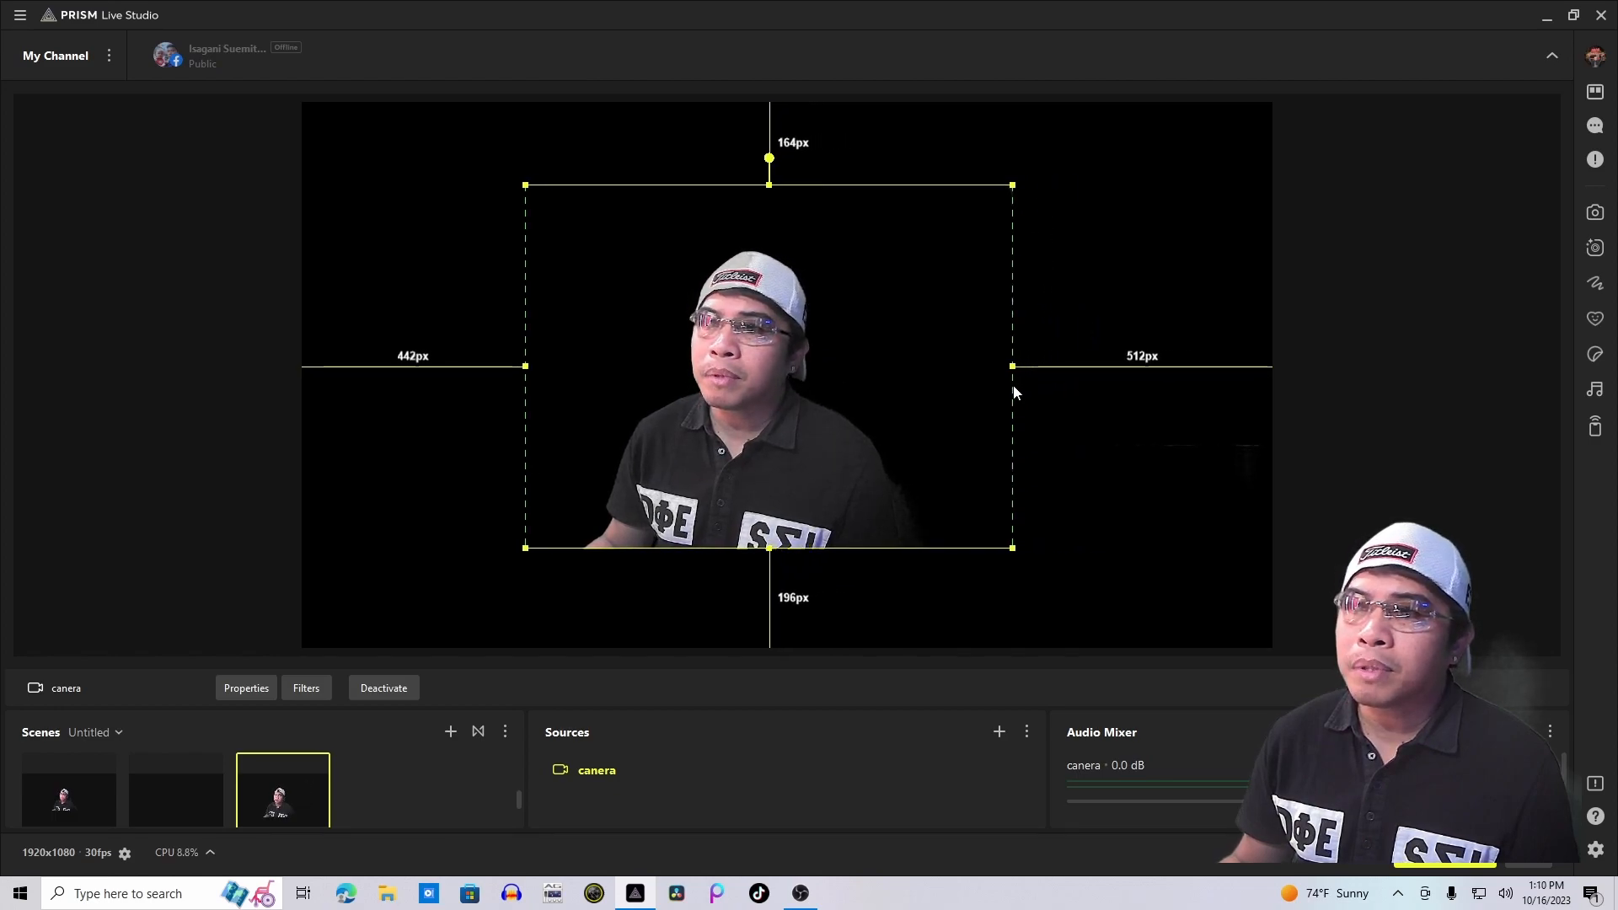
click(1227, 445)
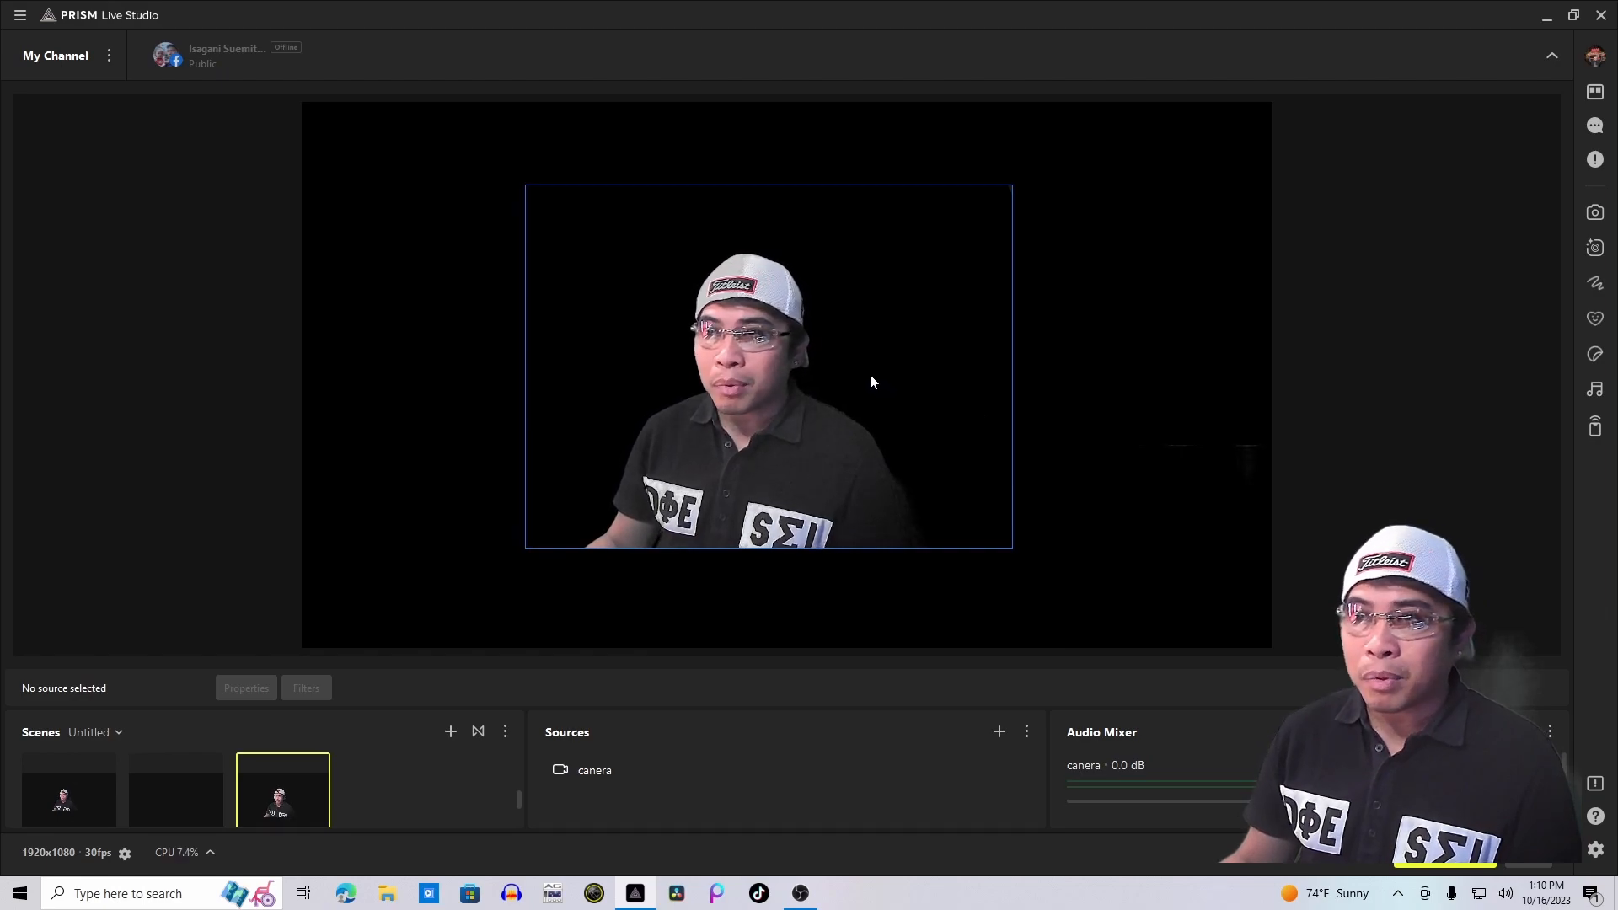
drag(868, 376, 911, 412)
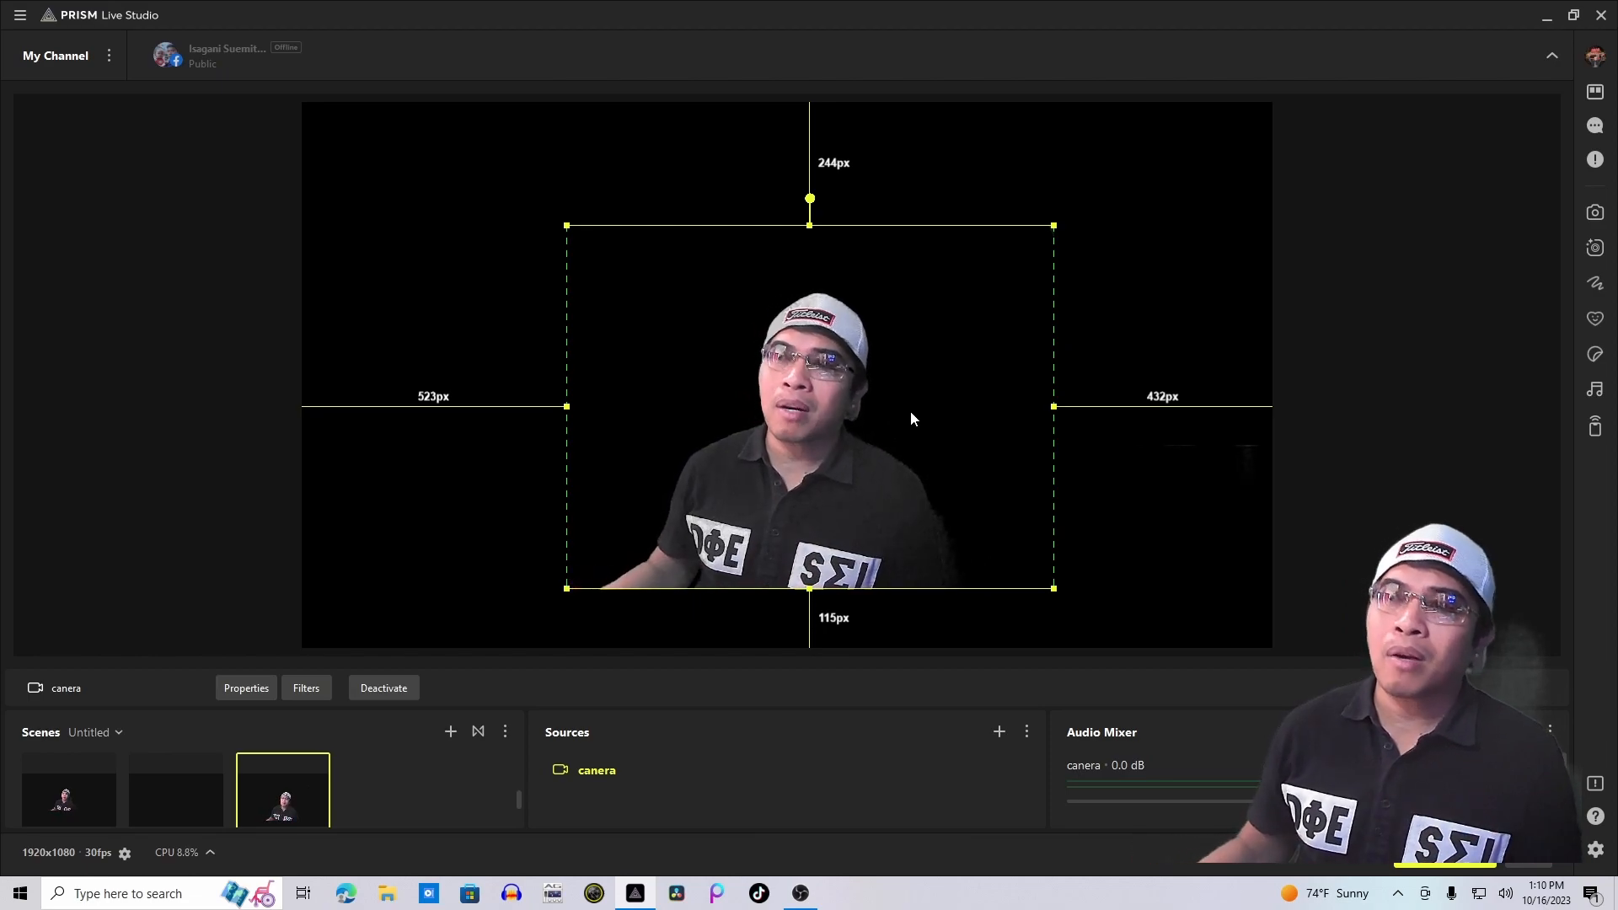
- Add a new Image source named "room" to the live stream scene
click(999, 733)
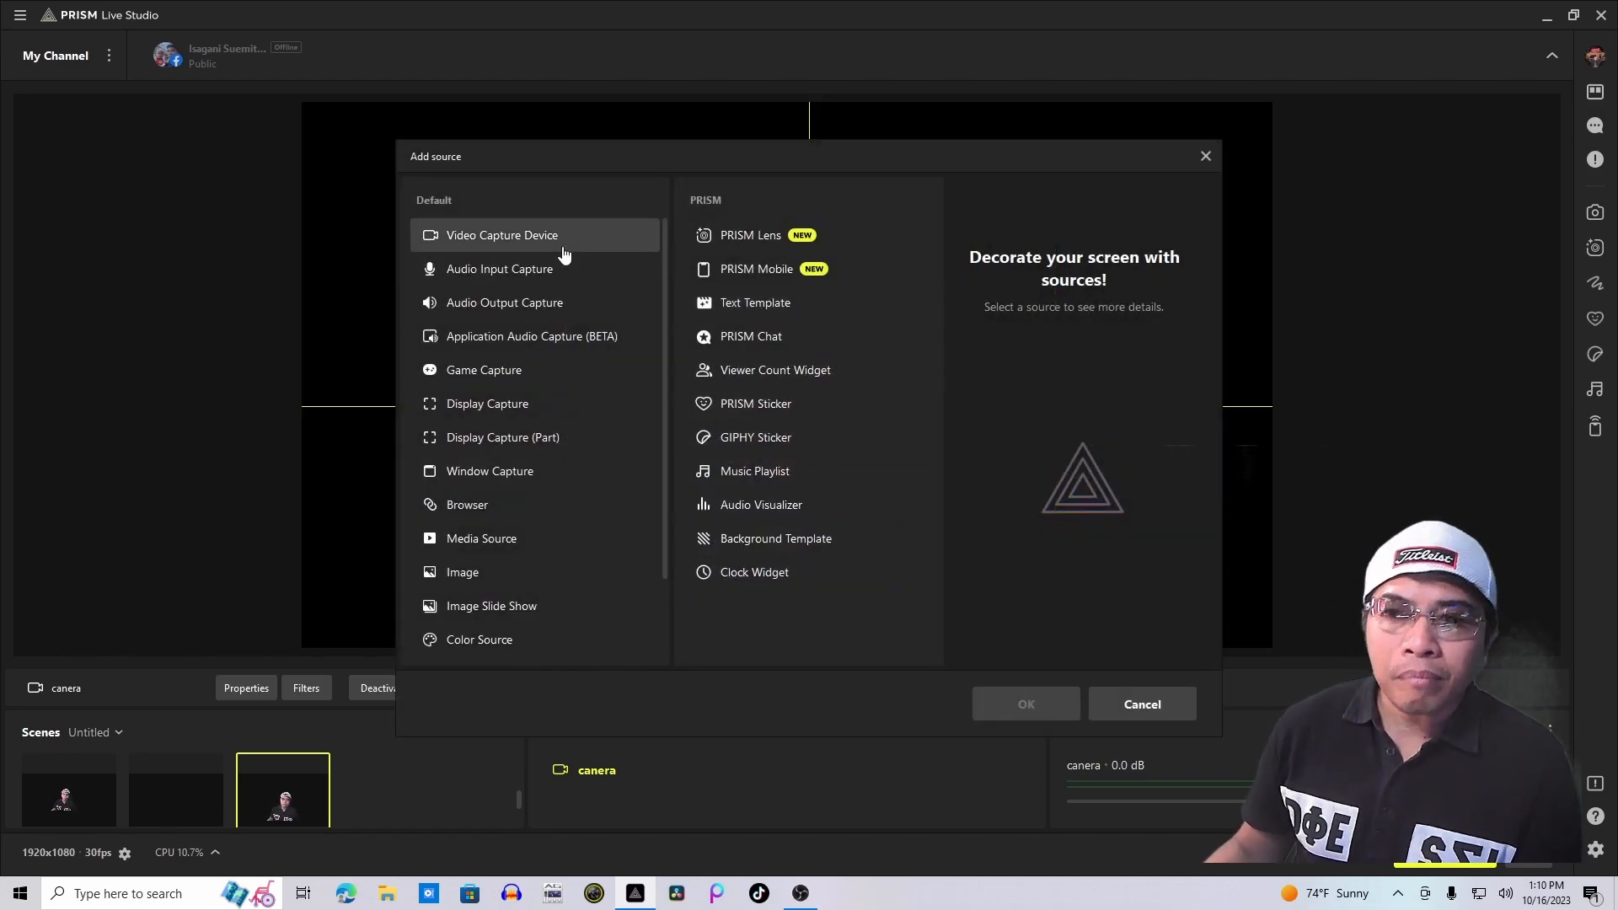
click(478, 578)
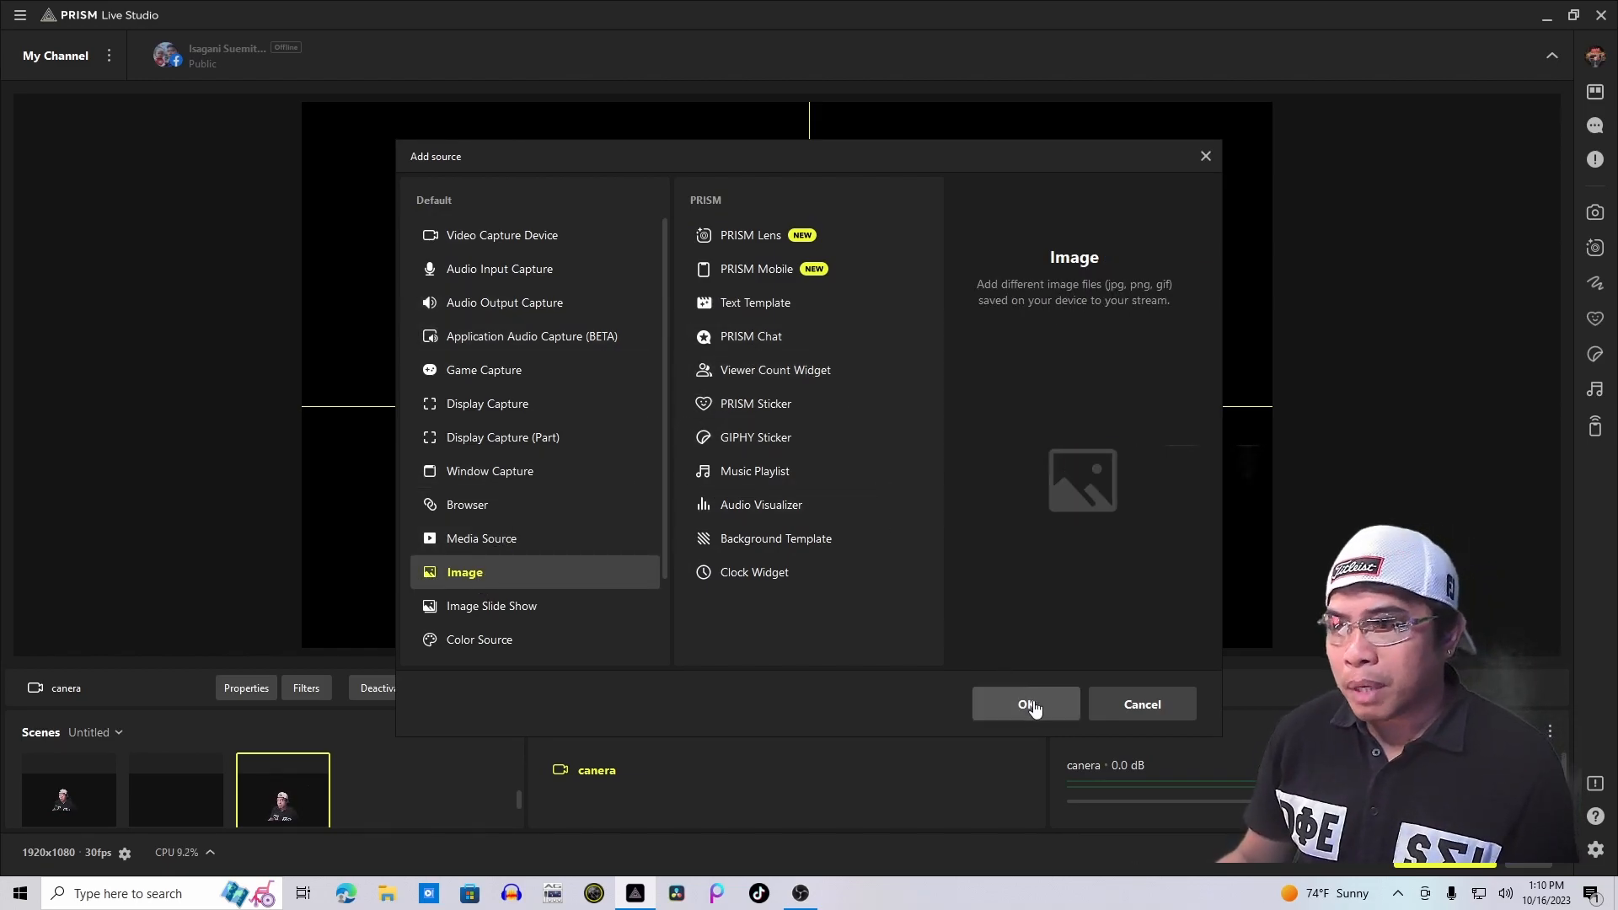
click(1028, 704)
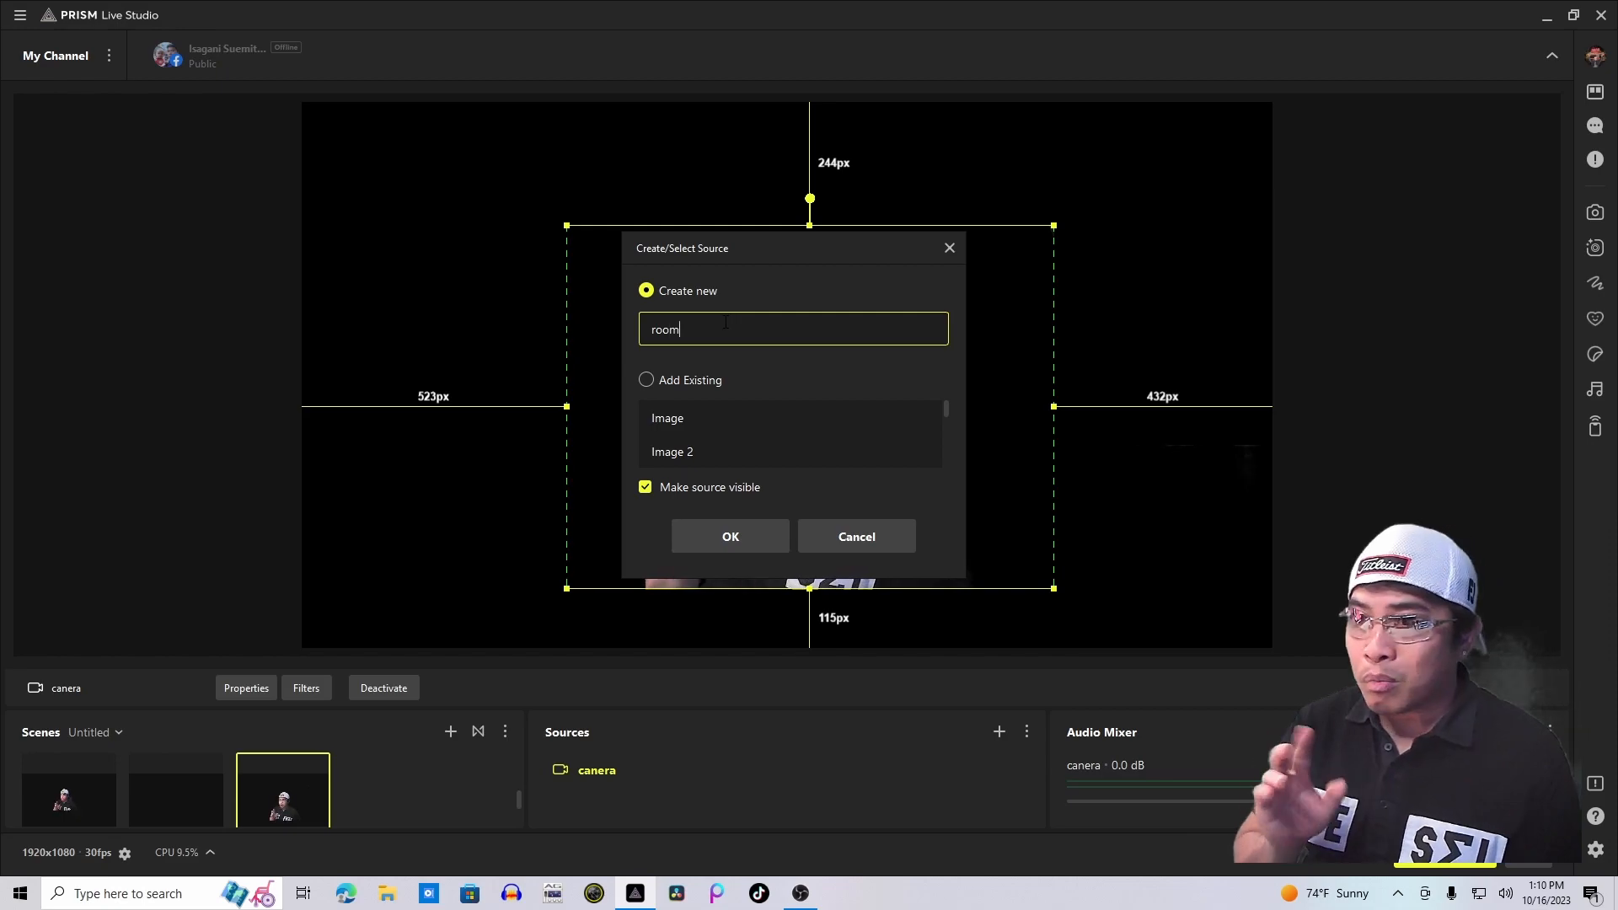
click(755, 548)
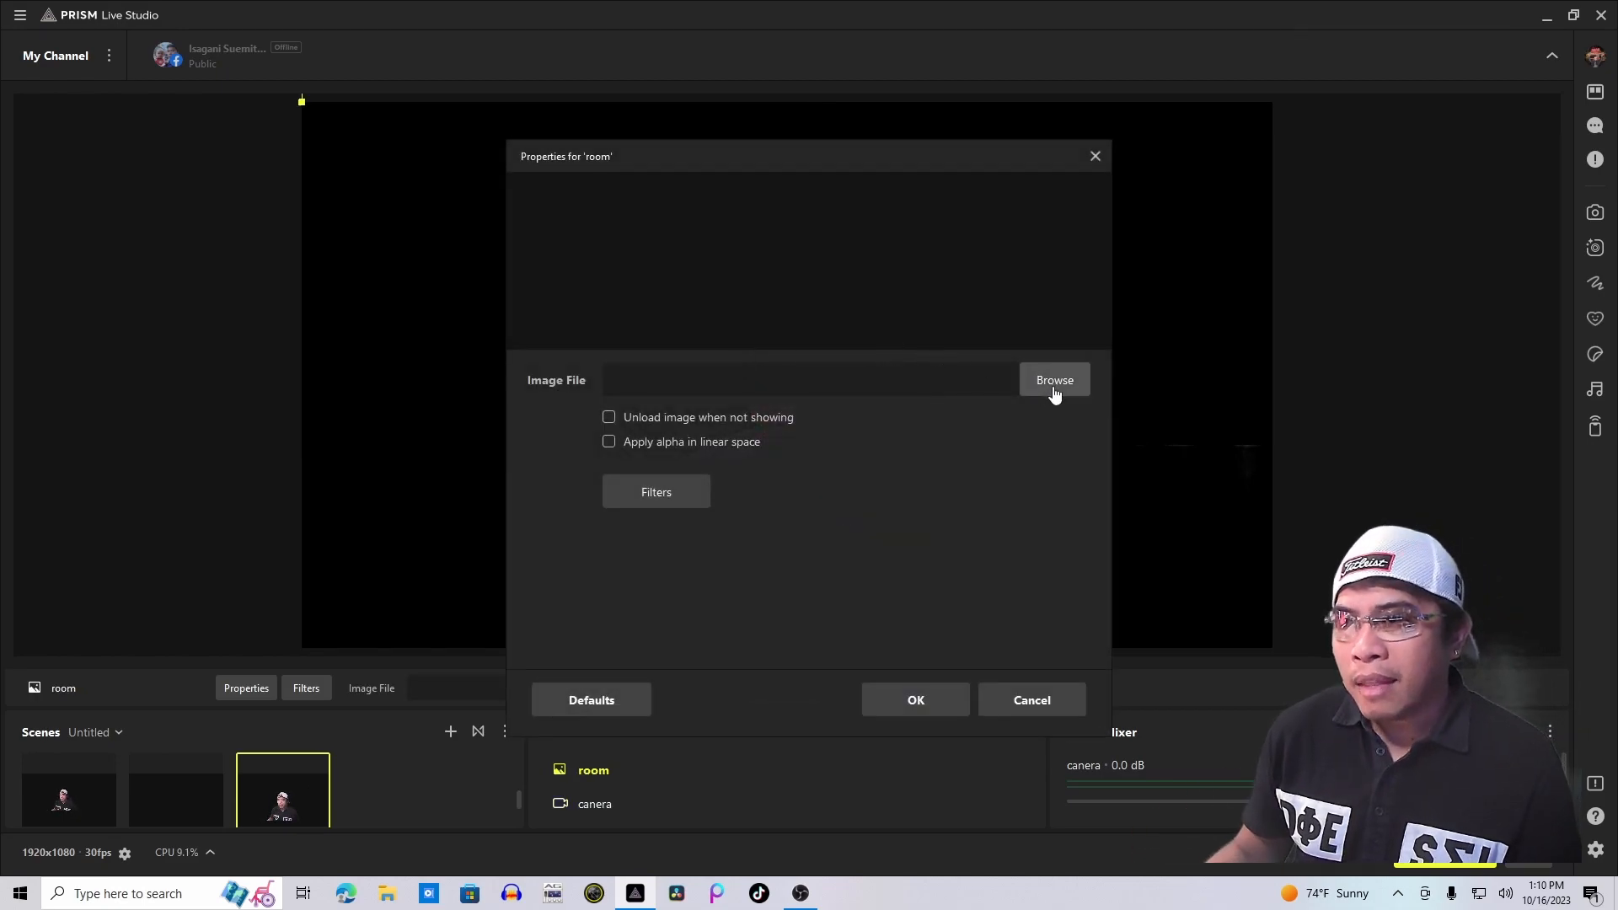
- Load 5a682b80aac6fde18ad904ce00cf816c.jpg from Downloads as the image of the room source and confirm its properties
click(1054, 383)
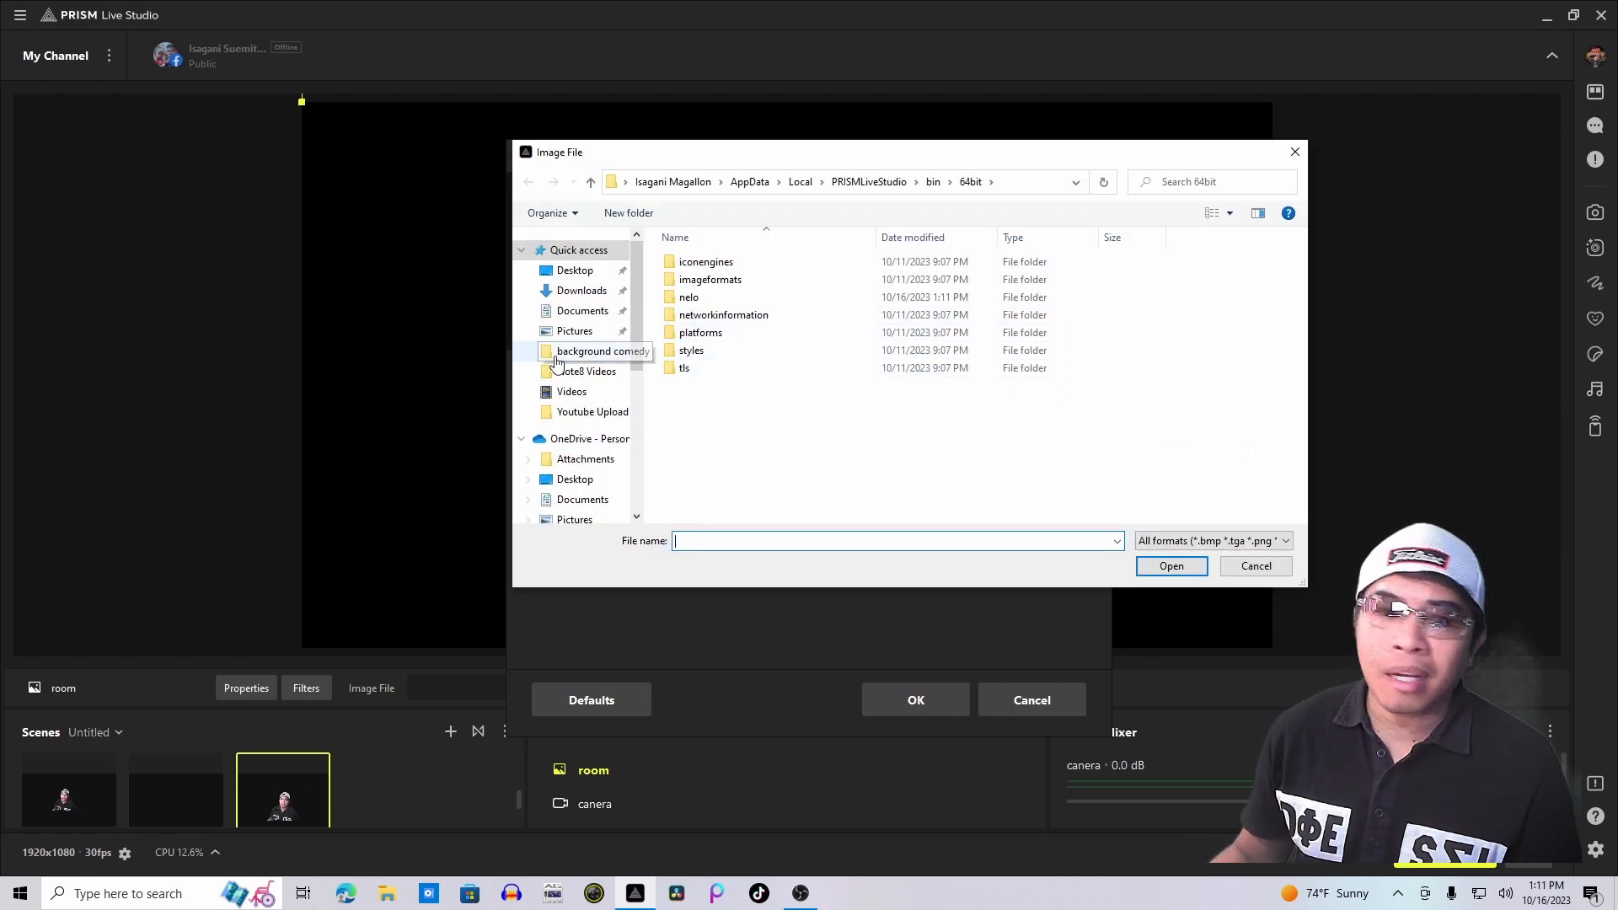
click(594, 295)
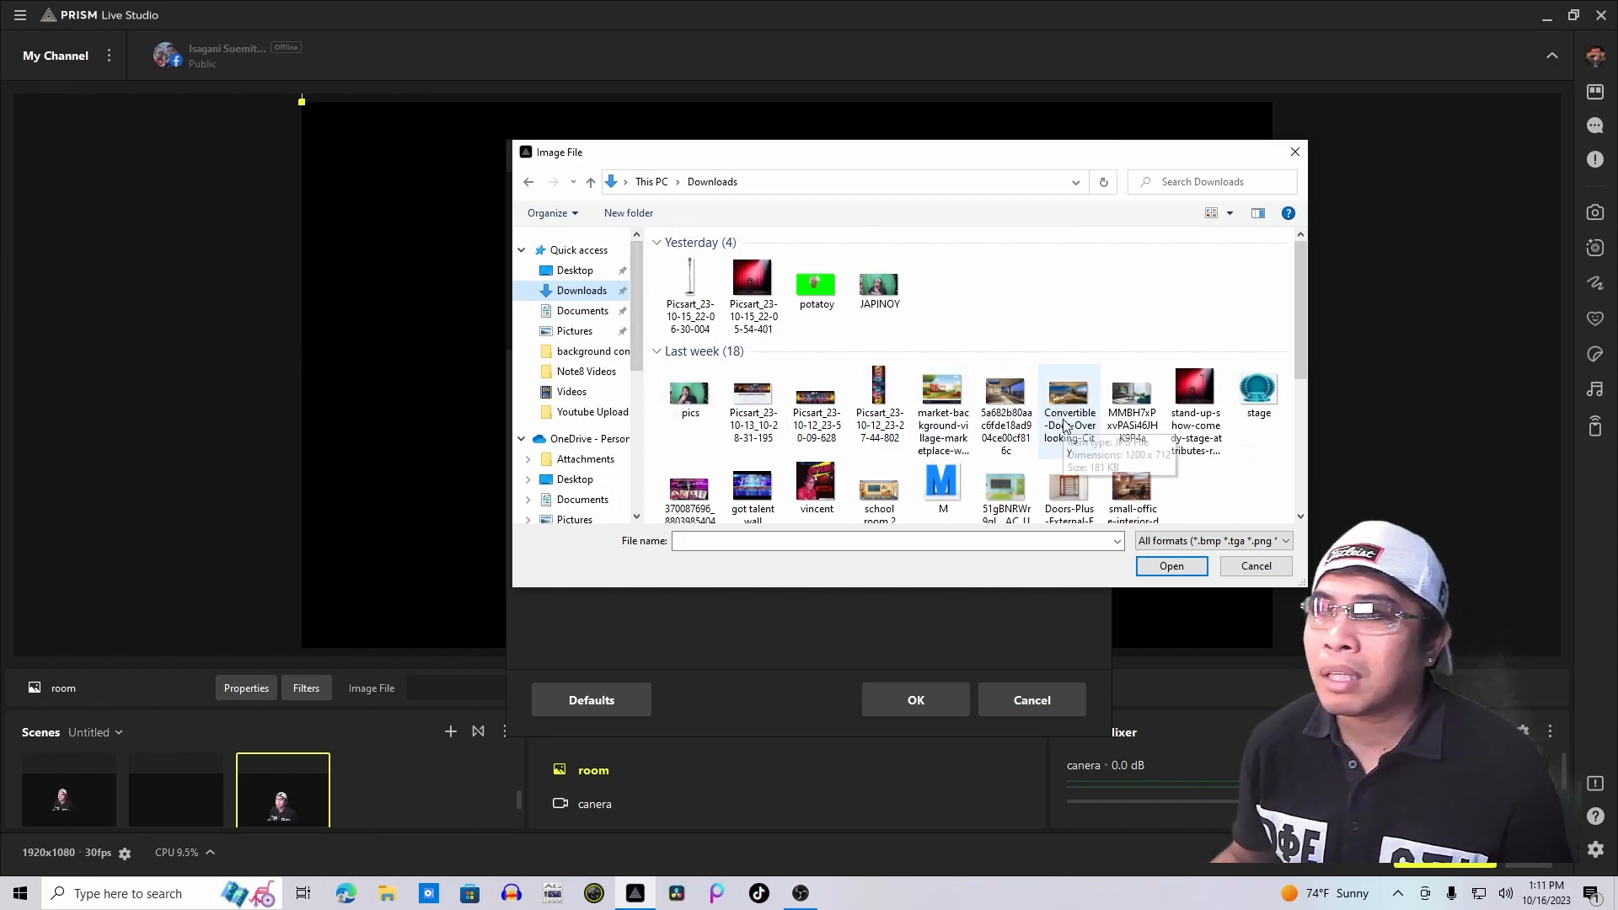
click(1011, 401)
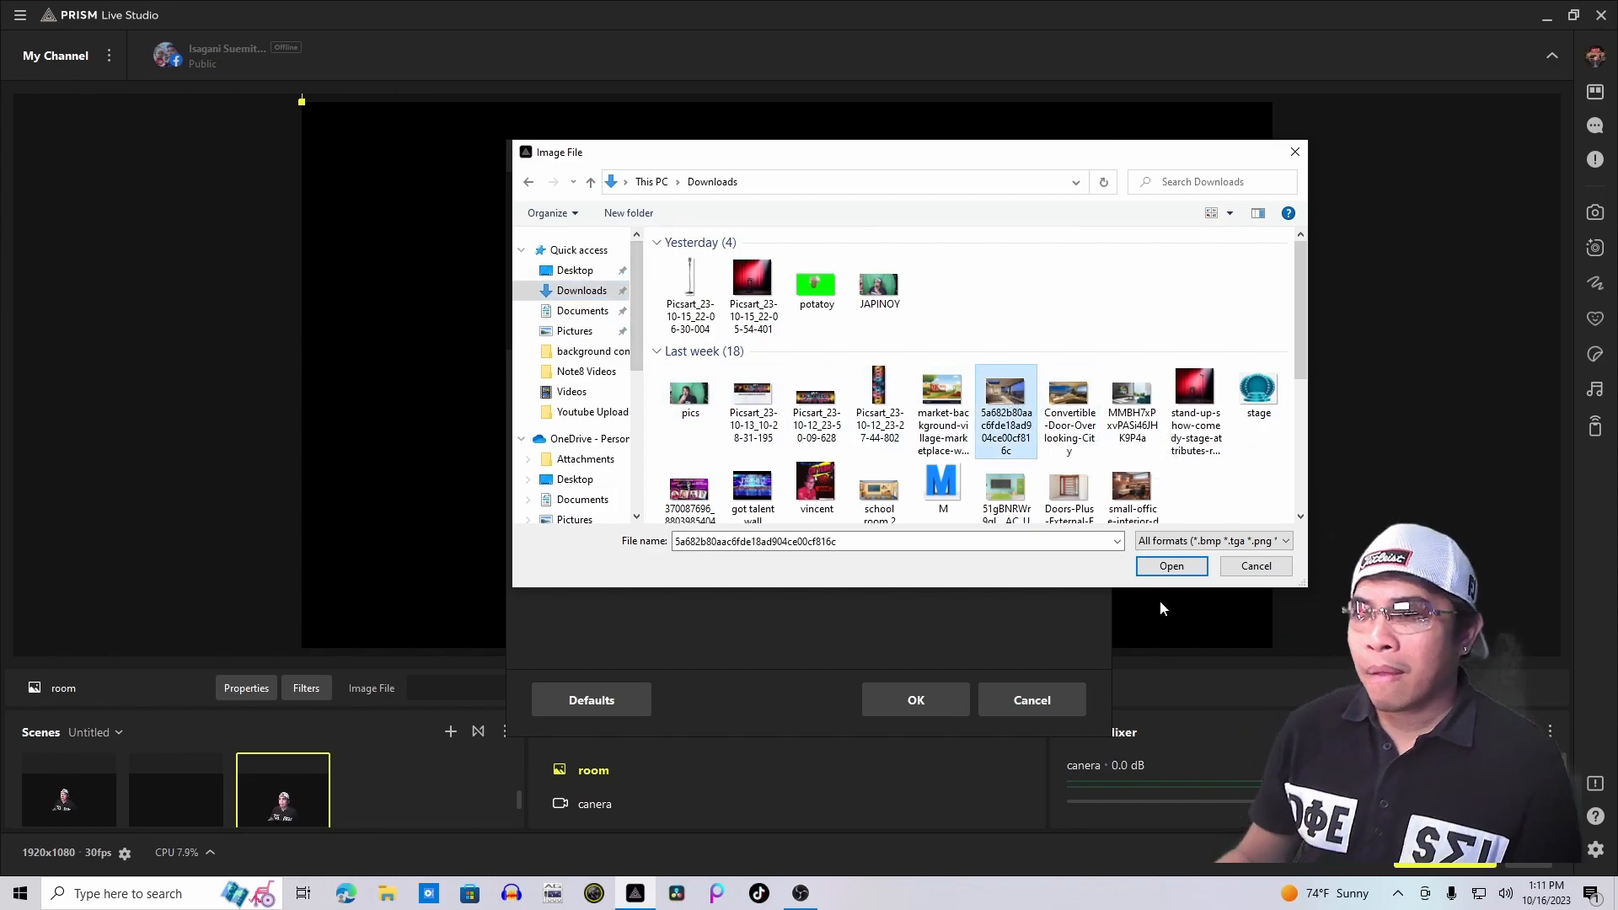
click(1170, 569)
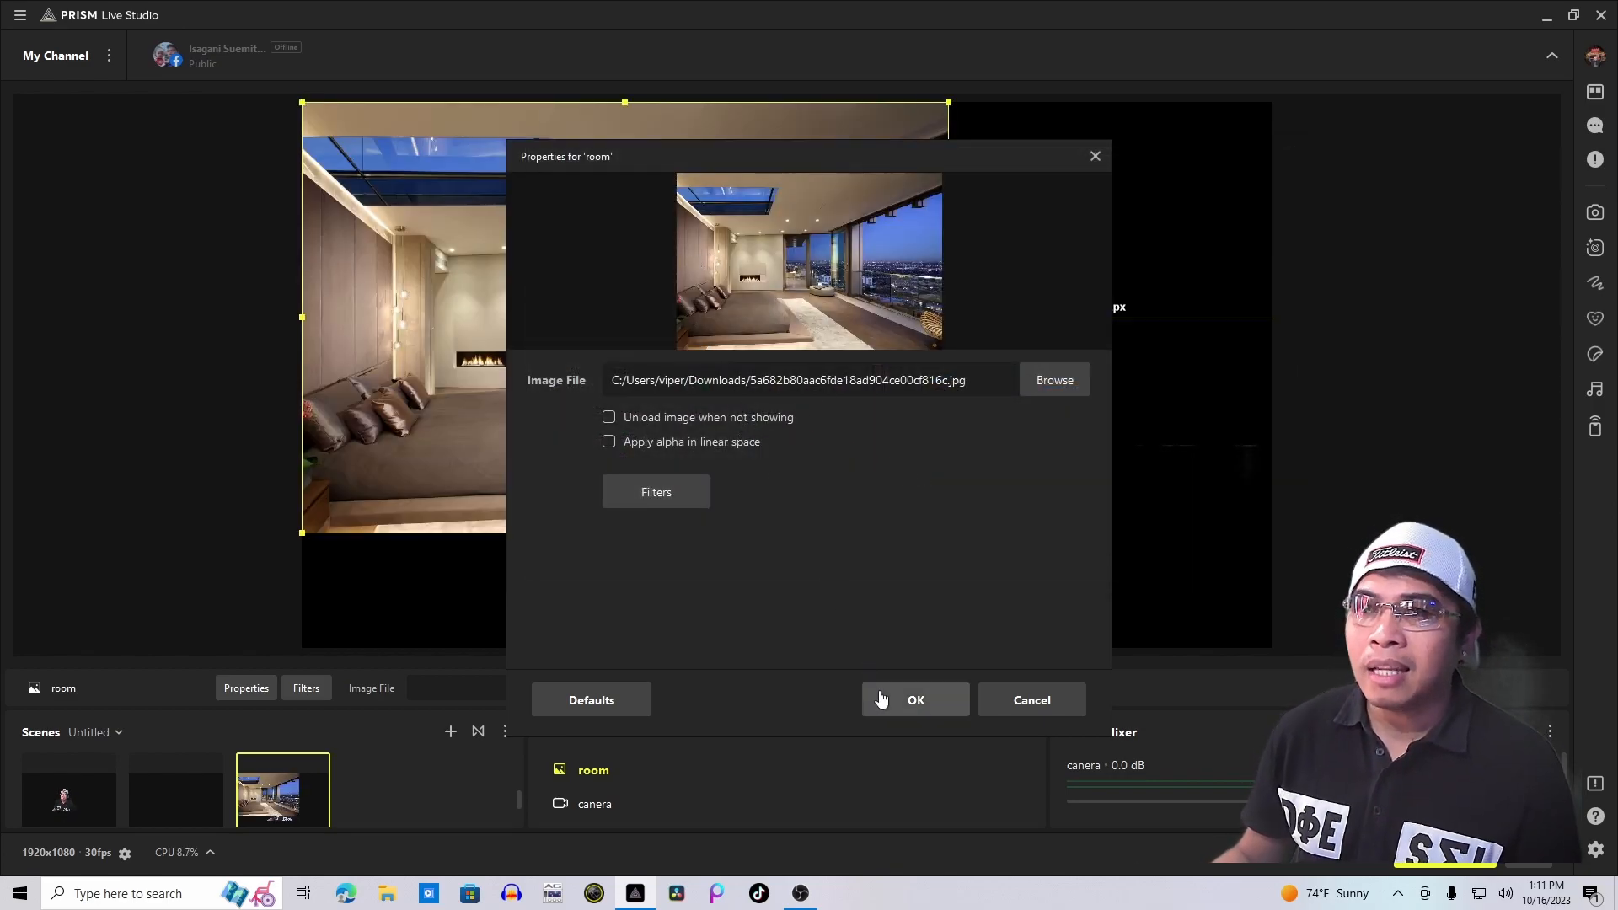
click(907, 706)
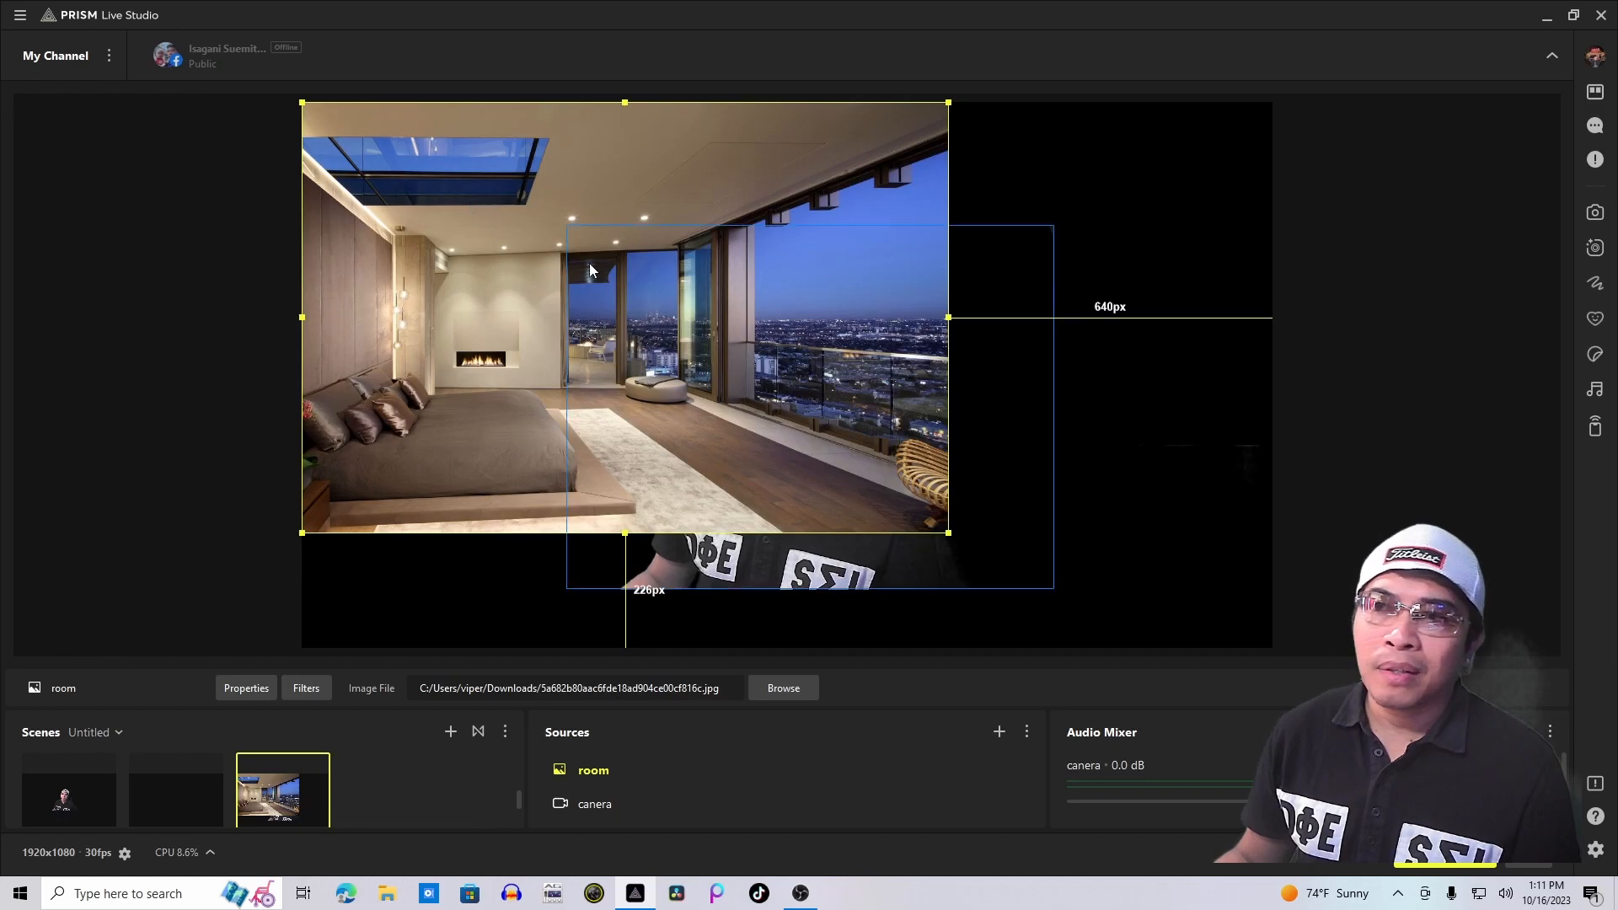
- Transform the room image so that it fits to the screen
right_click(482, 318)
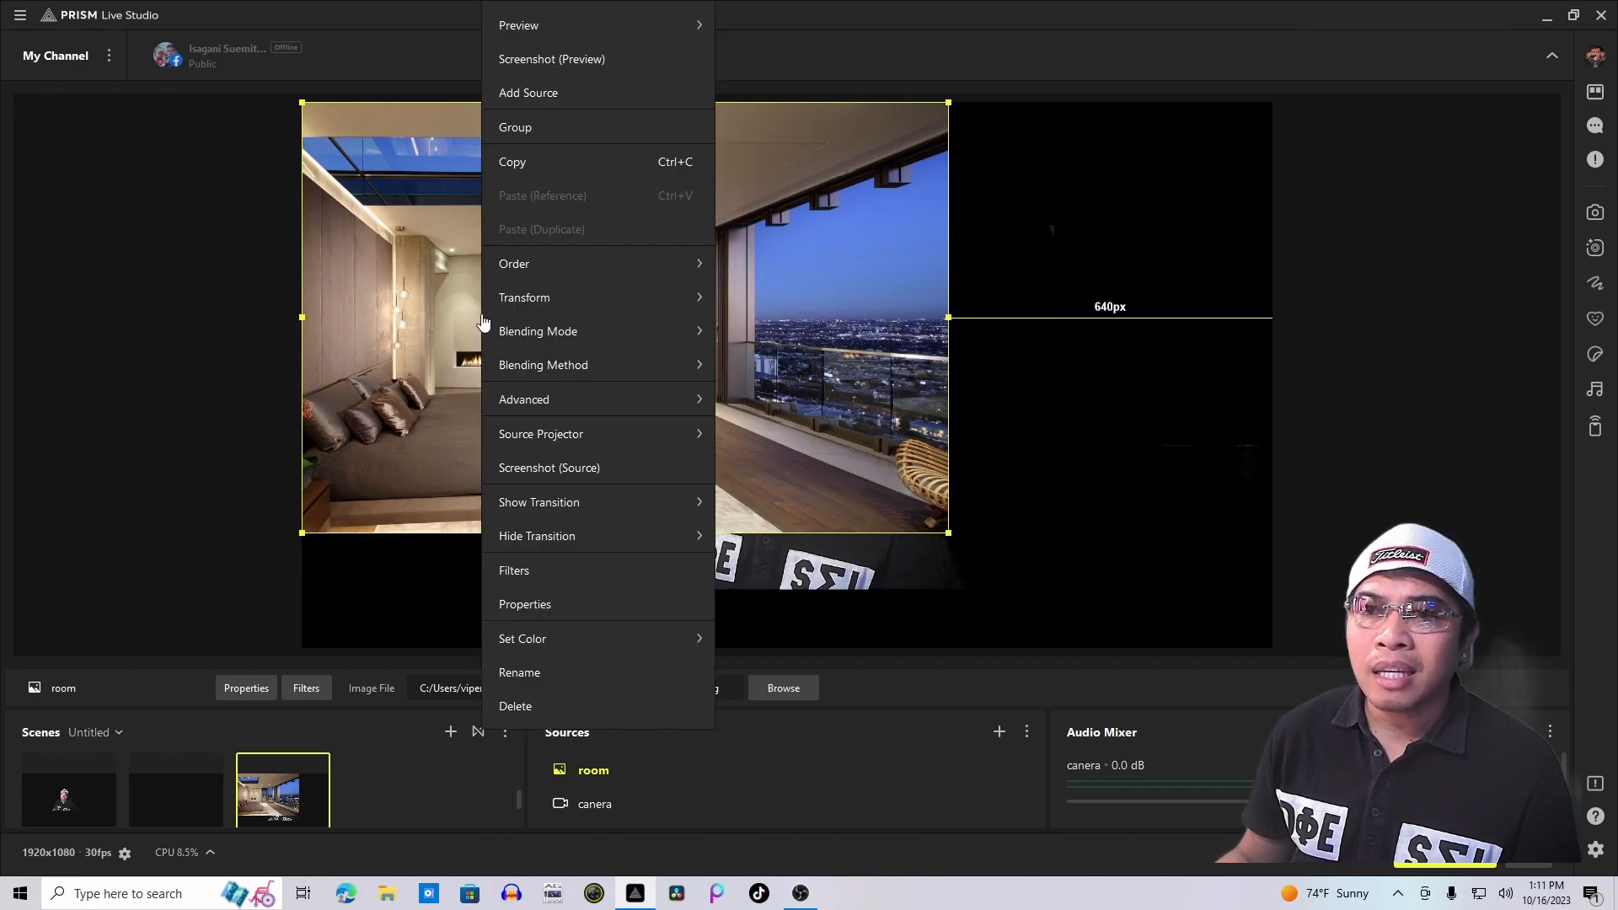
mouse_move(543, 300)
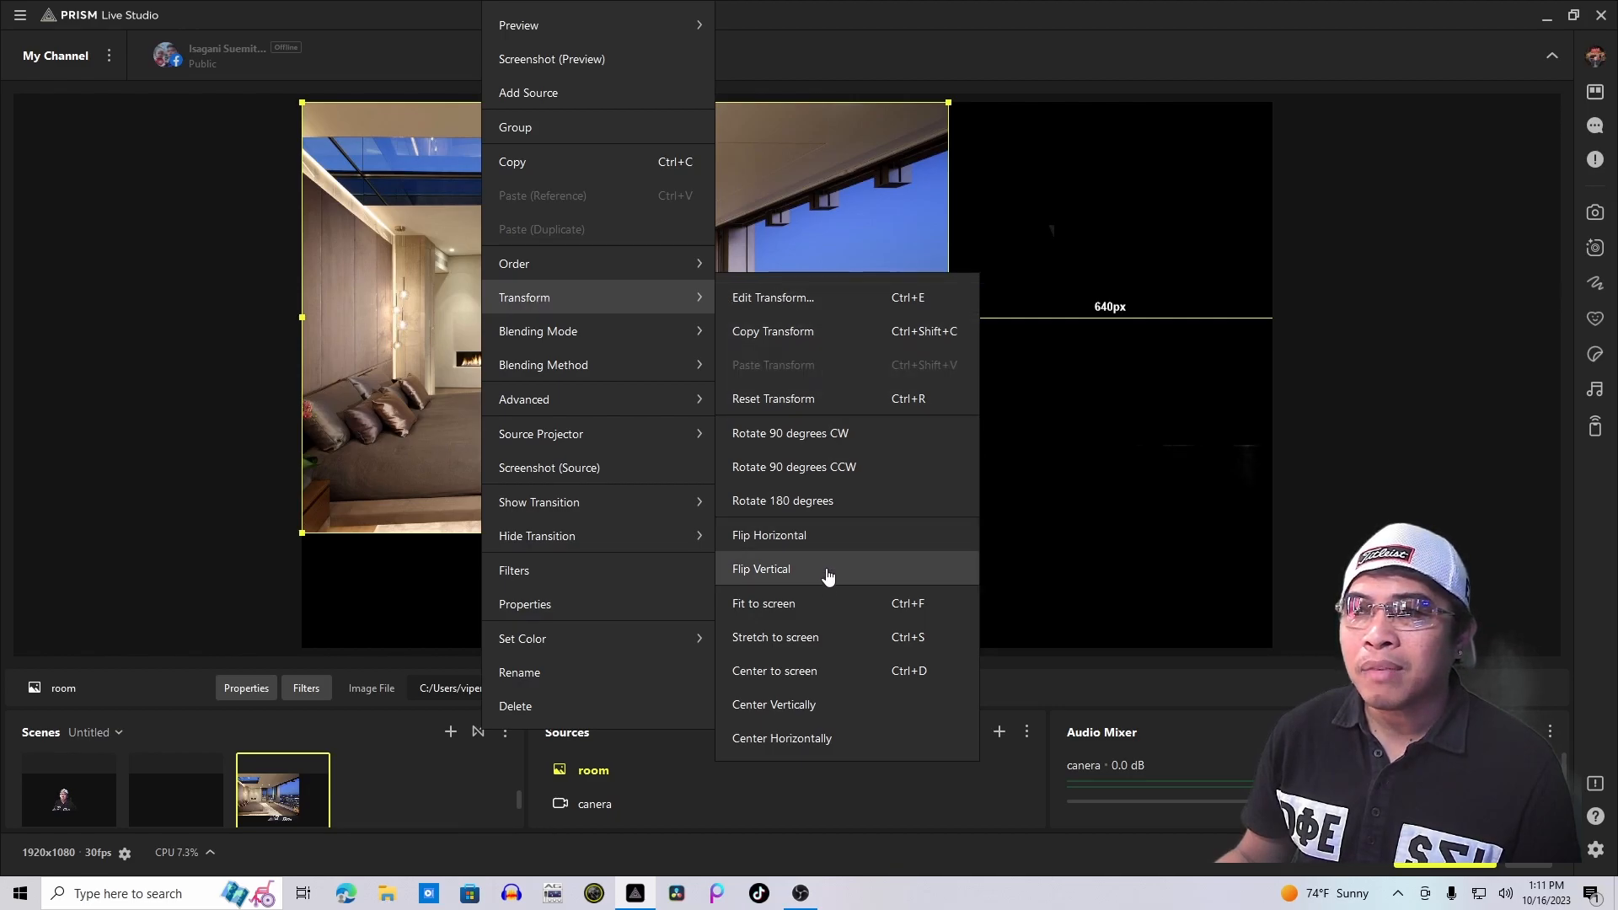
click(822, 614)
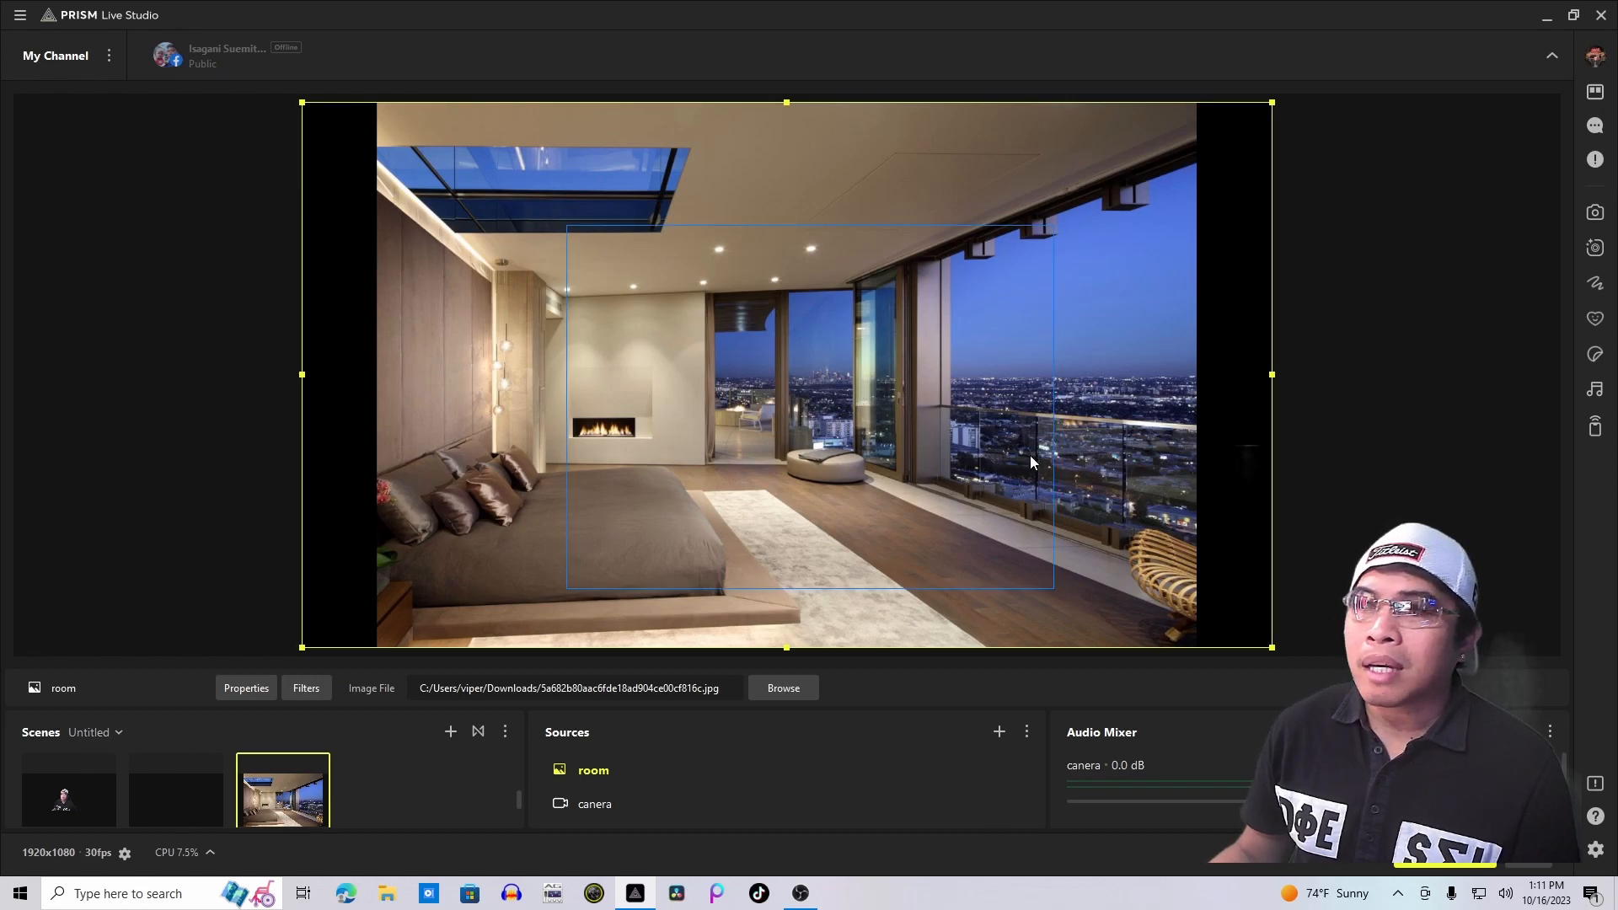
- Flip the room image horizontally
right_click(1085, 411)
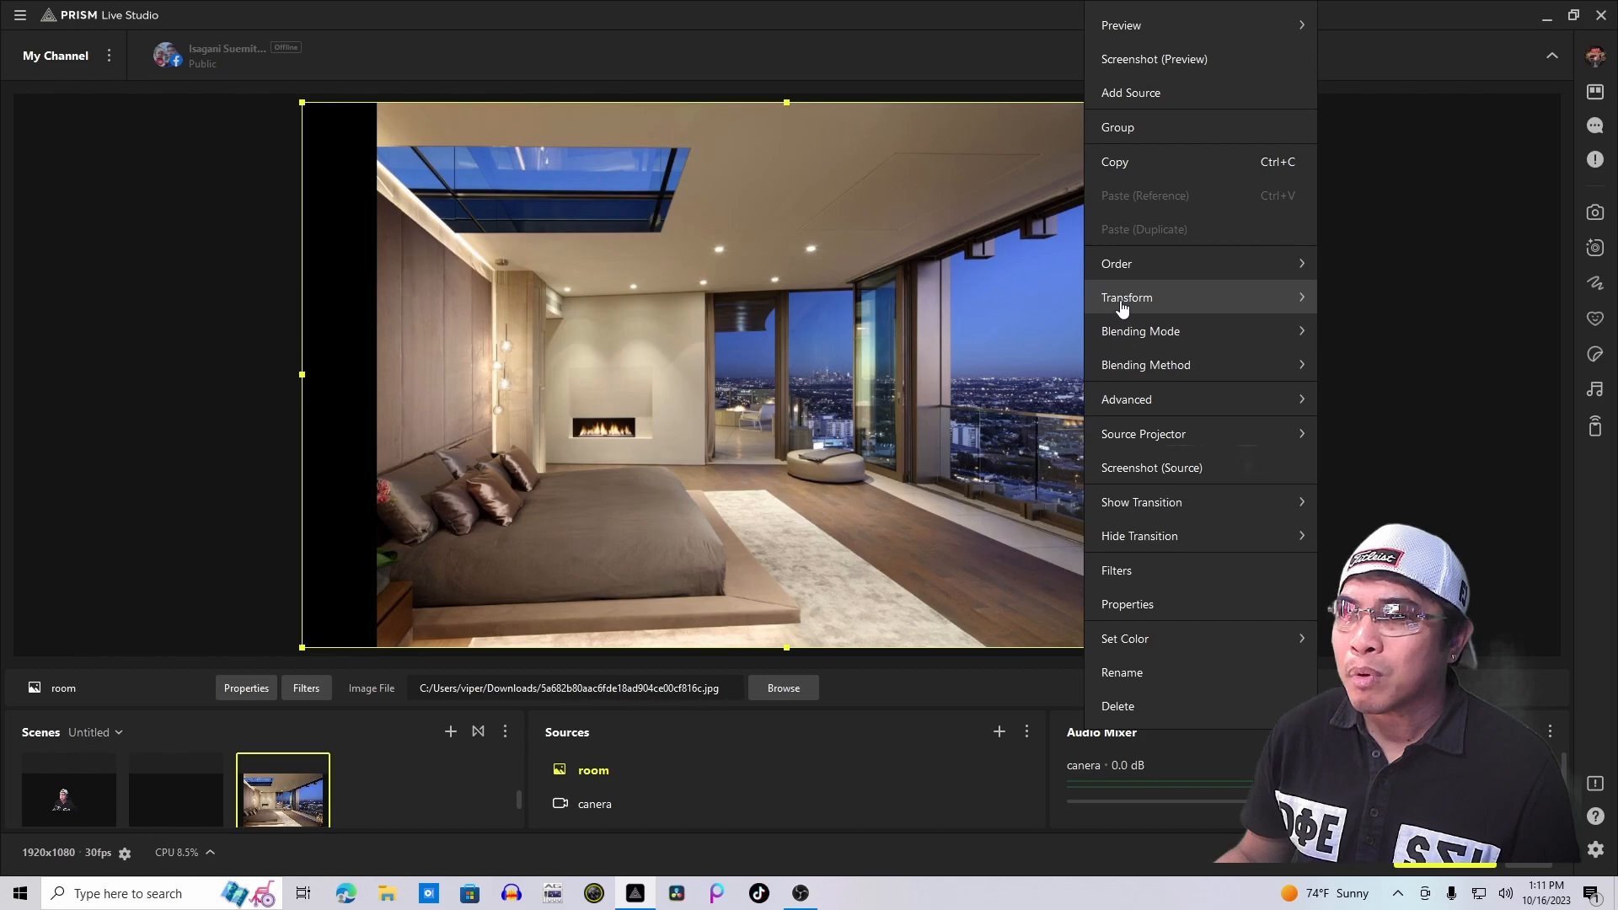
mouse_move(1145, 305)
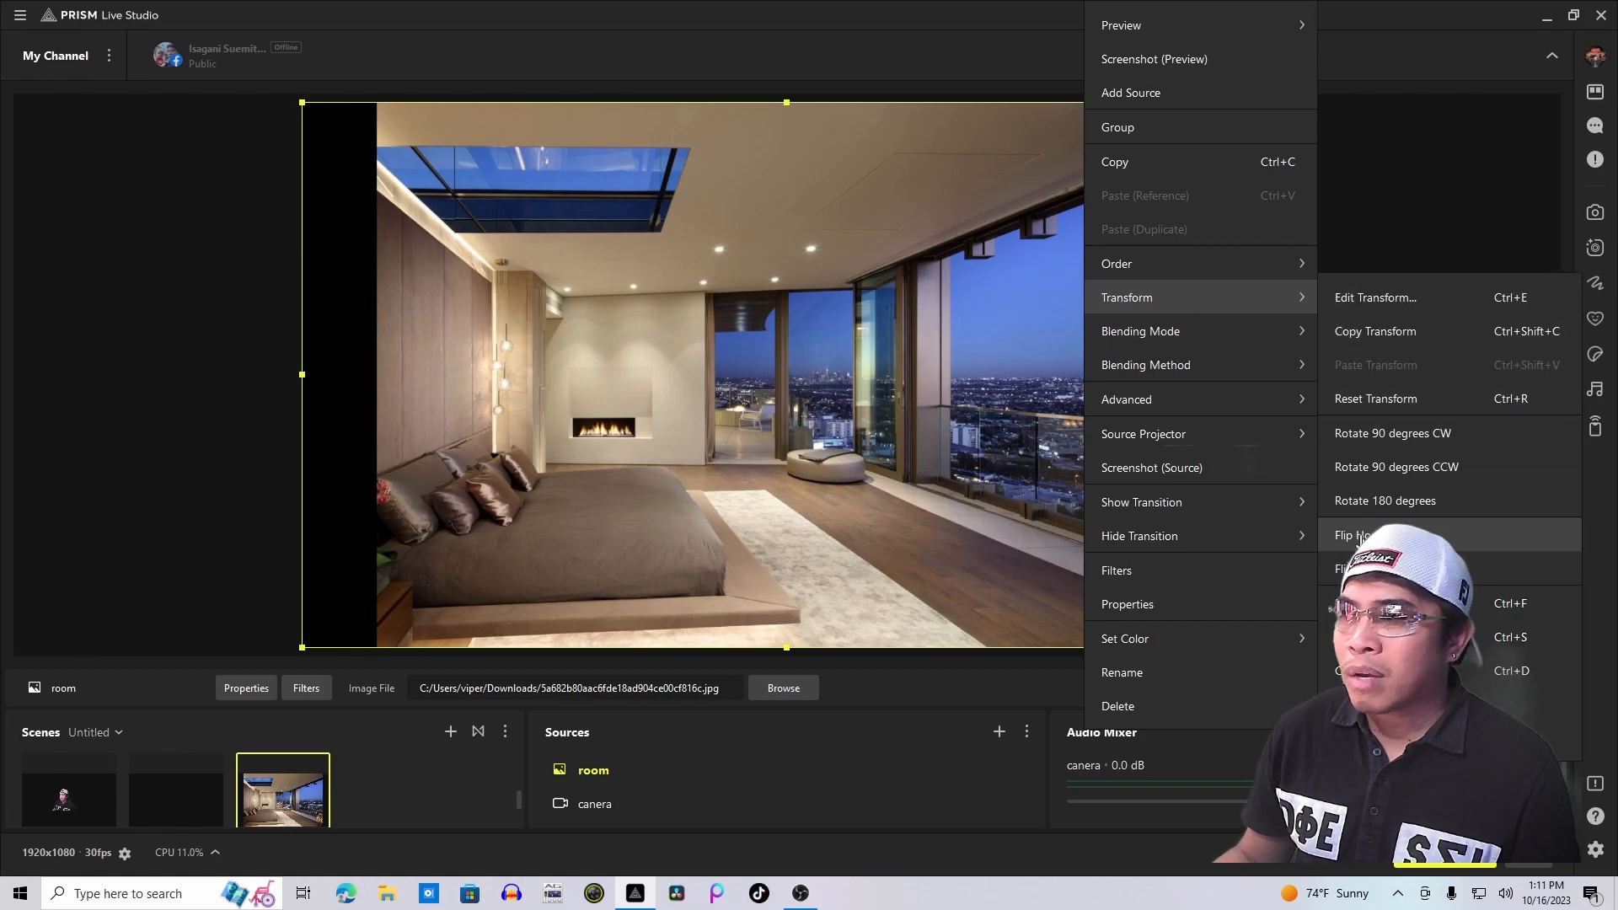
click(1359, 535)
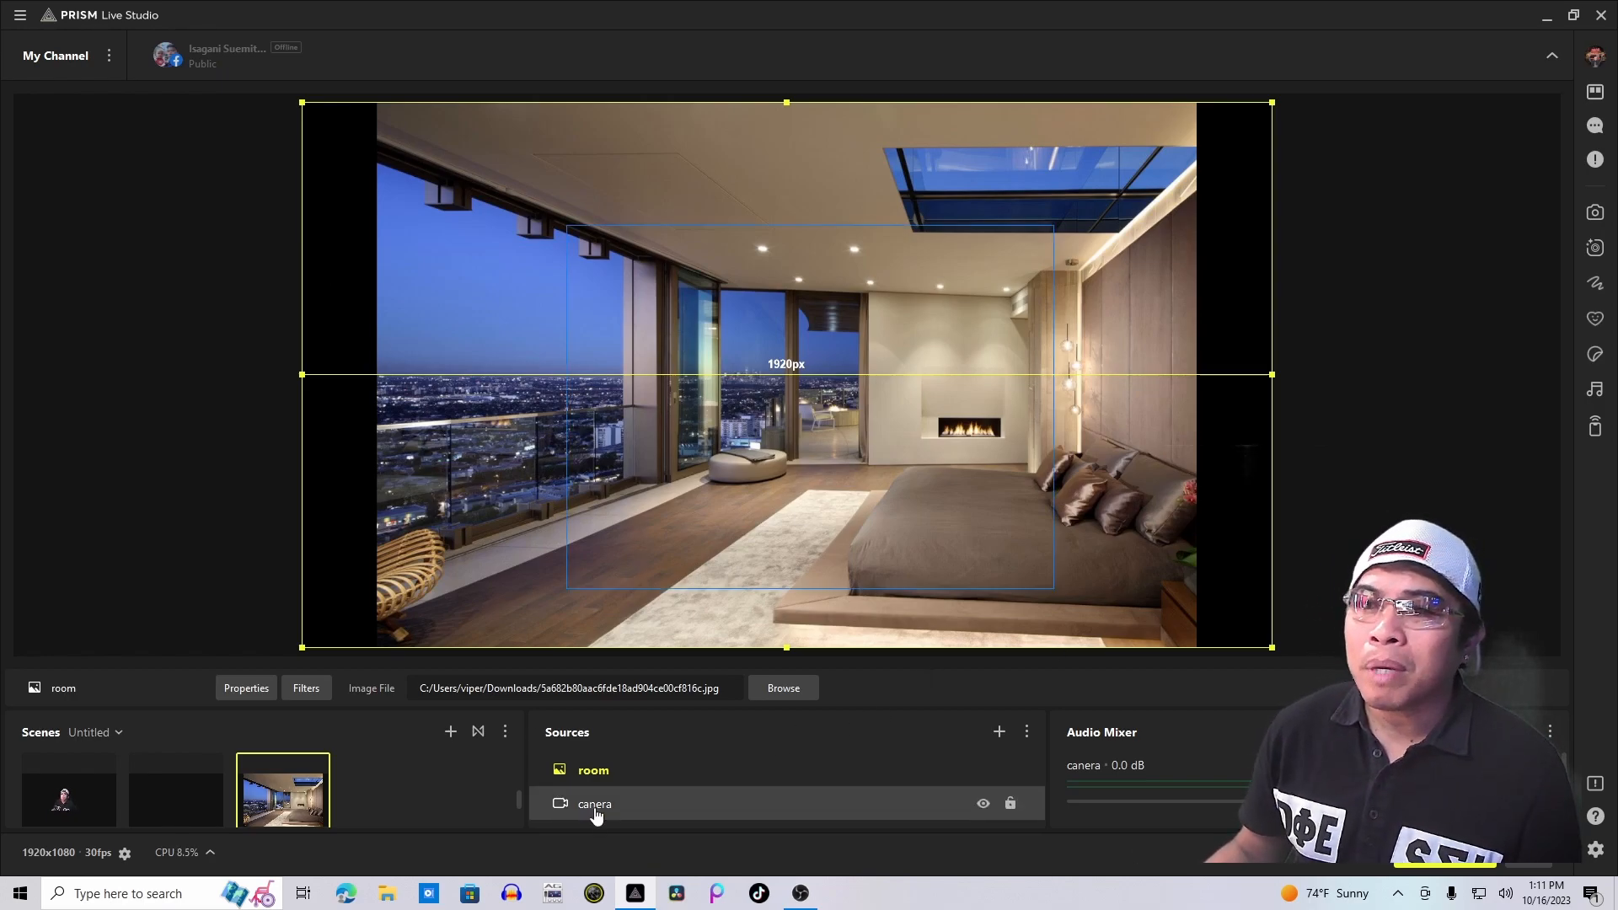
- Move the canera source above room in the source order and set its Chroma Key similarity to 473
drag(610, 816, 626, 768)
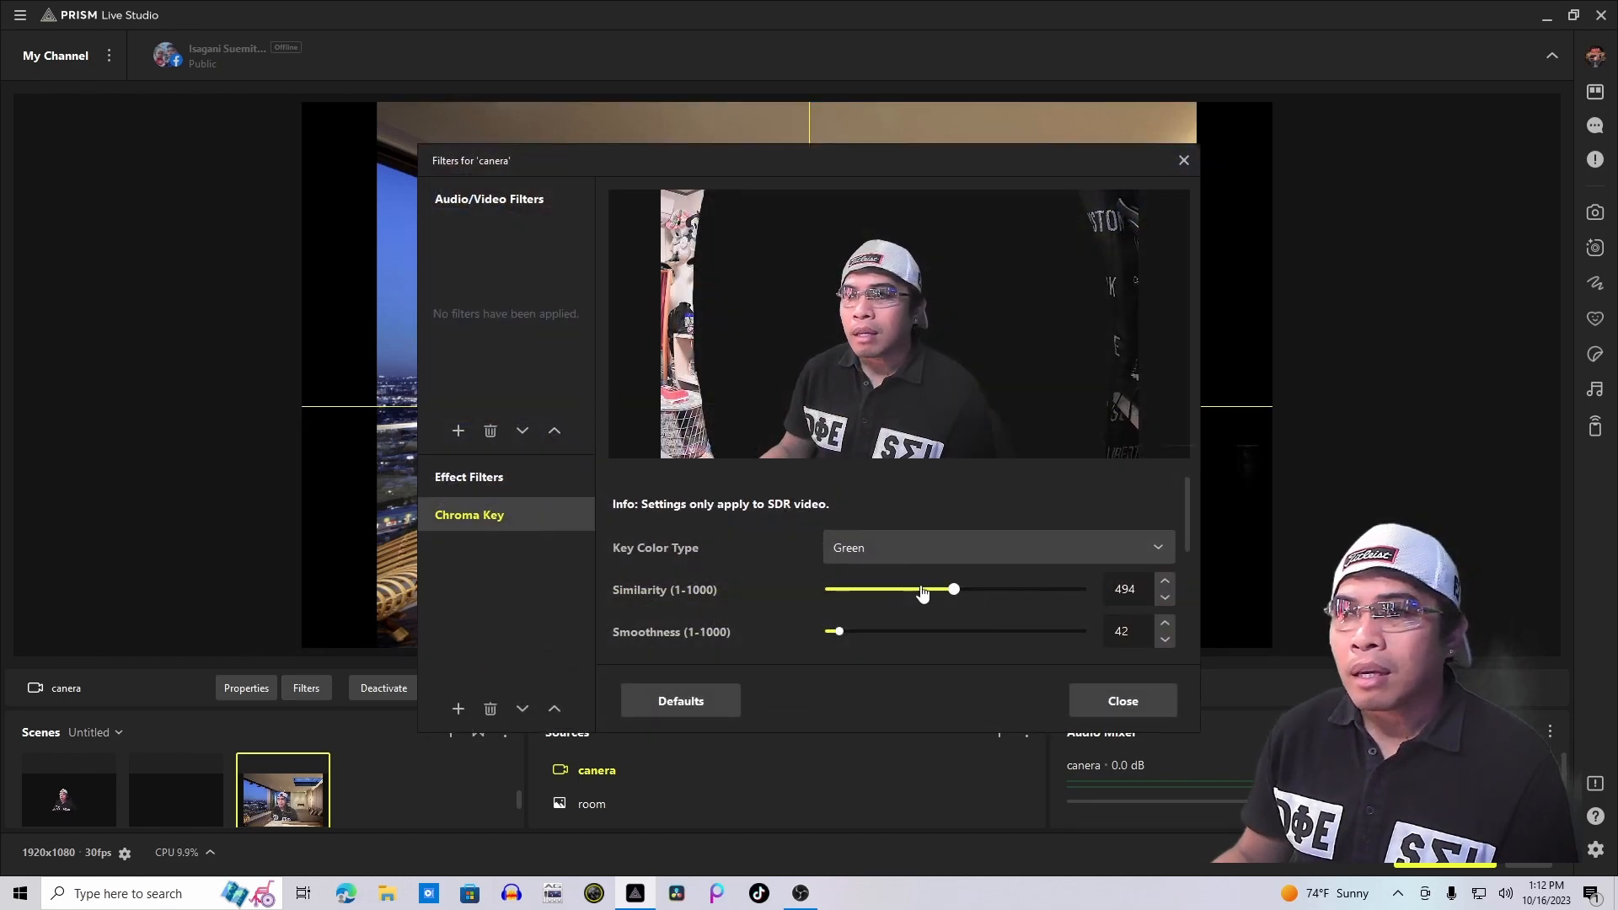
drag(955, 593, 949, 593)
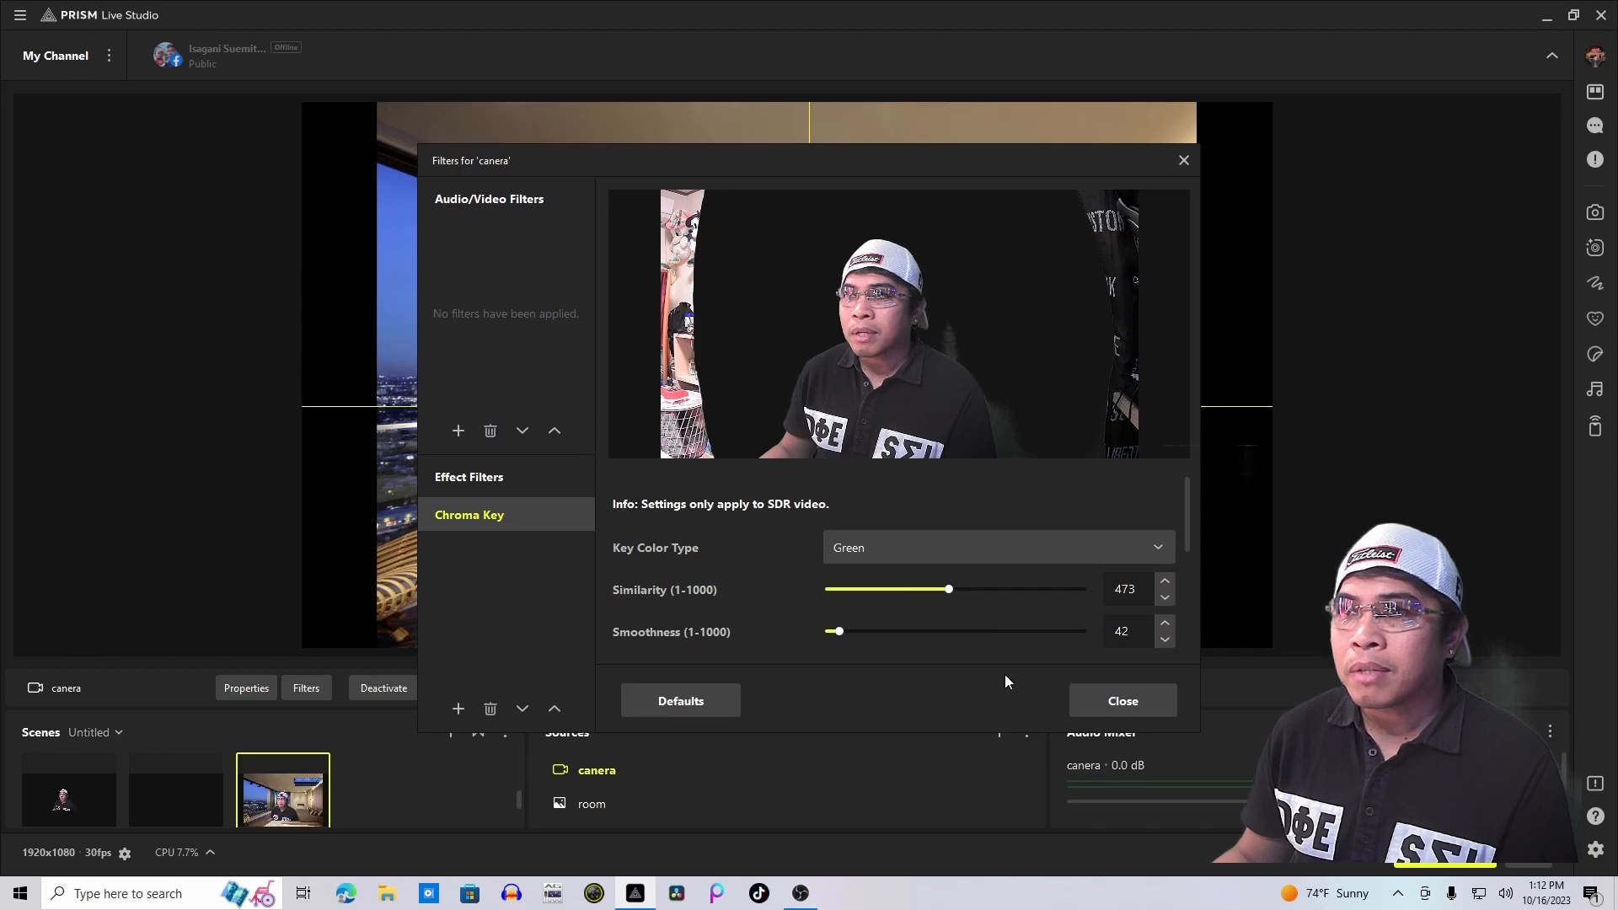
click(1126, 706)
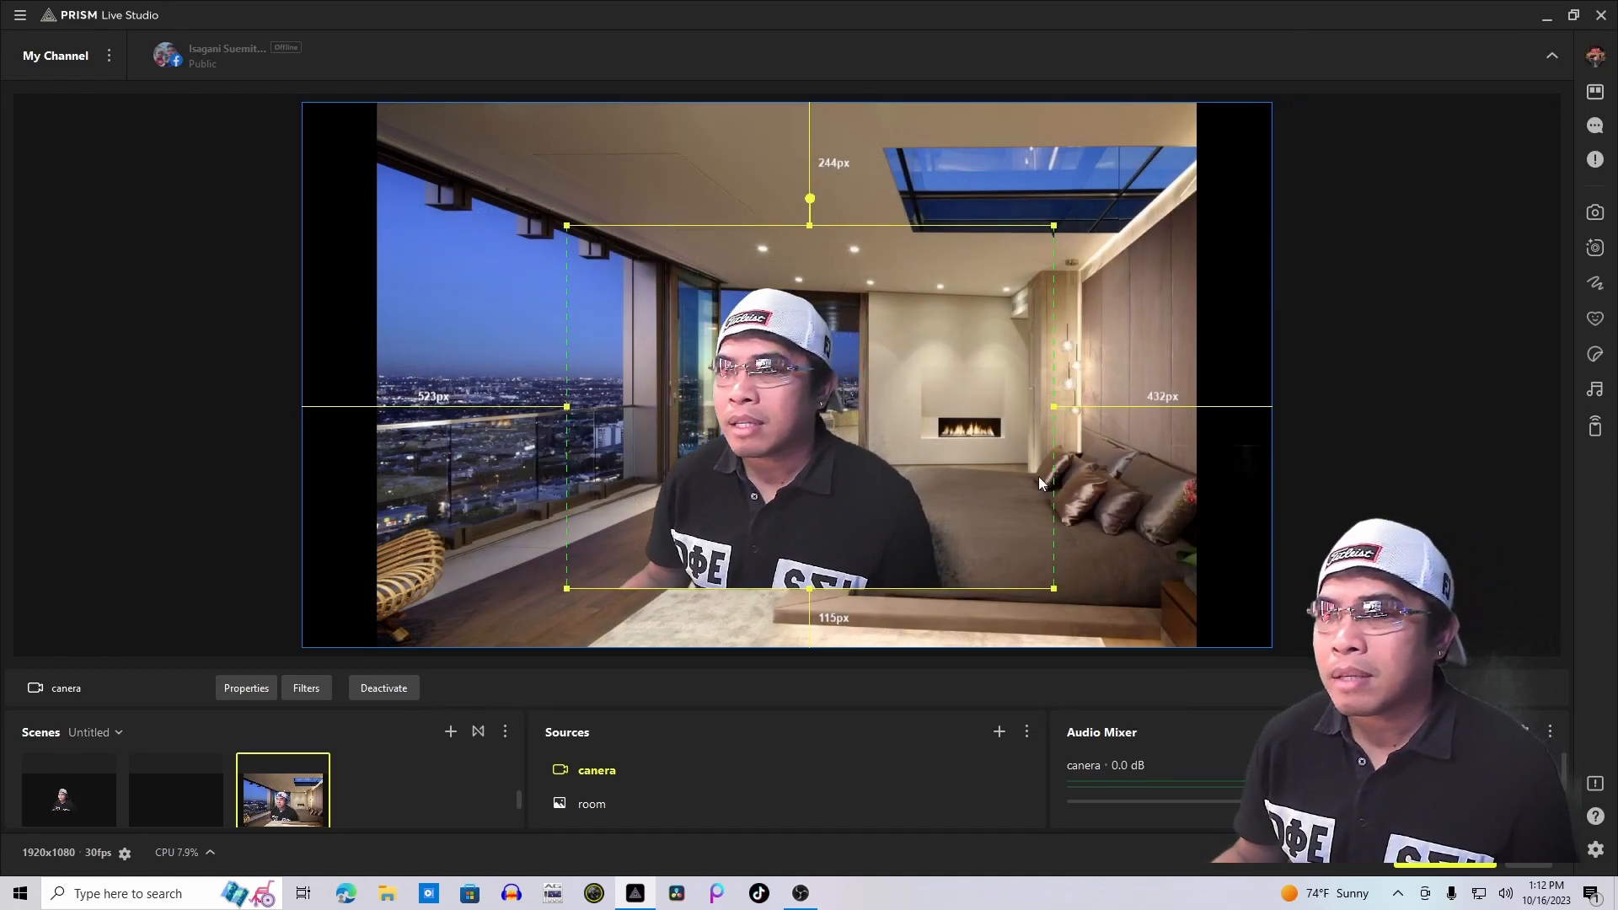
- Shrink the canera source and move it left and slightly up, in front of the room's windows
drag(1055, 588, 958, 502)
drag(885, 430, 795, 417)
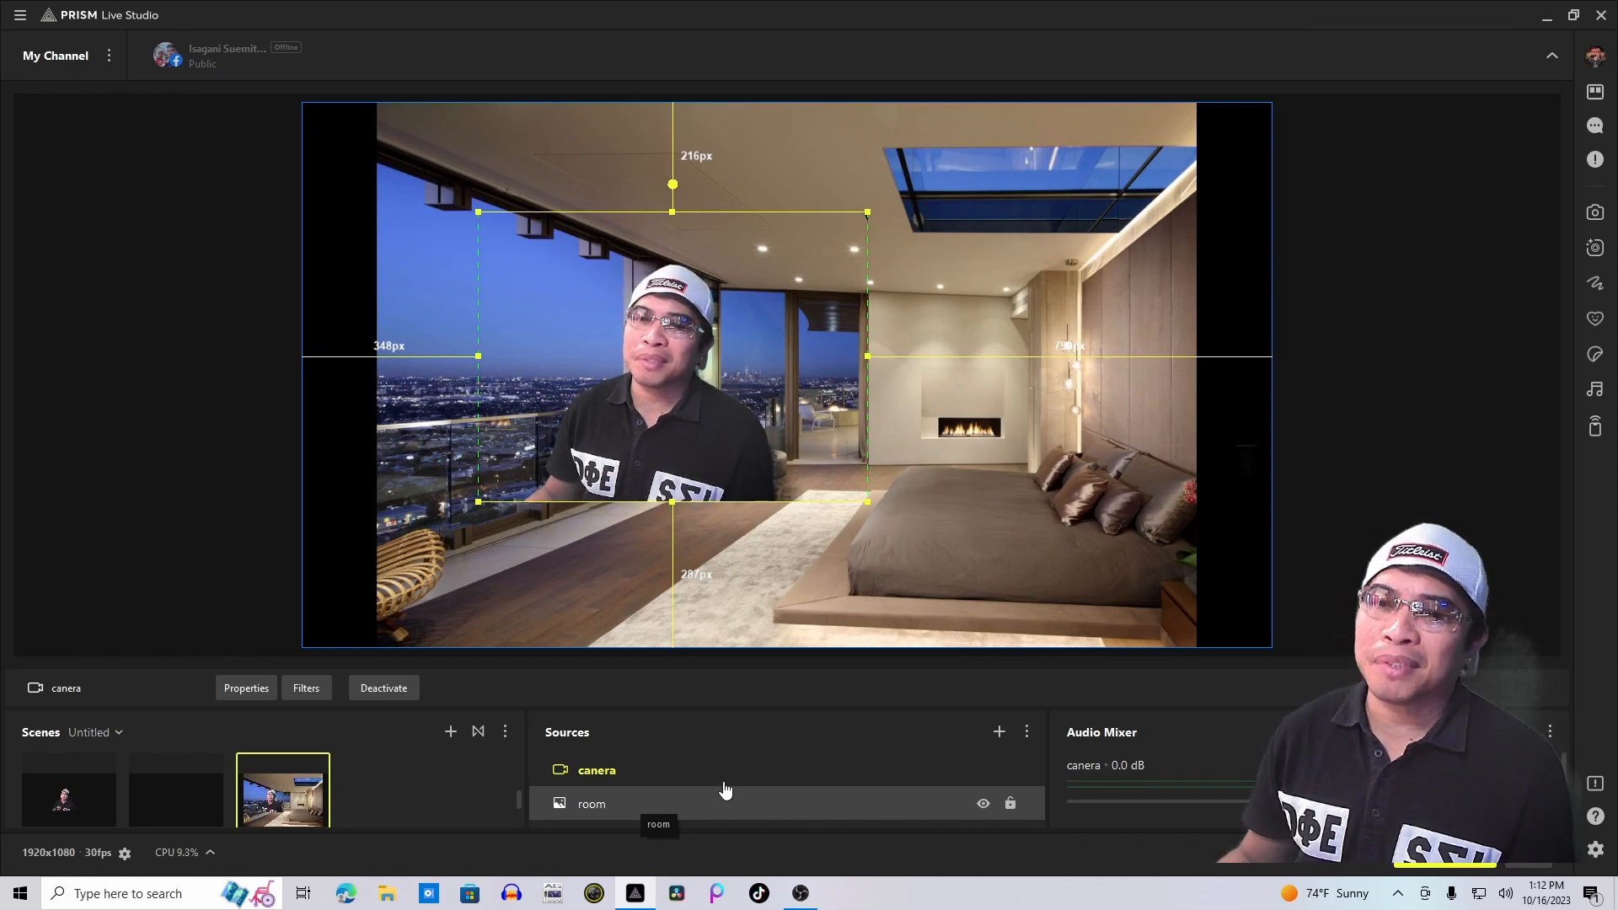
- Add a new Image source named "misa" to the scene
click(998, 734)
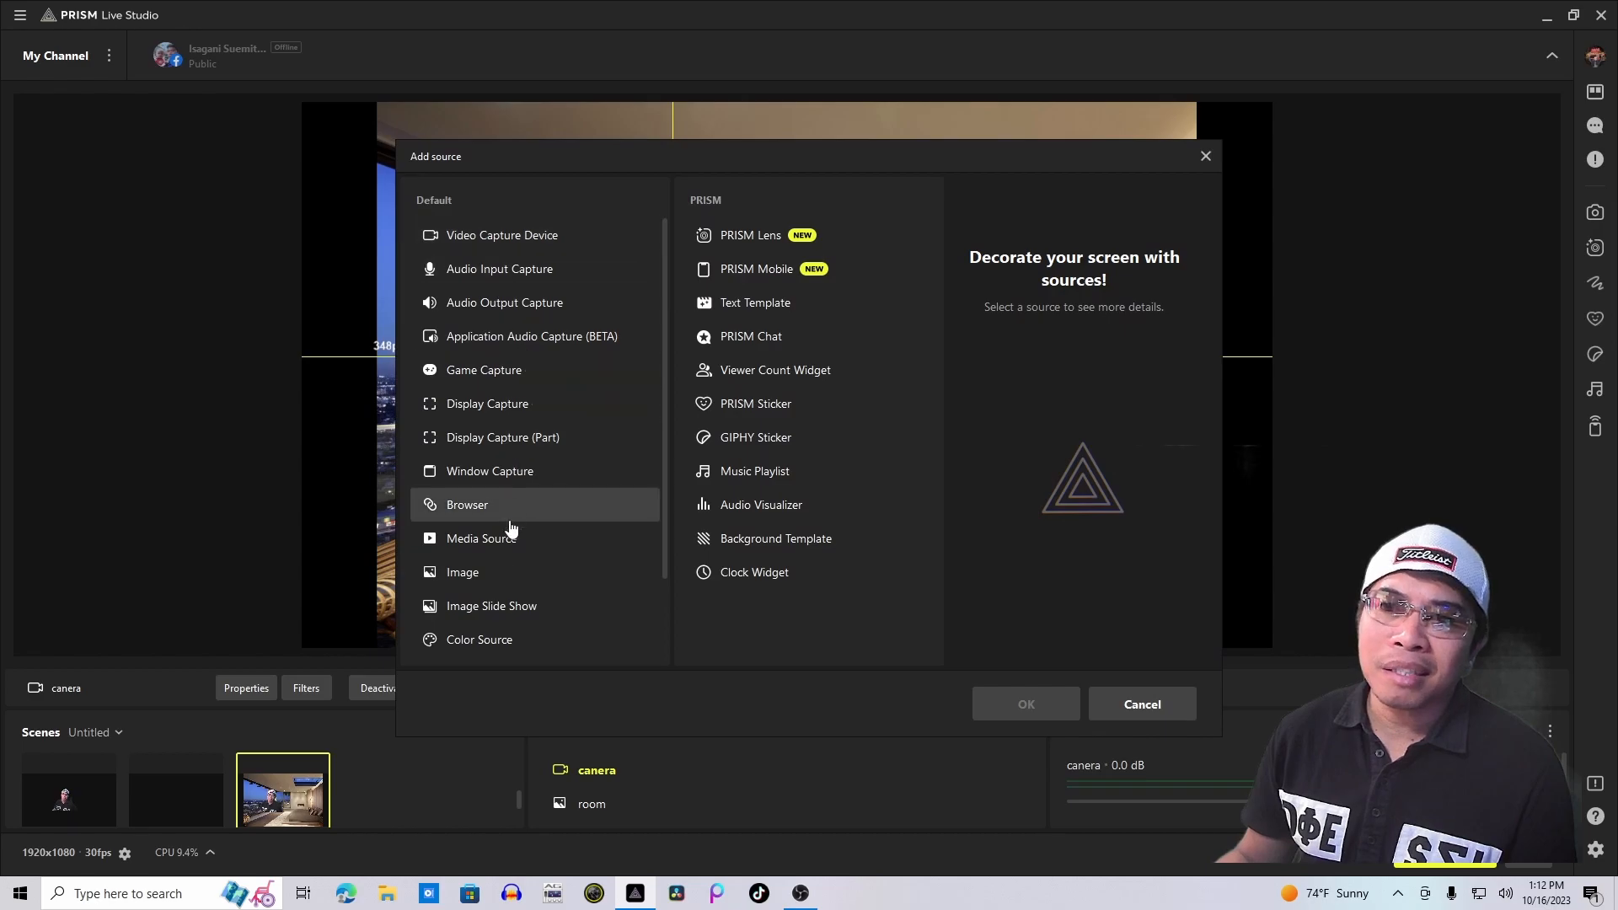
click(482, 578)
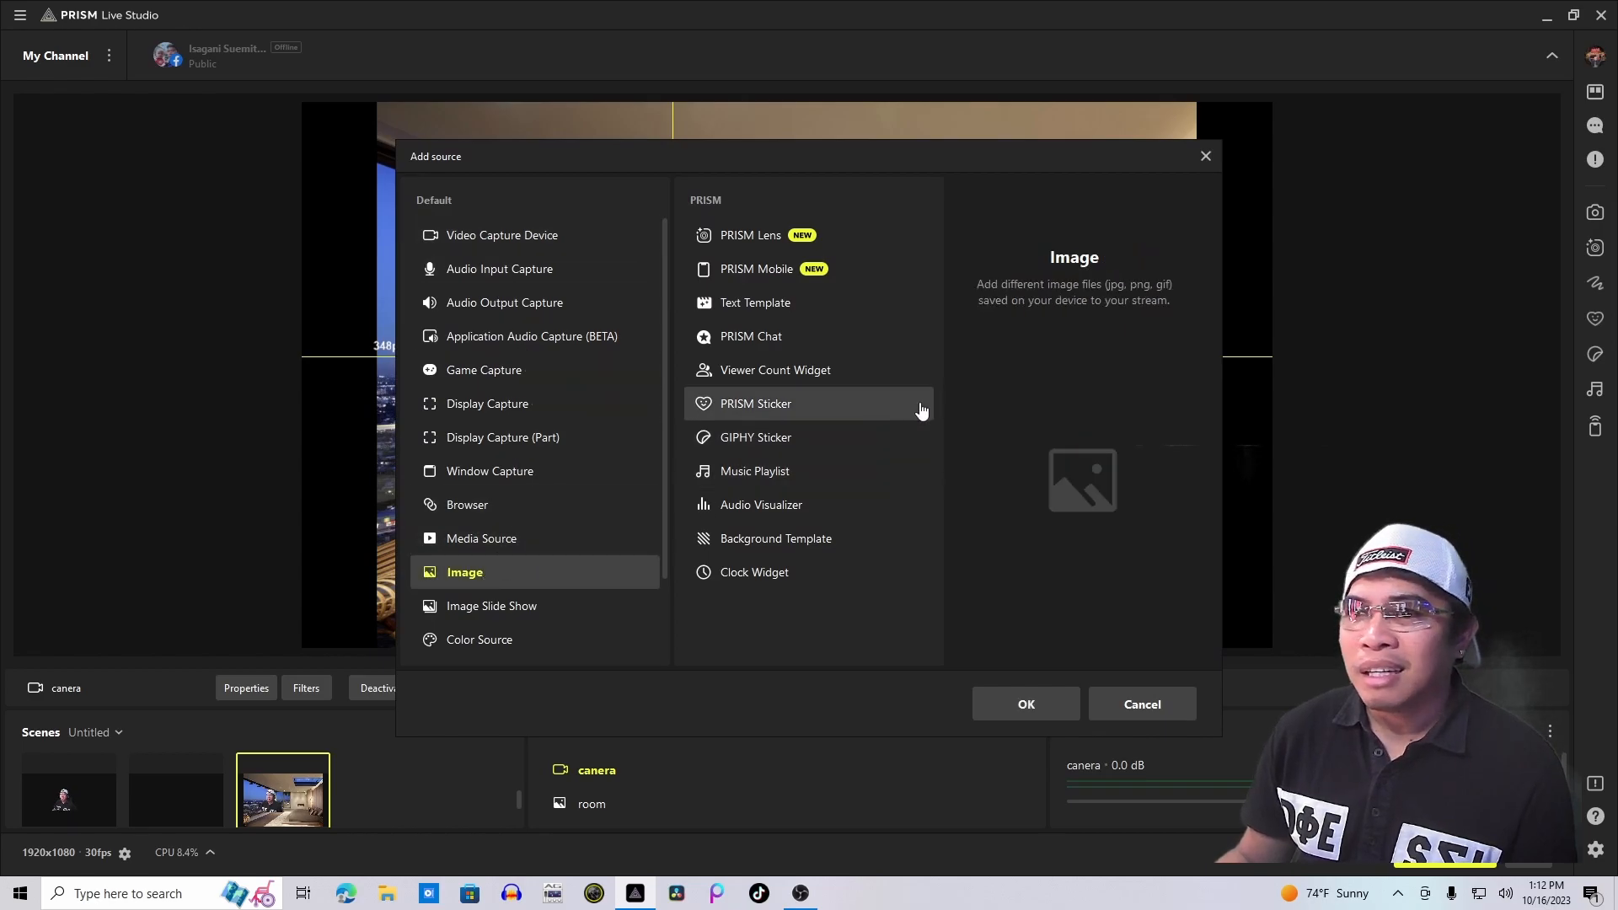
click(1020, 699)
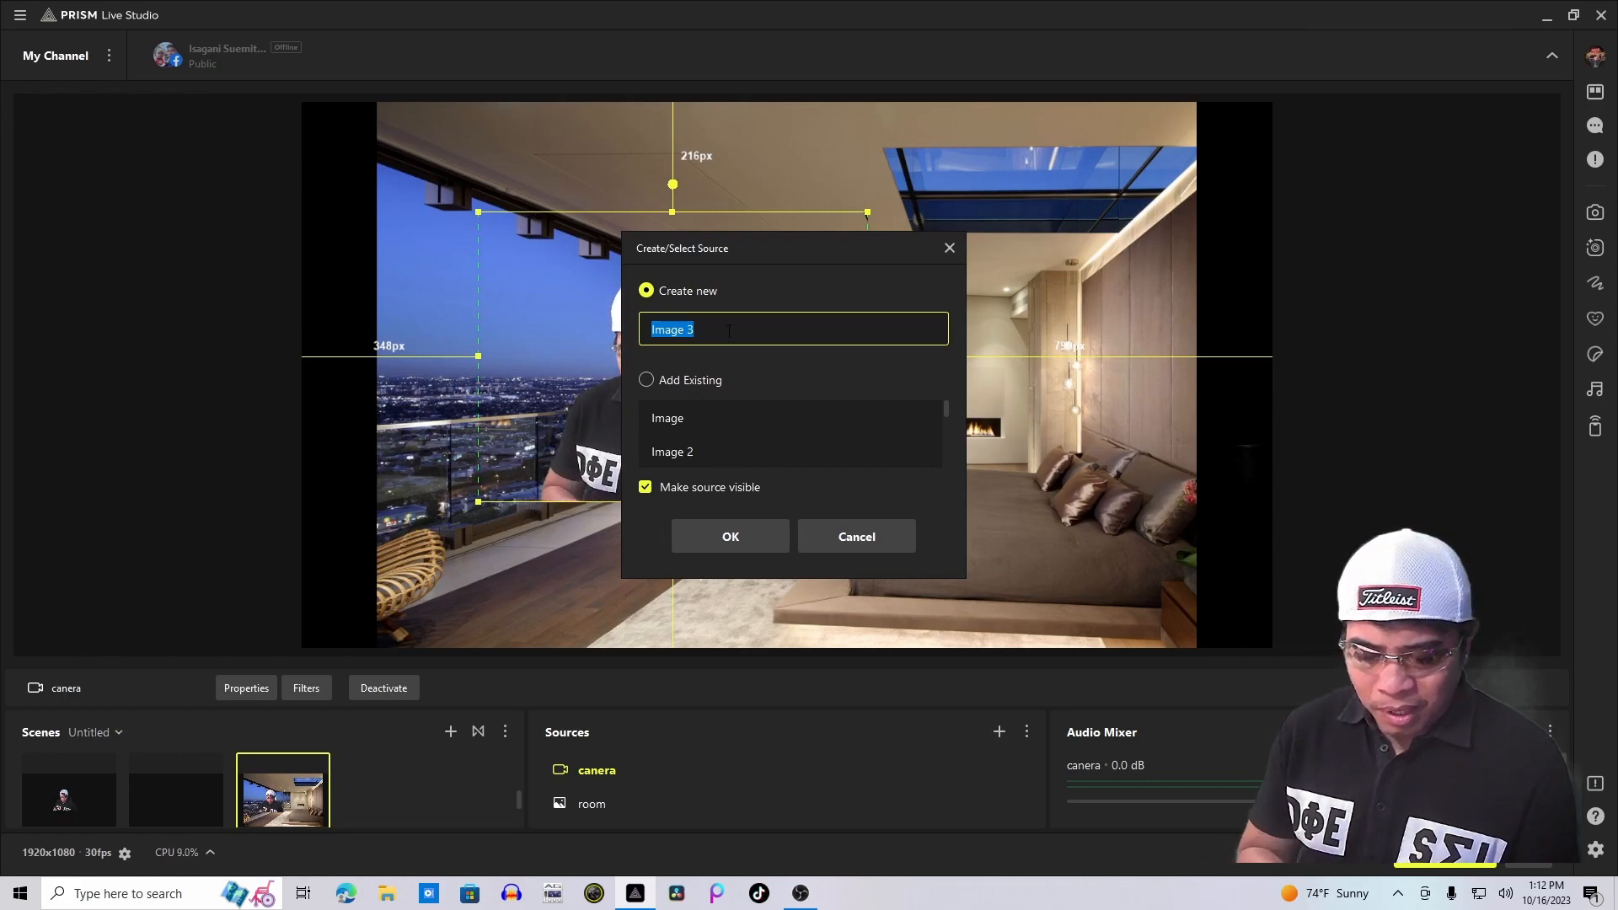
text(t)
key(BackSpace)
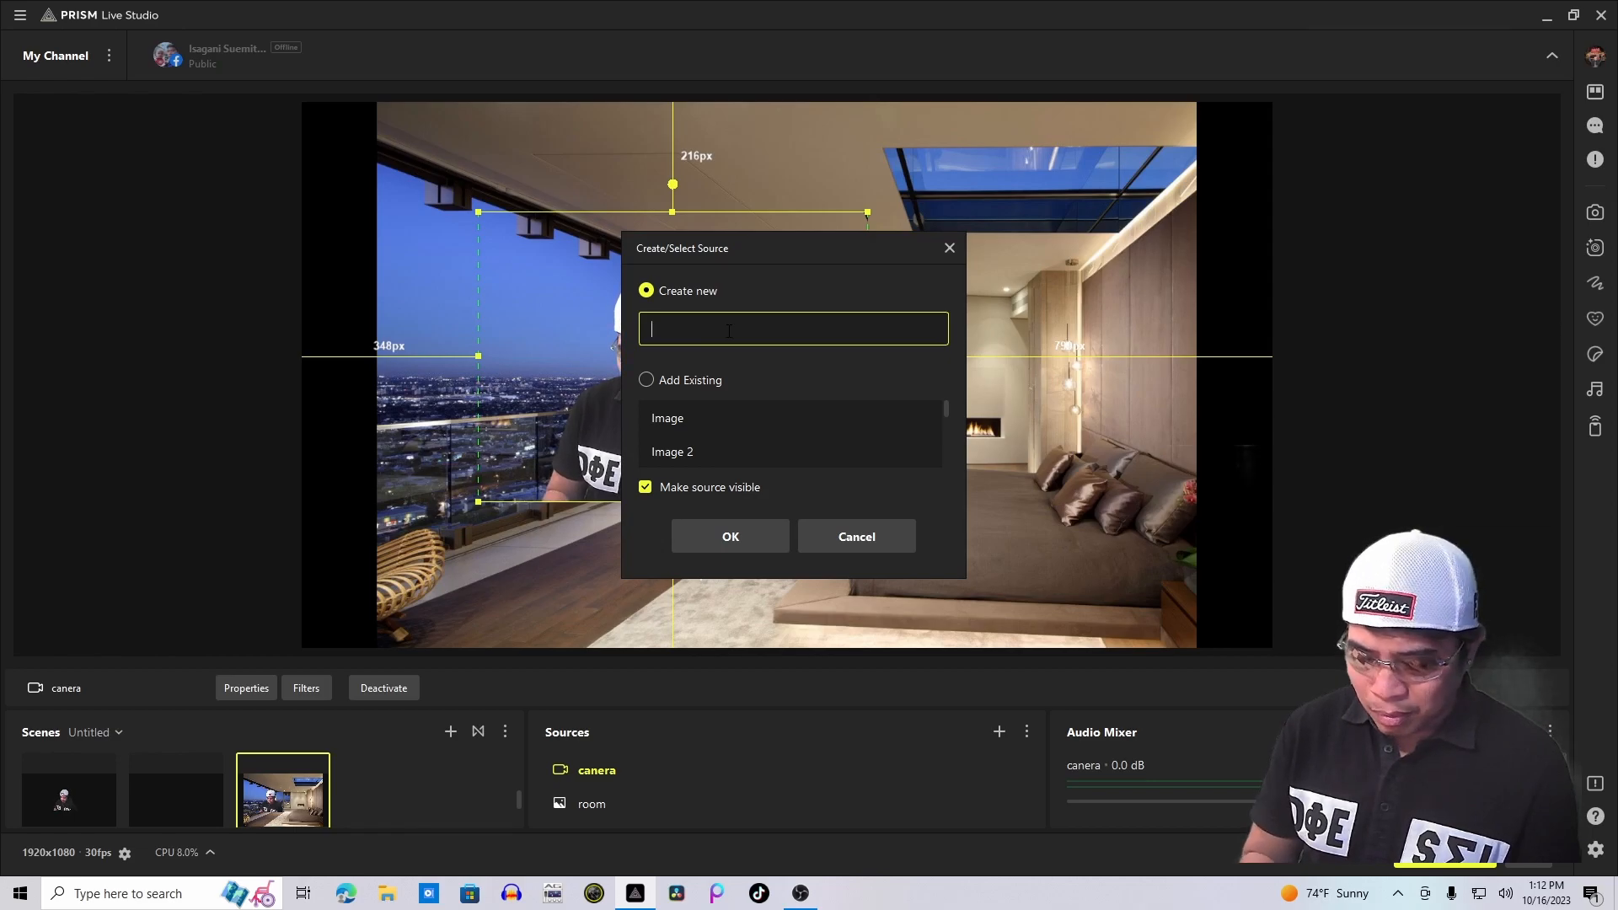
text(misa)
key(Return)
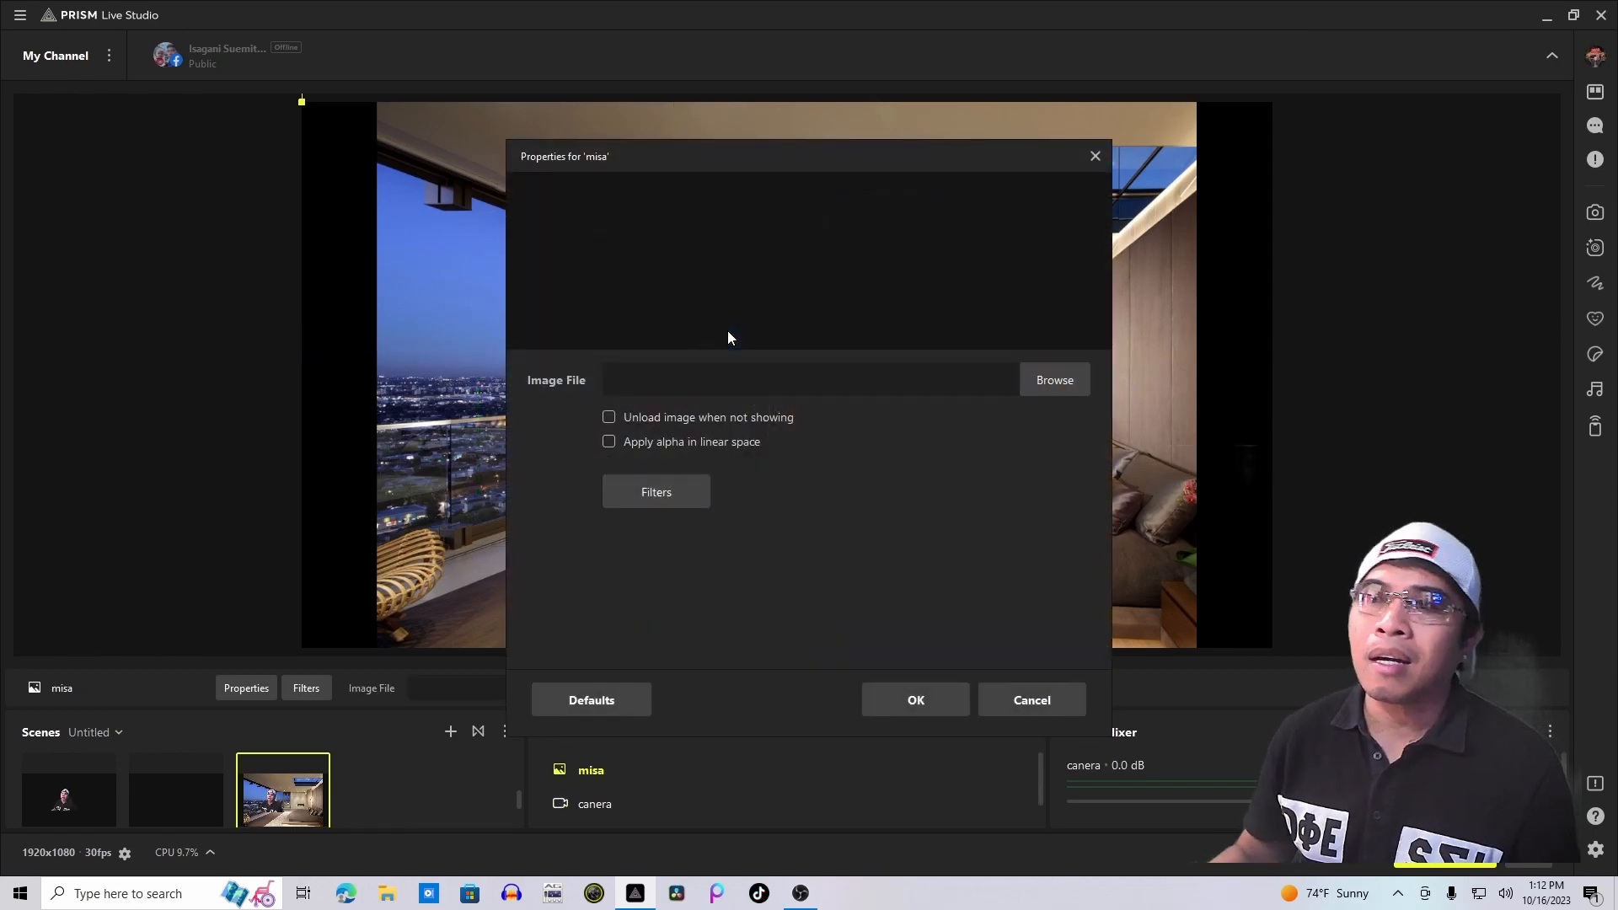
- Load Picsart_22-01-14_20-17-01-022.png from the D: folder "background image OBS" as the misa image and confirm its properties
click(1045, 381)
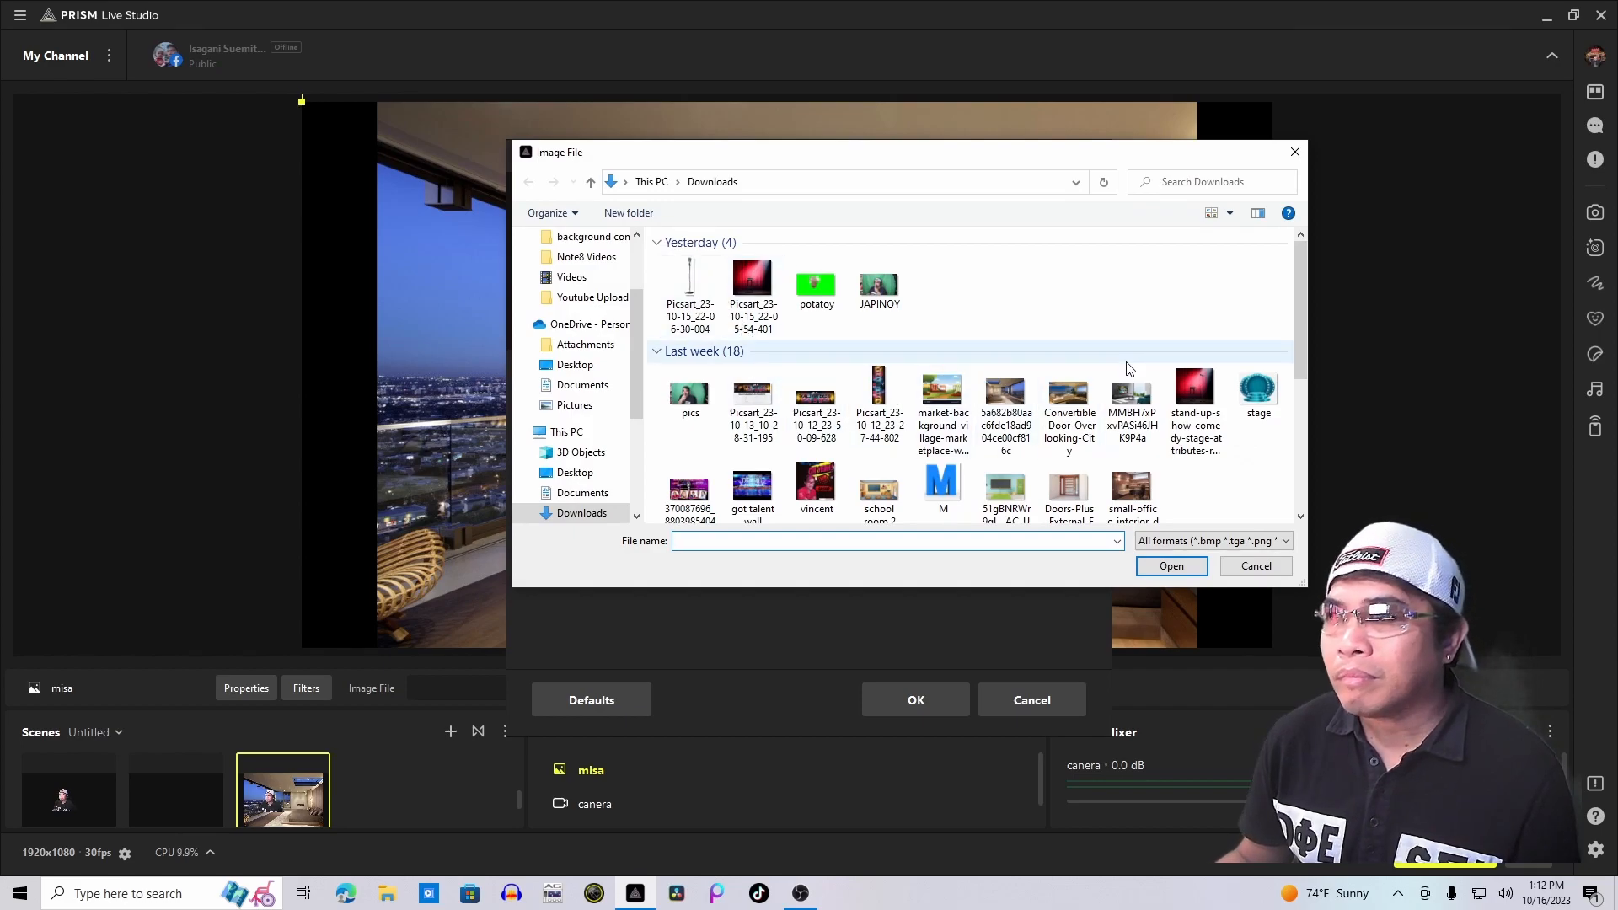
scroll(1127, 370, down, 2)
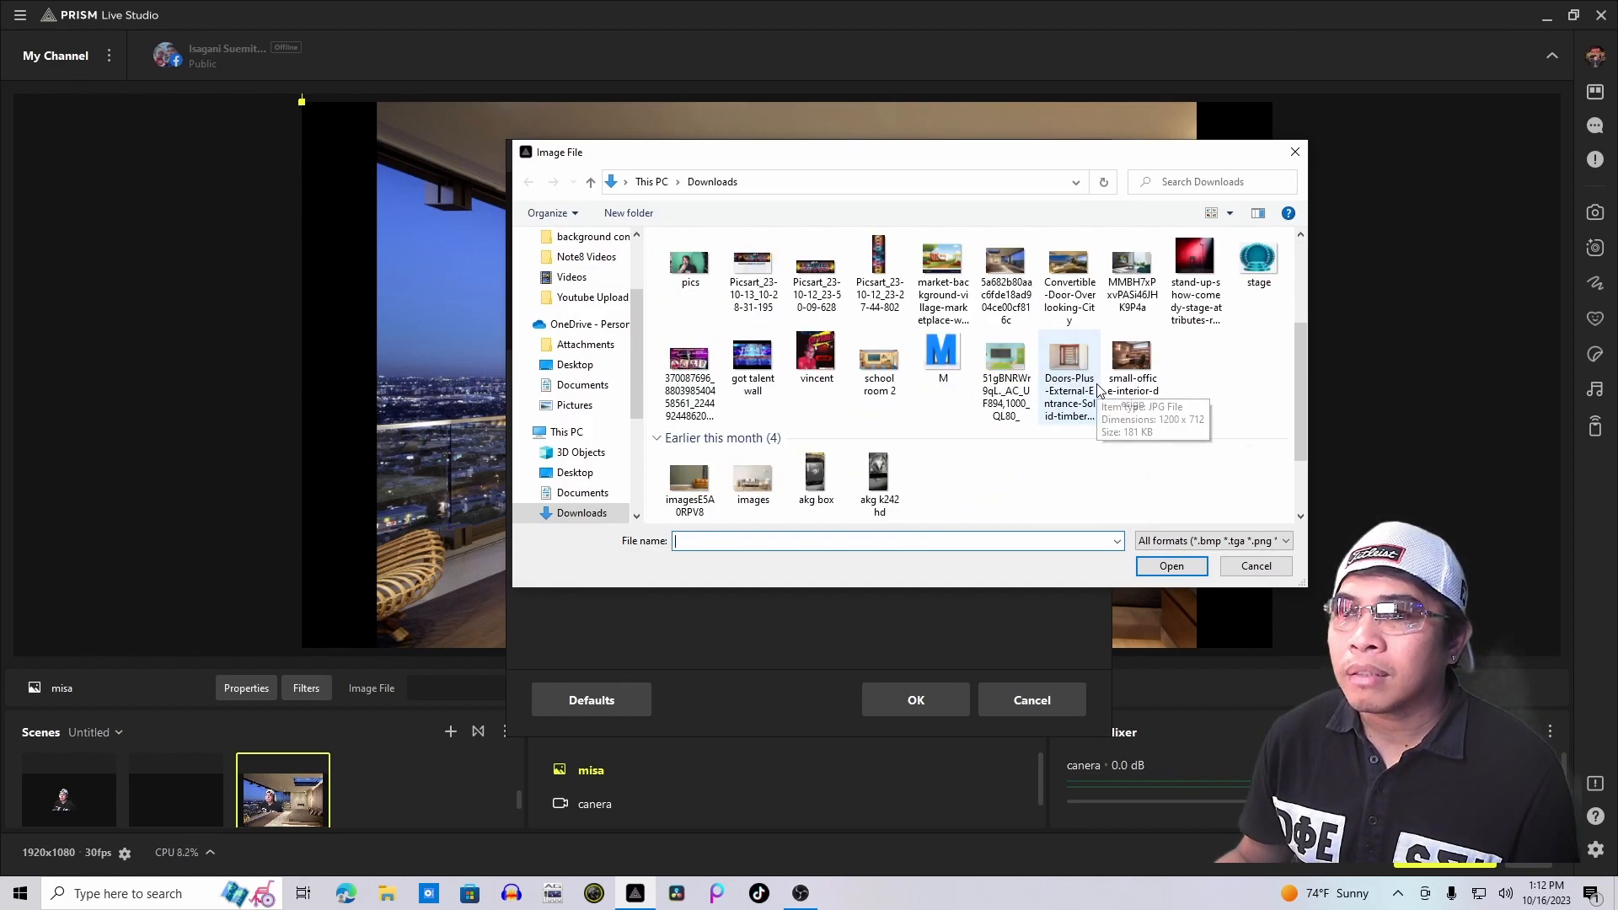
scroll(1100, 389, up, 2)
scroll(600, 447, down, 3)
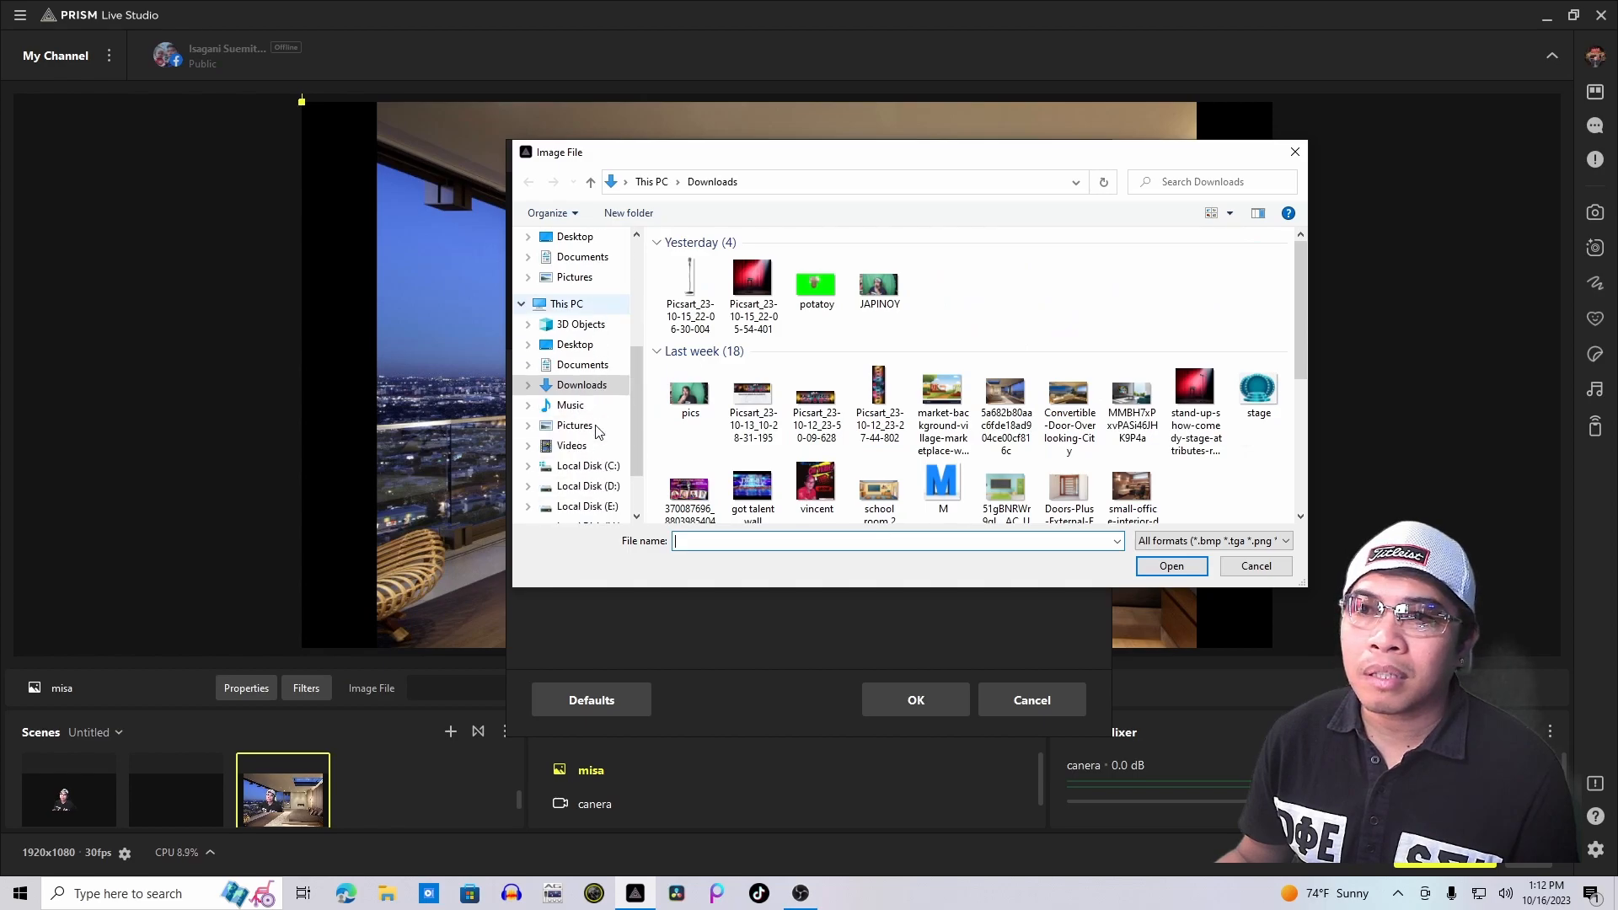
click(588, 487)
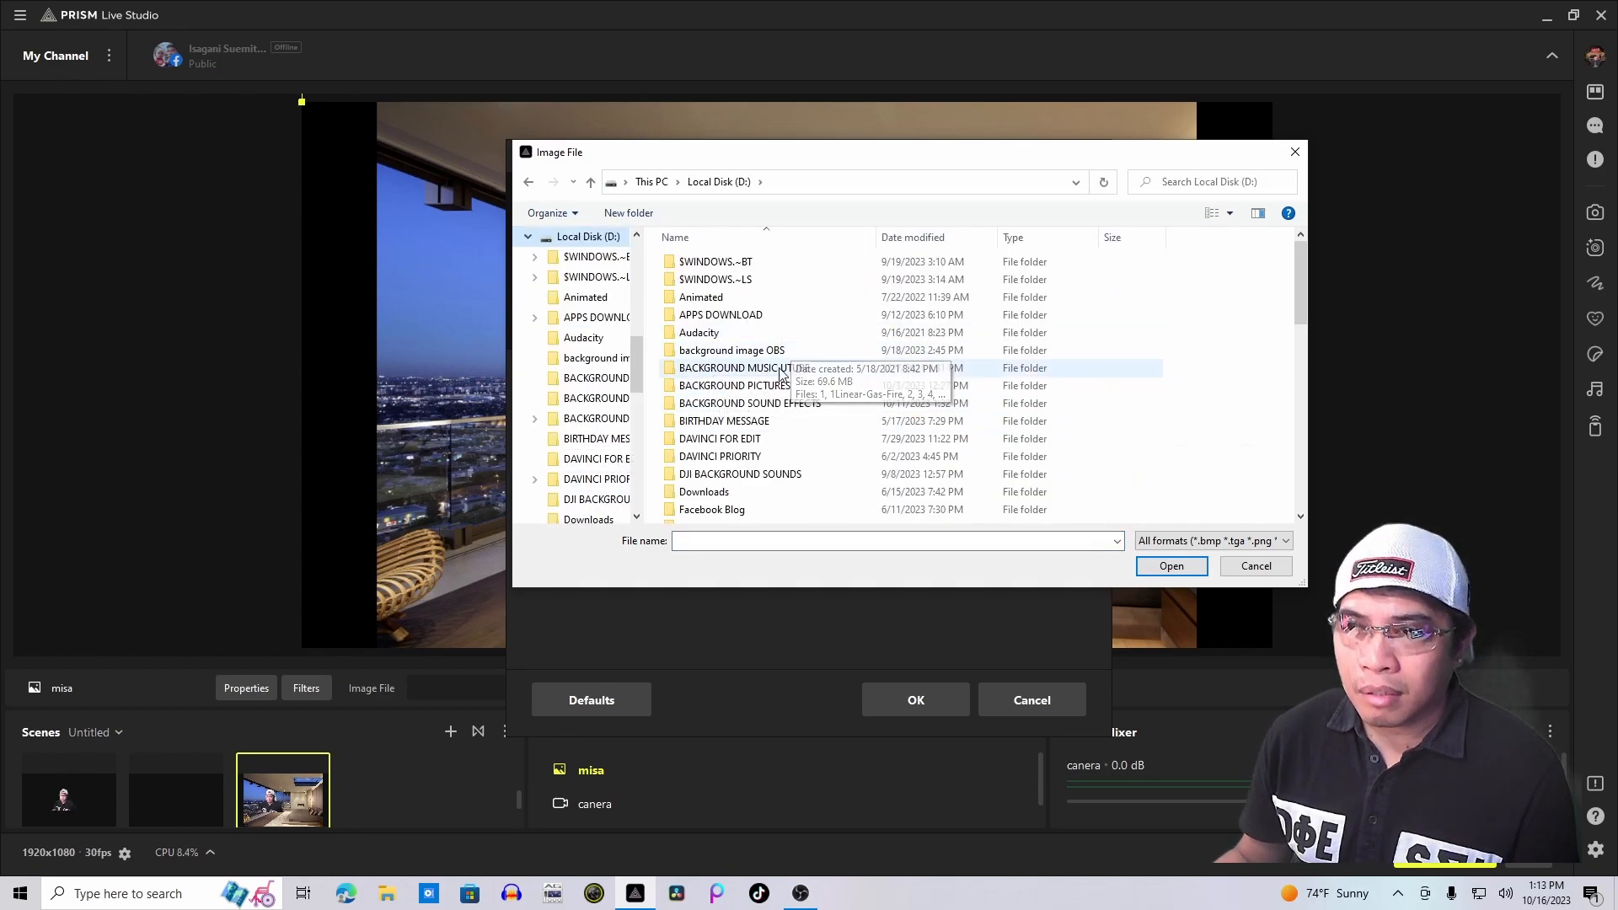
double_click(742, 351)
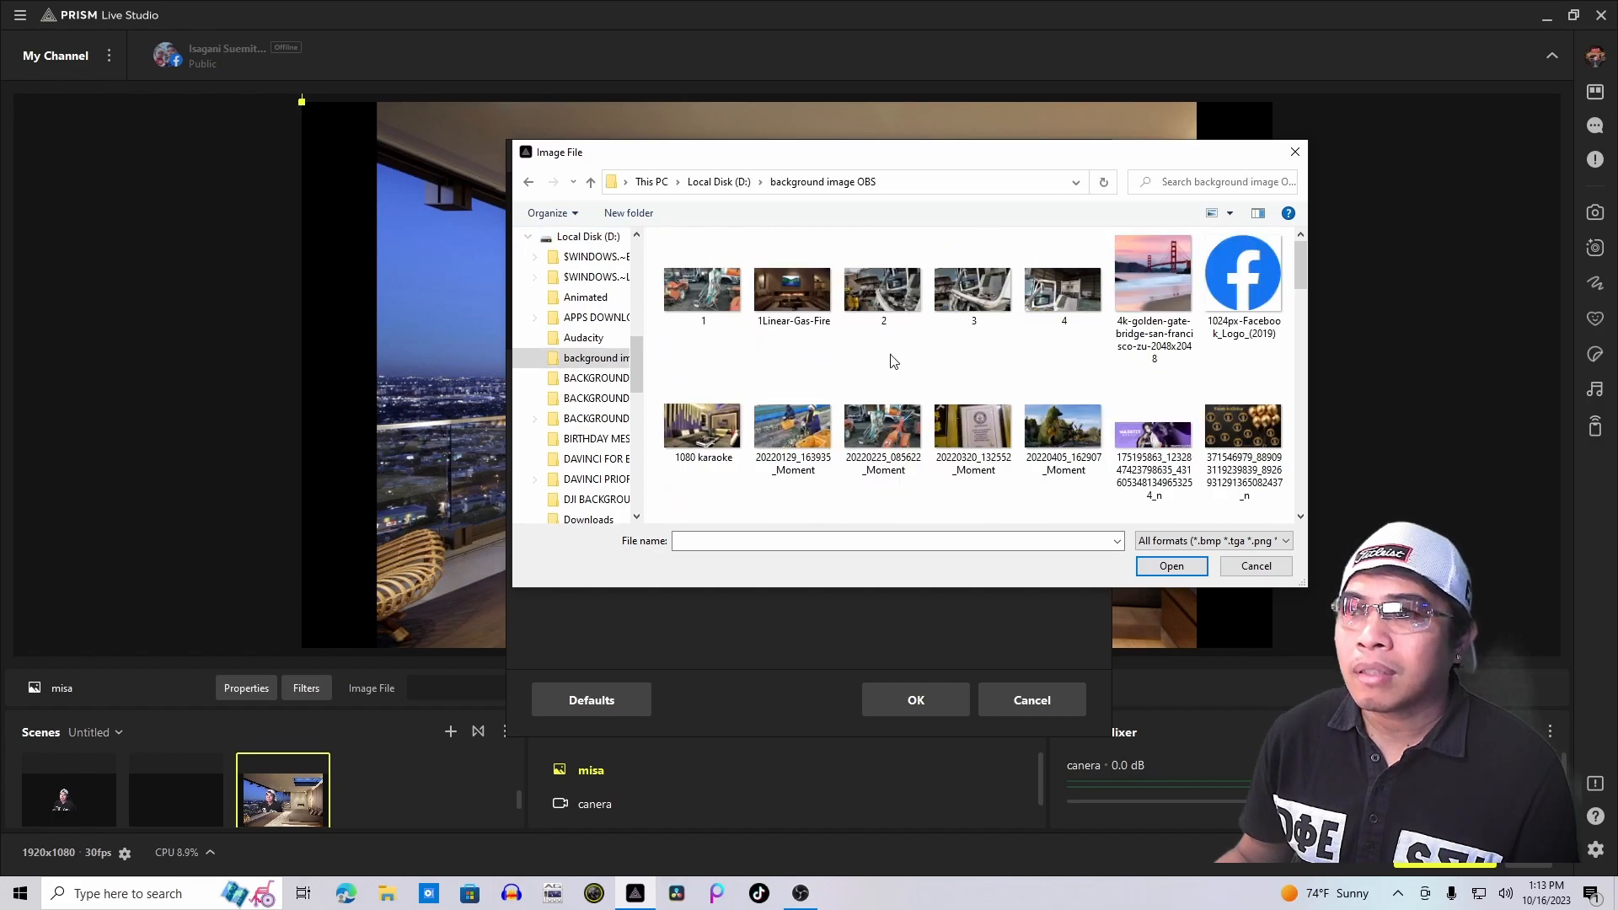
scroll(893, 360, down, 15)
scroll(892, 361, up, 3)
scroll(891, 354, down, 2)
click(1064, 373)
click(1166, 568)
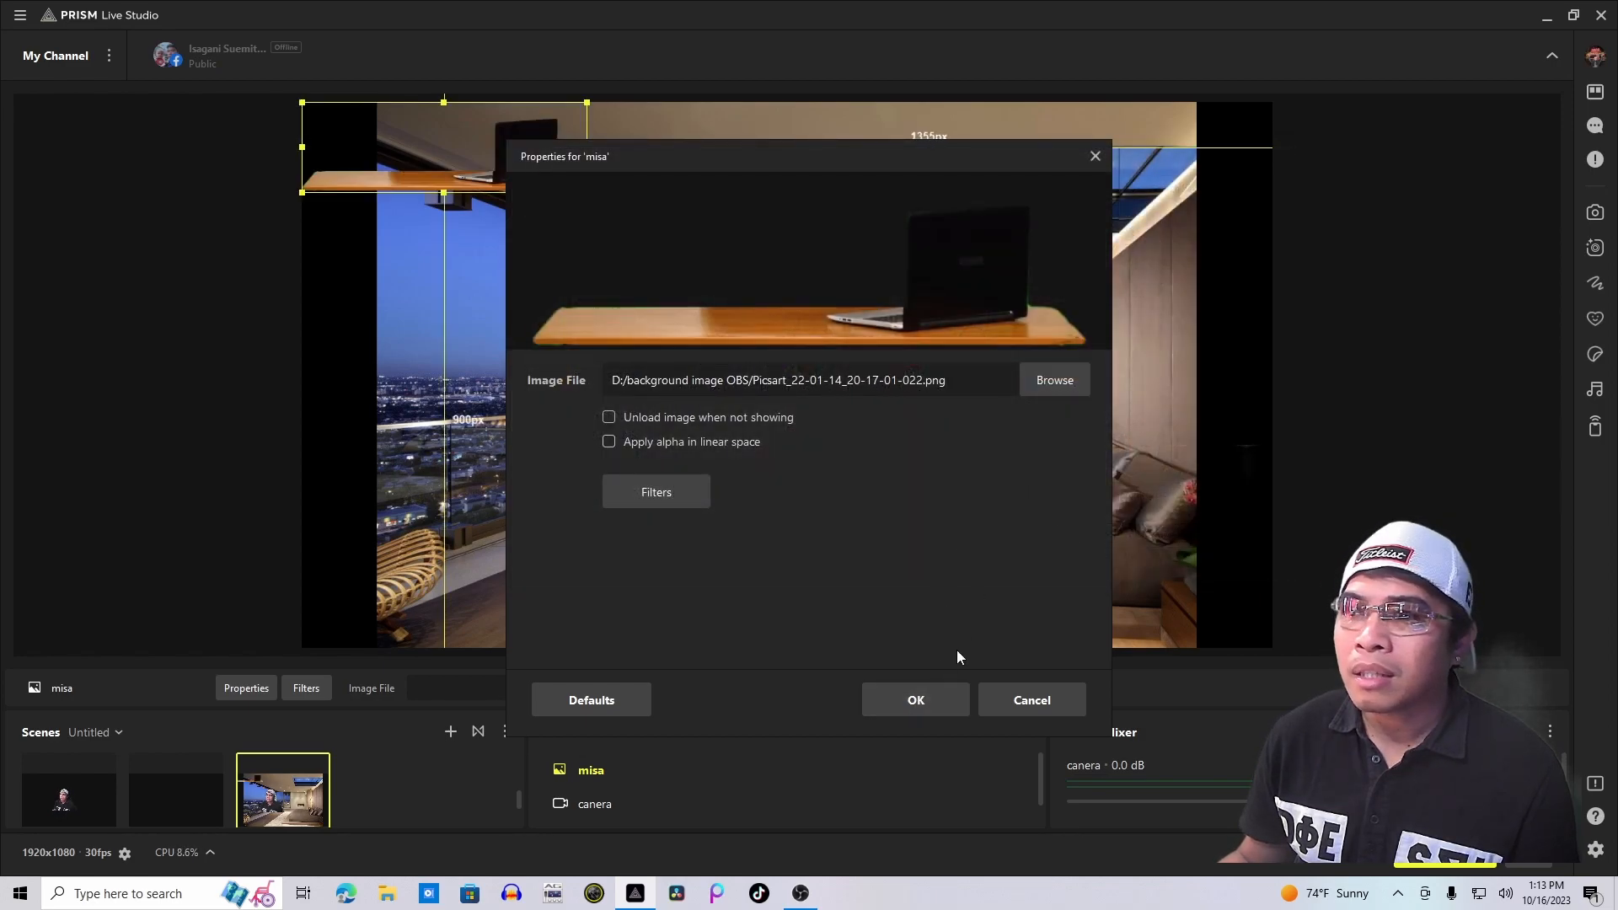
click(924, 703)
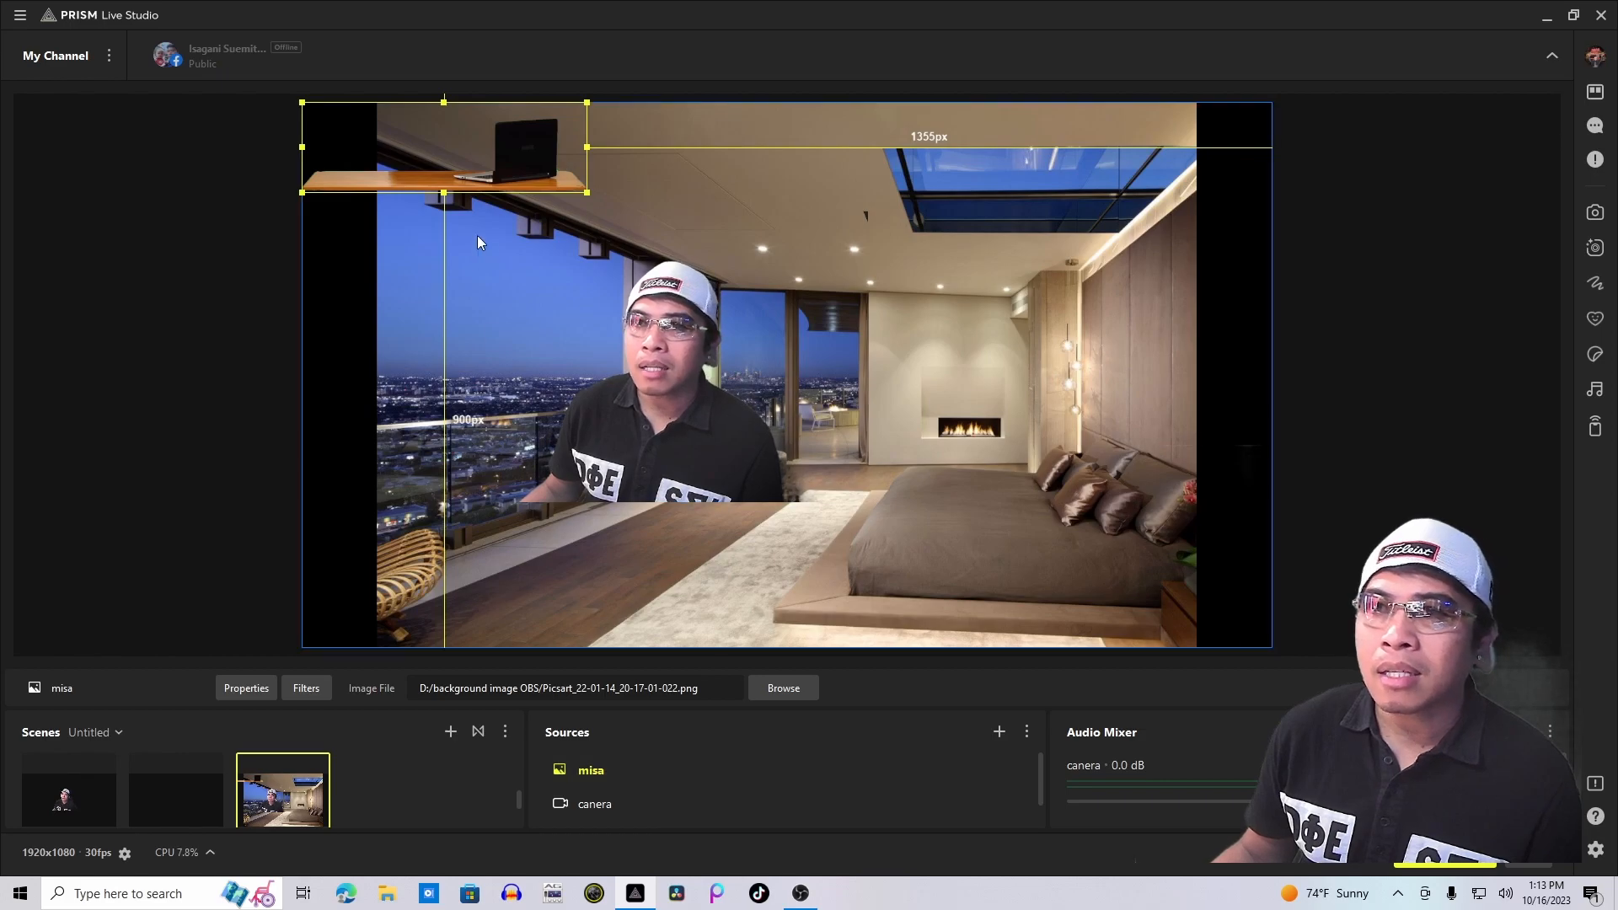
- Enlarge the misa desk image and place it in the lower middle of the canvas, in front of the camera
drag(550, 160, 1053, 647)
drag(1029, 580, 899, 529)
- Flip the misa desk image vertically
right_click(883, 516)
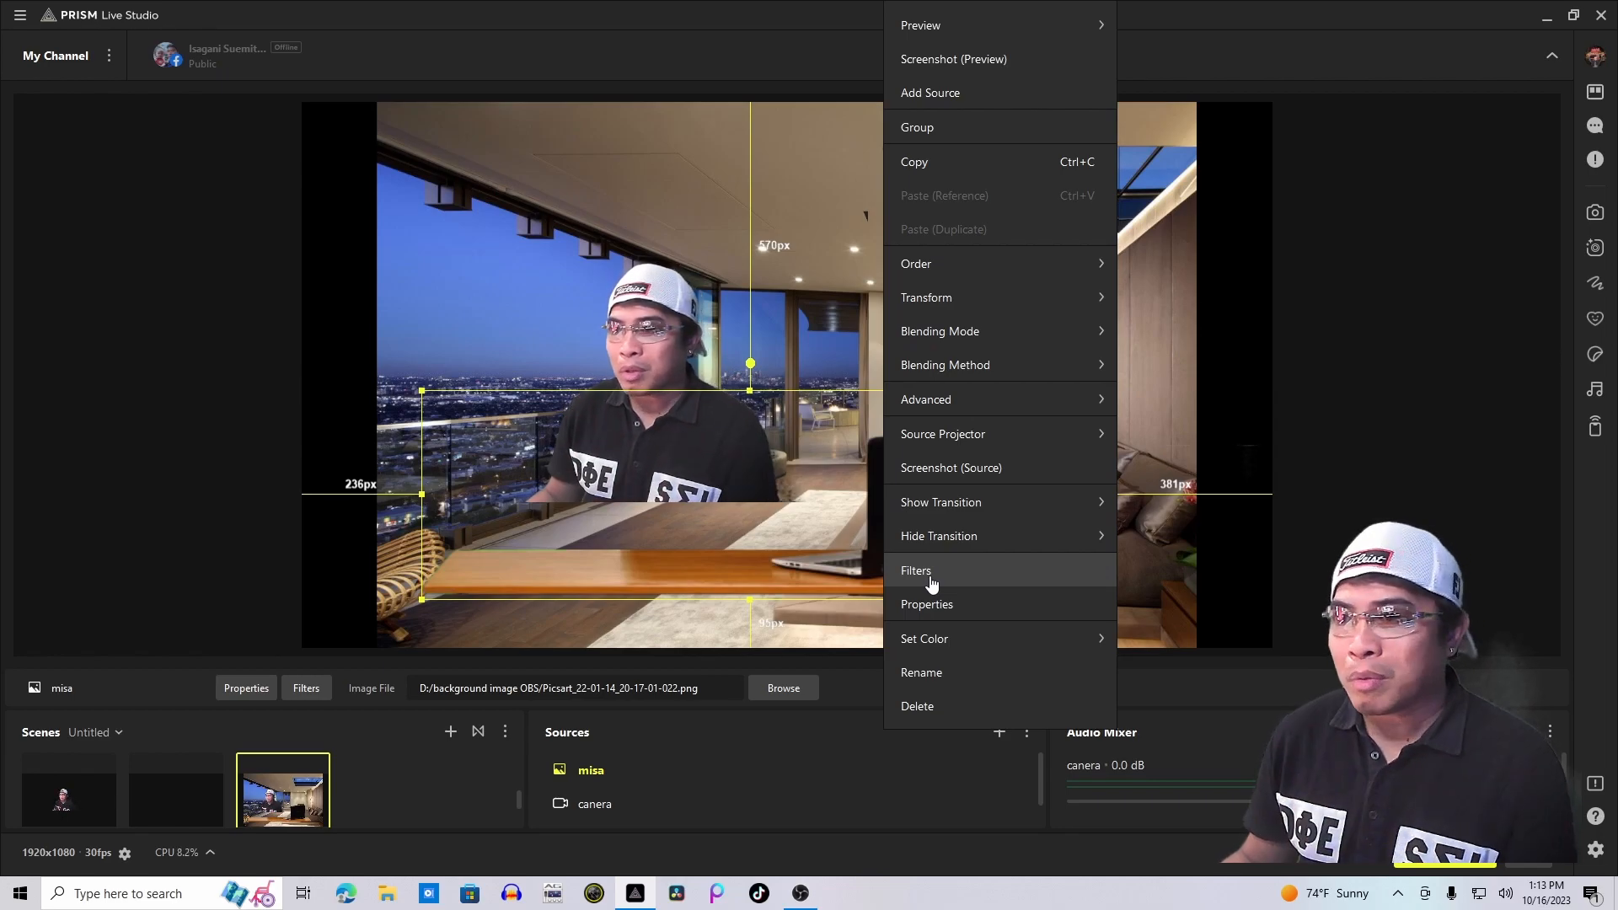
mouse_move(1020, 301)
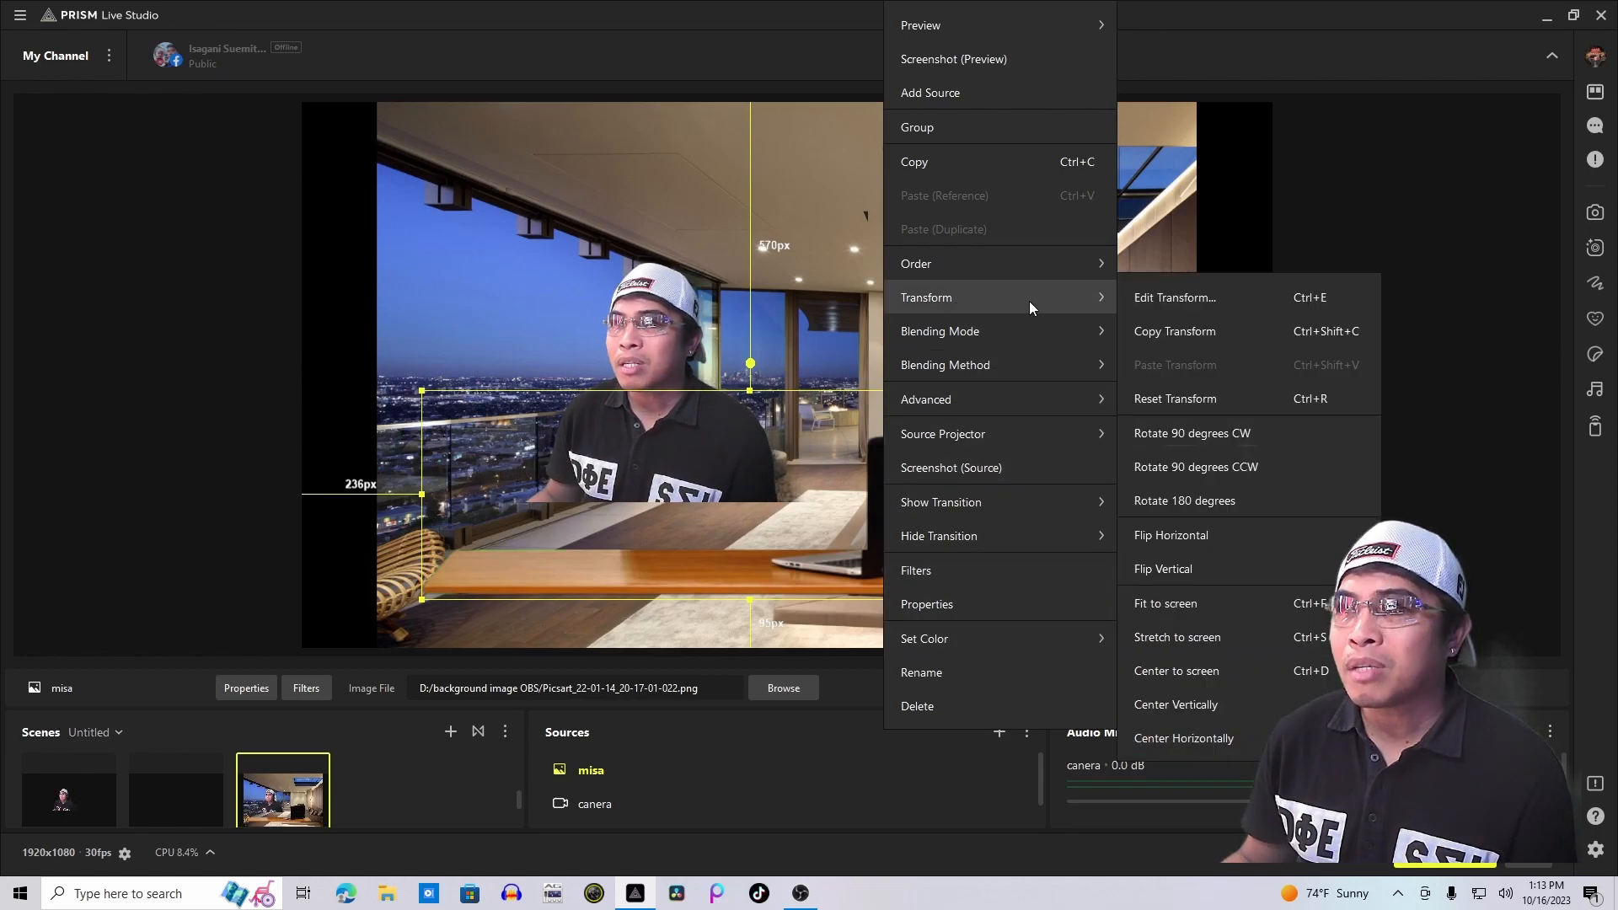
click(1227, 580)
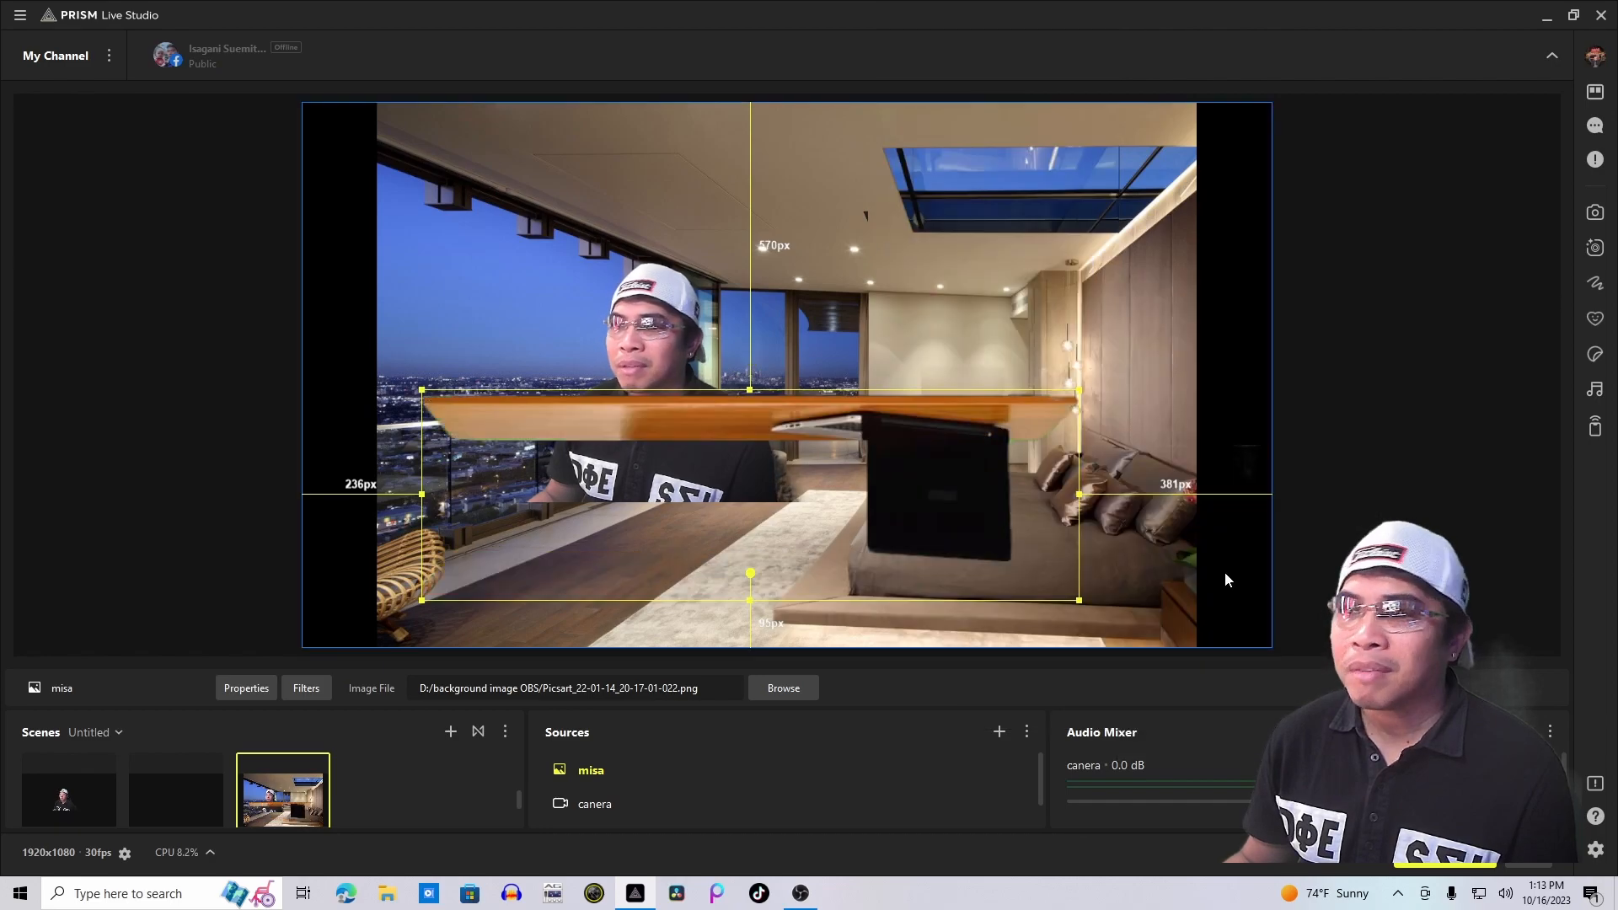
- Flip the misa desk image horizontally so the laptop sits on its left side
right_click(964, 508)
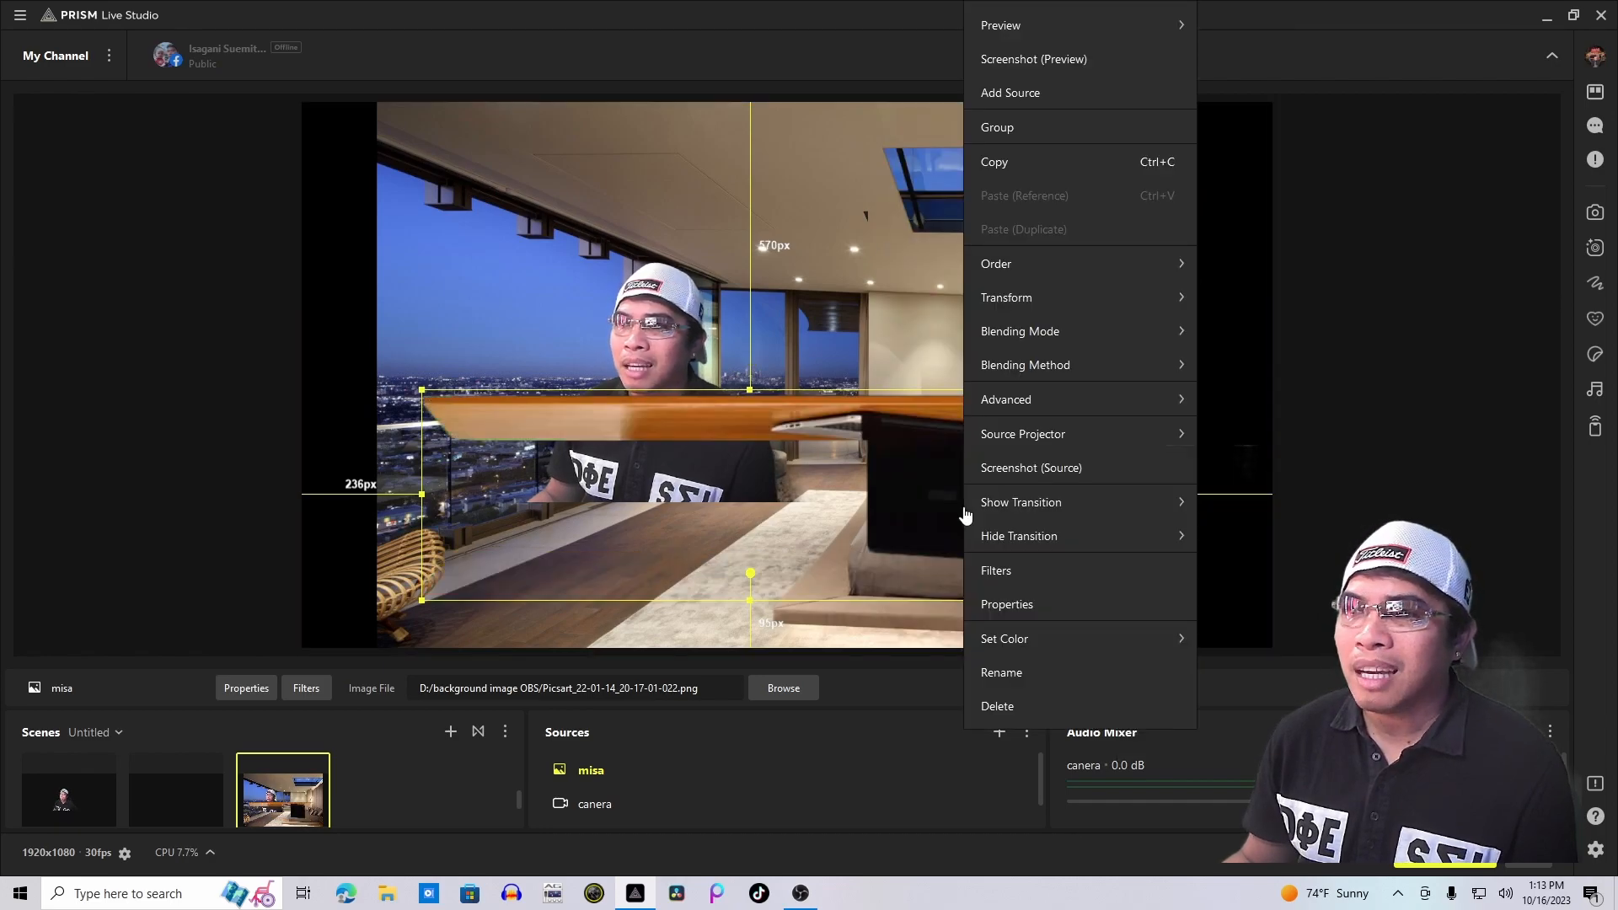
mouse_move(1022, 303)
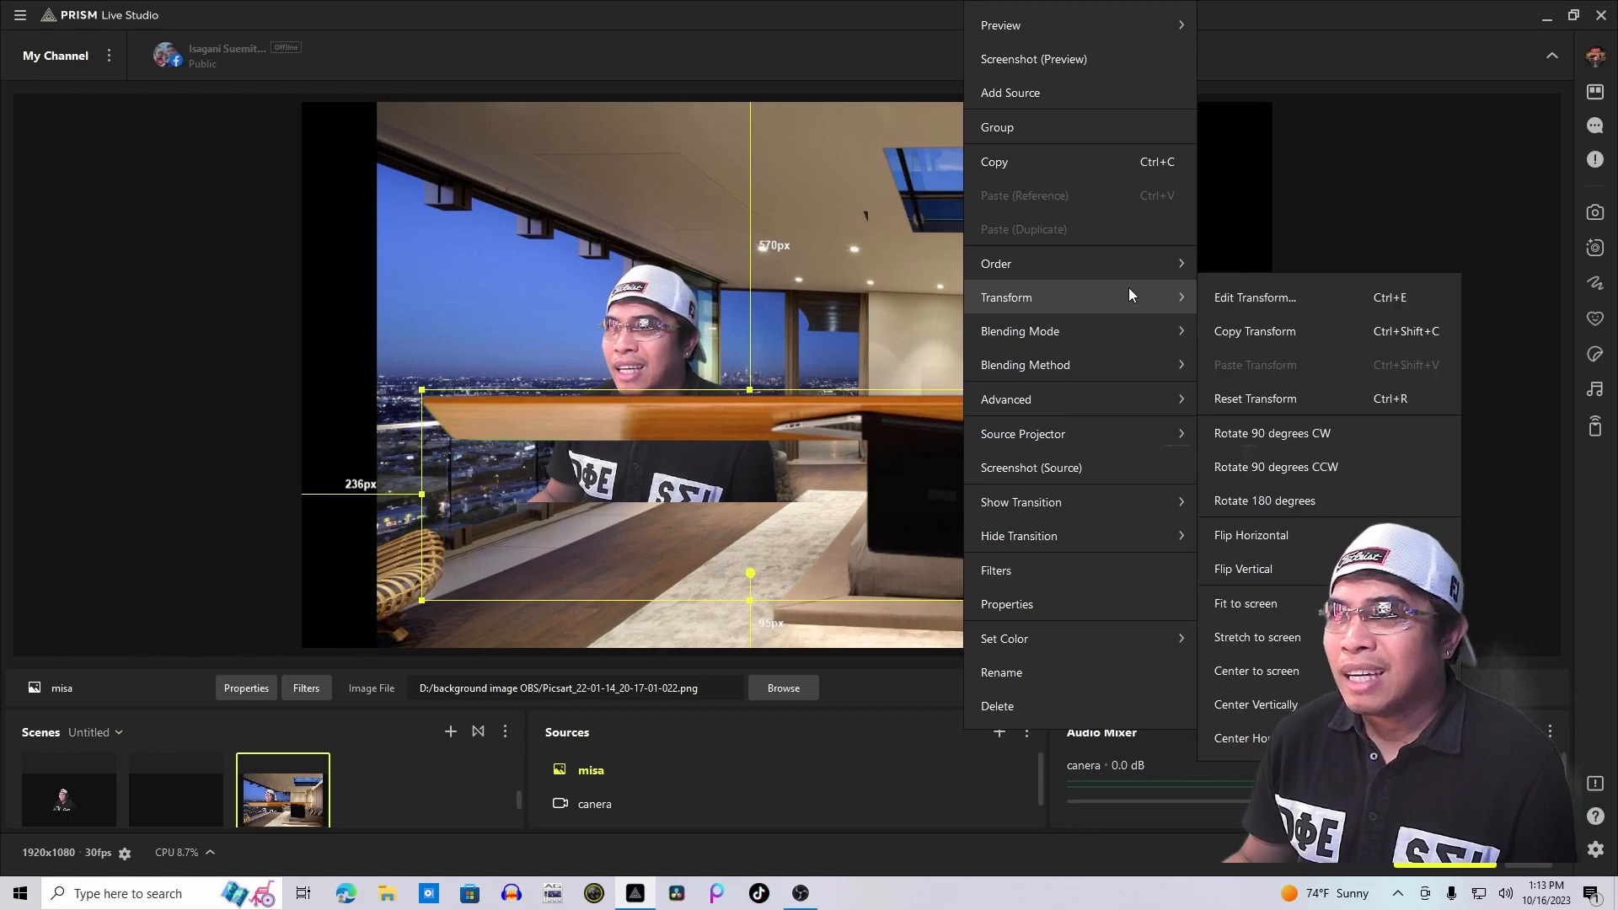
click(1290, 548)
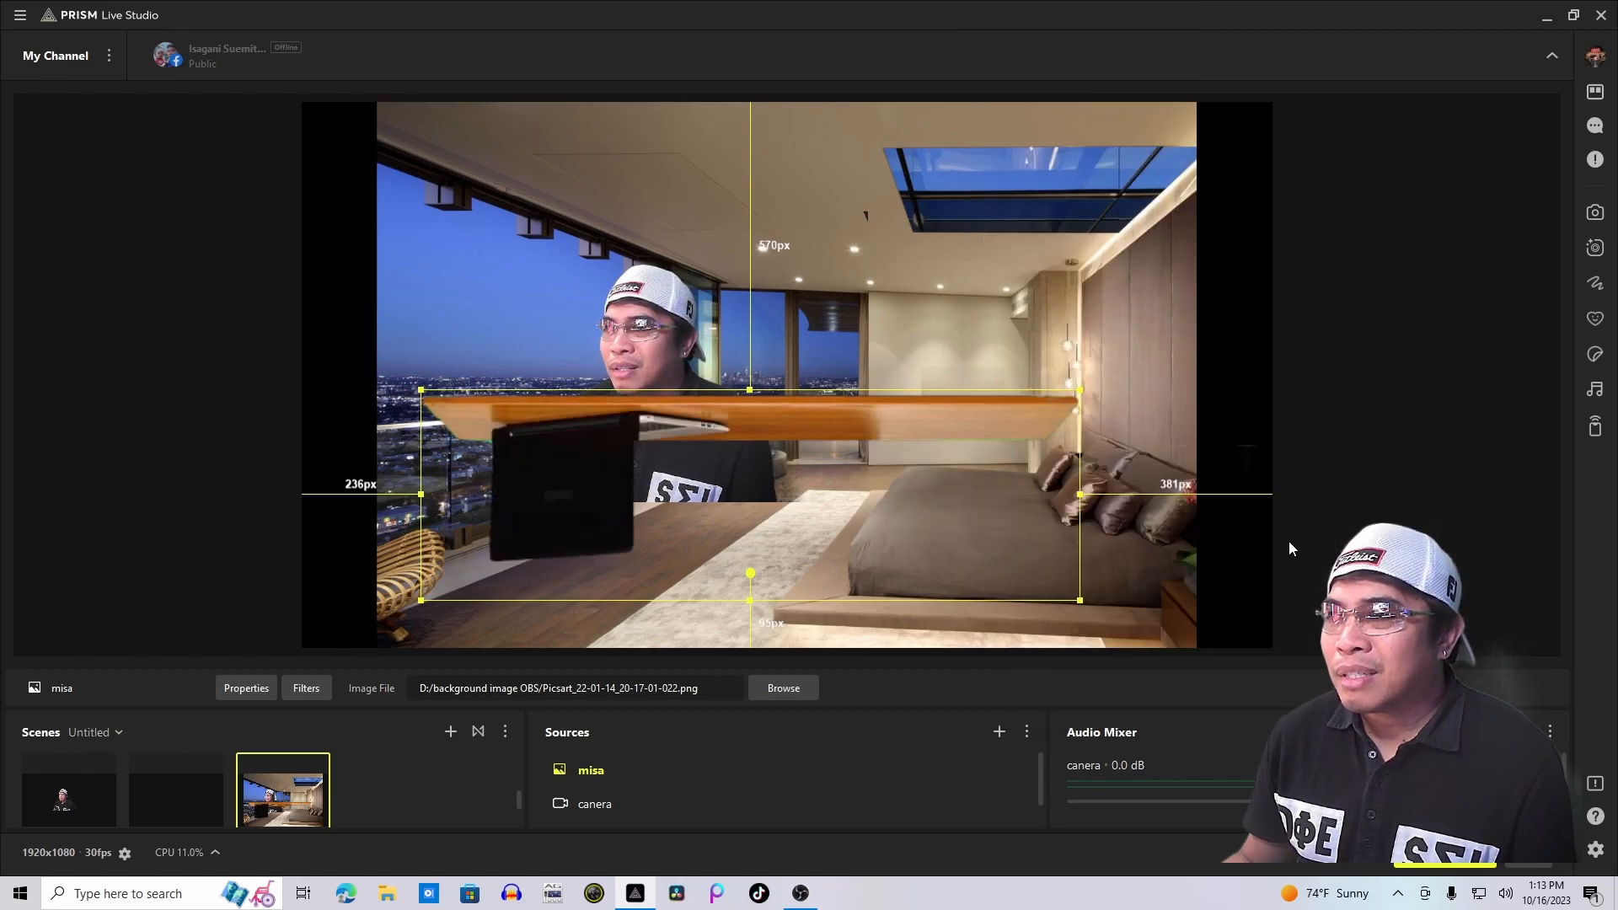
- Flip the misa desk image vertically again to turn it upright
right_click(922, 483)
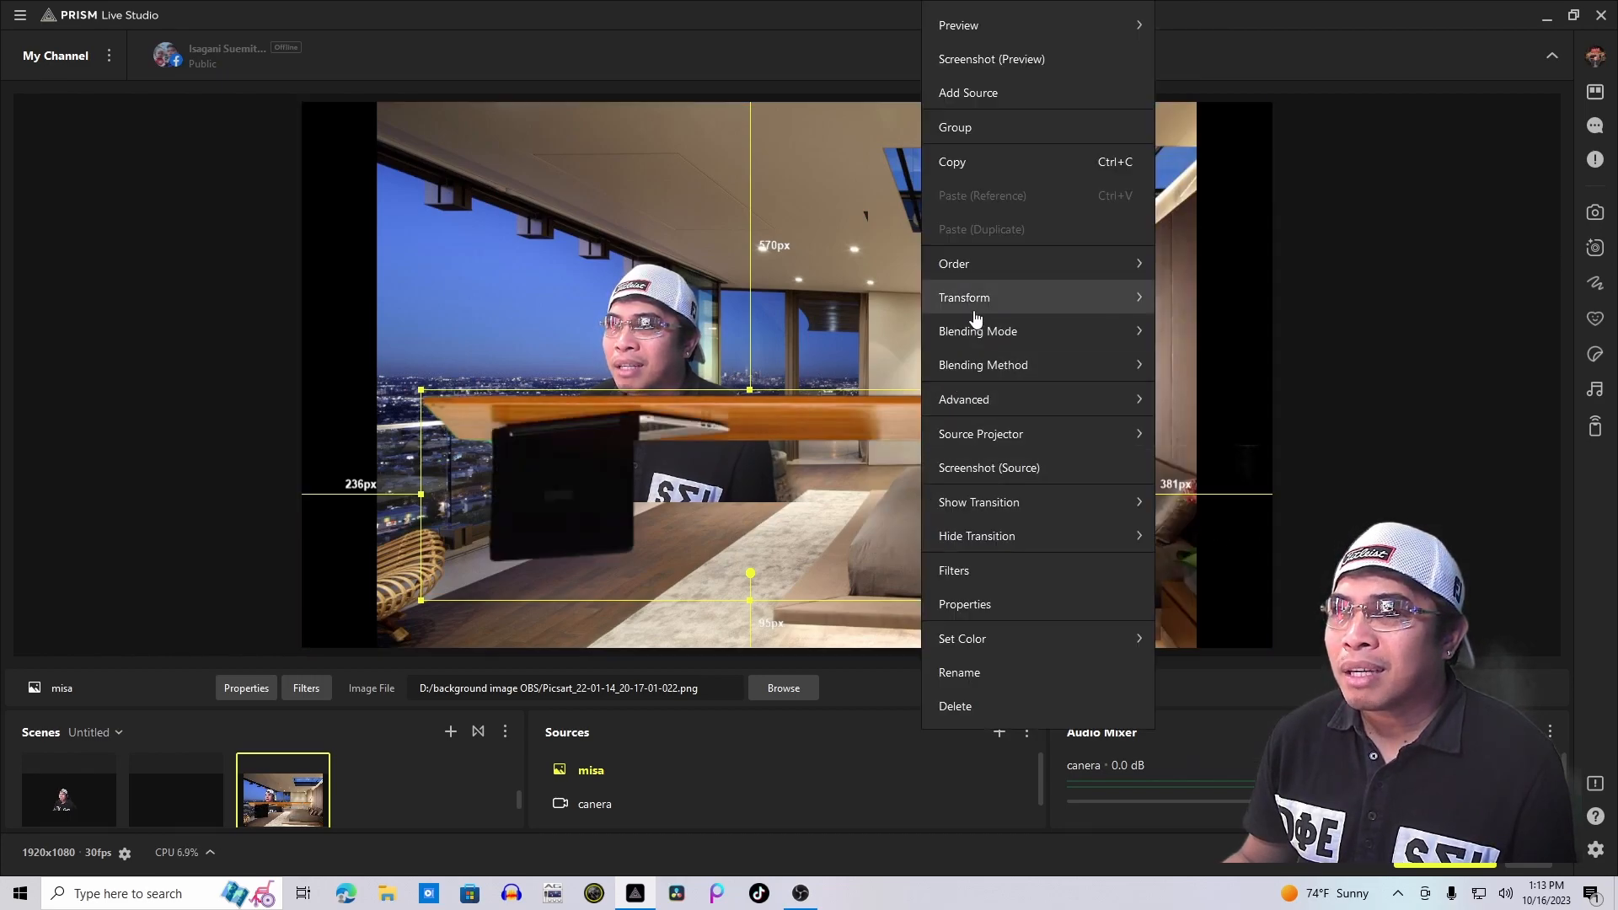
mouse_move(1102, 301)
click(1237, 570)
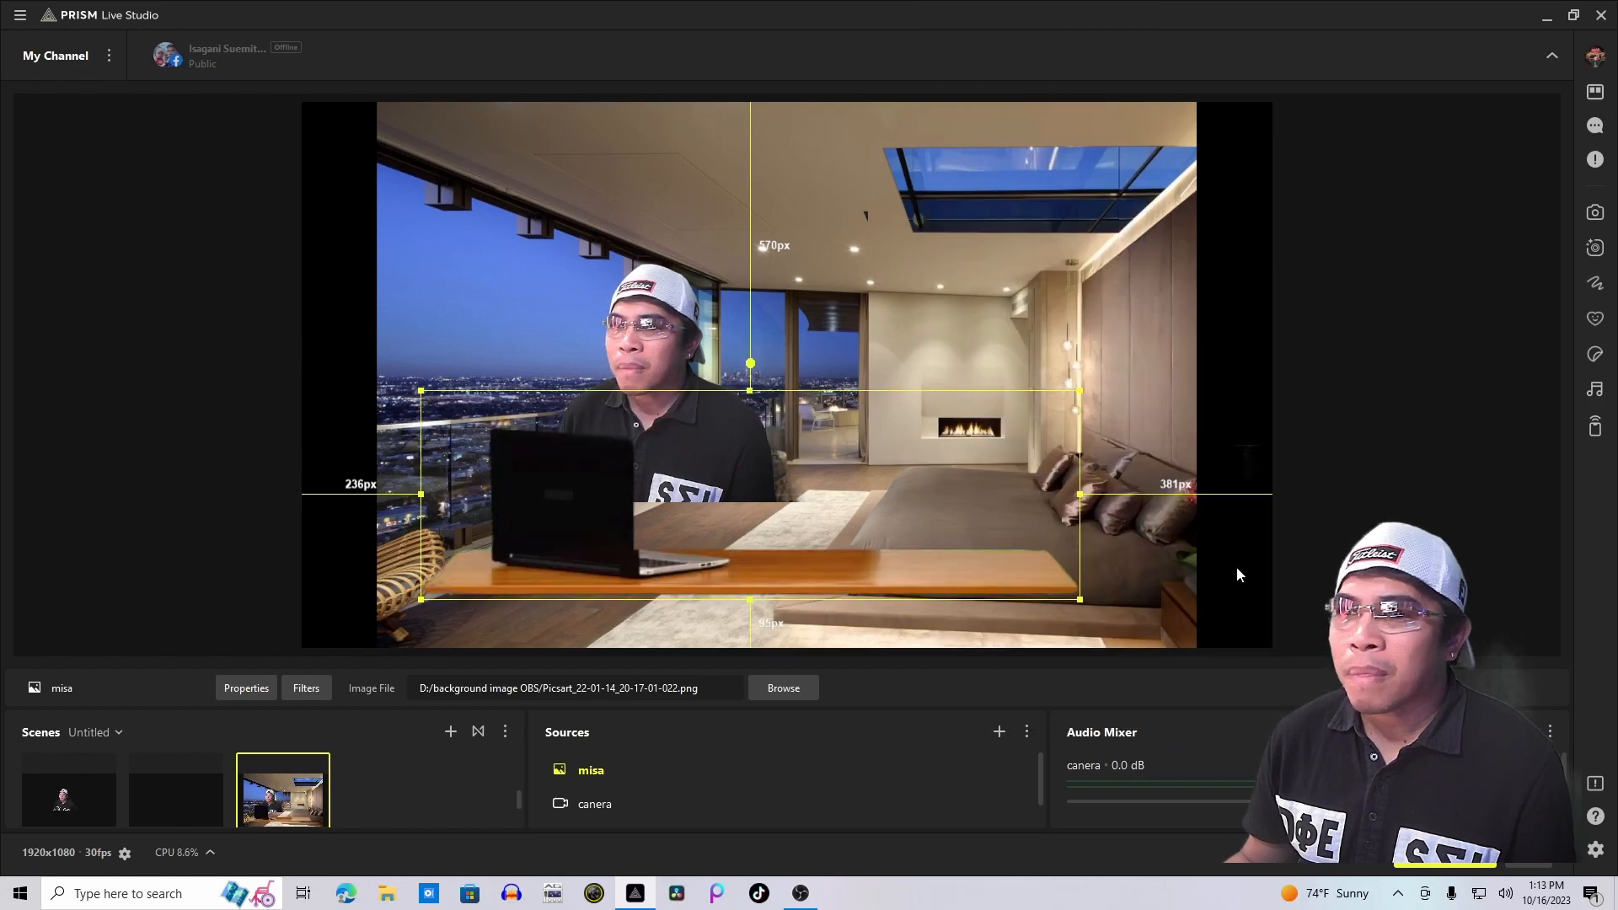
- Move the misa desk image to the canvas's bottom-left corner and shift the room image slightly down and right
drag(1022, 574, 961, 611)
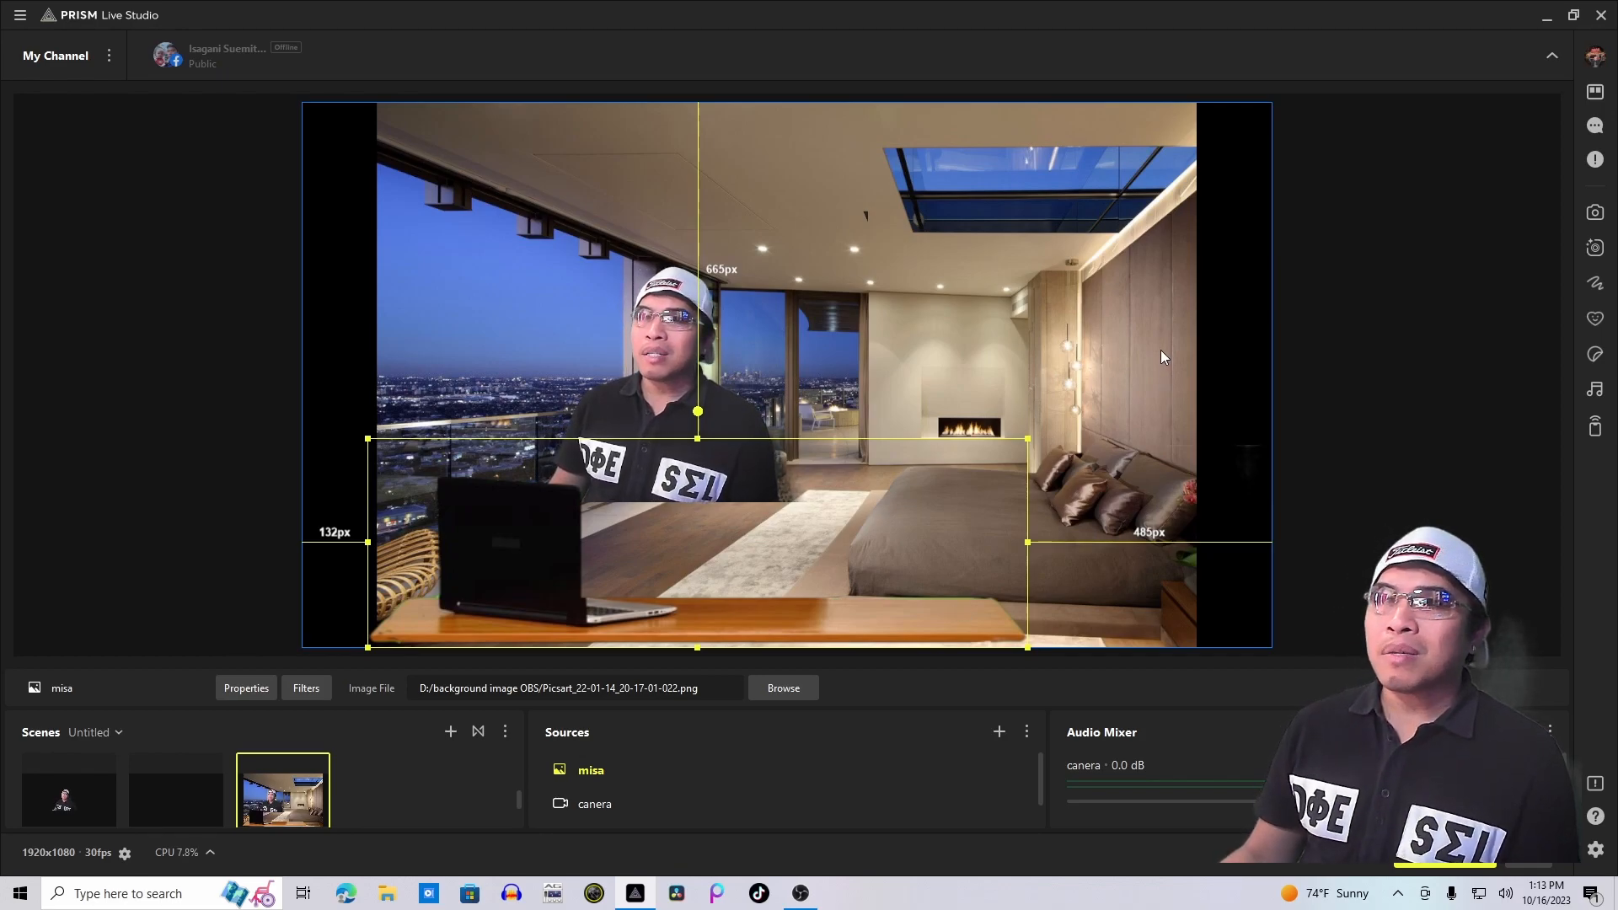
click(1177, 314)
drag(1186, 260, 1190, 290)
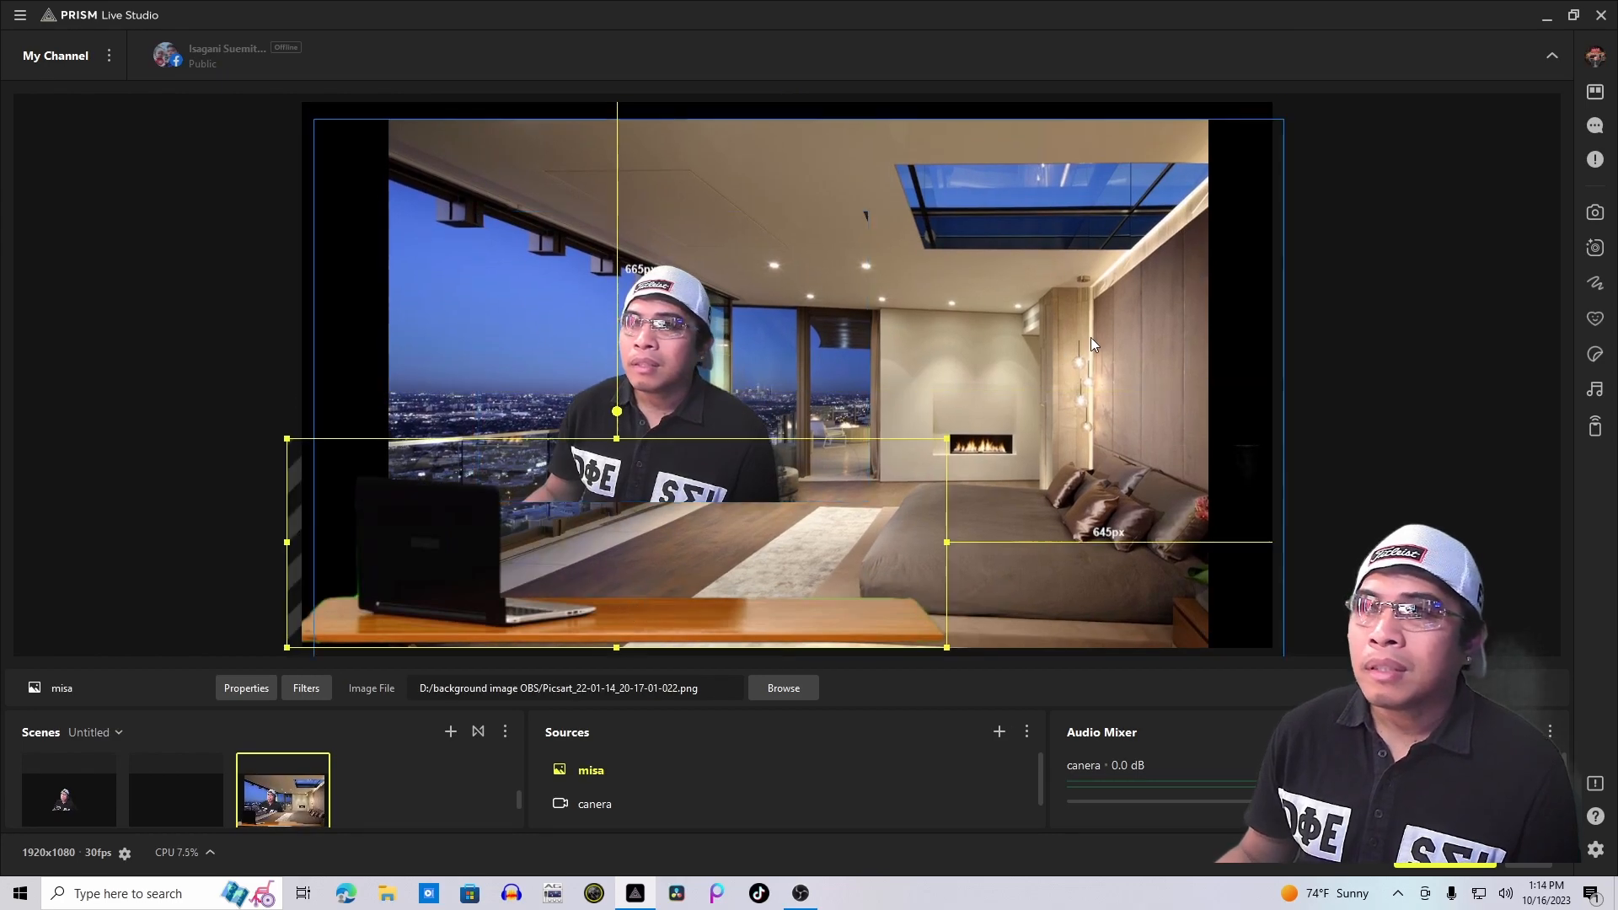
- Enlarge the room image beyond the canvas and reposition it so the picture reaches the canvas's left edge
click(968, 266)
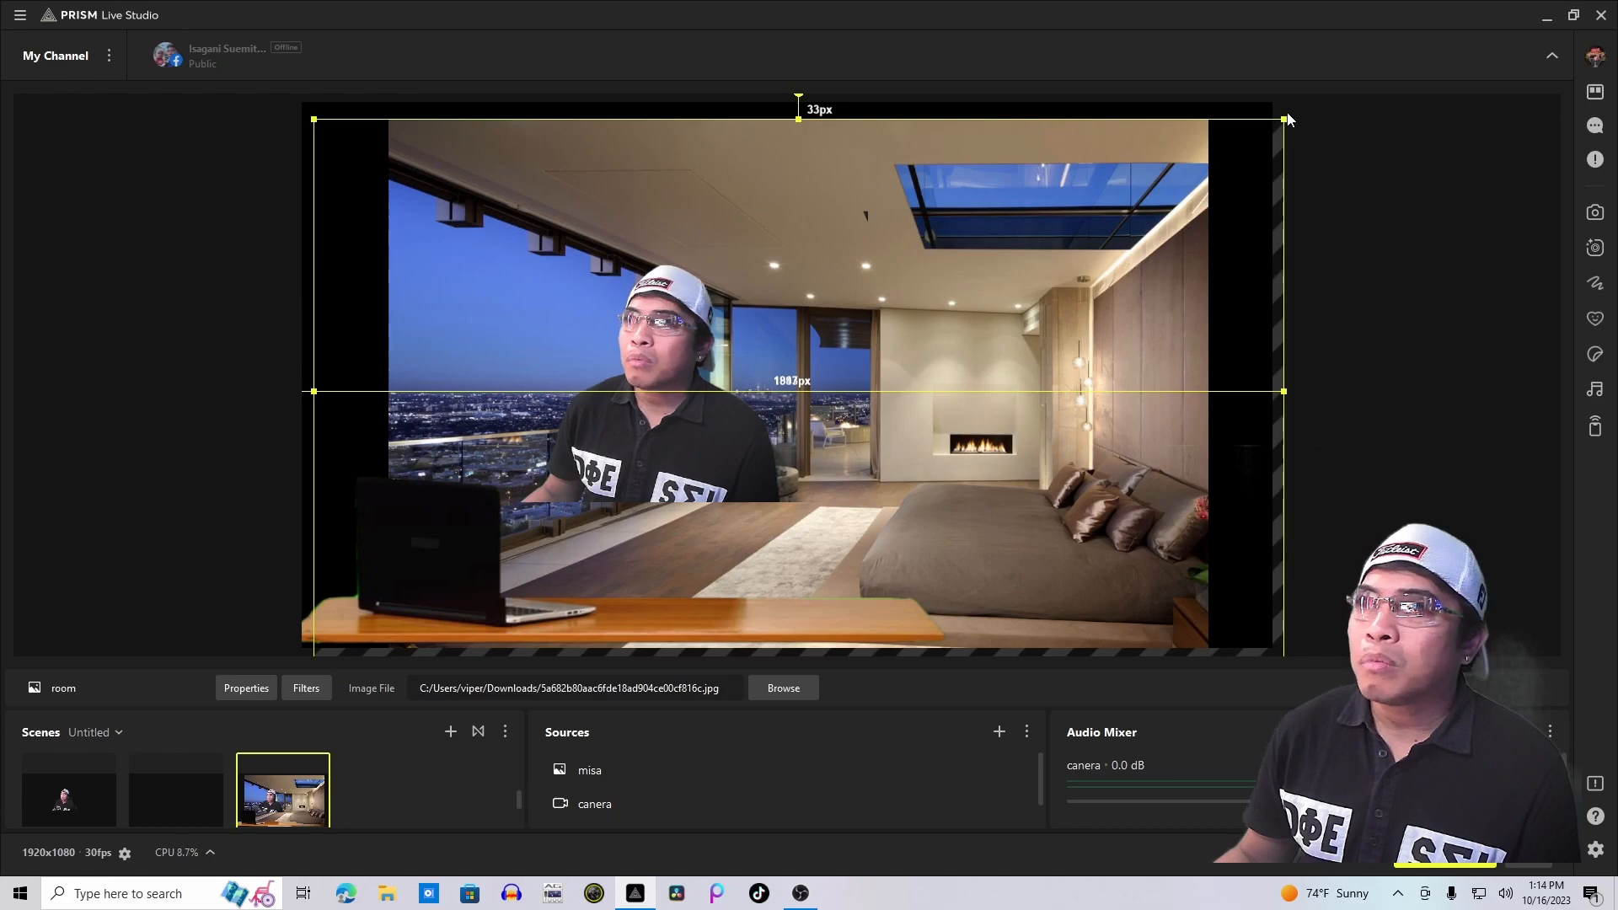
drag(1284, 119, 1476, 38)
drag(1347, 288, 1227, 316)
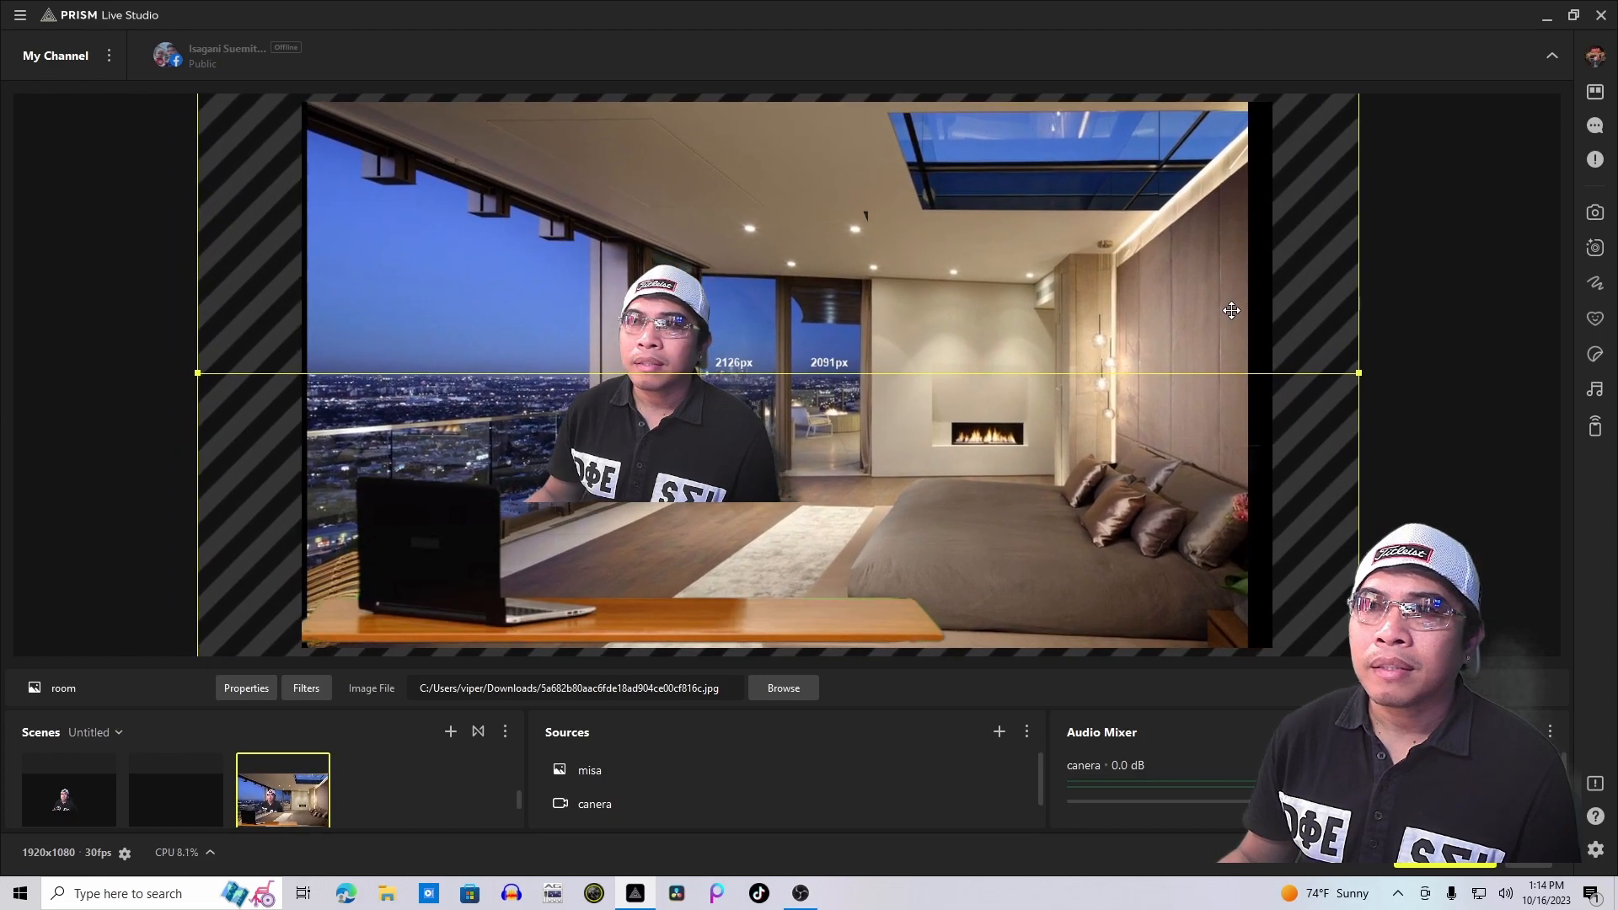
- Lower the misa desk image slightly so it extends past the bottom edge of the canvas, and deselect it
click(757, 579)
drag(759, 585, 751, 596)
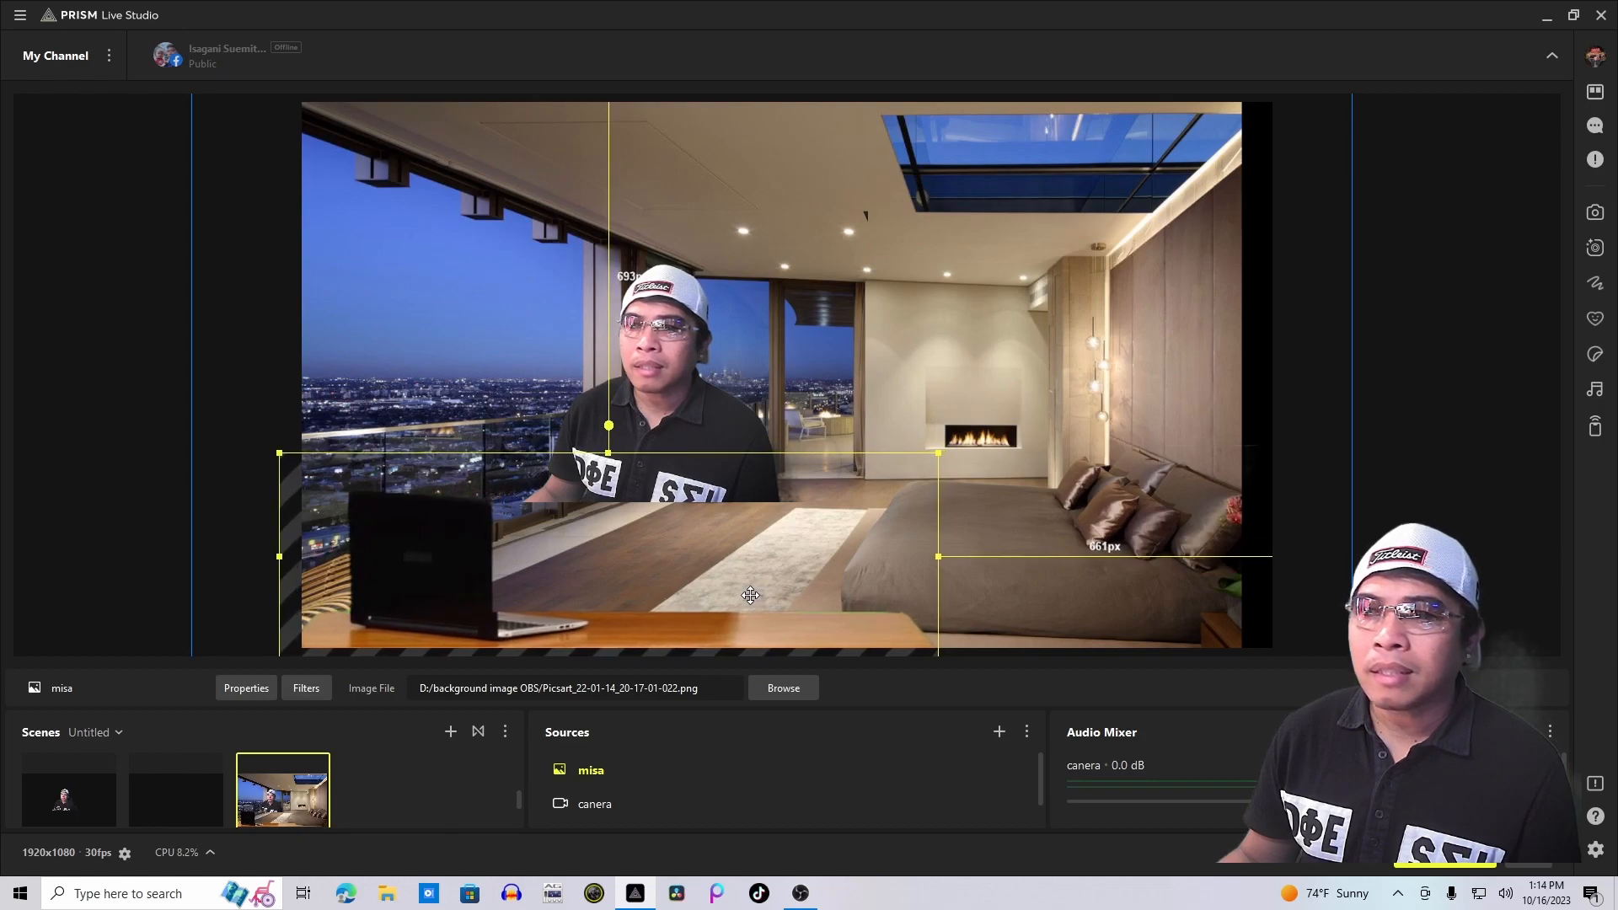
click(1456, 481)
- Move the canera source down to sit behind the desk, enlarge it, adjust its position beside the laptop, and deselect it
drag(696, 372, 743, 482)
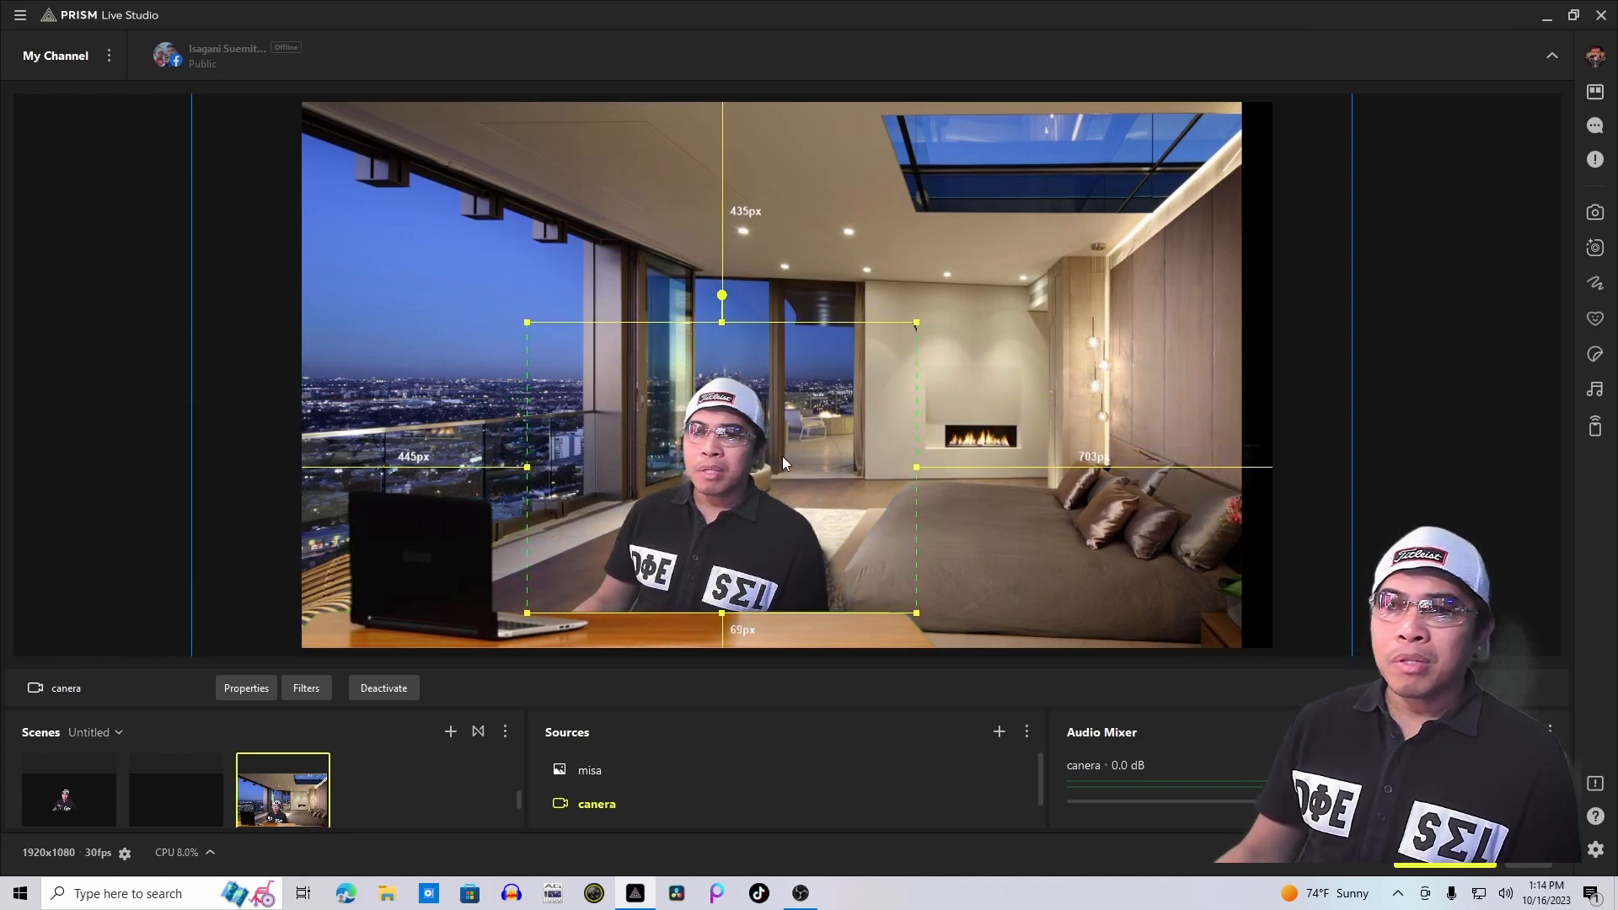
drag(917, 326, 1008, 280)
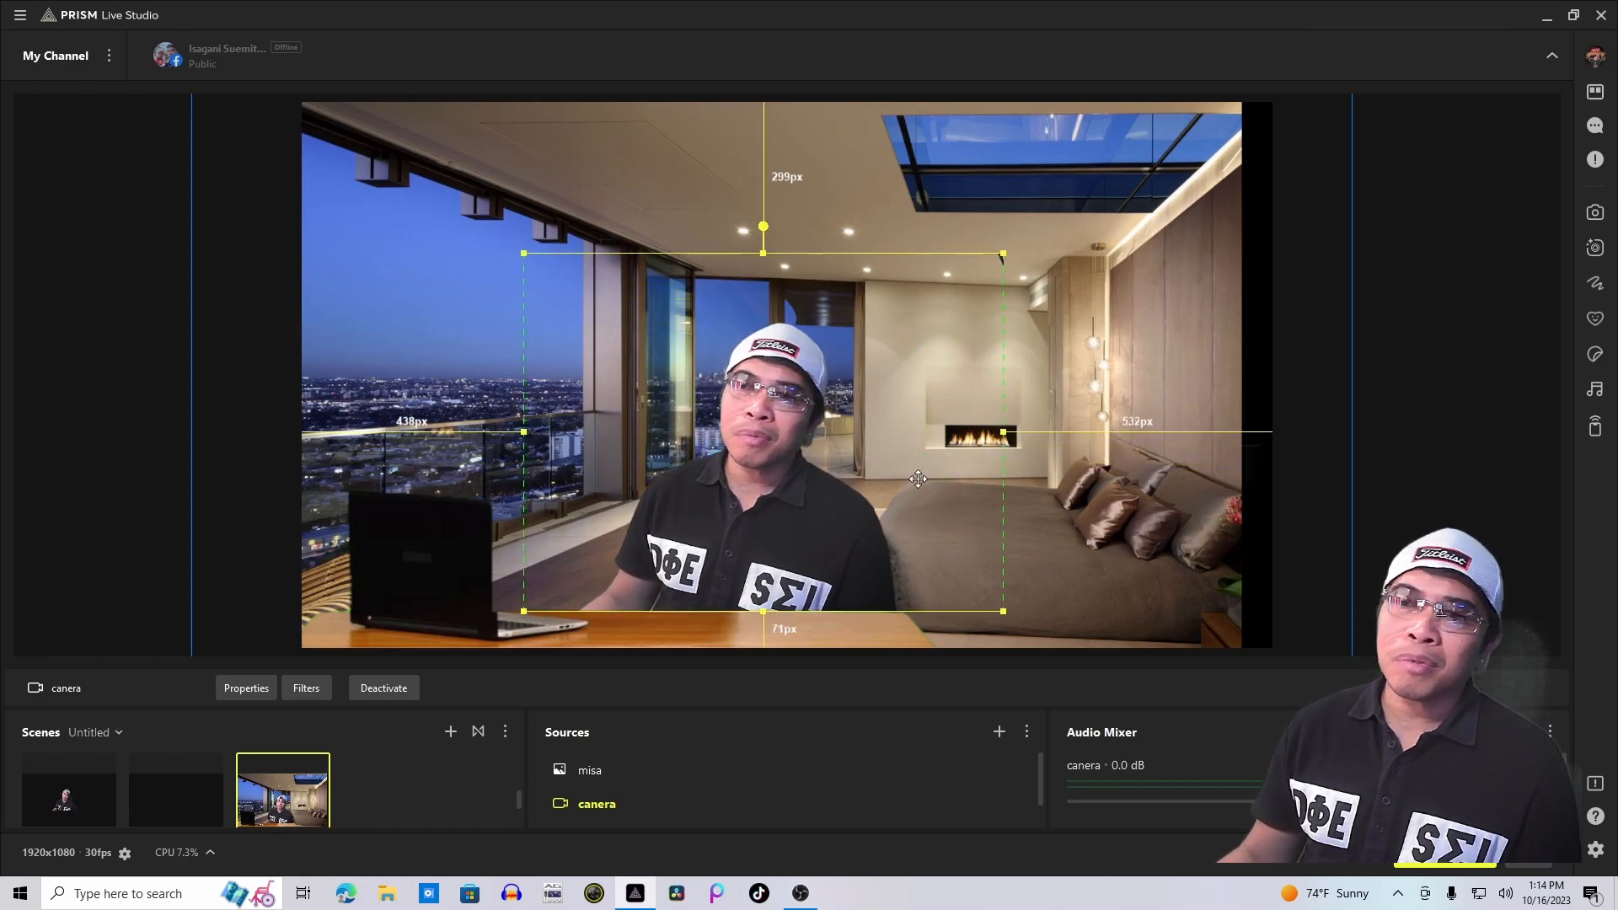
drag(900, 480, 893, 479)
click(1389, 413)
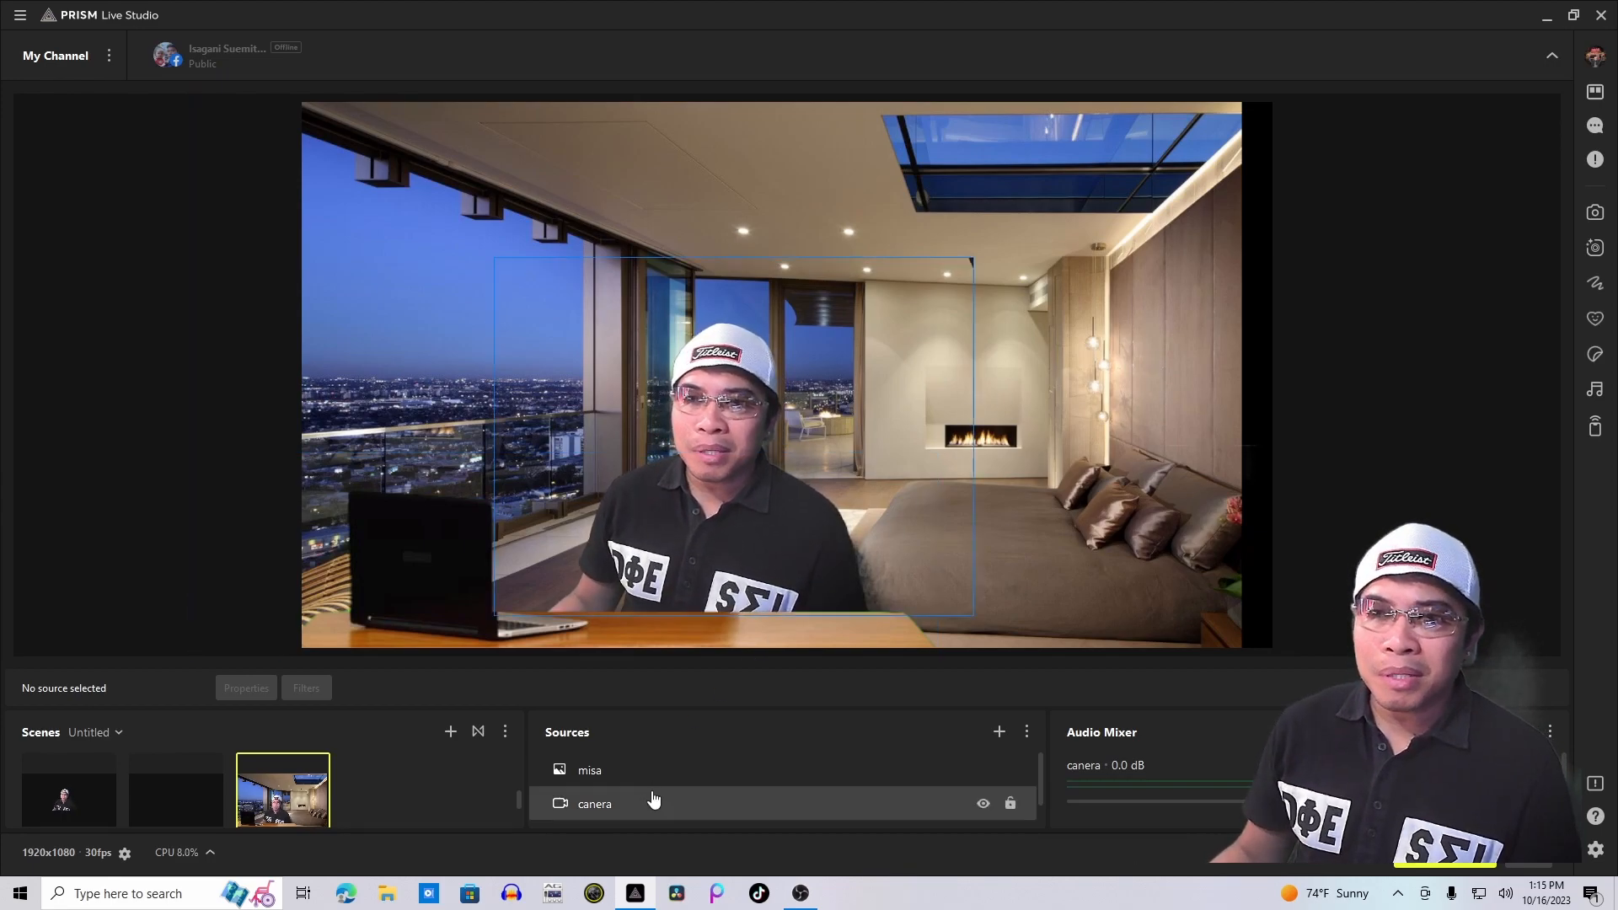
scroll(831, 766, down, 1)
scroll(831, 765, up, 1)
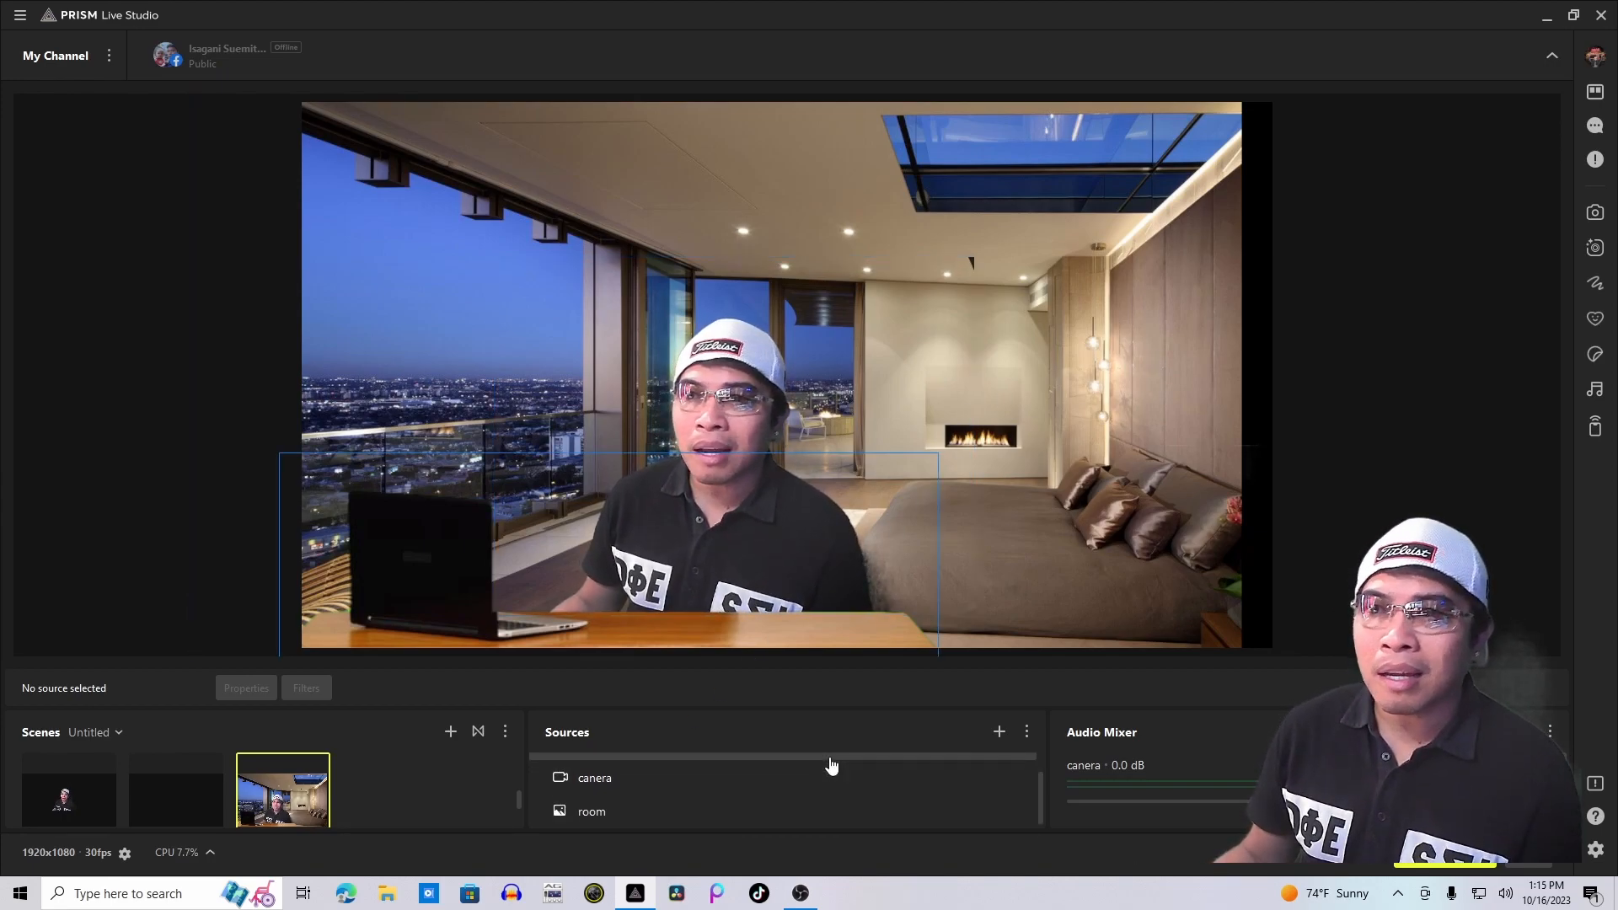
scroll(831, 765, down, 1)
scroll(831, 765, up, 1)
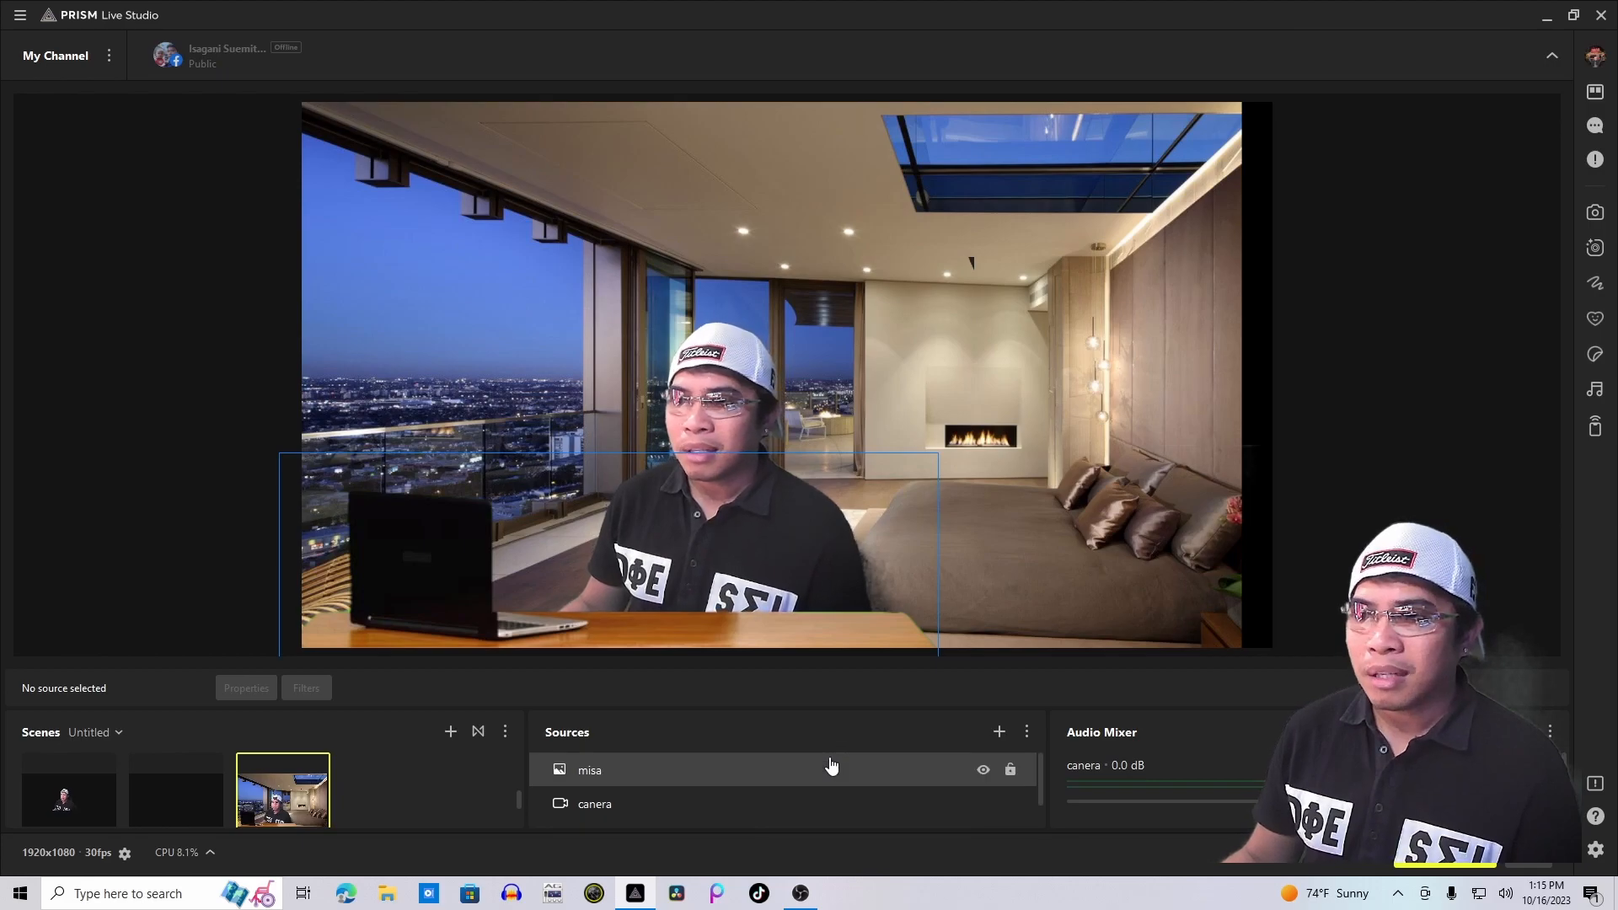
- Add a new Audio Visualizer source with its default properties and enlarge it across the upper middle of the canvas
click(999, 739)
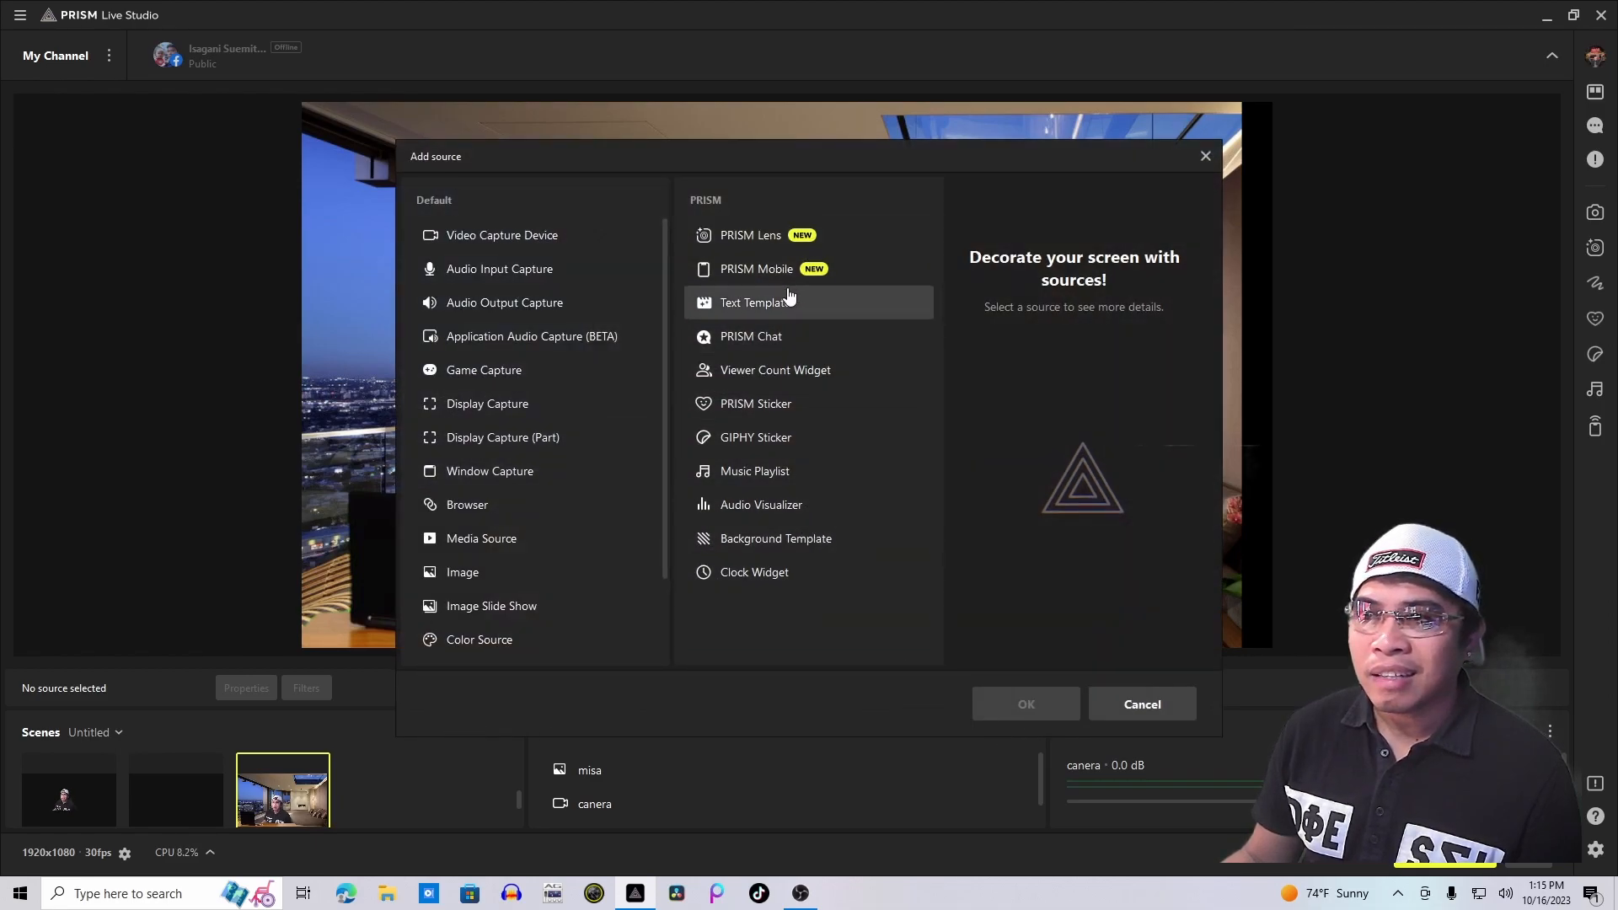
click(785, 510)
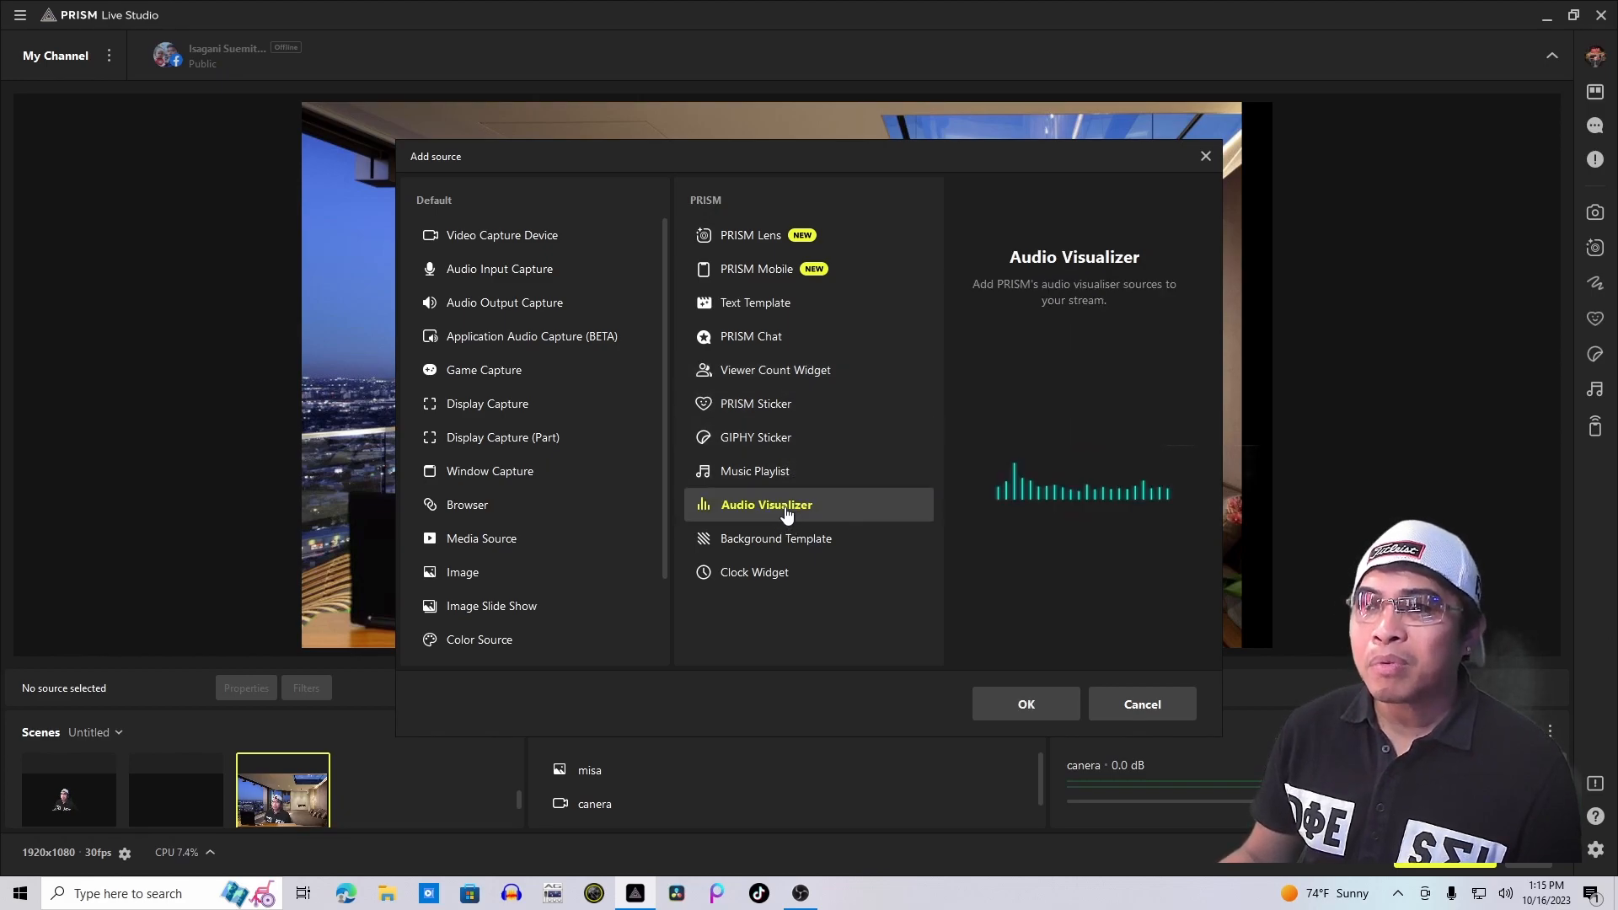
click(1027, 707)
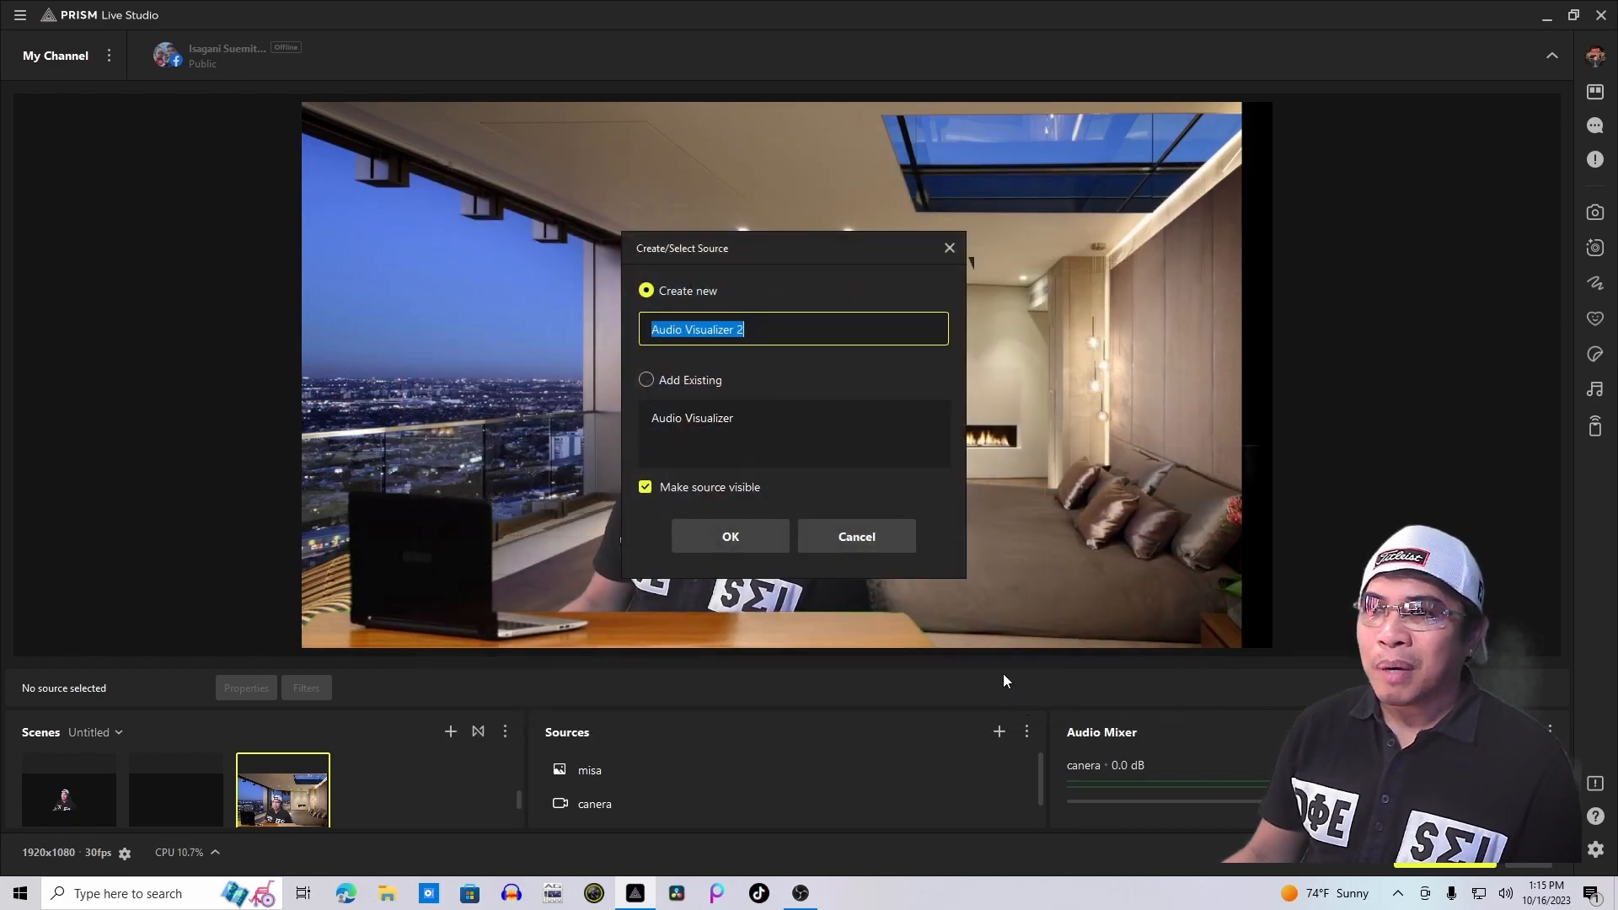
click(750, 537)
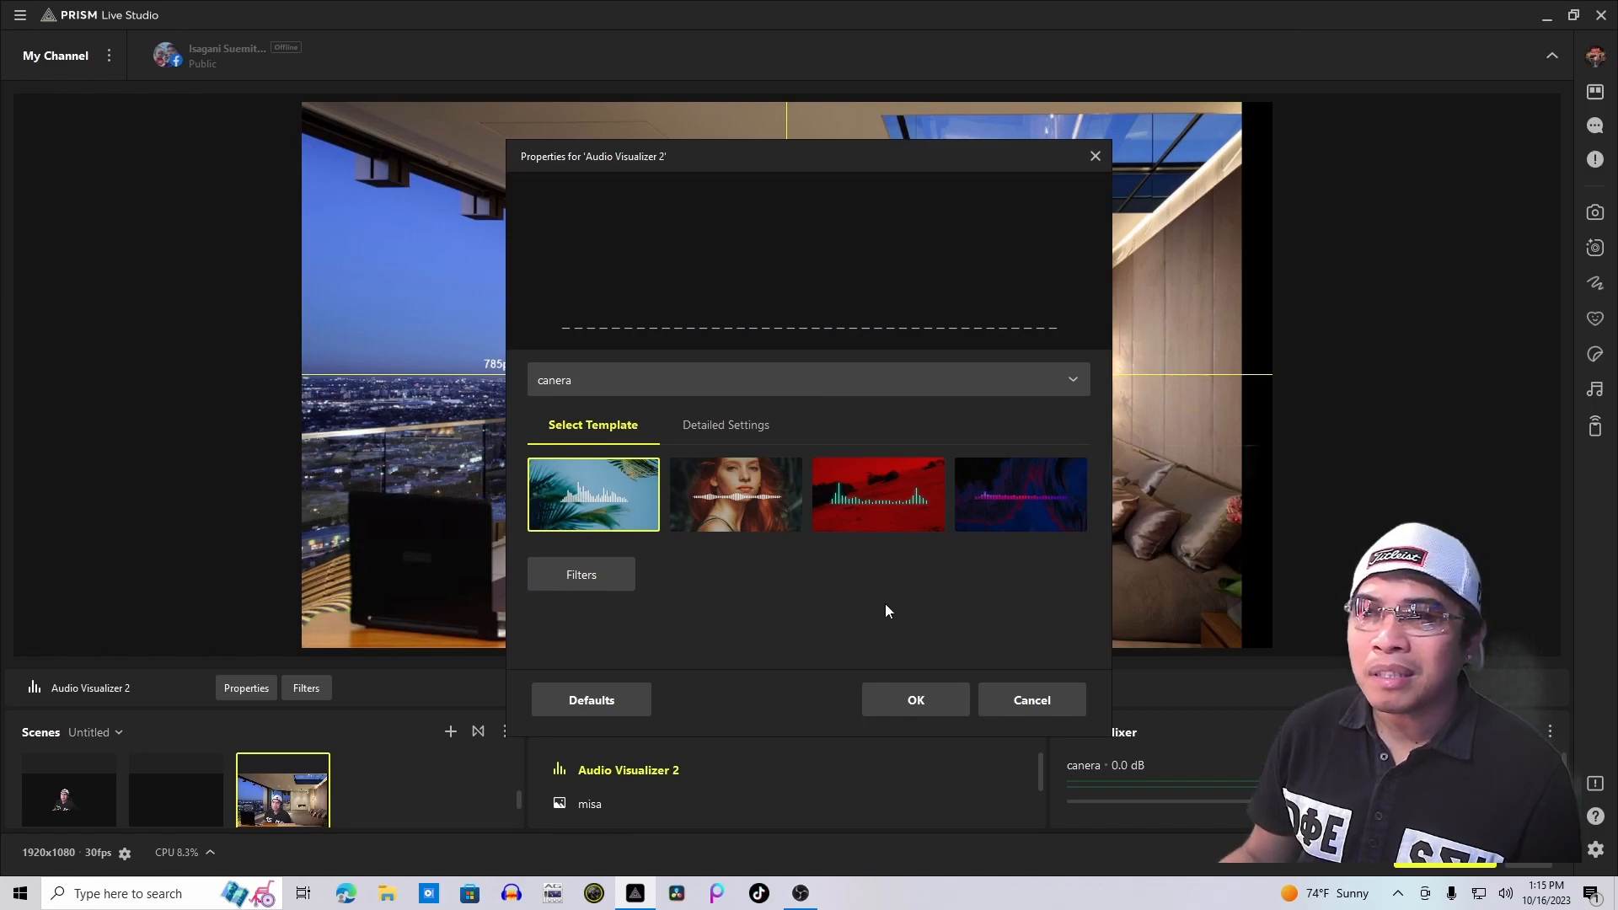
click(915, 700)
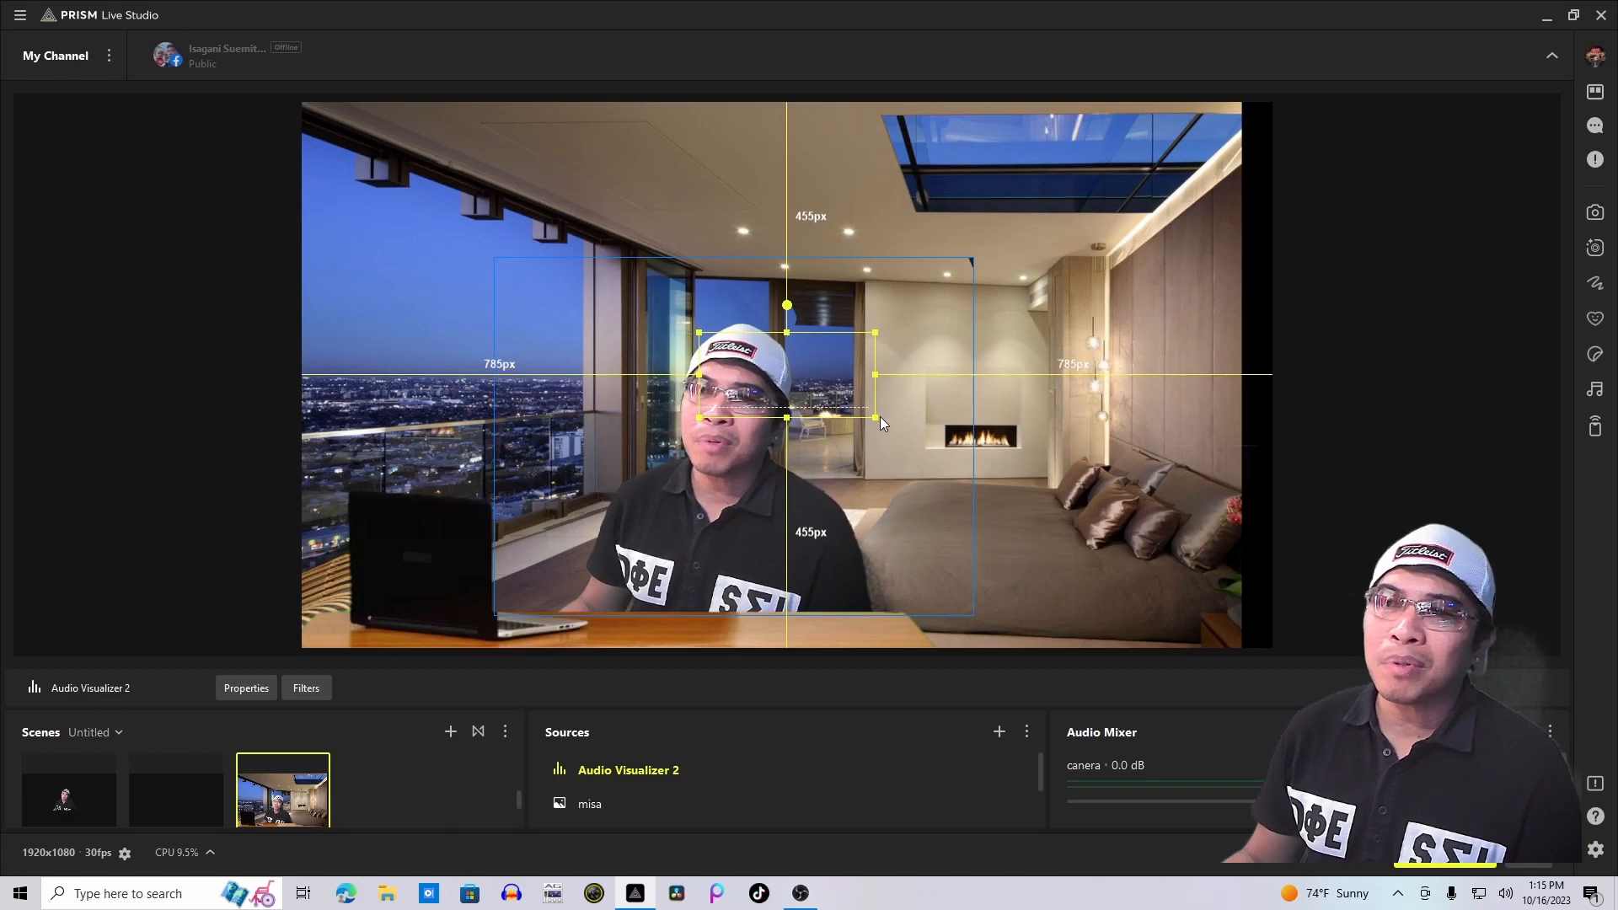
drag(873, 417, 960, 512)
drag(1051, 443, 828, 346)
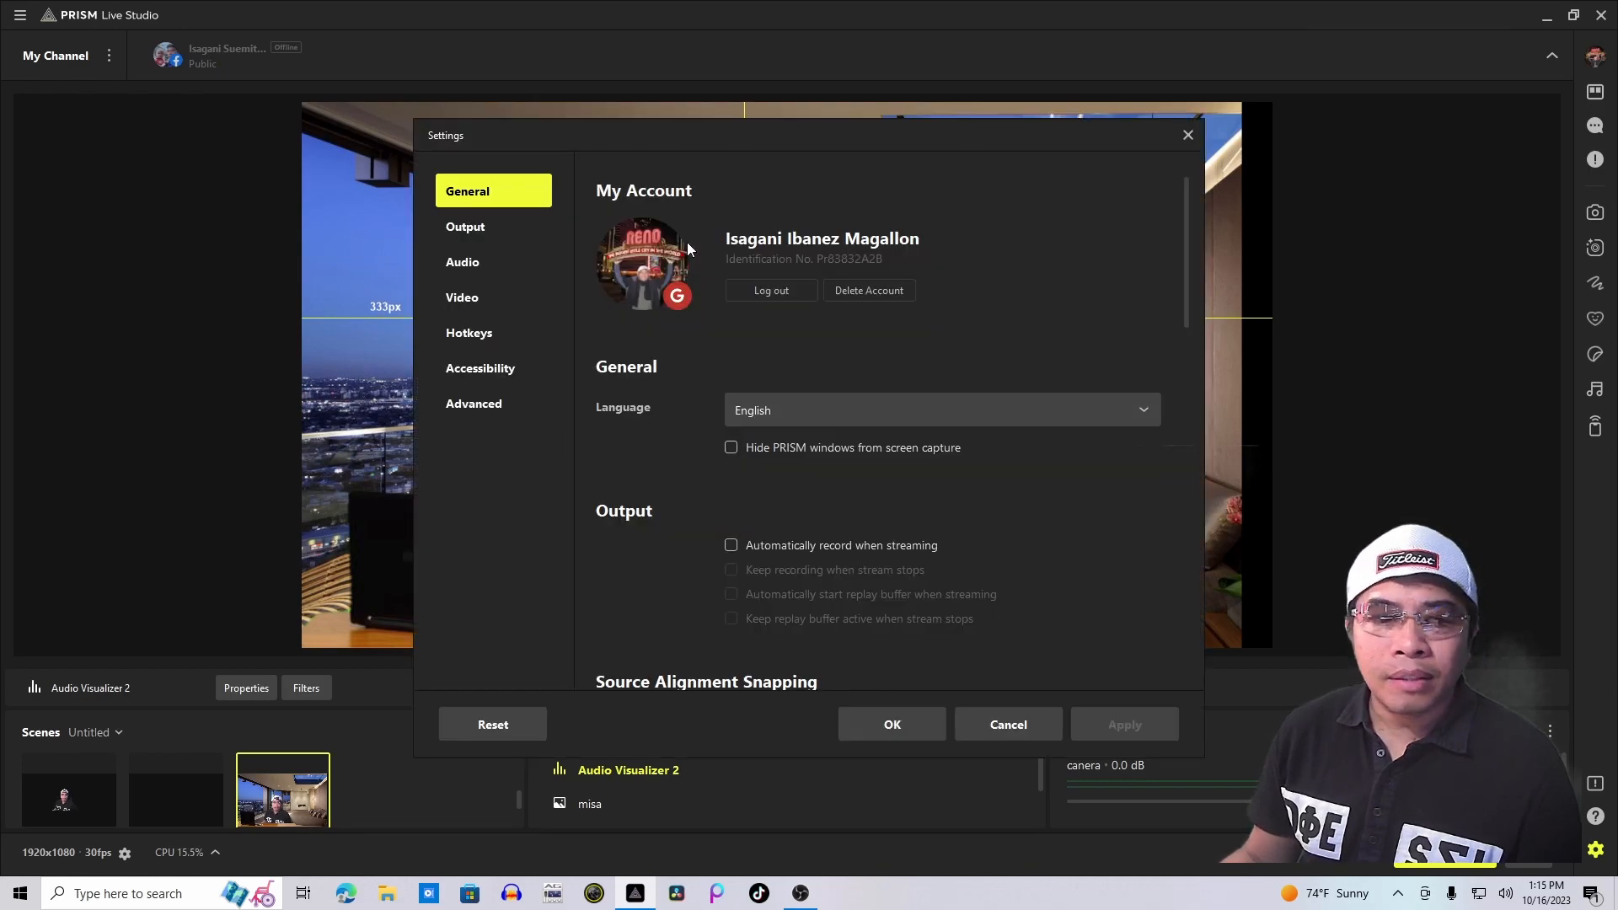
- Check which device is assigned to Mic/Auxiliary Audio in the audio settings
click(469, 277)
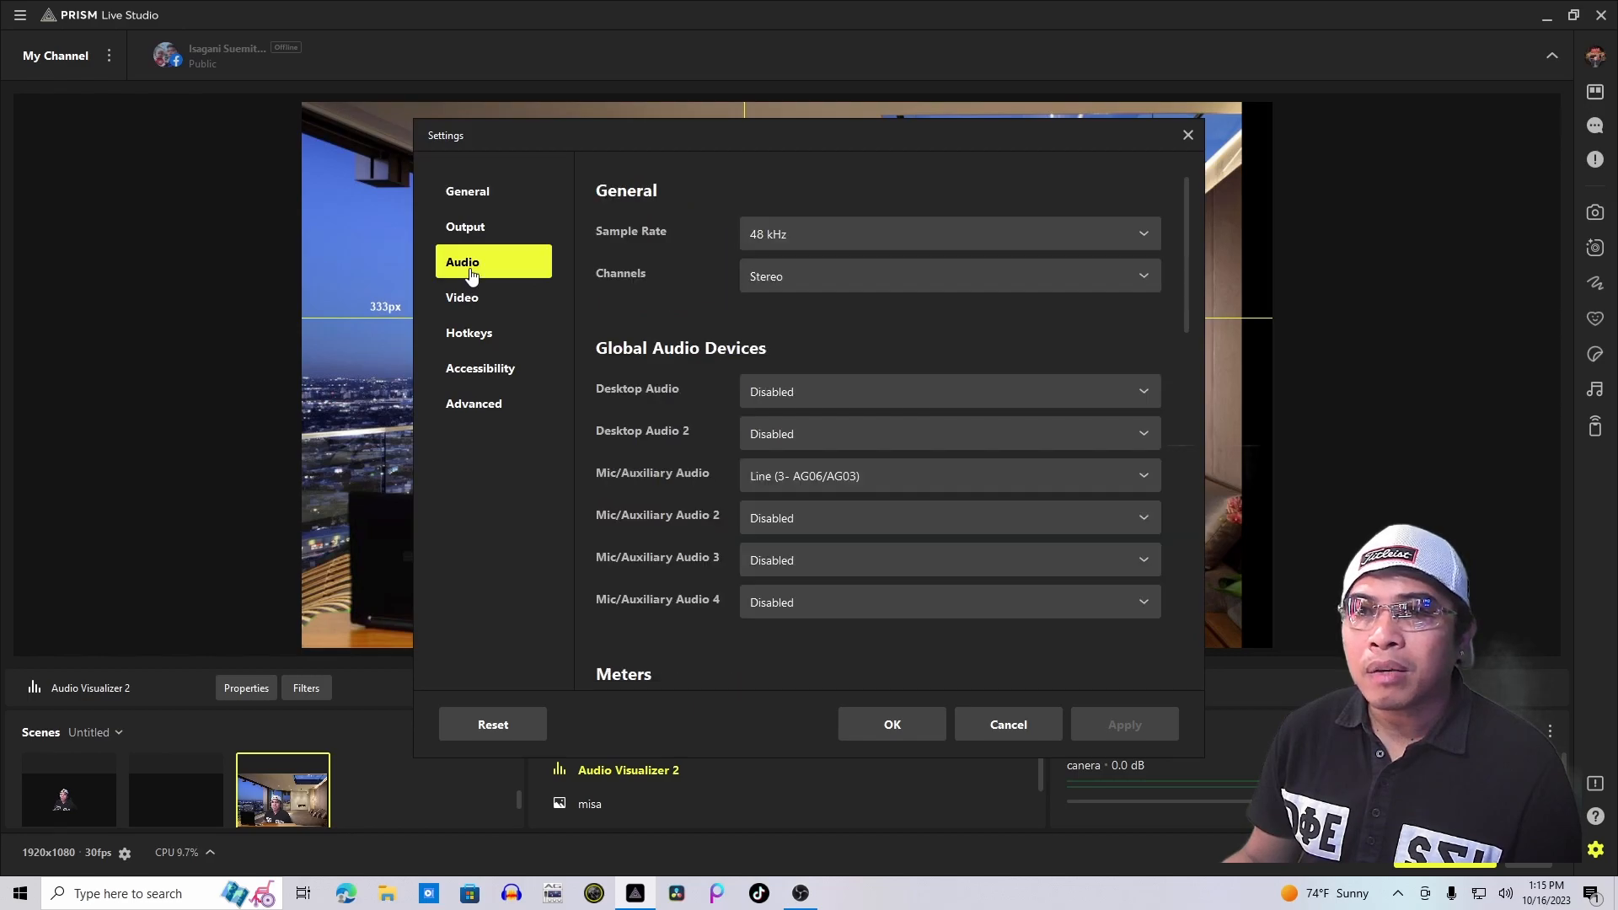
click(898, 479)
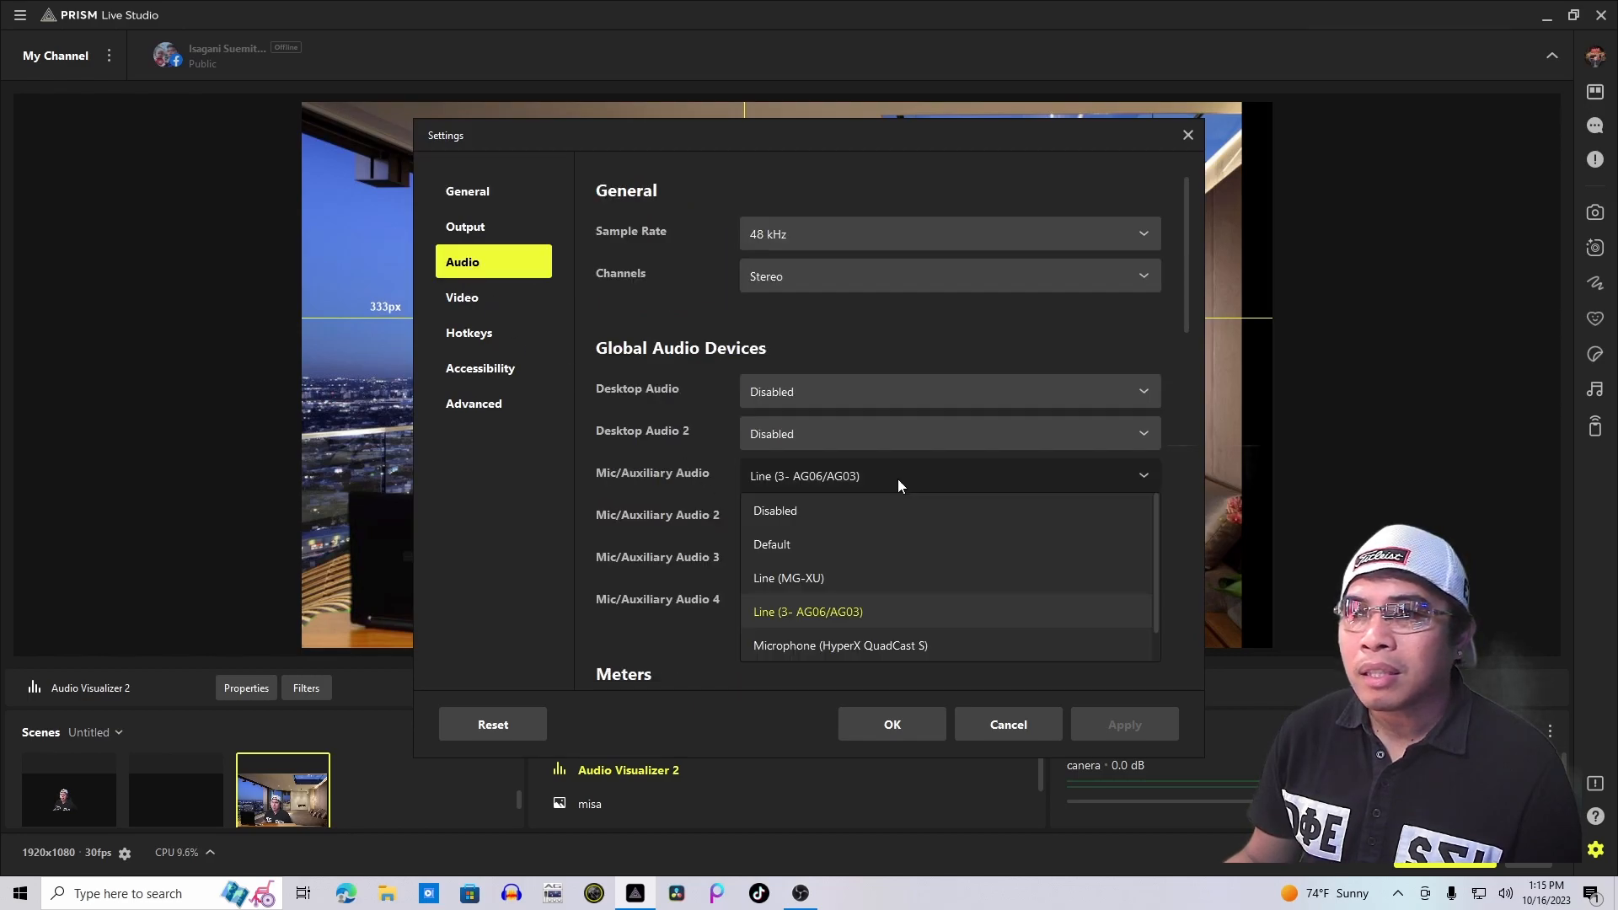
click(911, 733)
click(911, 733)
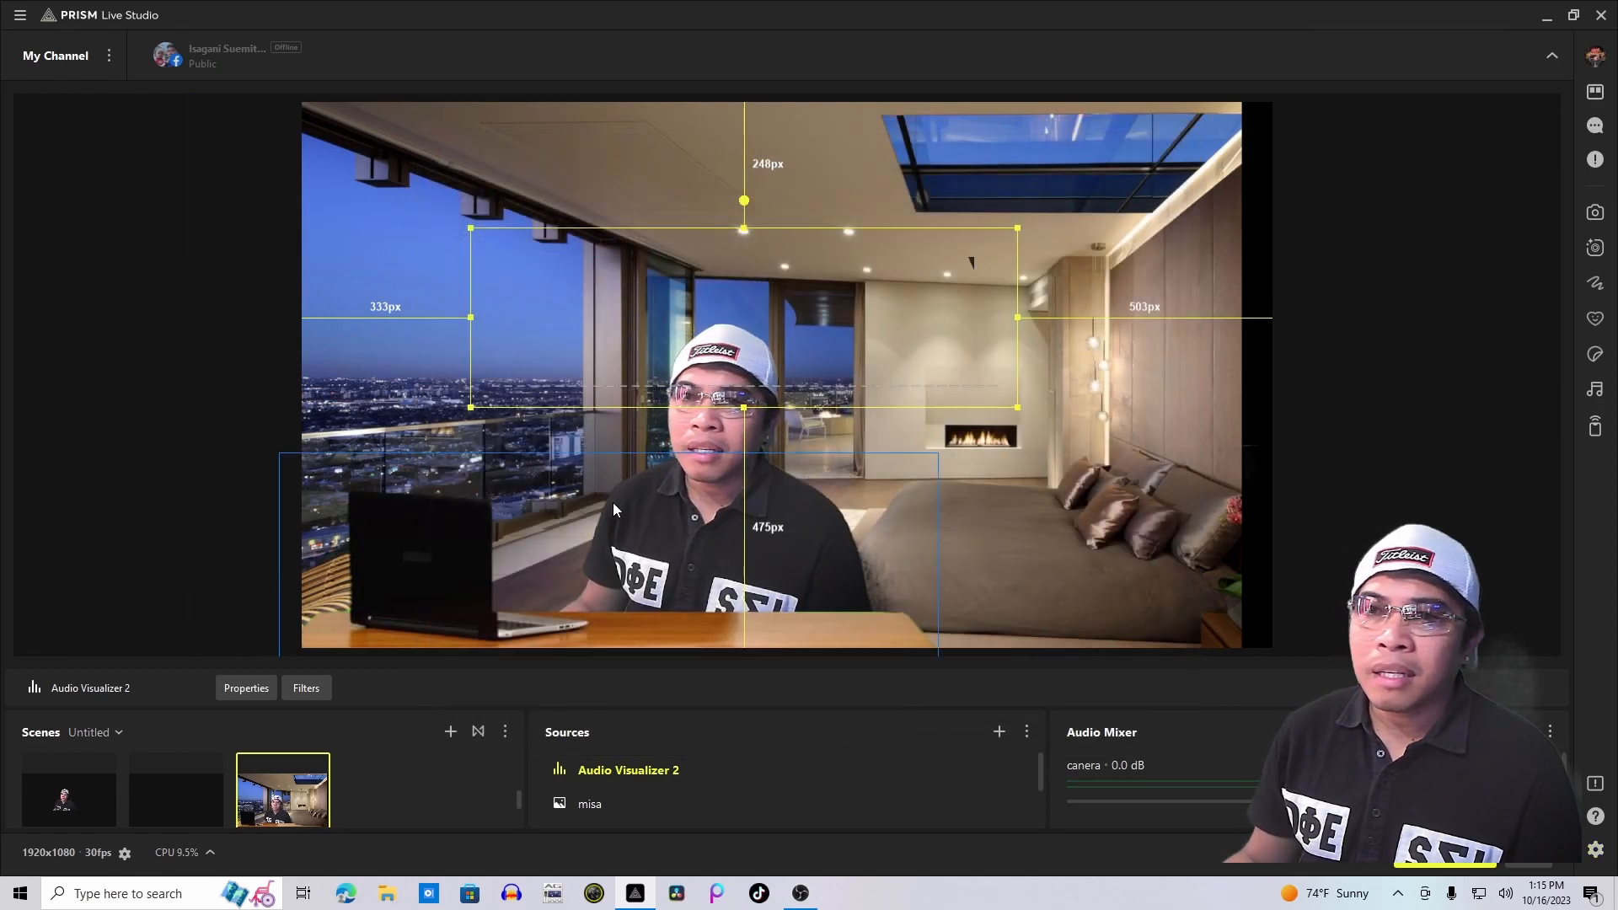
- Set the Audio Visualizer 2 source's audio input to Mic / Auxiliary device, move it to the canvas's bottom-left corner, and deselect it
click(756, 349)
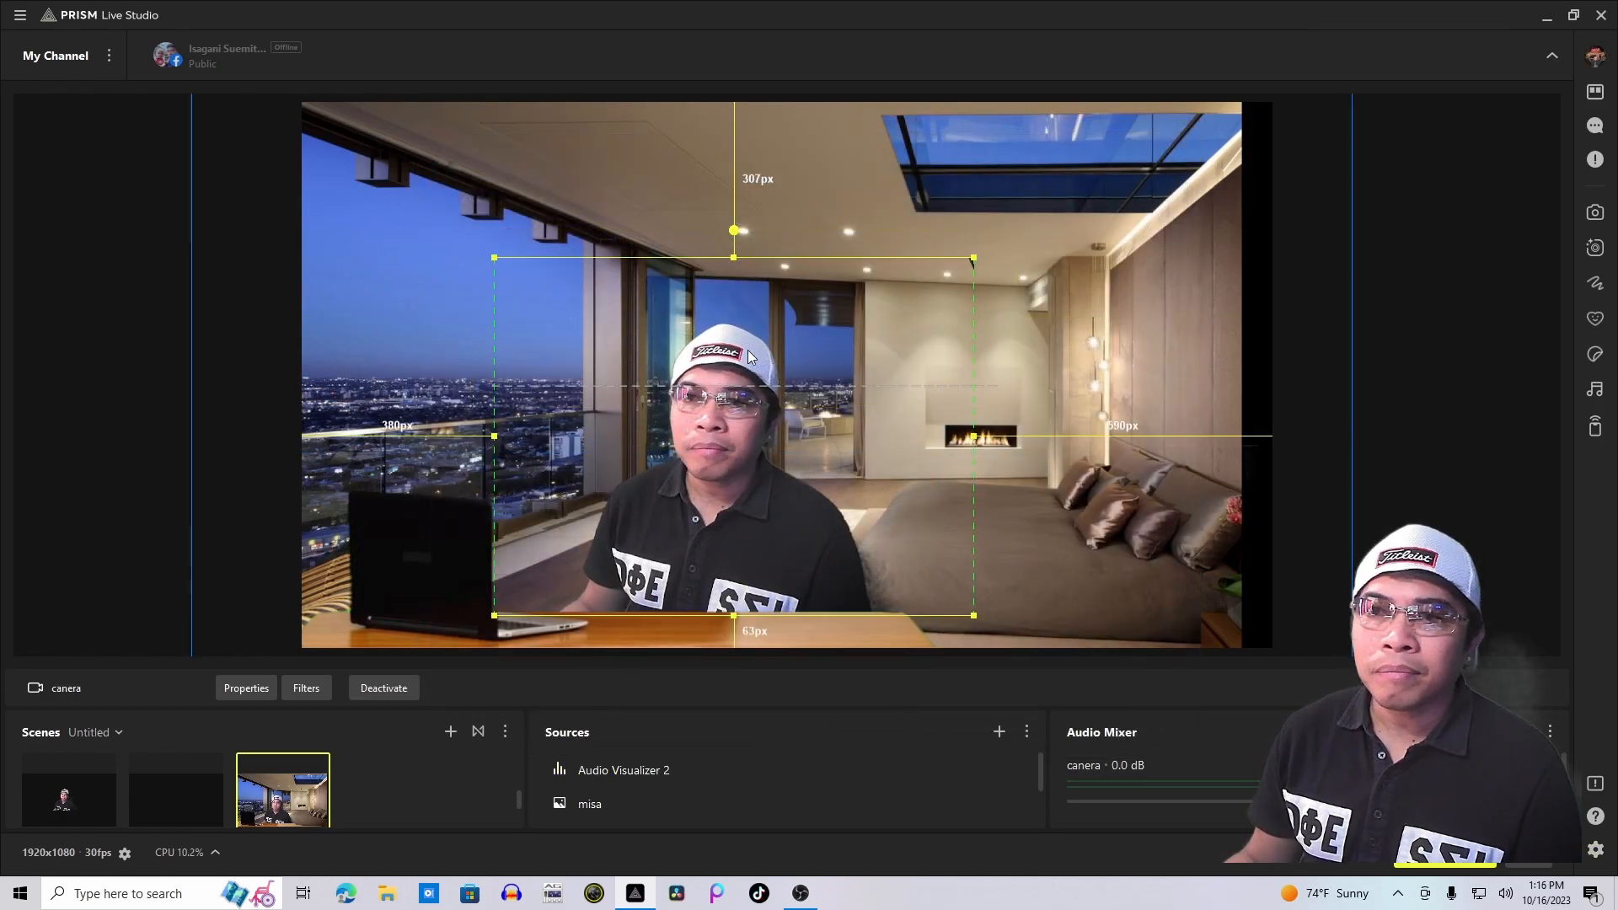
click(688, 770)
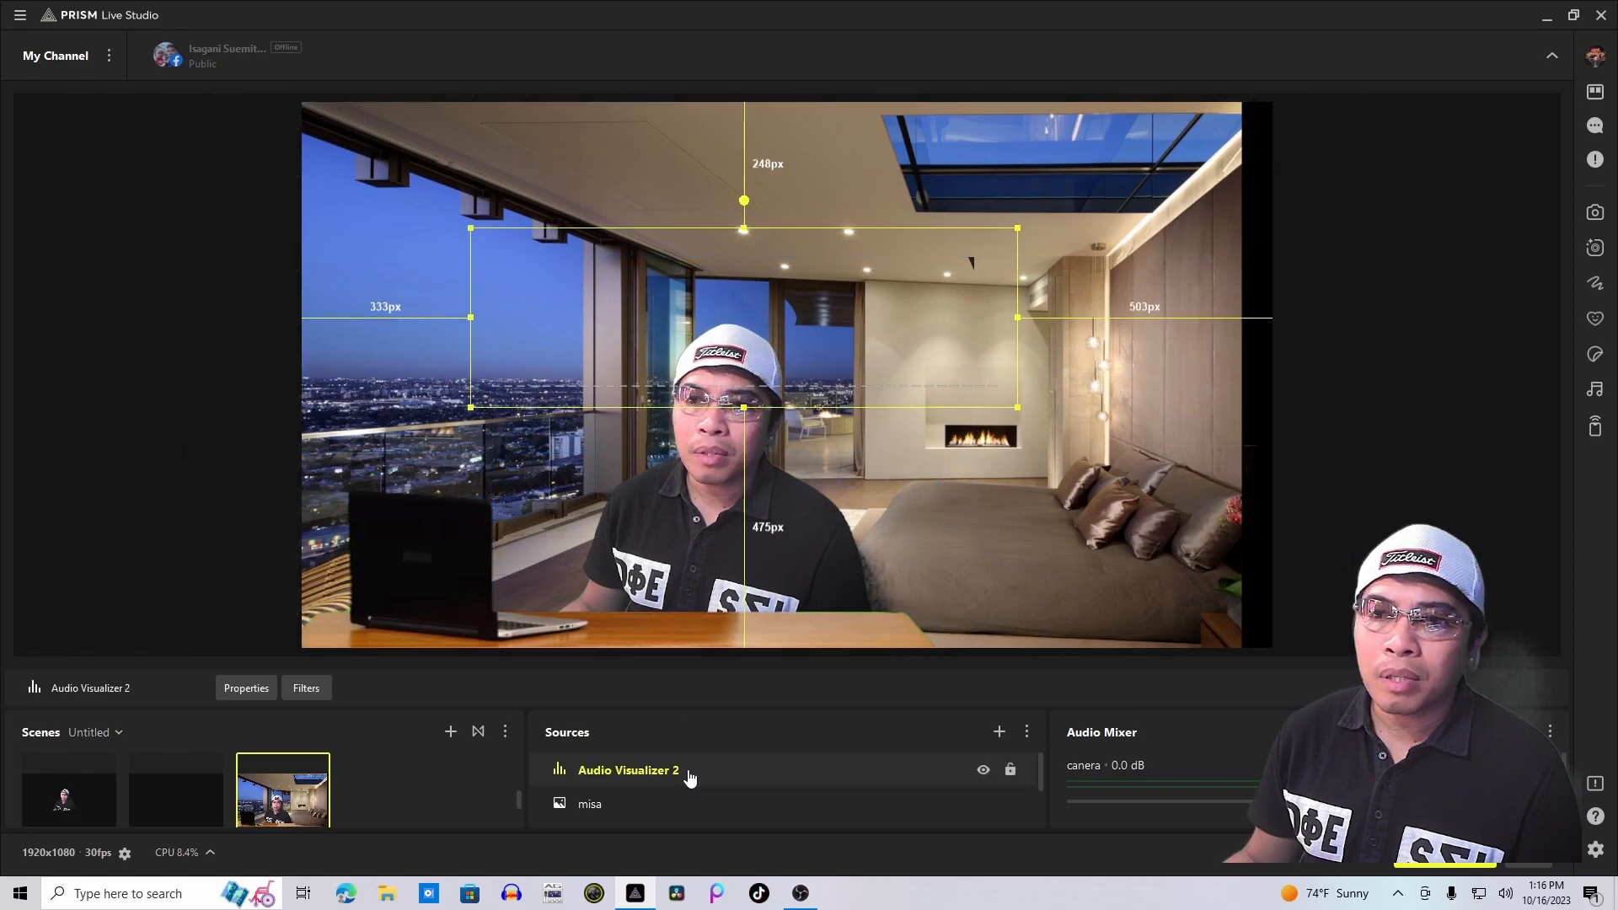
click(267, 691)
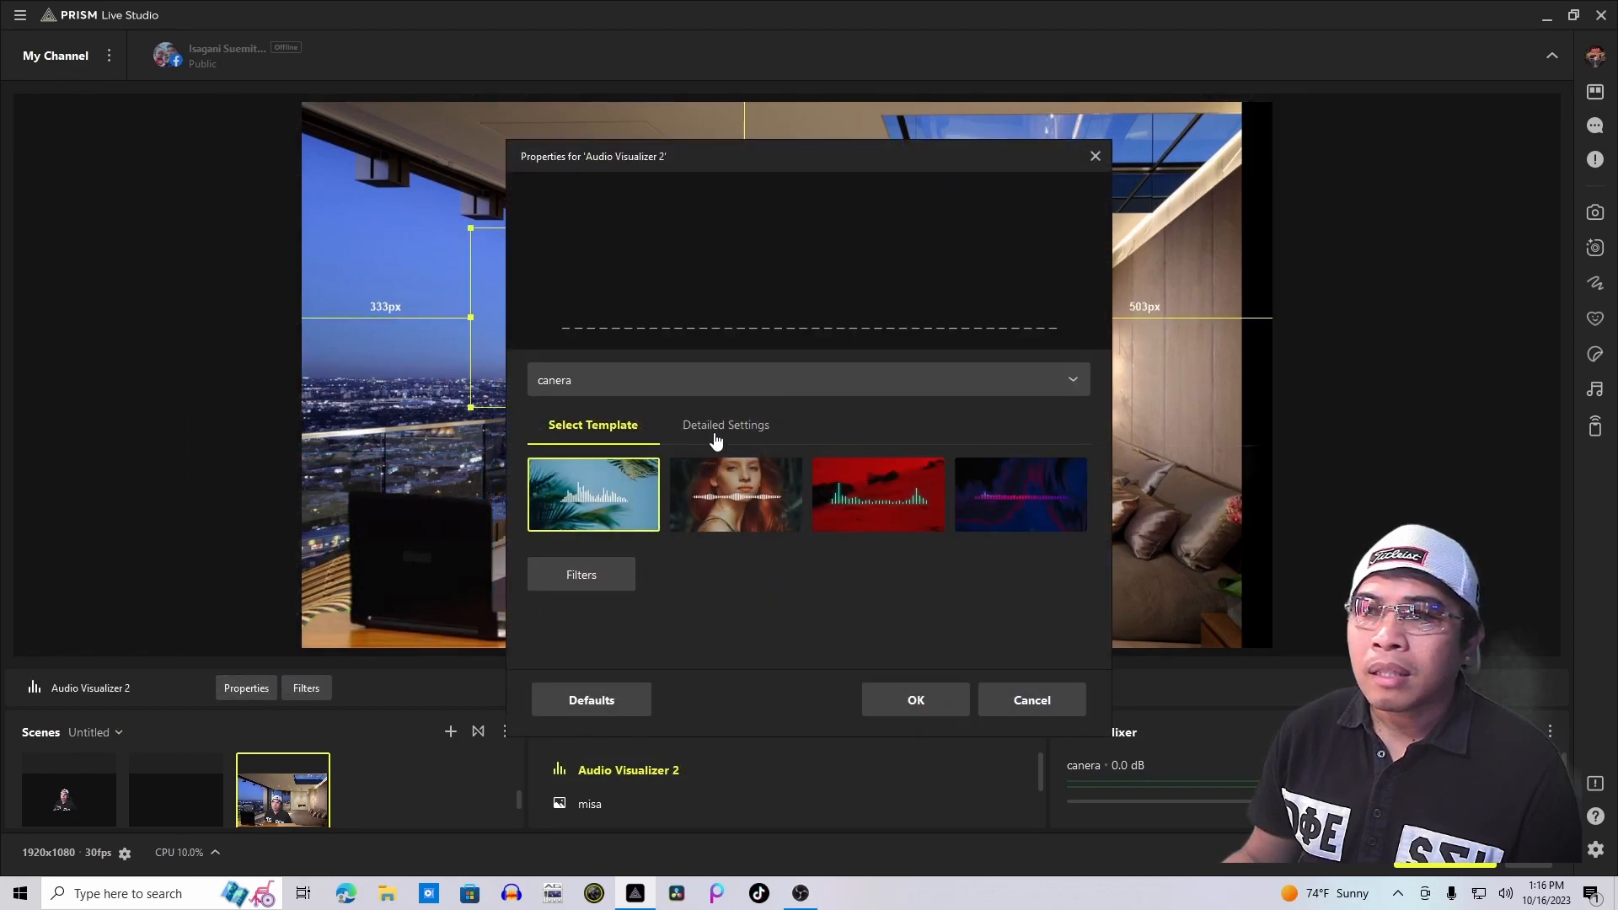
click(1052, 385)
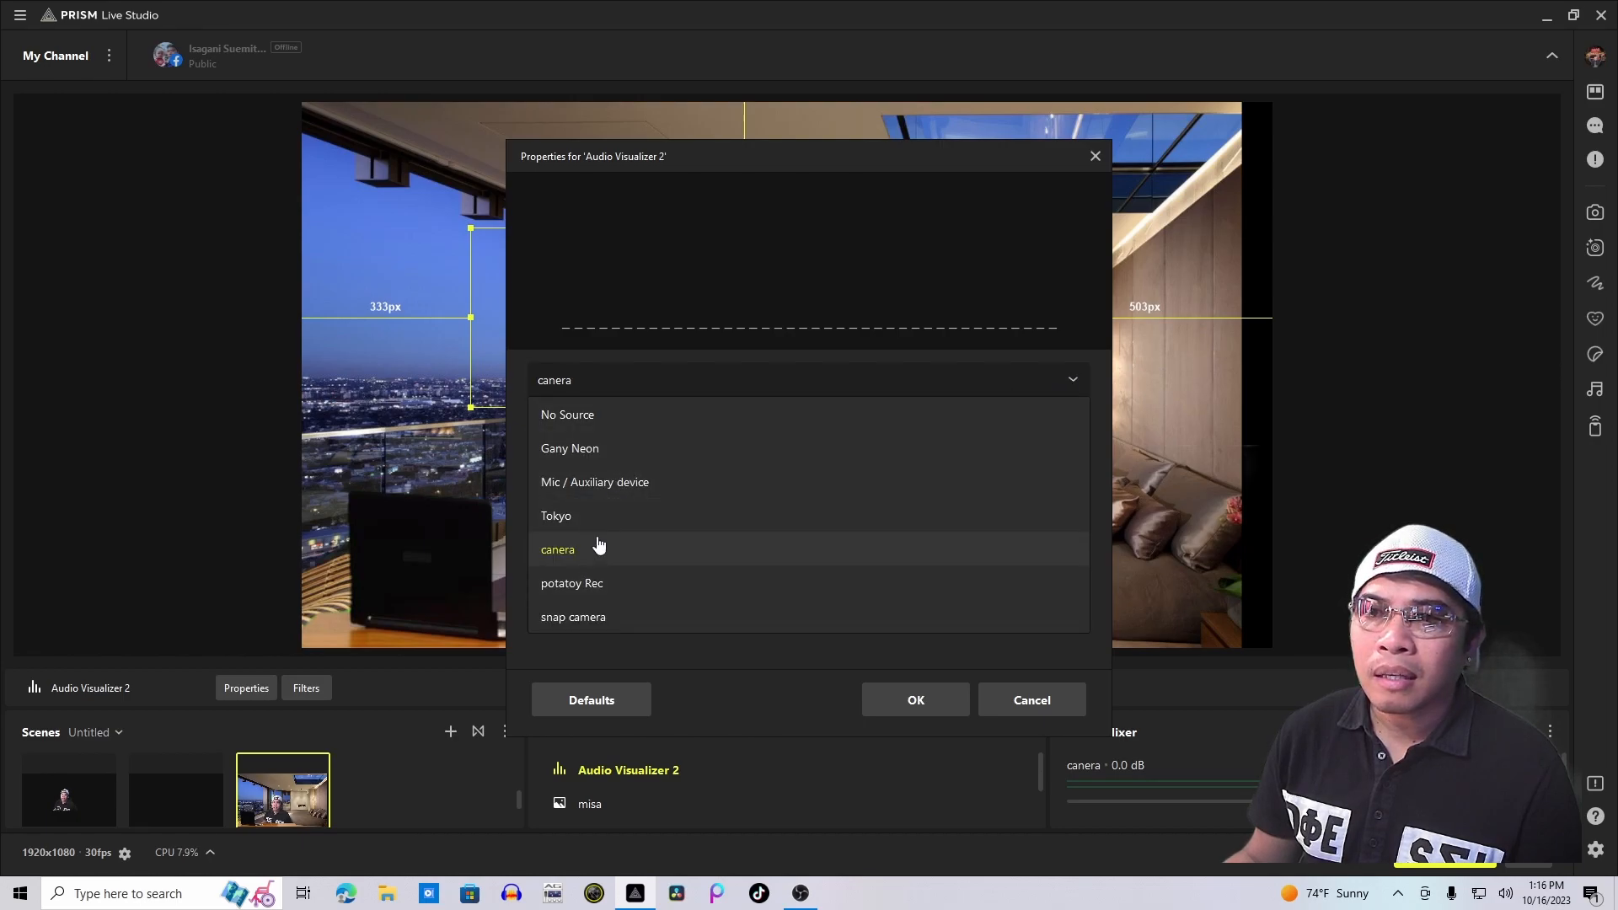
click(632, 493)
click(917, 700)
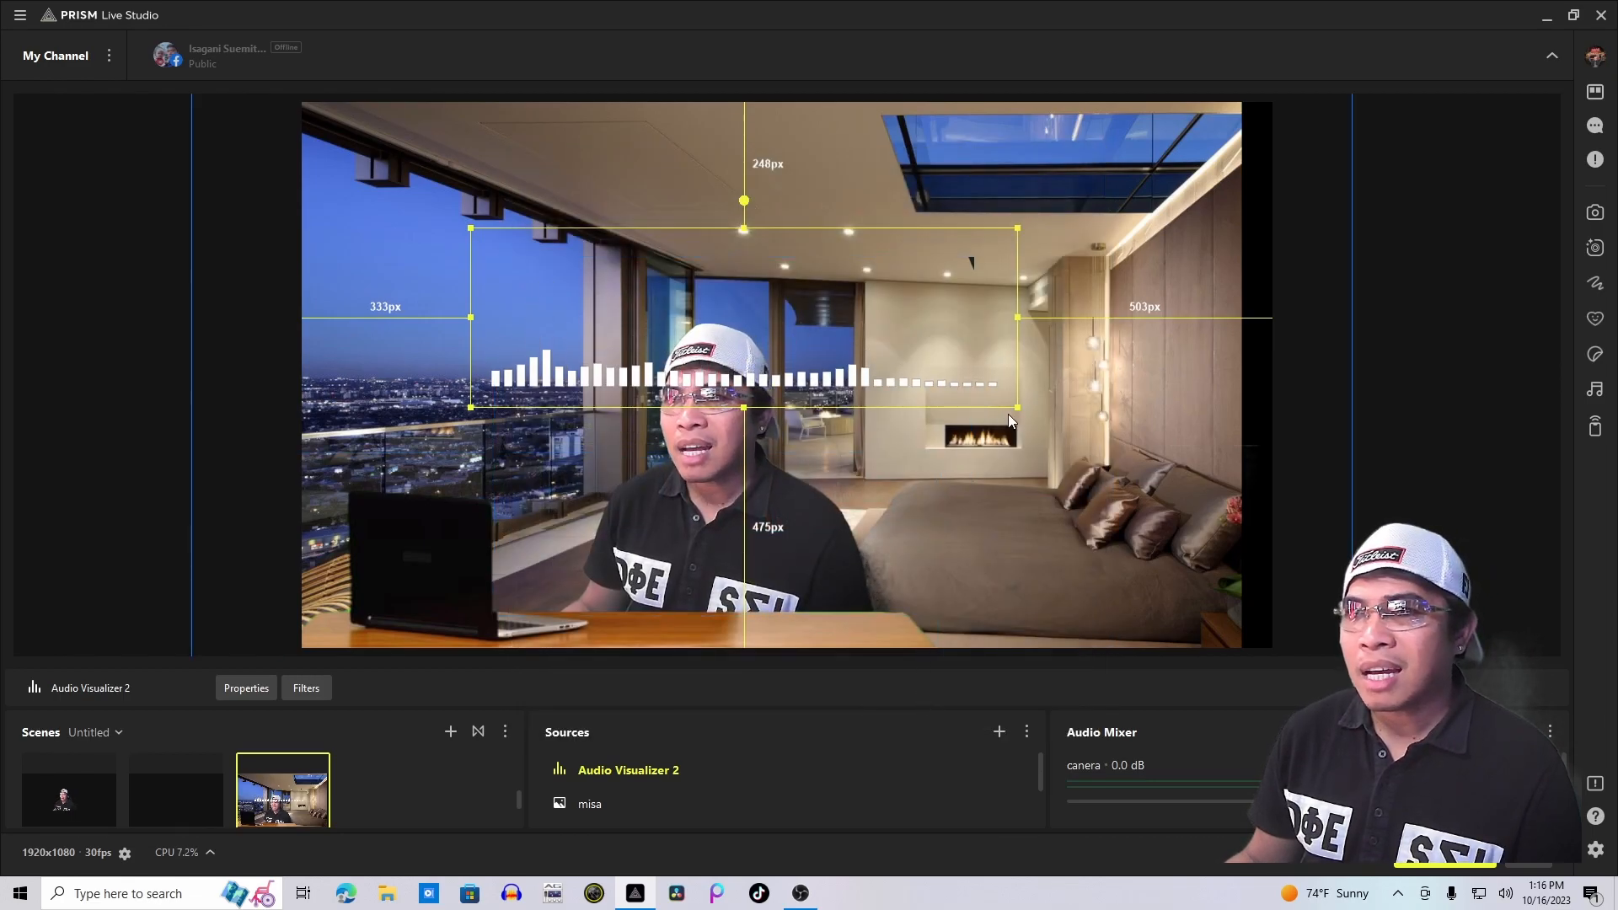
drag(938, 335, 749, 597)
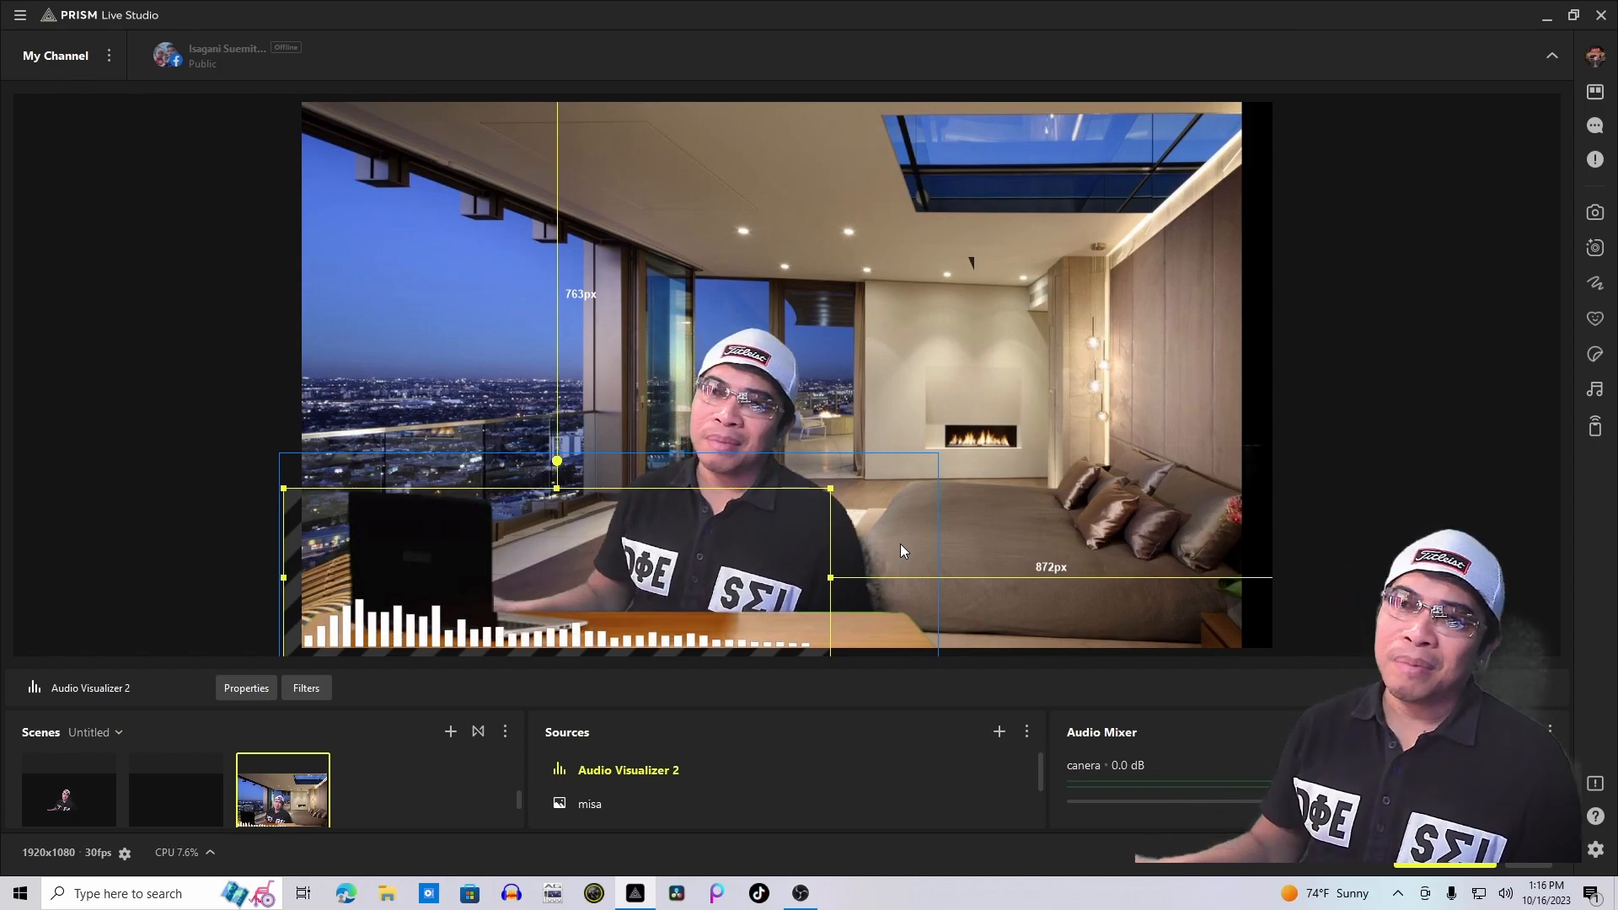
click(1335, 465)
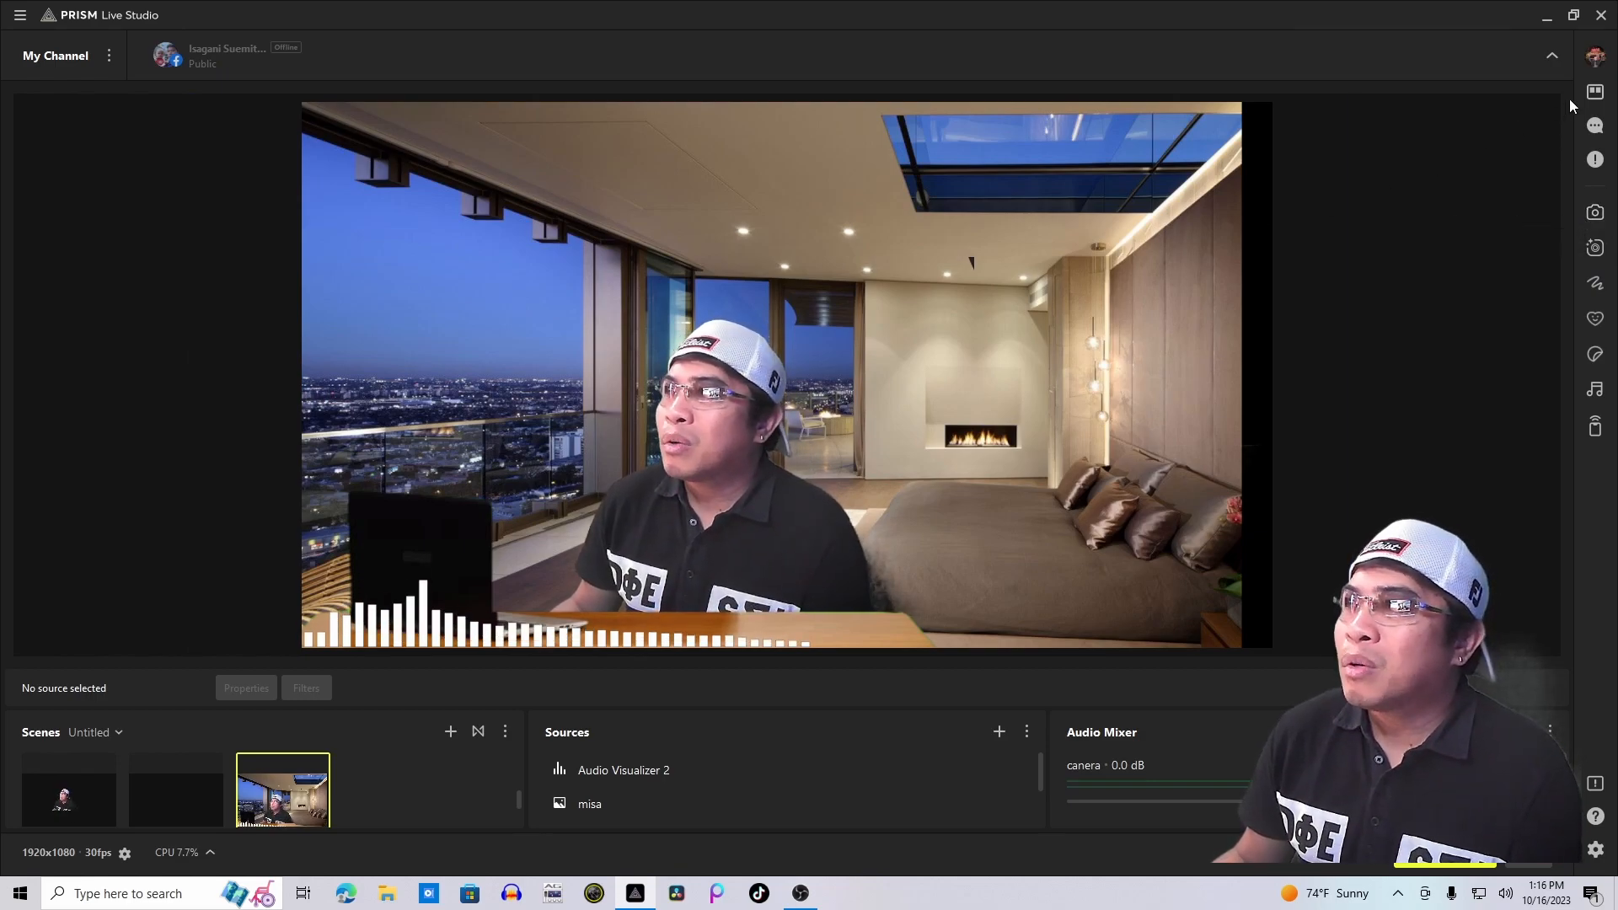
- Turn on the side-by-side Edit and Live view and add the LOVE YOU hearts sticker from the PRISM Sticker Love category
click(1594, 94)
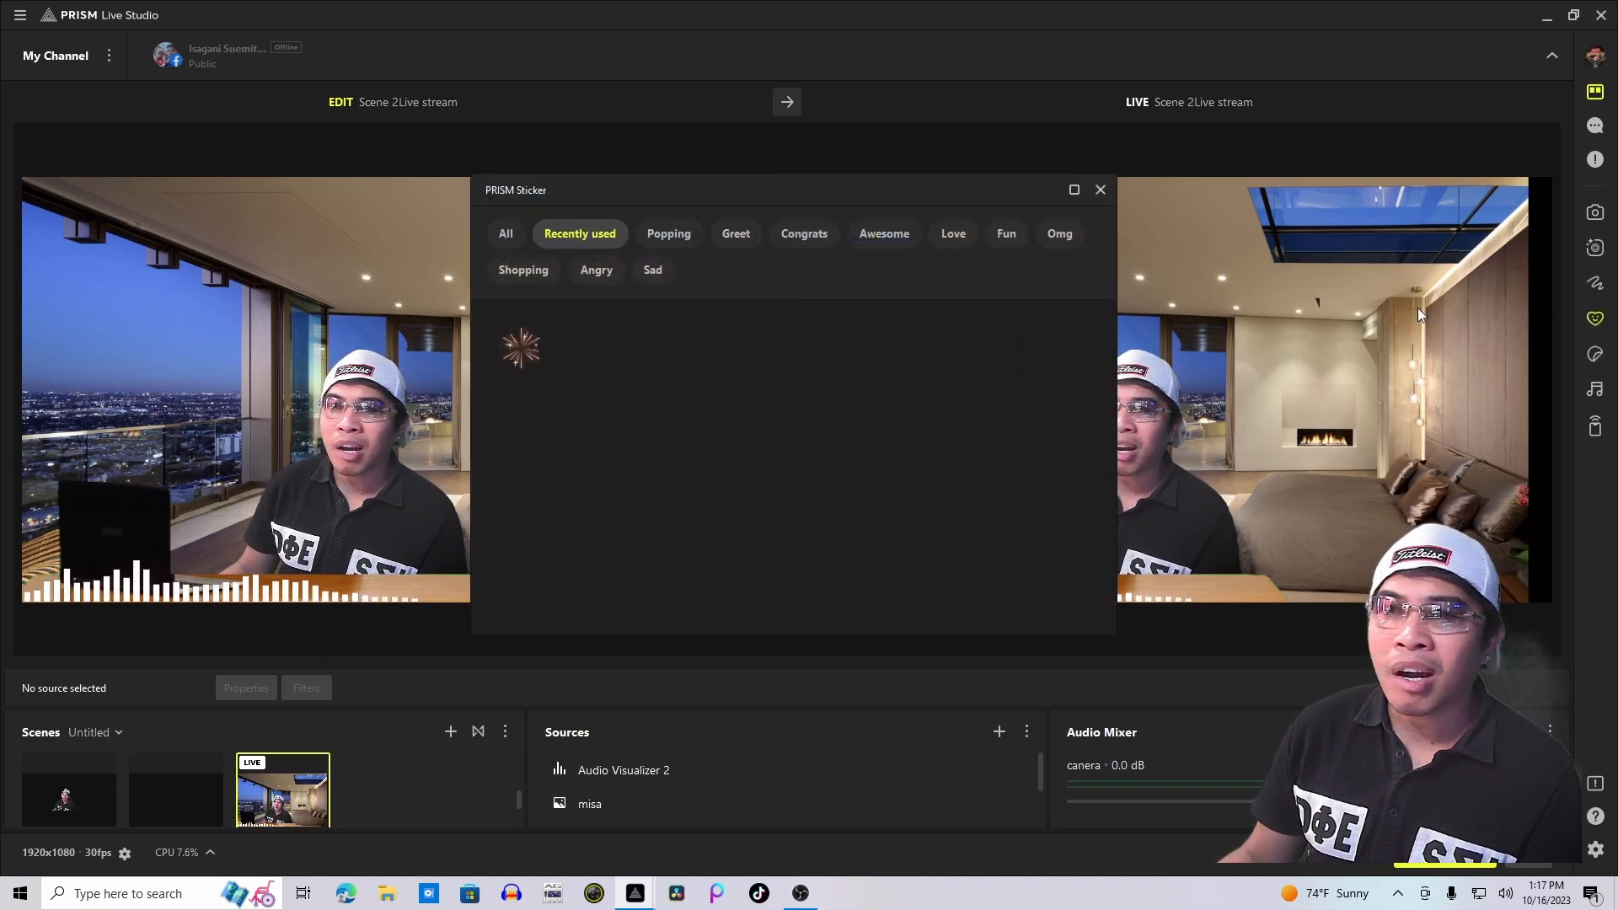
click(672, 241)
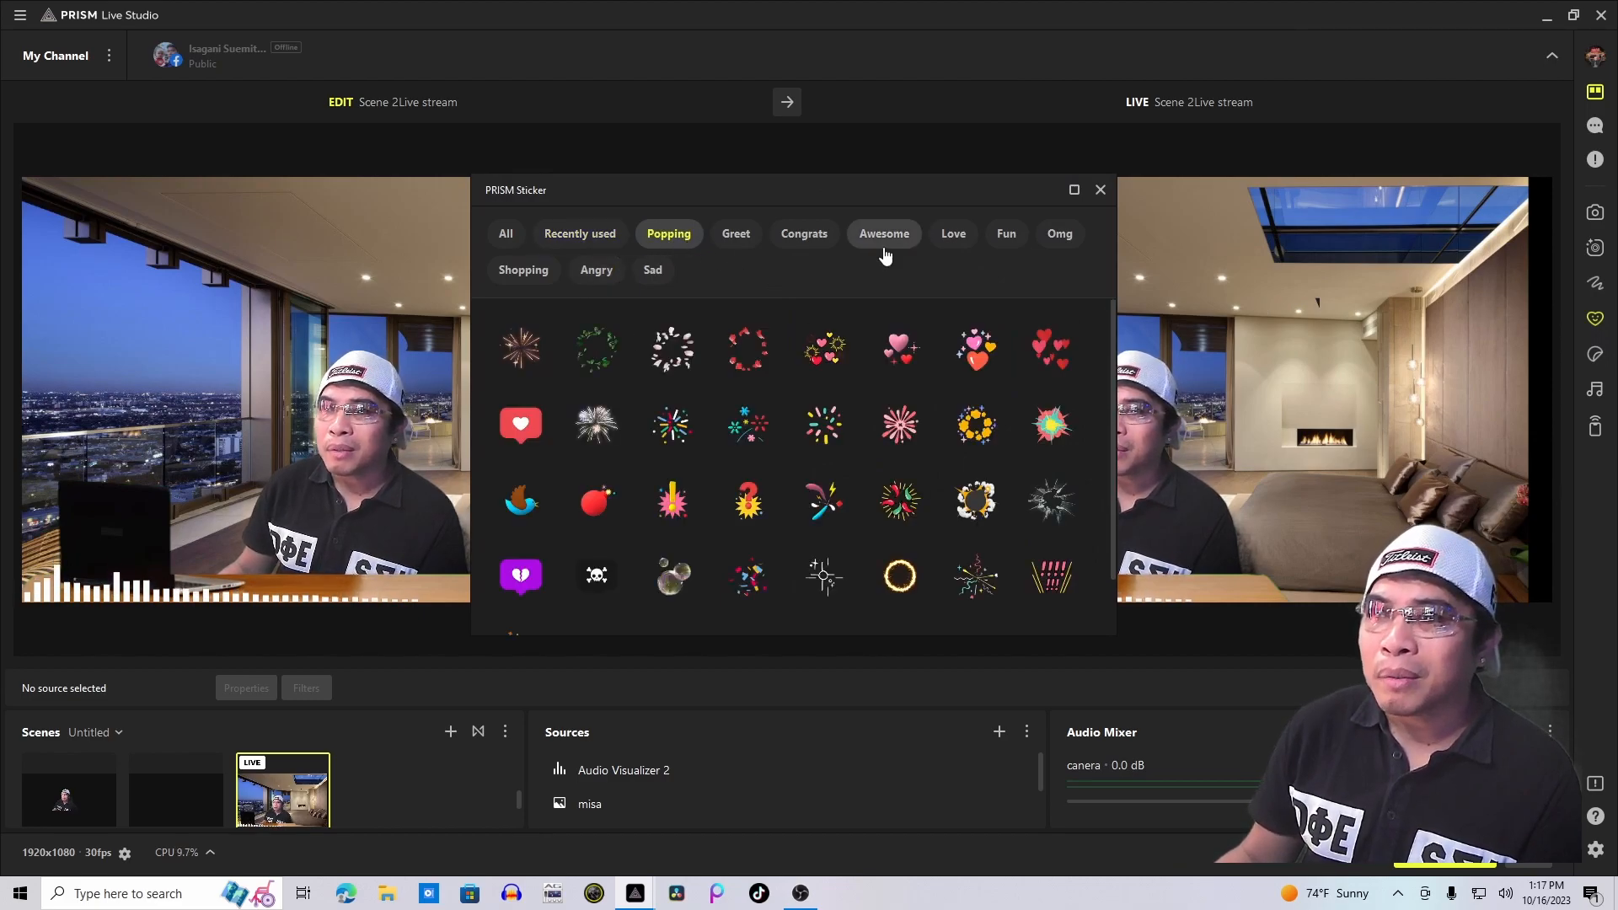
click(820, 239)
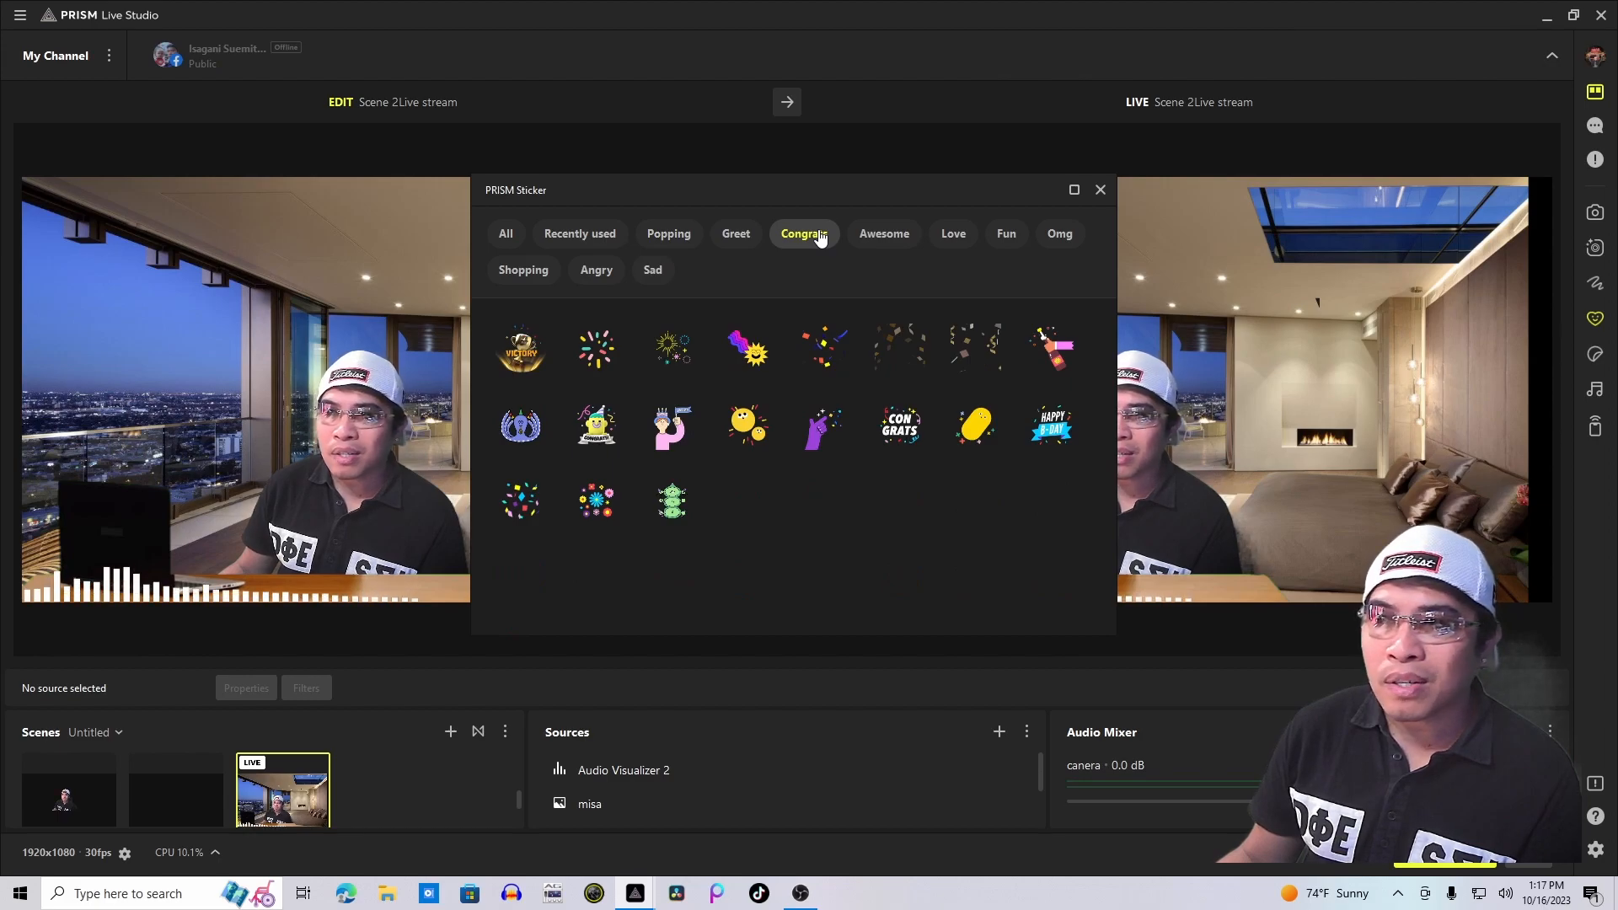
click(953, 241)
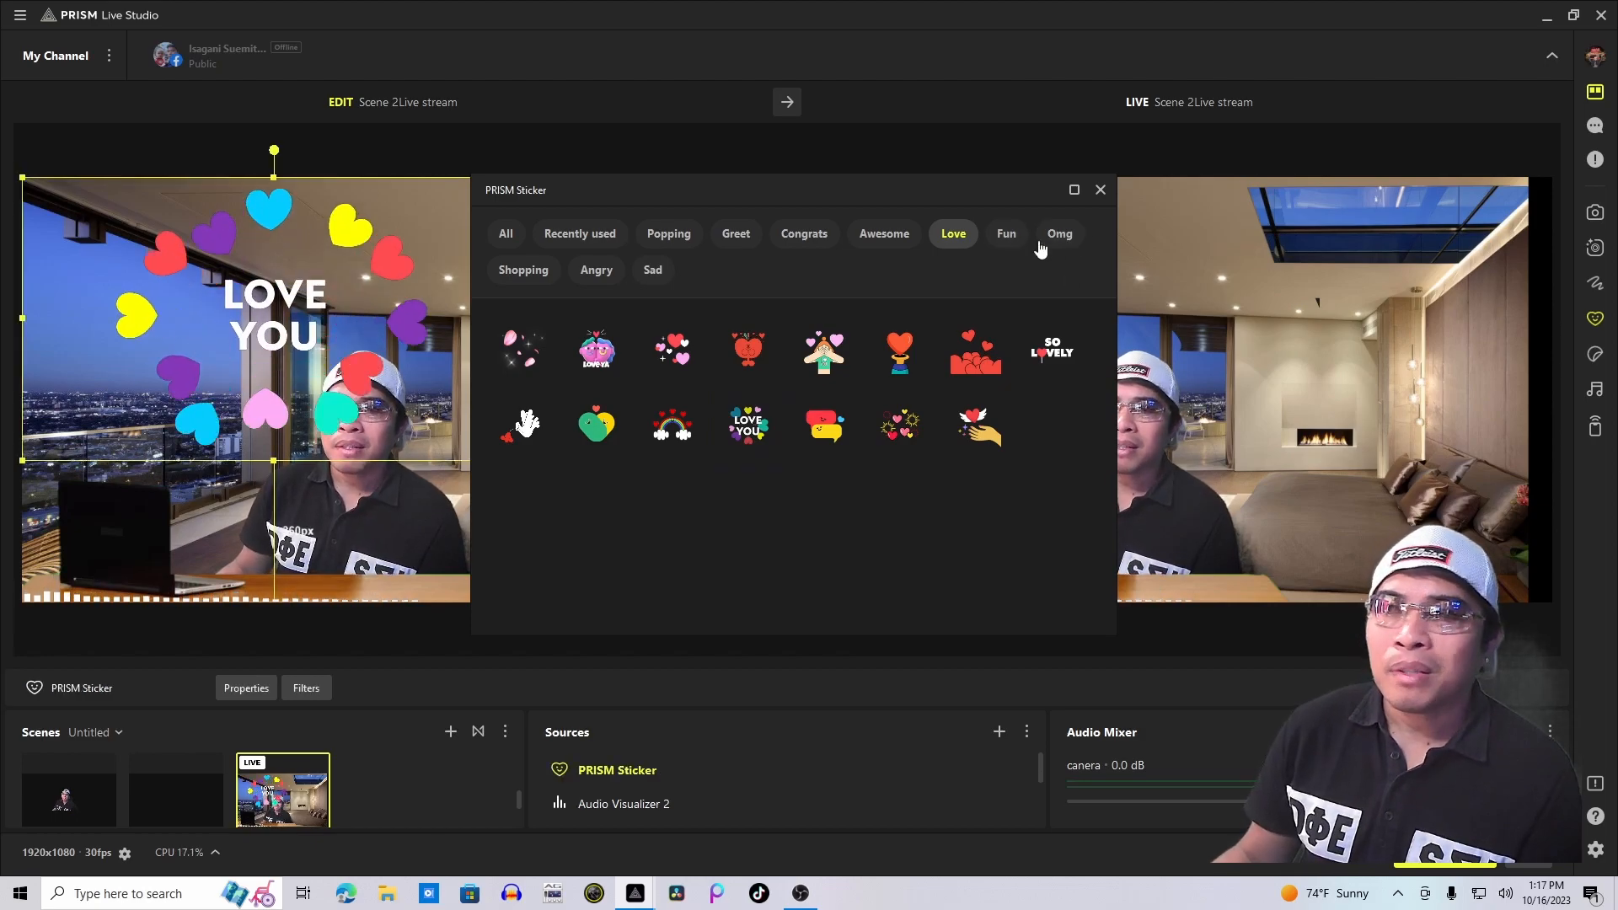
click(1100, 191)
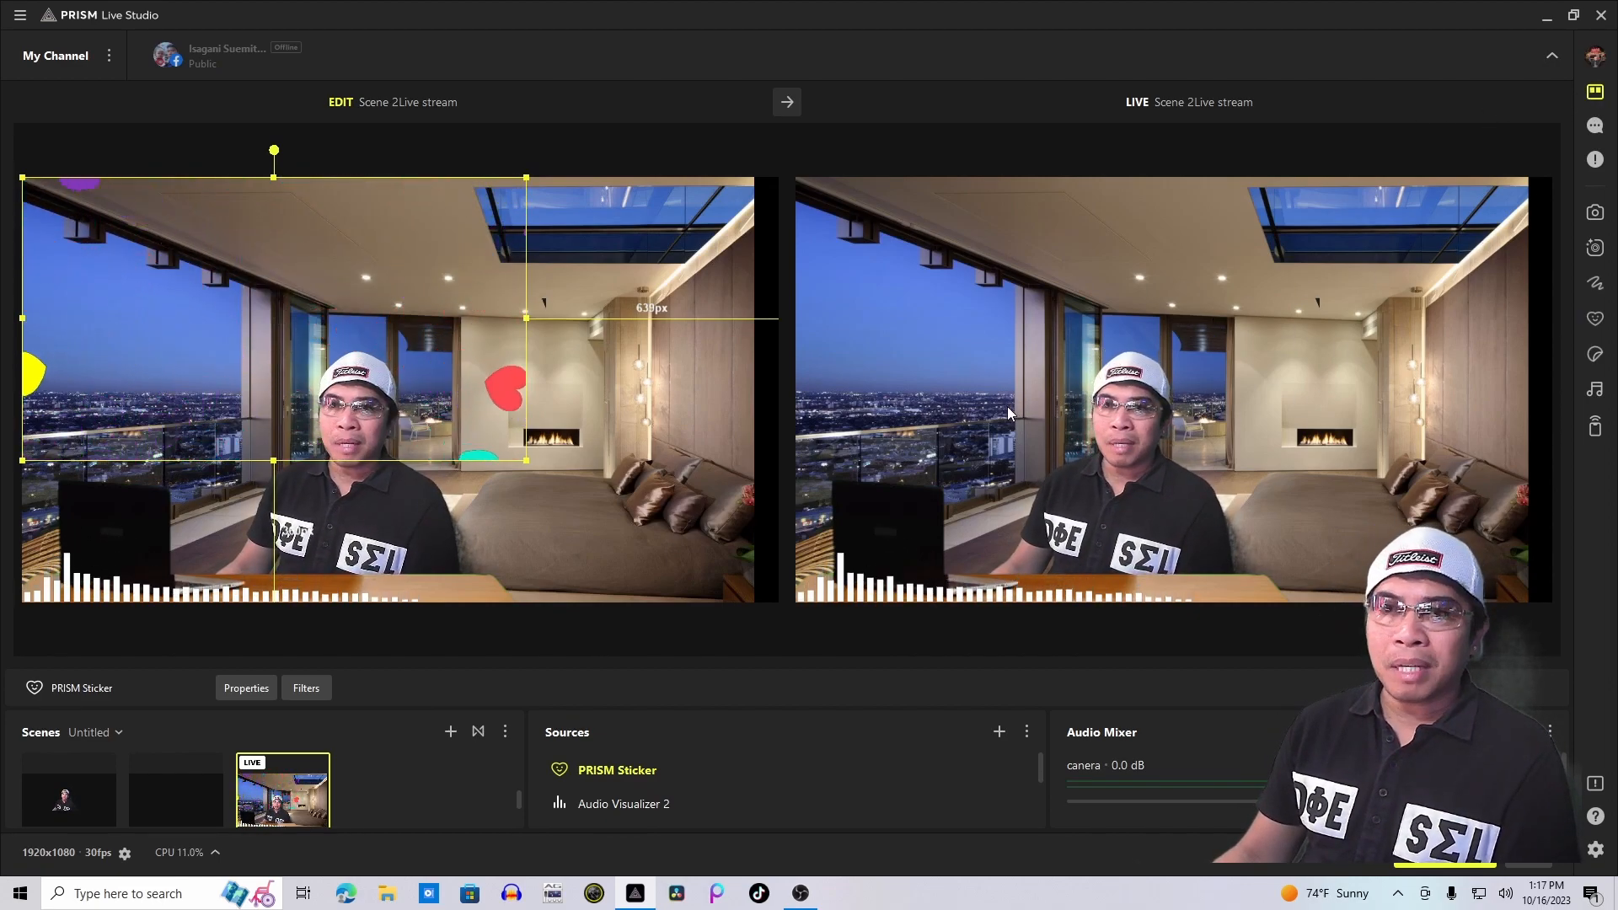
- Shrink the LOVE YOU sticker and place it over the fireplace beside the camera image in the edit canvas
drag(524, 458, 359, 364)
drag(248, 245, 574, 362)
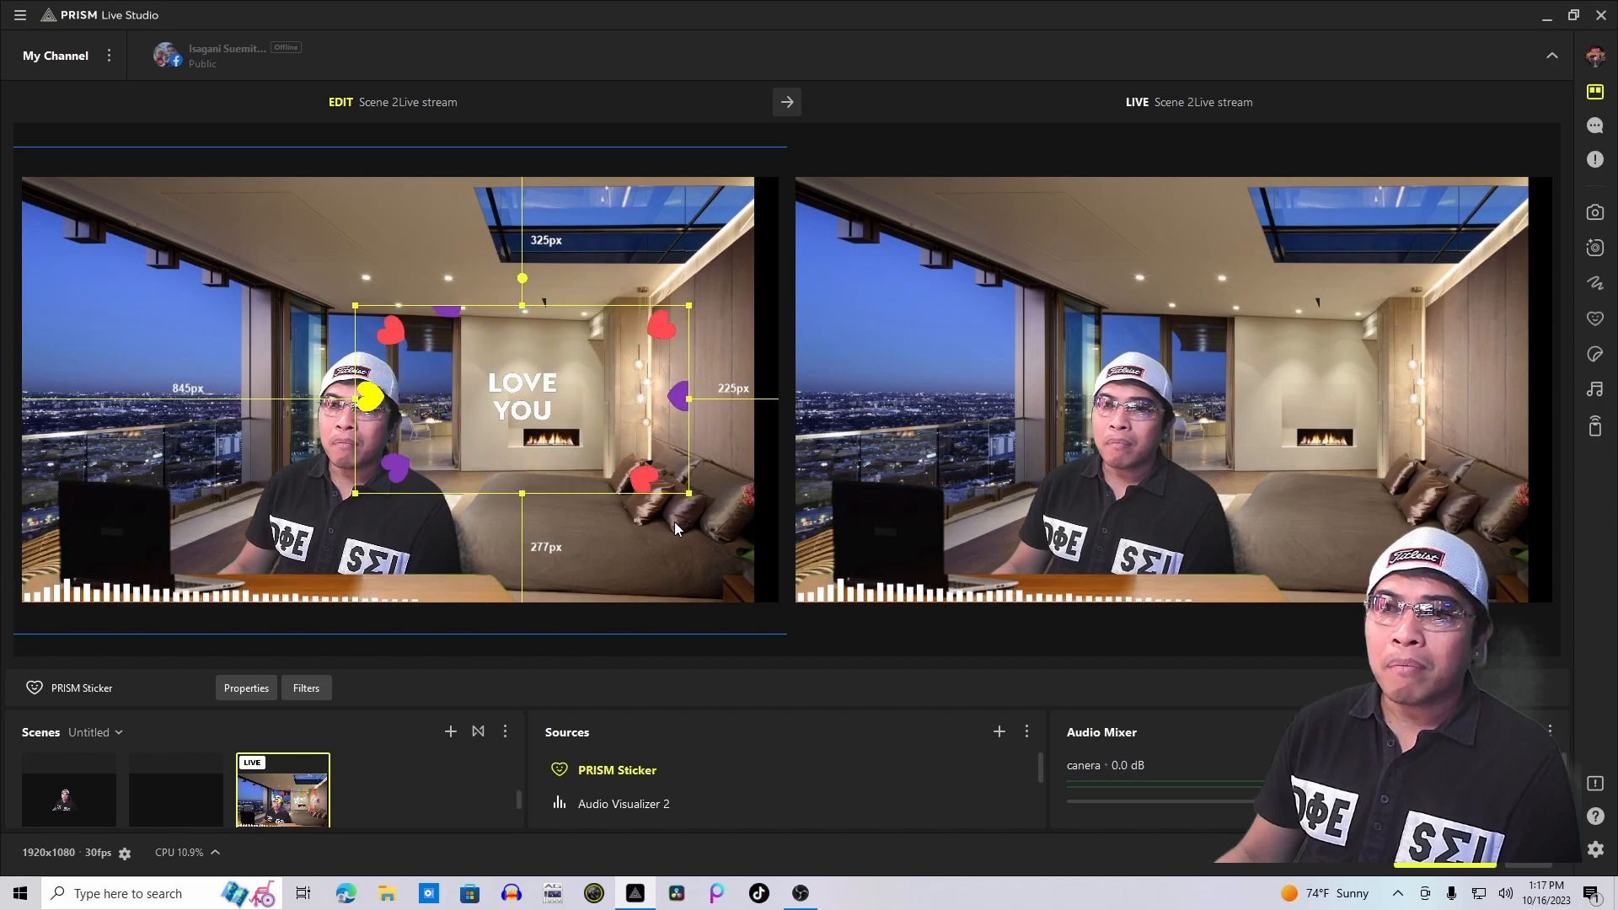
drag(689, 495, 613, 449)
drag(537, 380, 616, 440)
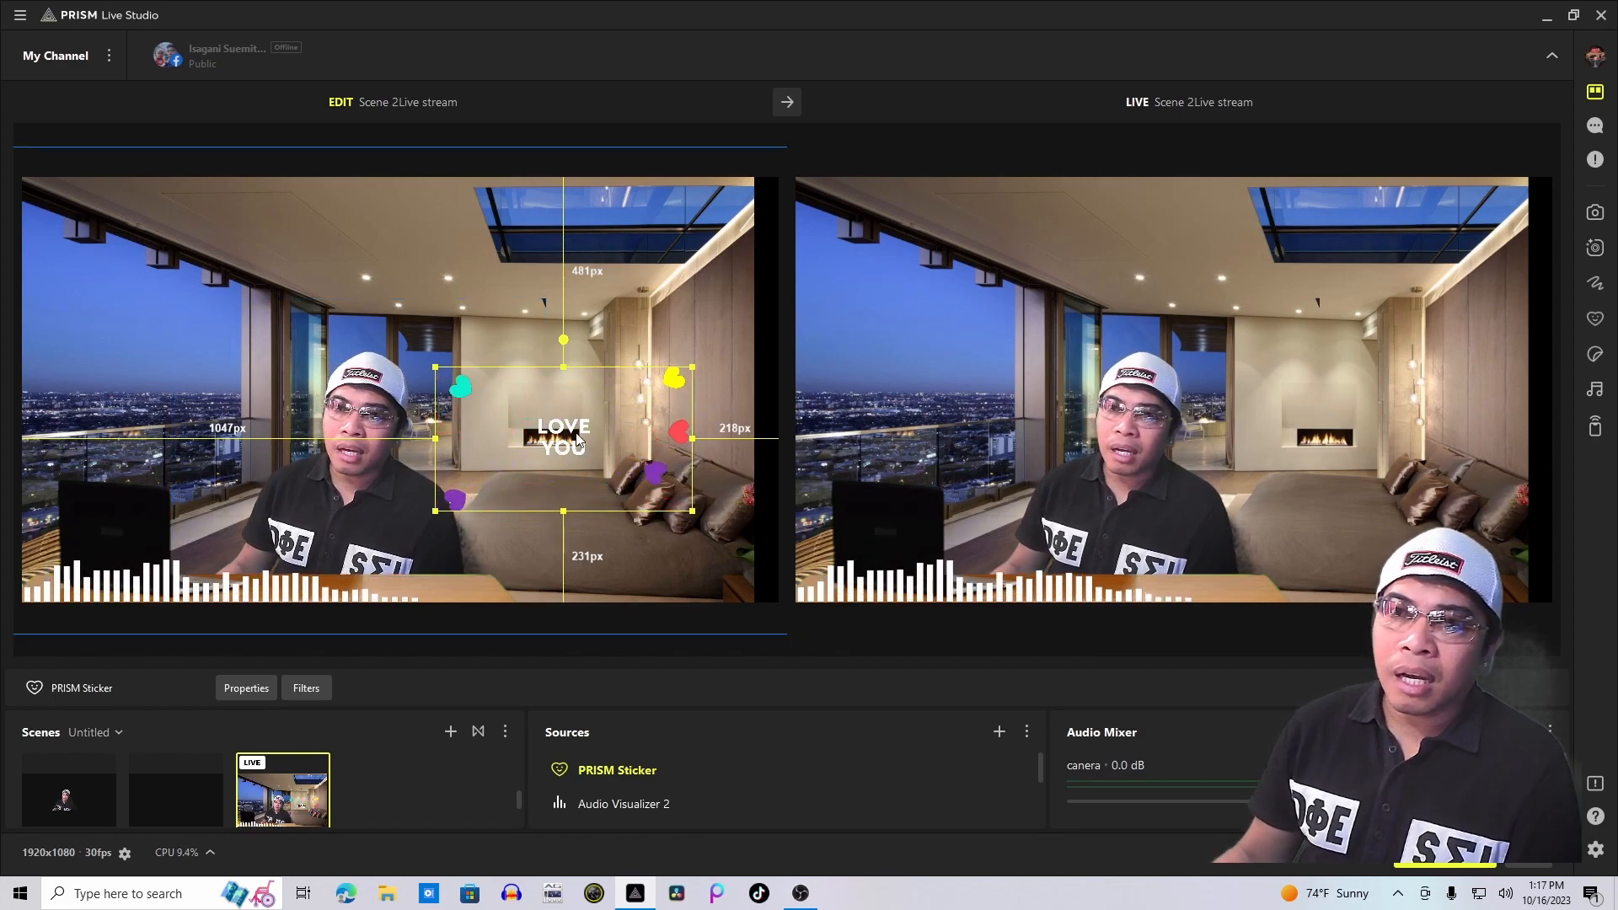
- Check the Animation Loop option in the PRISM Sticker source's properties
right_click(578, 445)
click(513, 428)
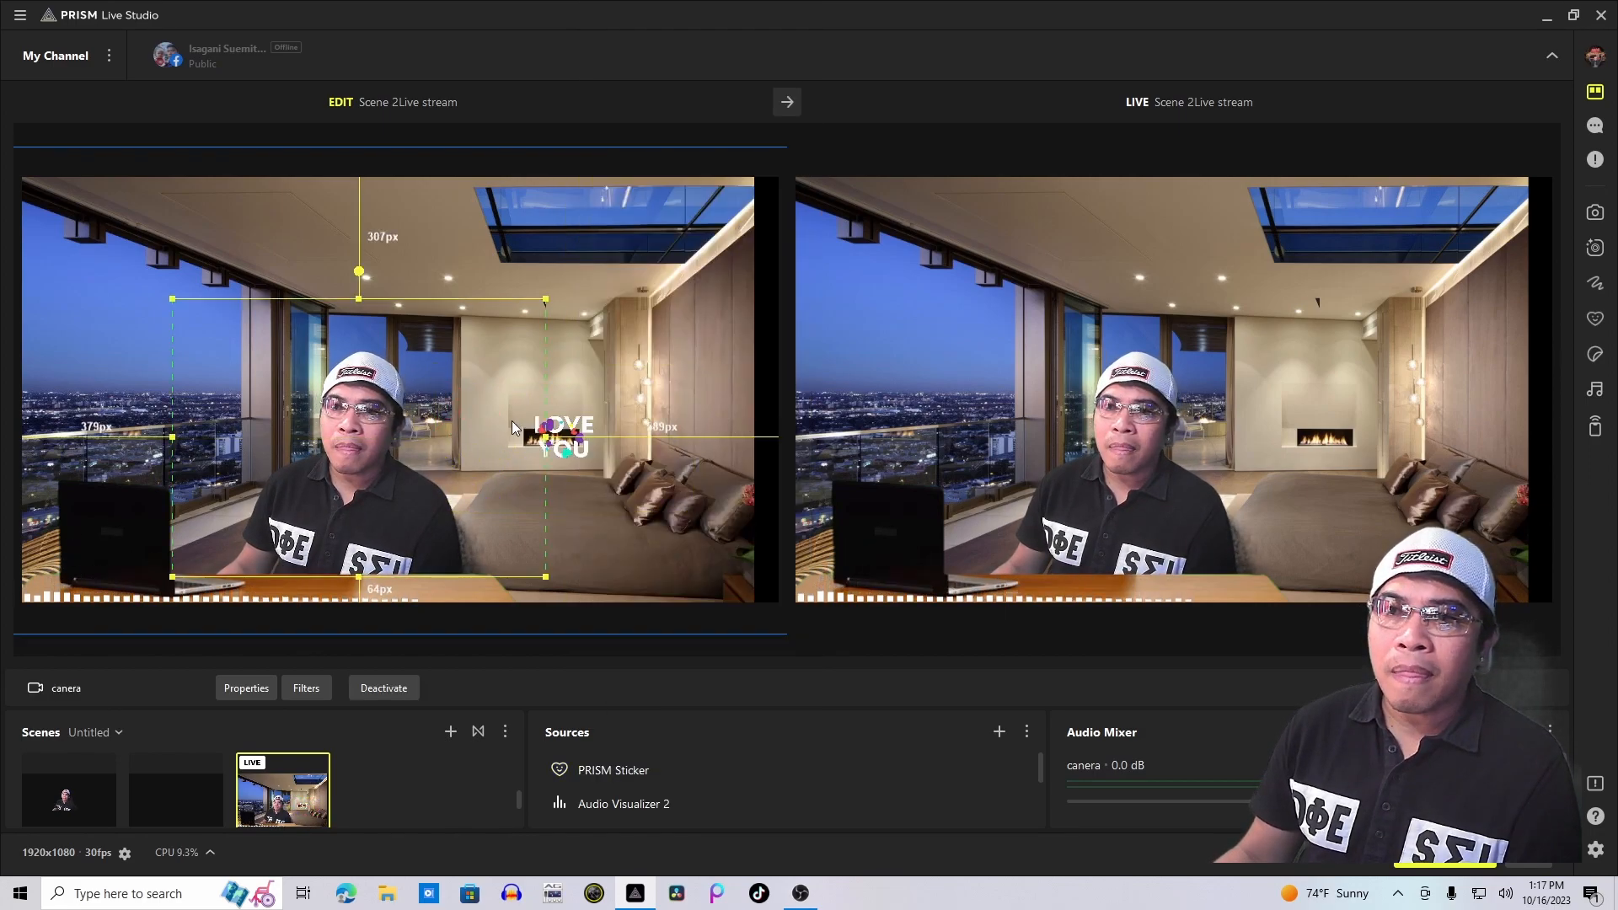
click(640, 770)
click(246, 688)
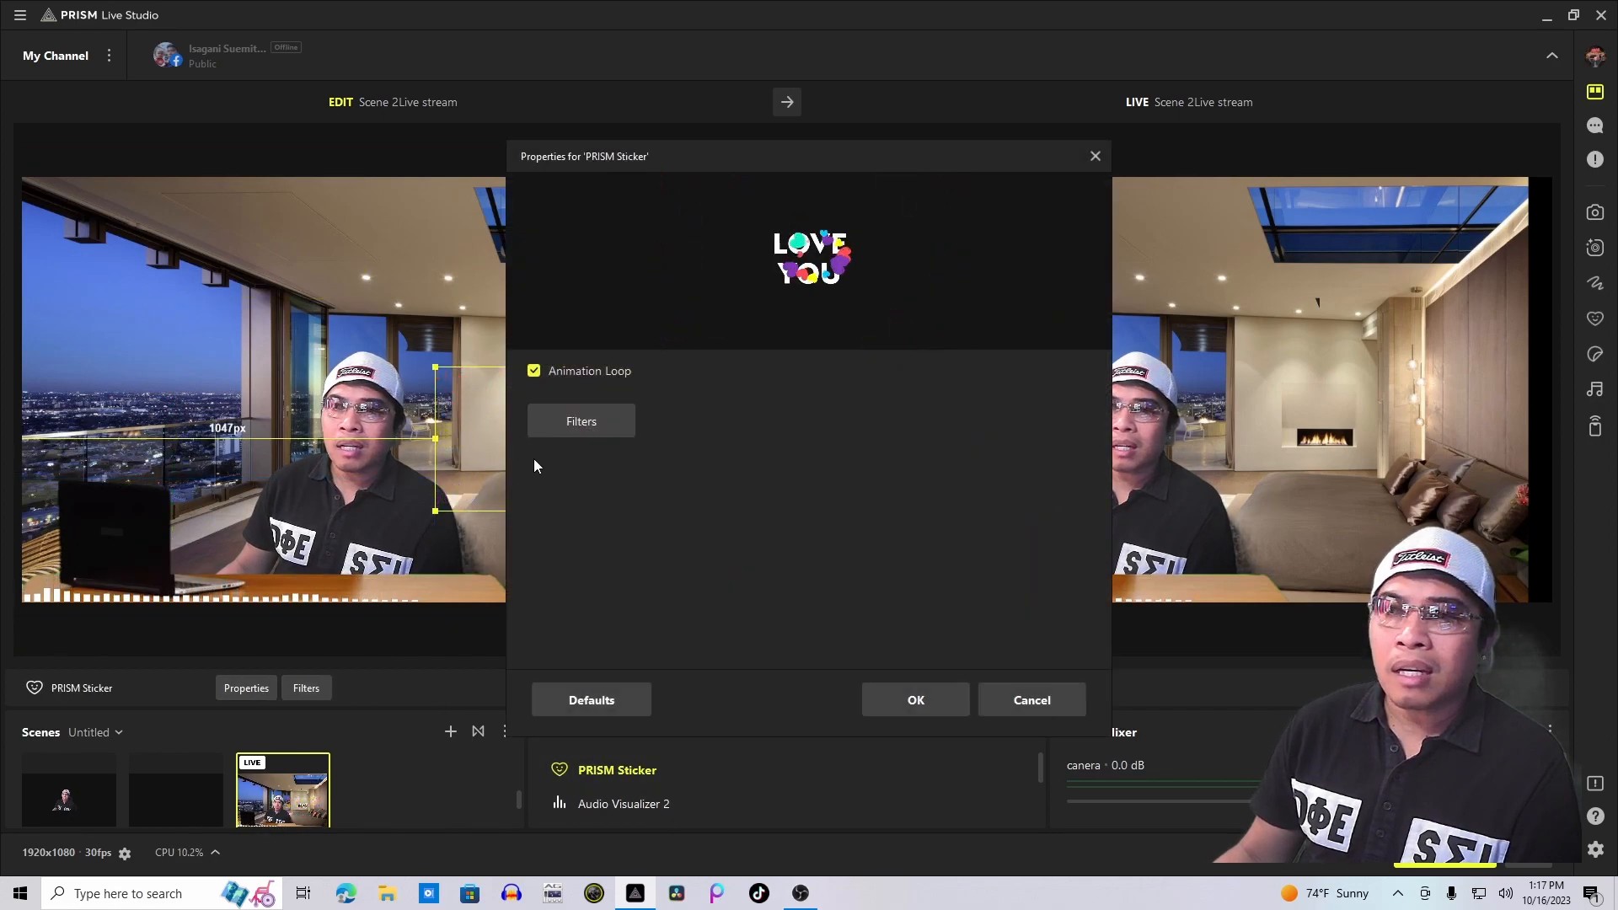
click(945, 710)
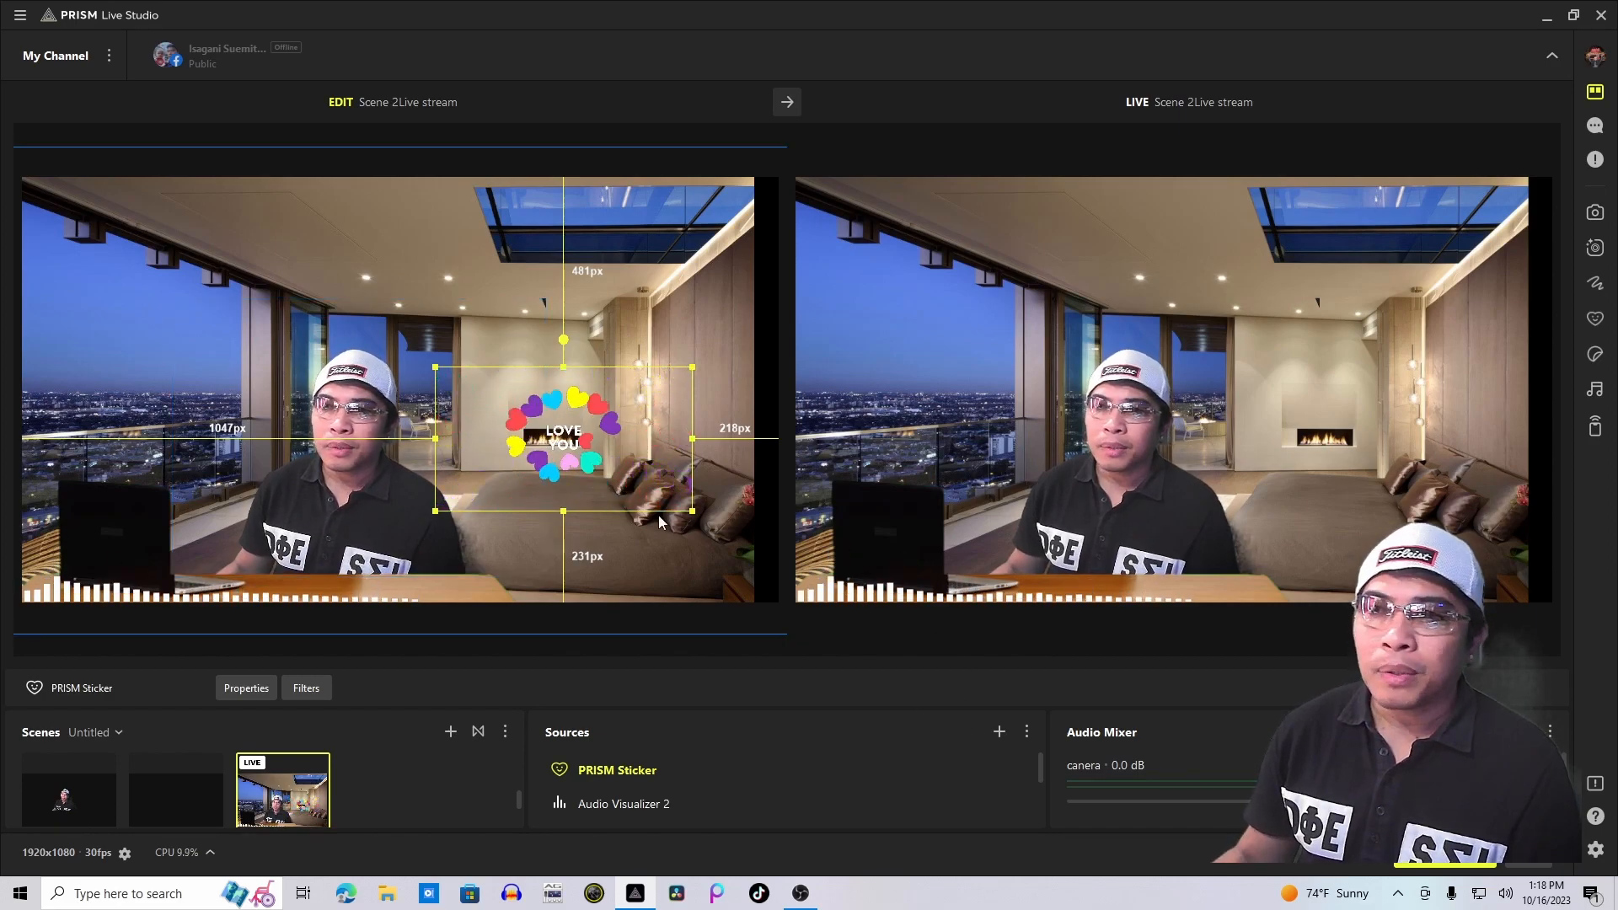
- Examine the hotkey settings for switching scenes and for showing or hiding sources, down to the Scene 2Live stream section
click(715, 570)
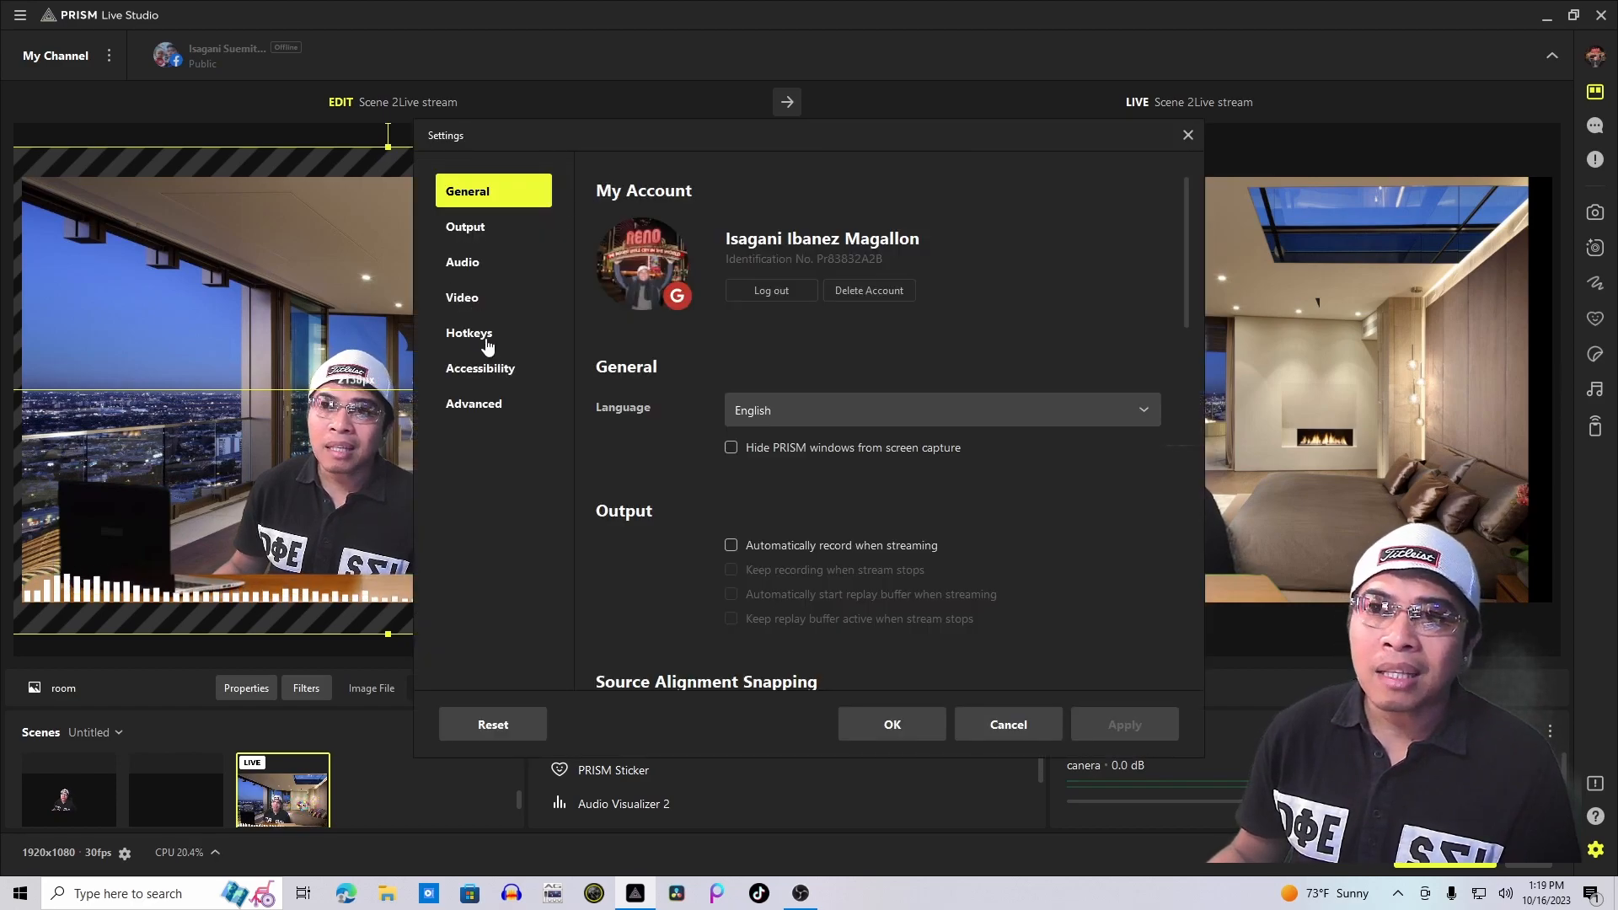
click(487, 341)
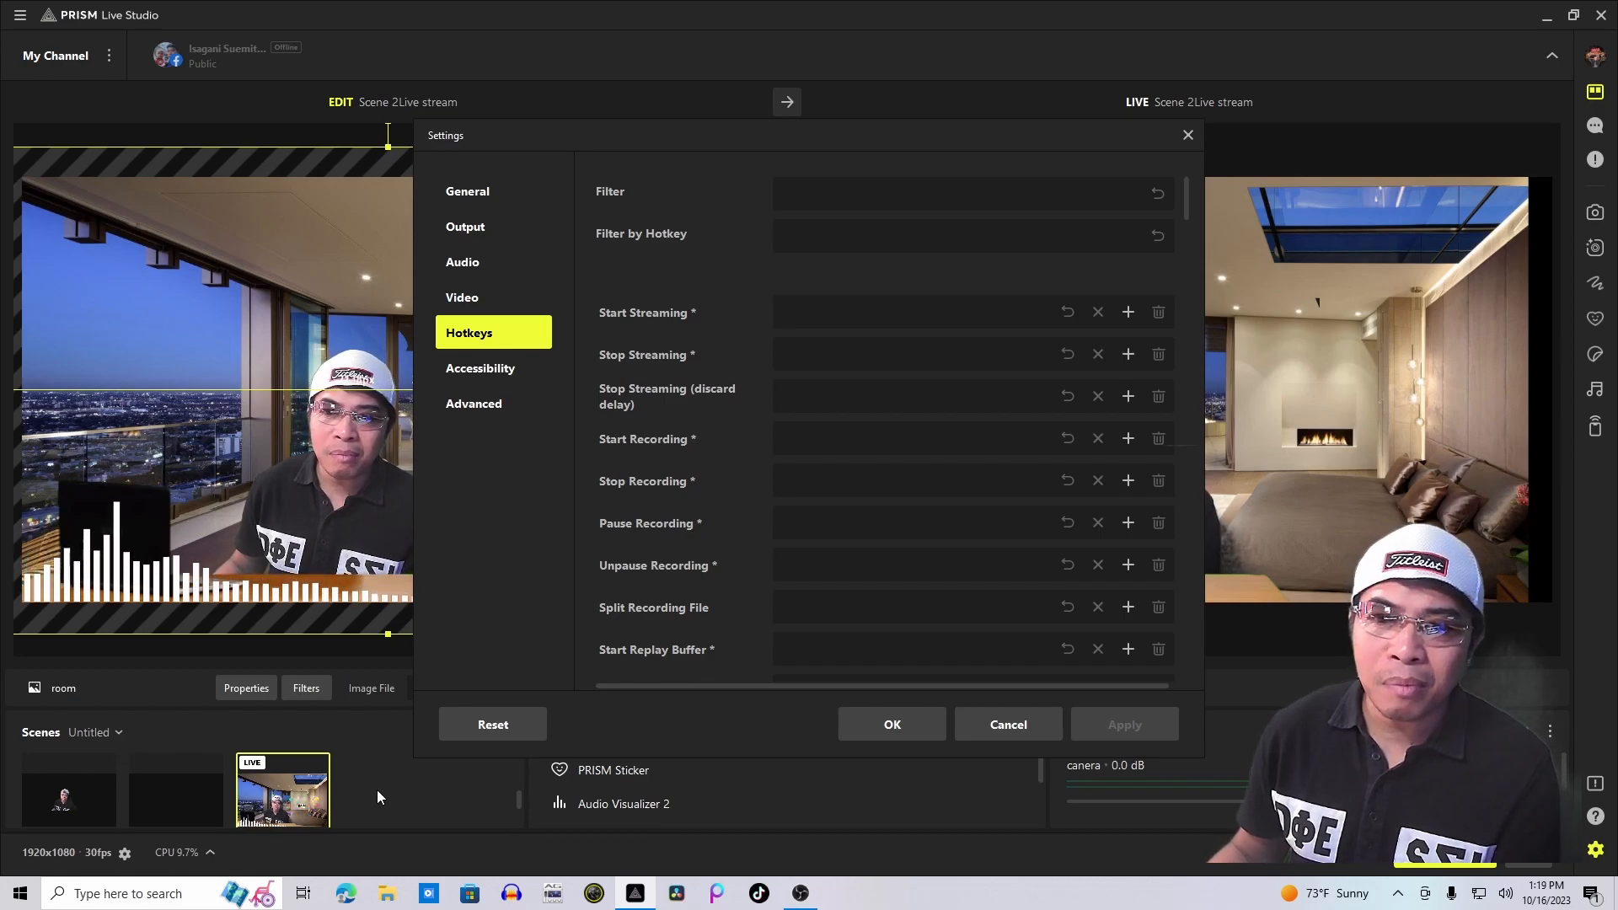
scroll(644, 383, down, 5)
scroll(660, 419, down, 7)
scroll(660, 419, up, 1)
scroll(660, 420, down, 4)
scroll(660, 420, down, 5)
scroll(660, 420, up, 1)
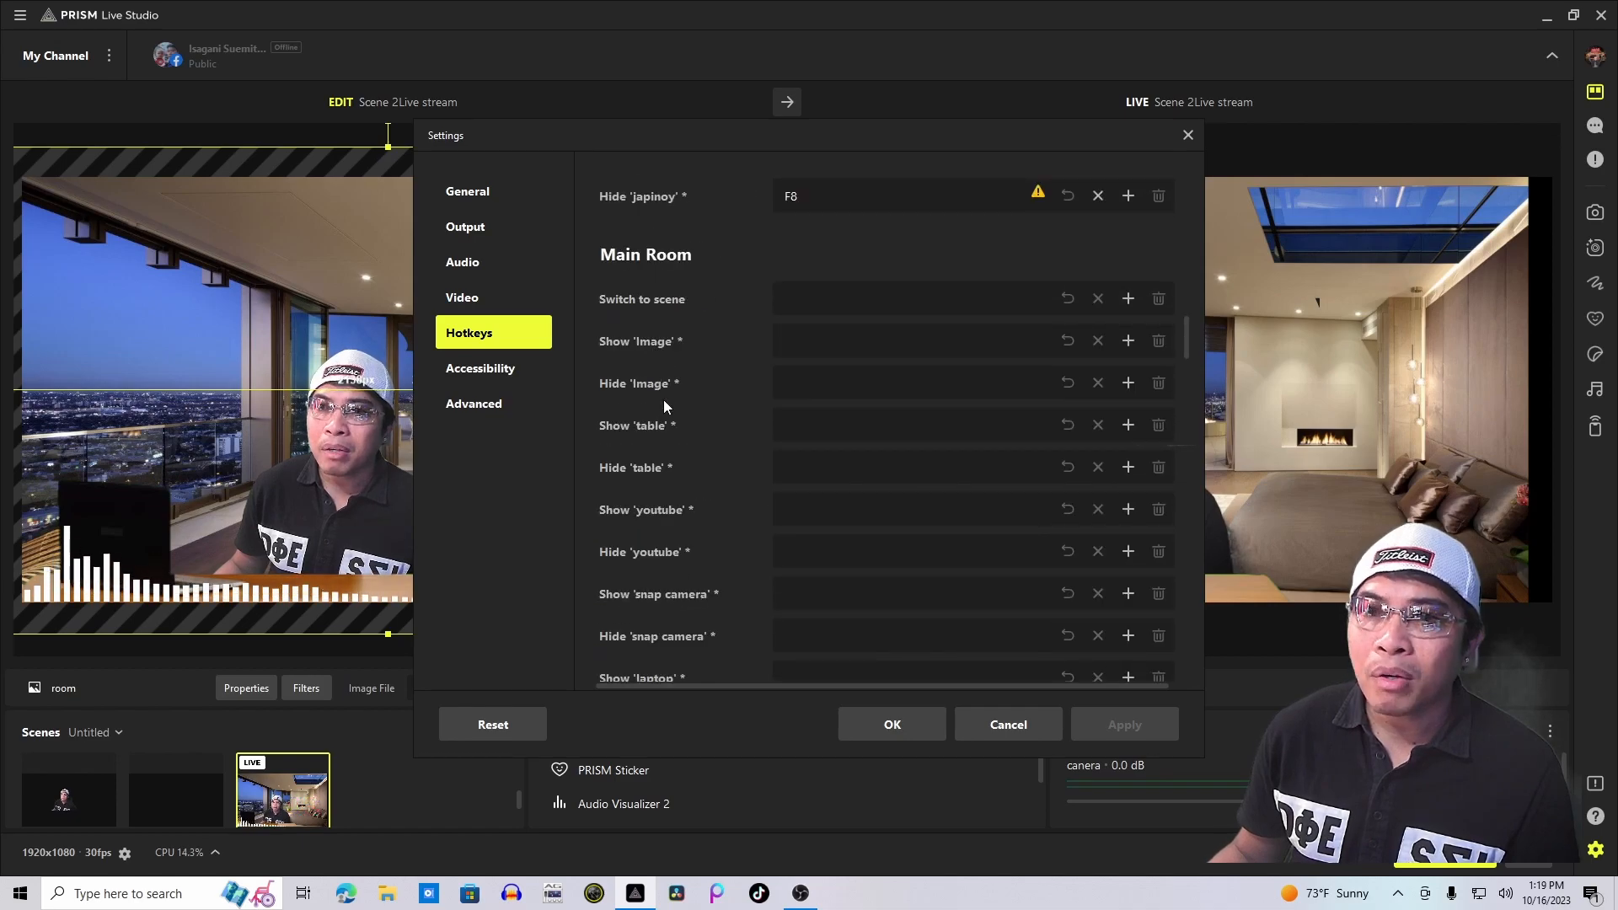
scroll(672, 314, down, 10)
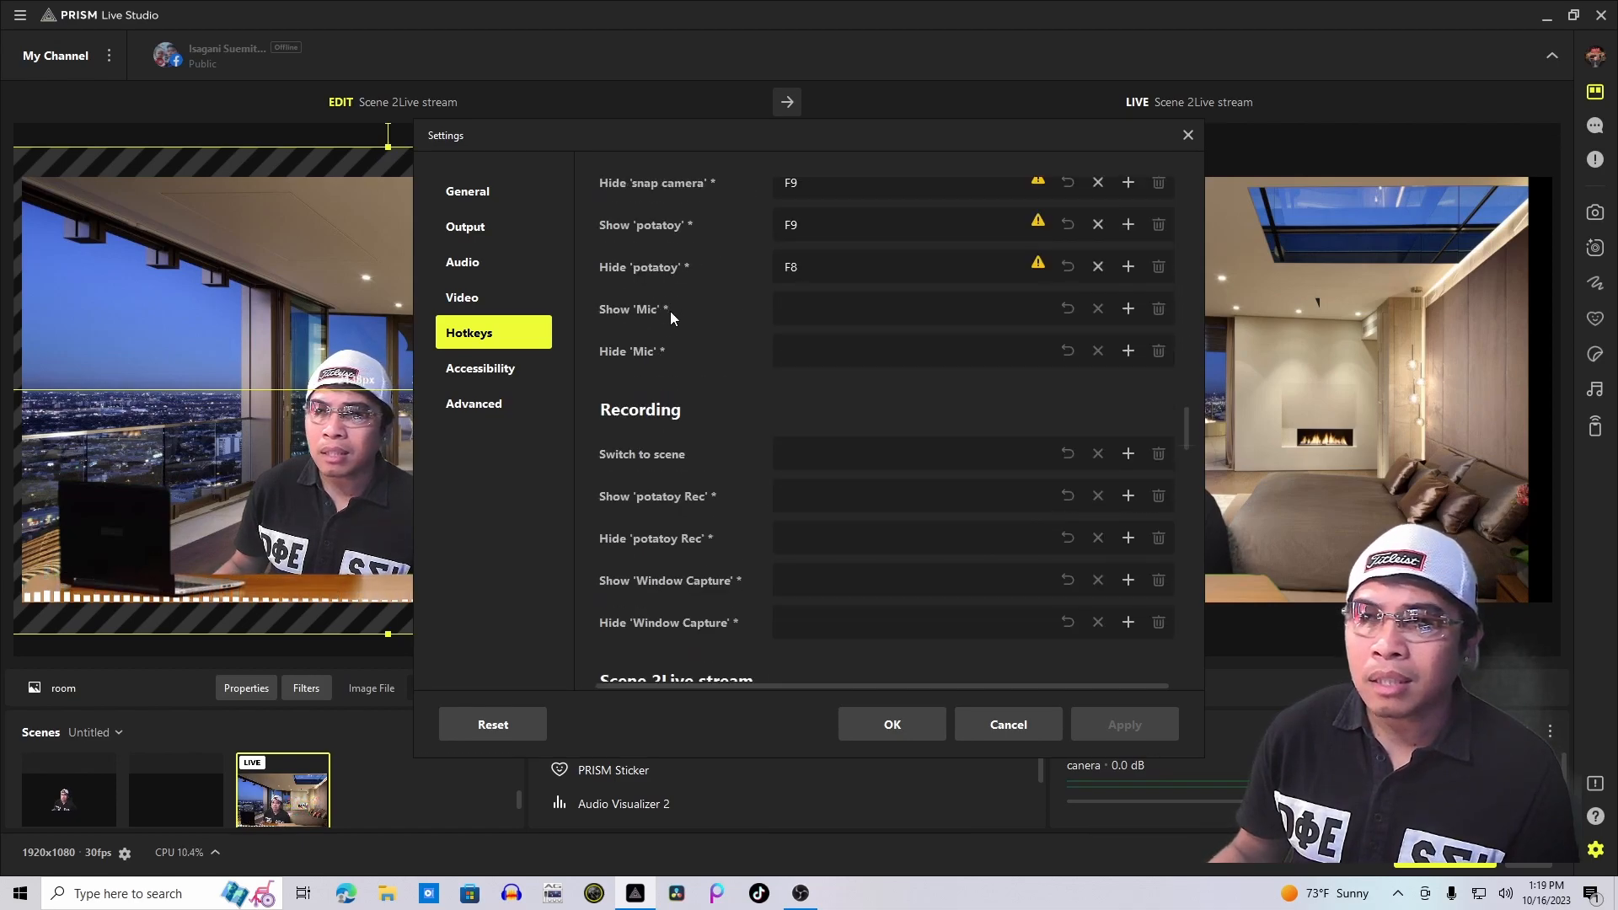
scroll(672, 315, down, 5)
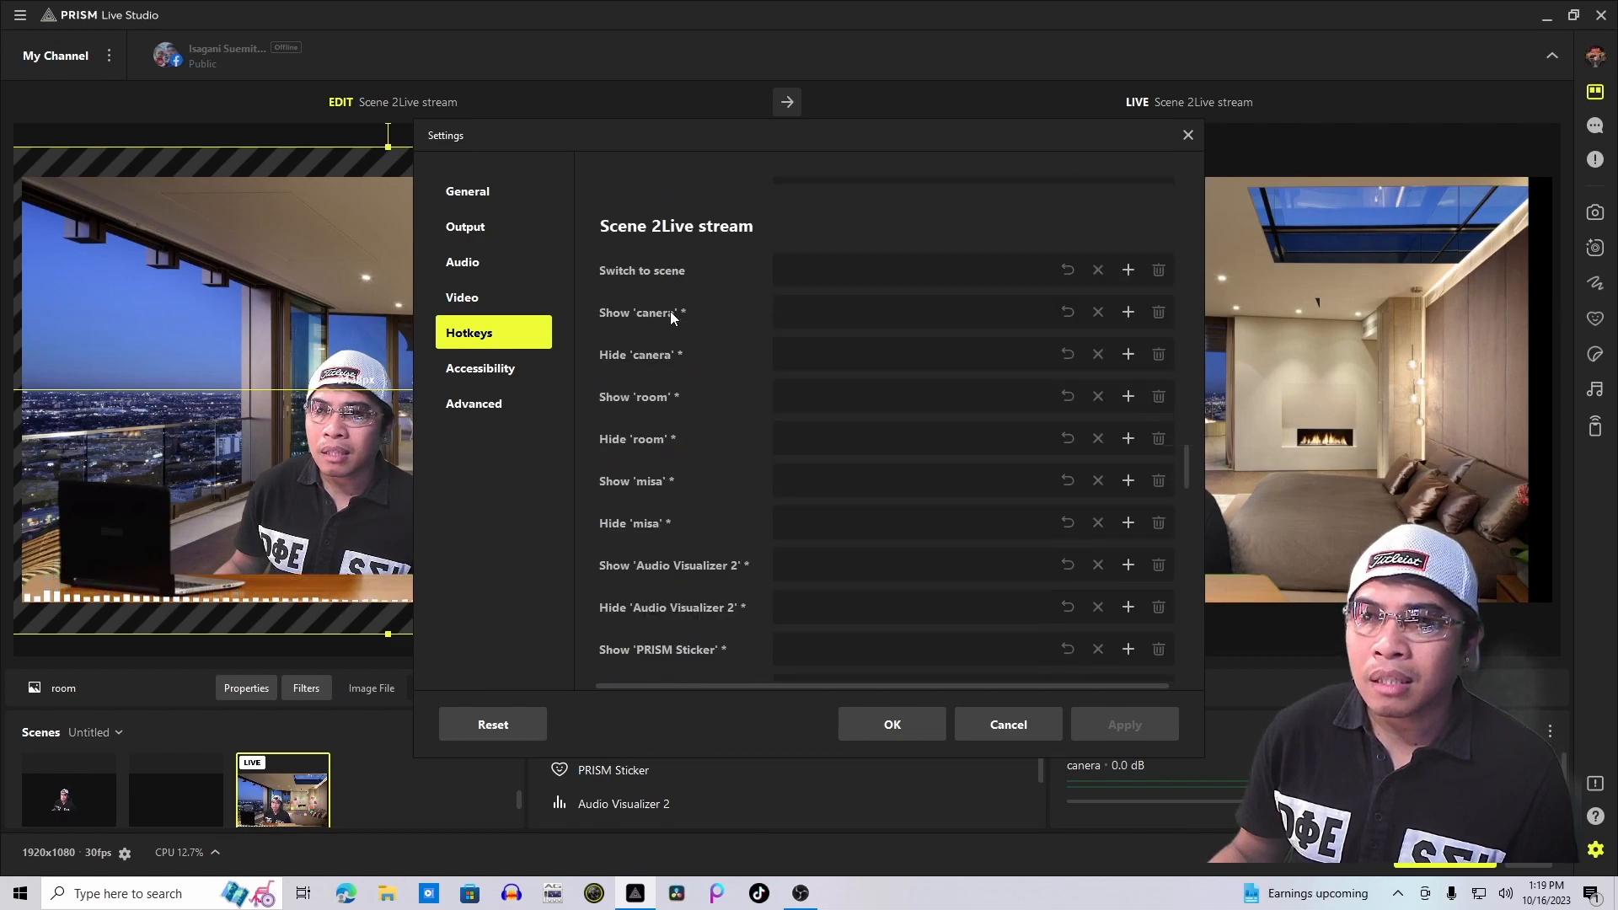
scroll(670, 314, up, 1)
scroll(700, 403, down, 3)
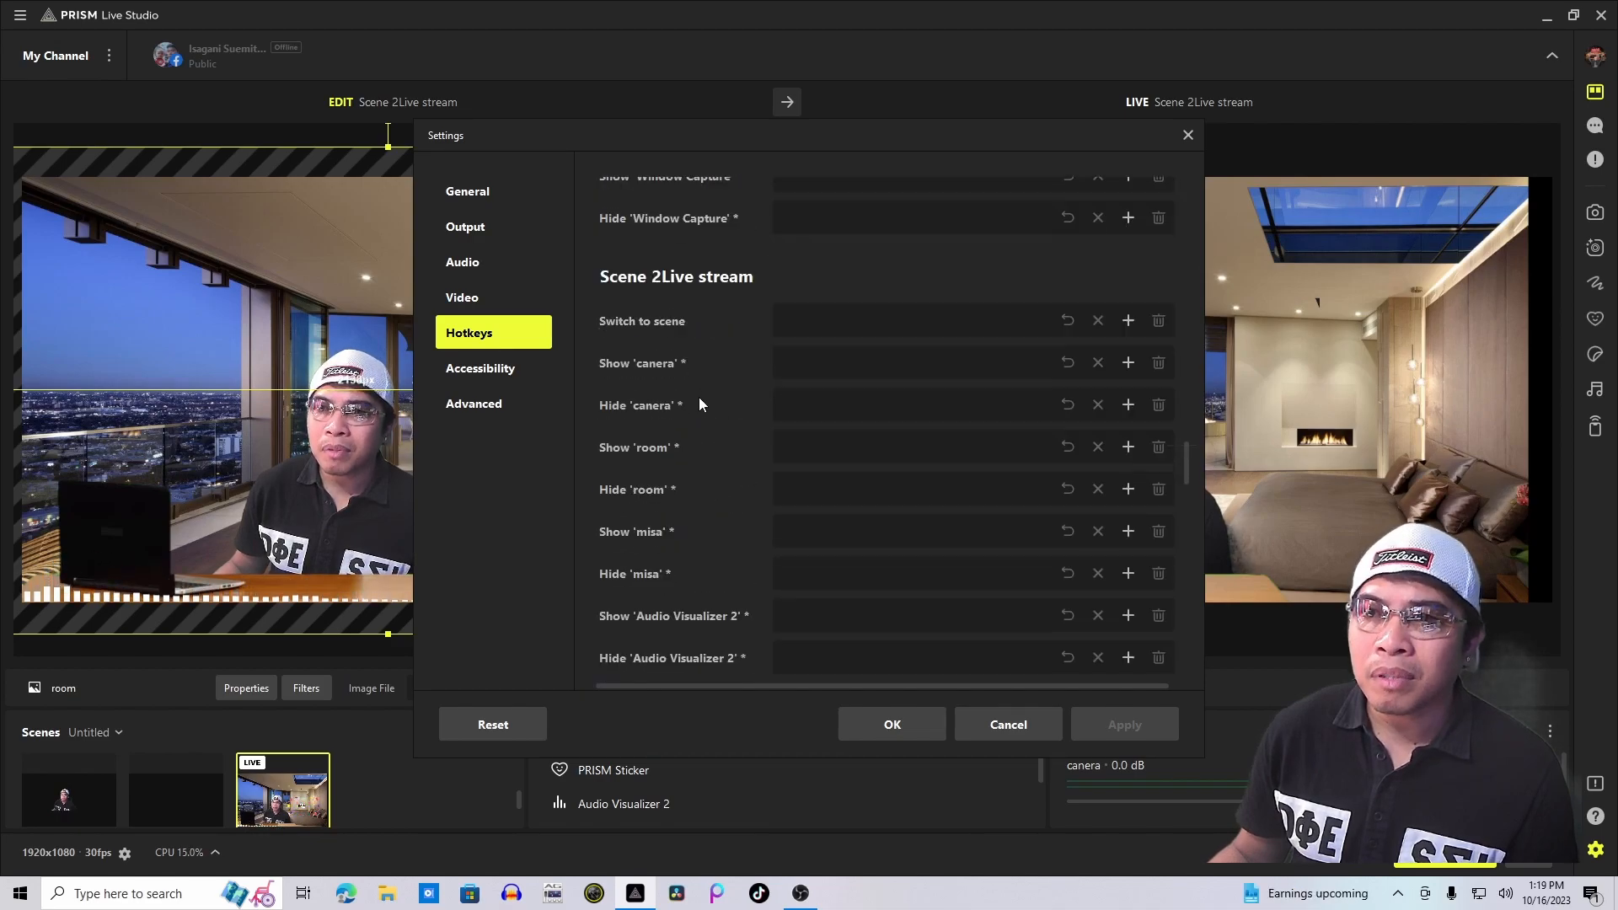
scroll(700, 400, up, 4)
scroll(700, 400, down, 1)
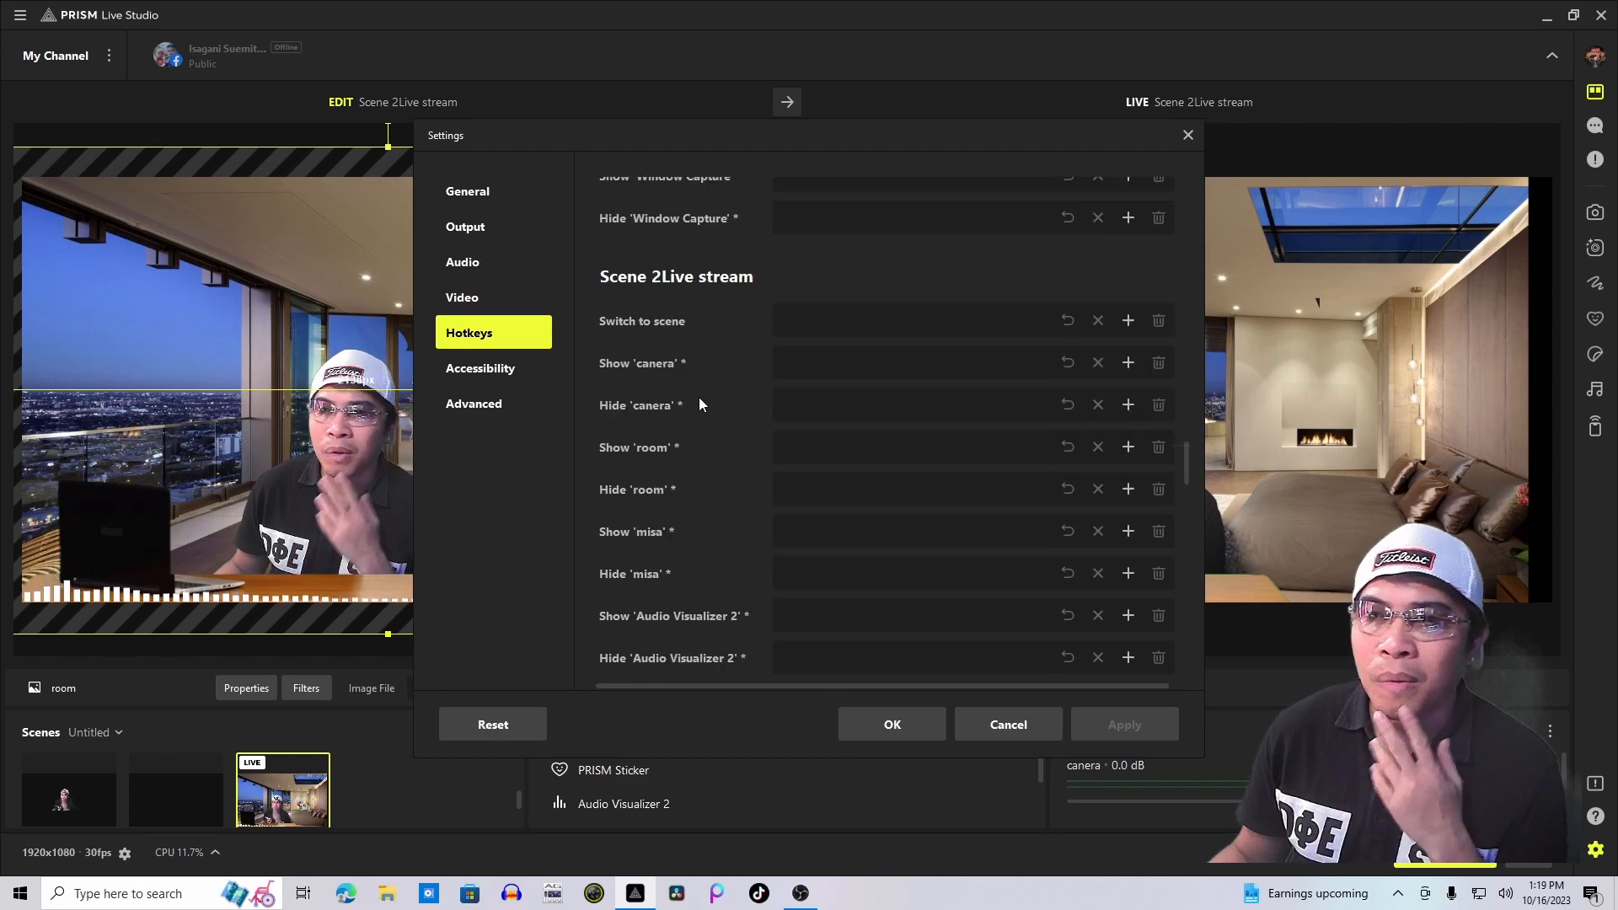
- Assign F8 as the hotkey for both showing and hiding the PRISM Sticker in Scene 2Live stream, and save the settings
scroll(699, 403, down, 3)
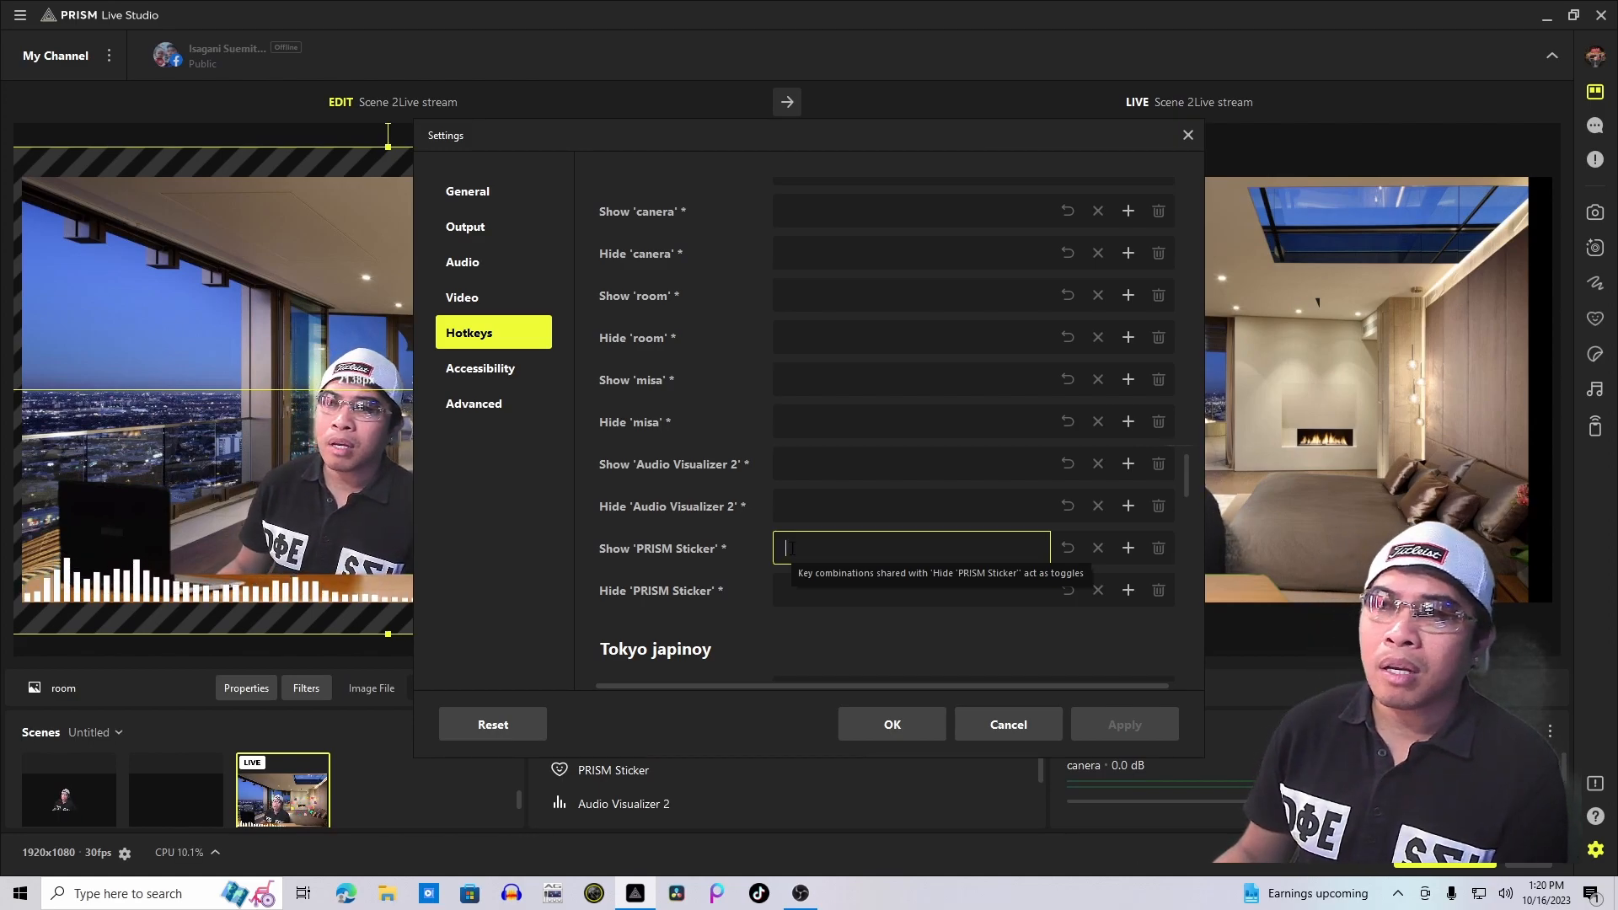
click(805, 594)
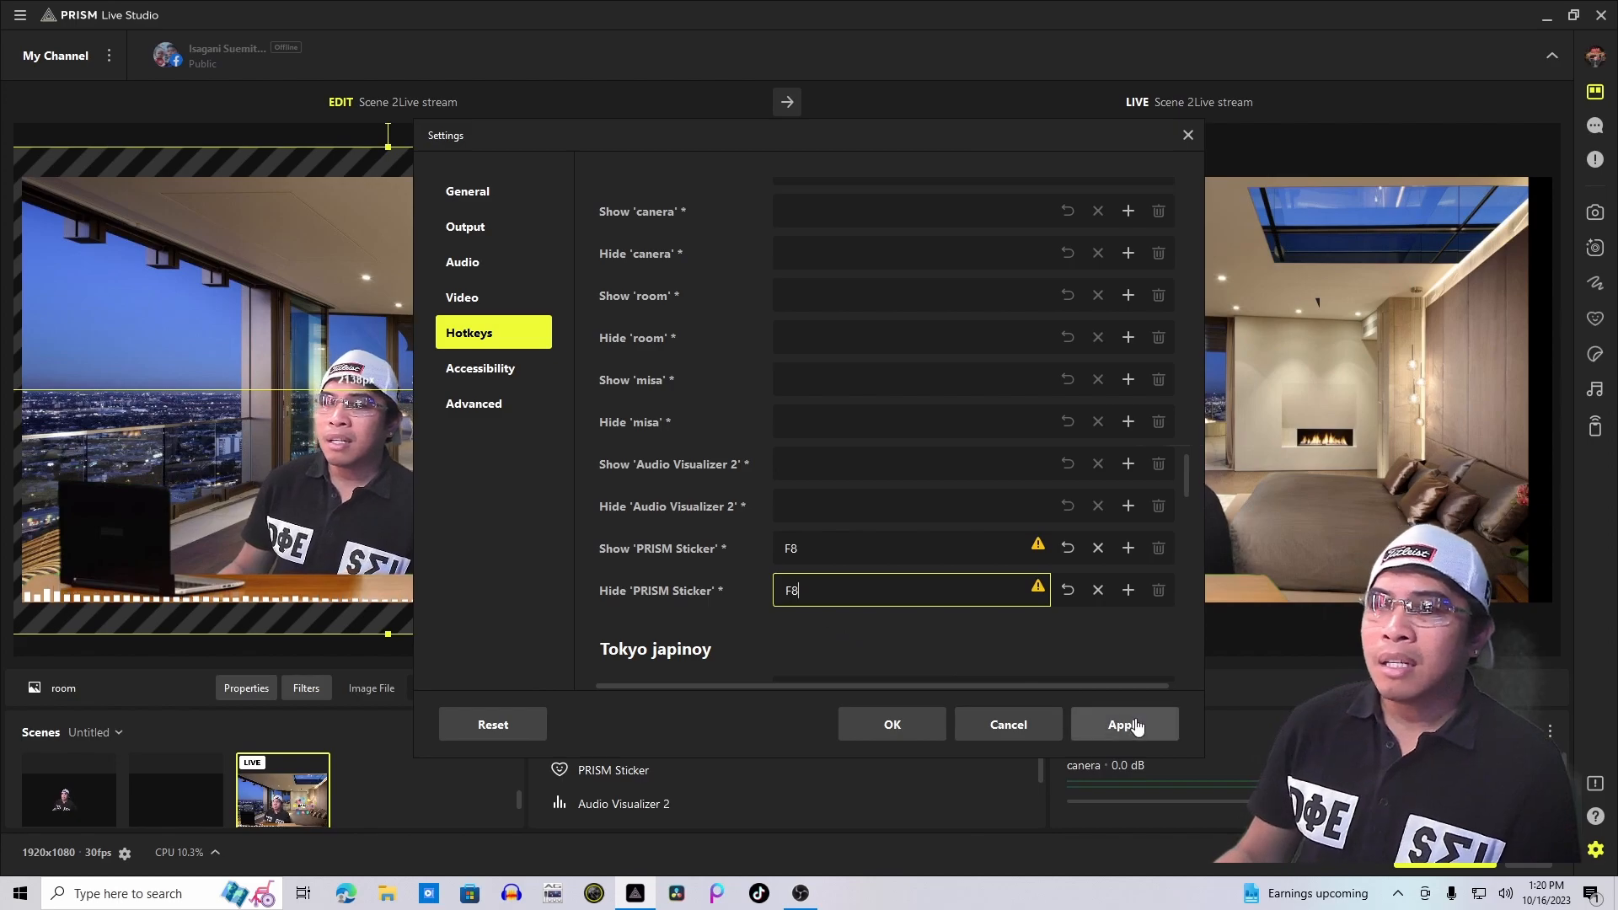
click(892, 724)
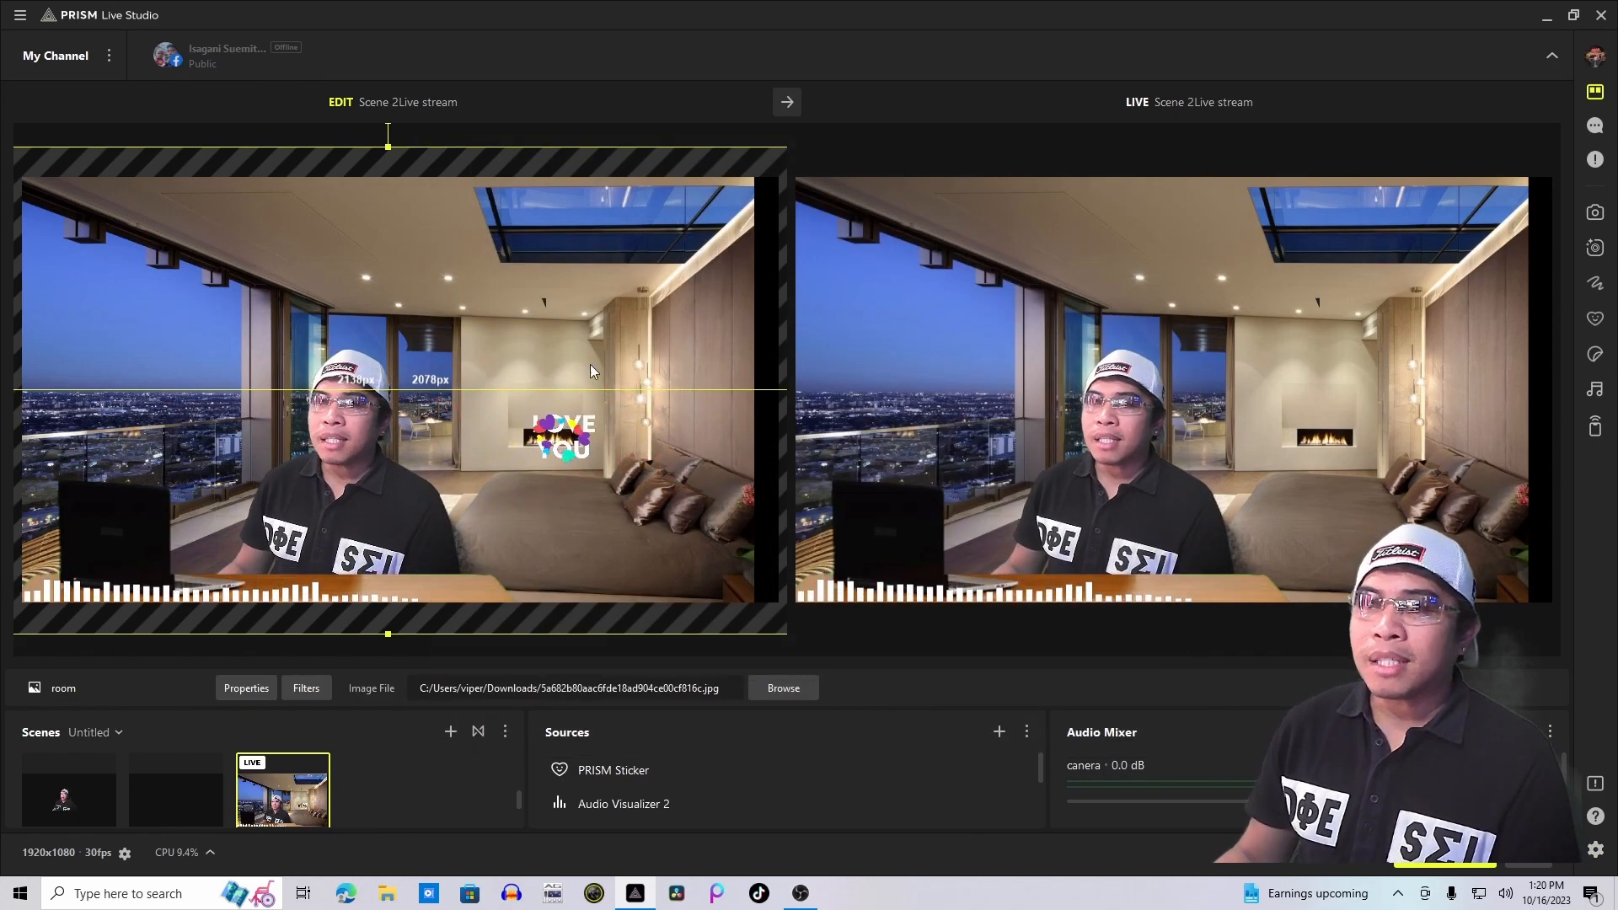
- Test the sticker's hotkey by repeatedly hiding and showing the PRISM Sticker in the edit canvas
key(2)
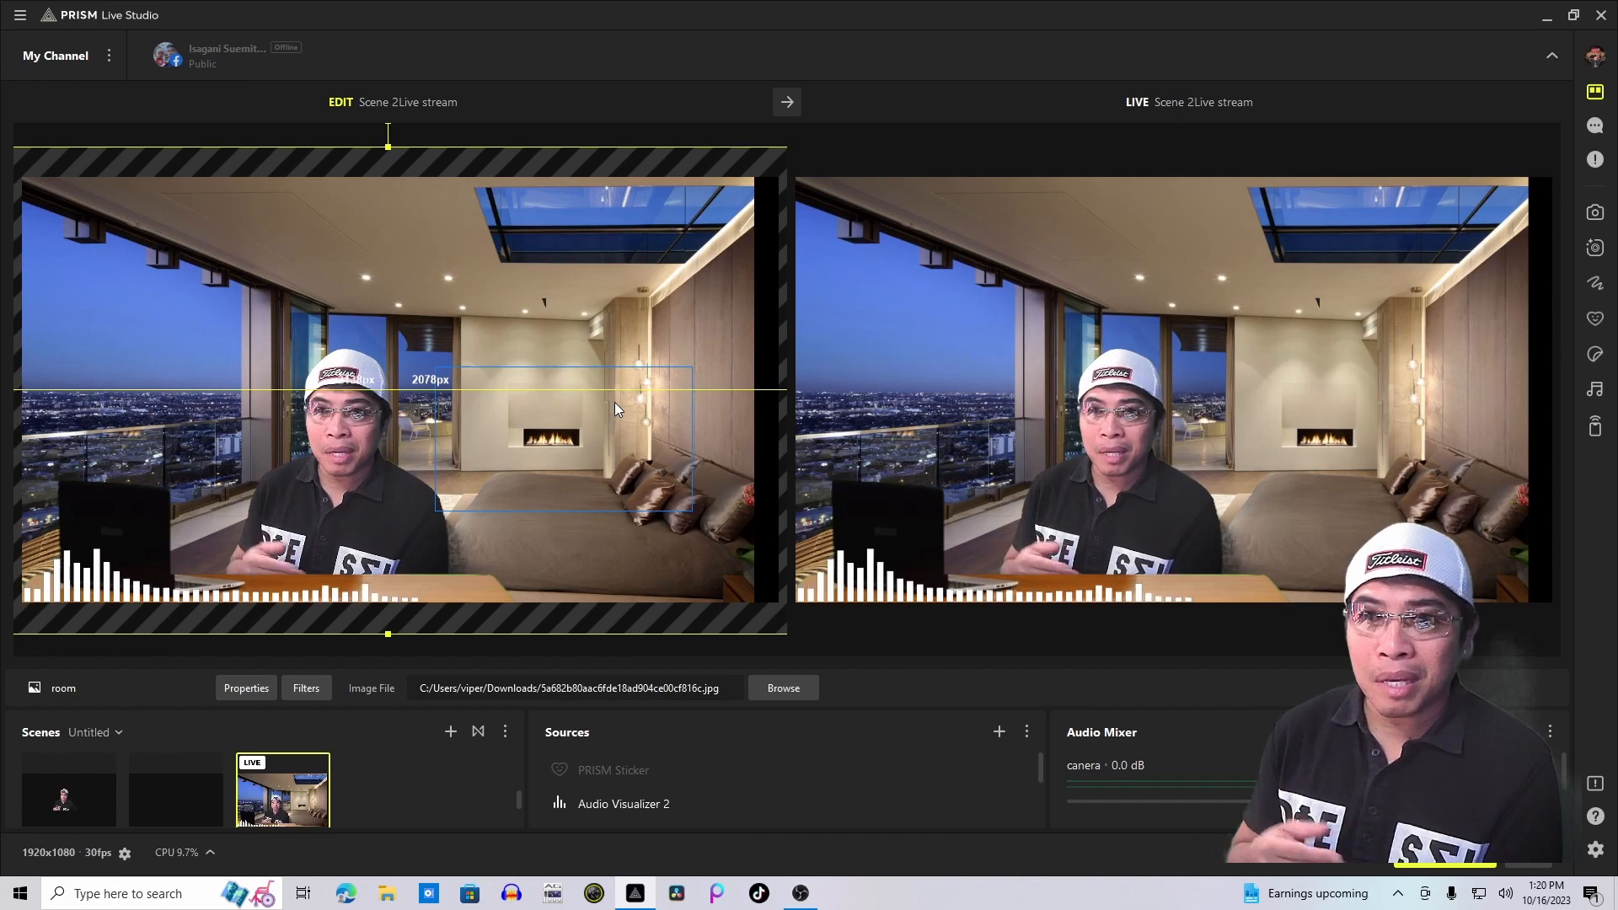
key(2)
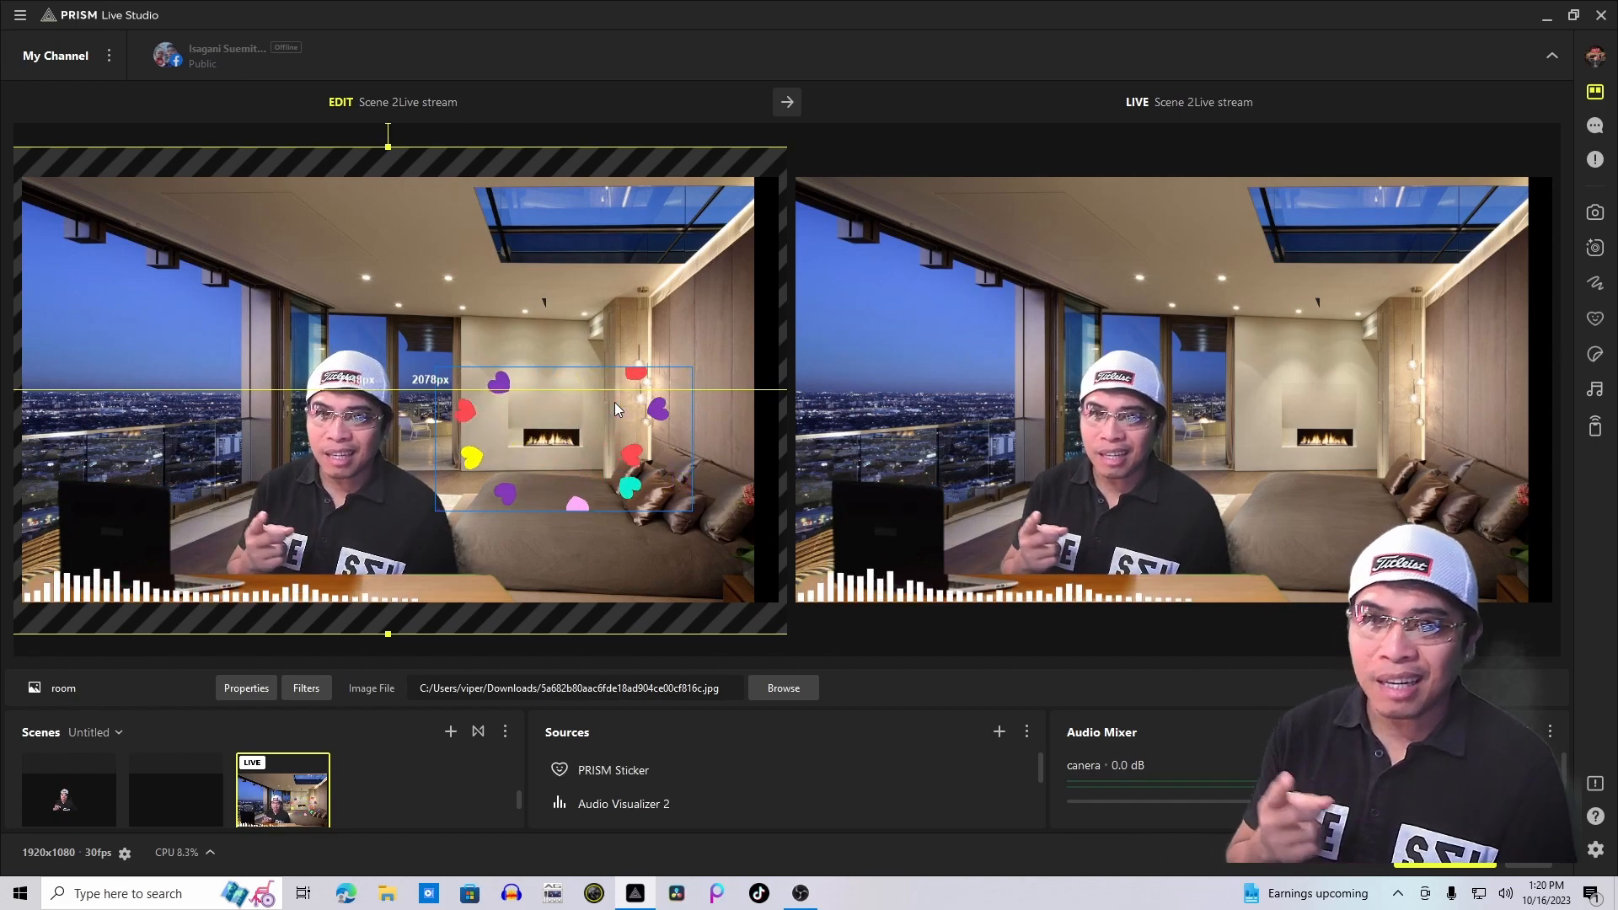
key(2)
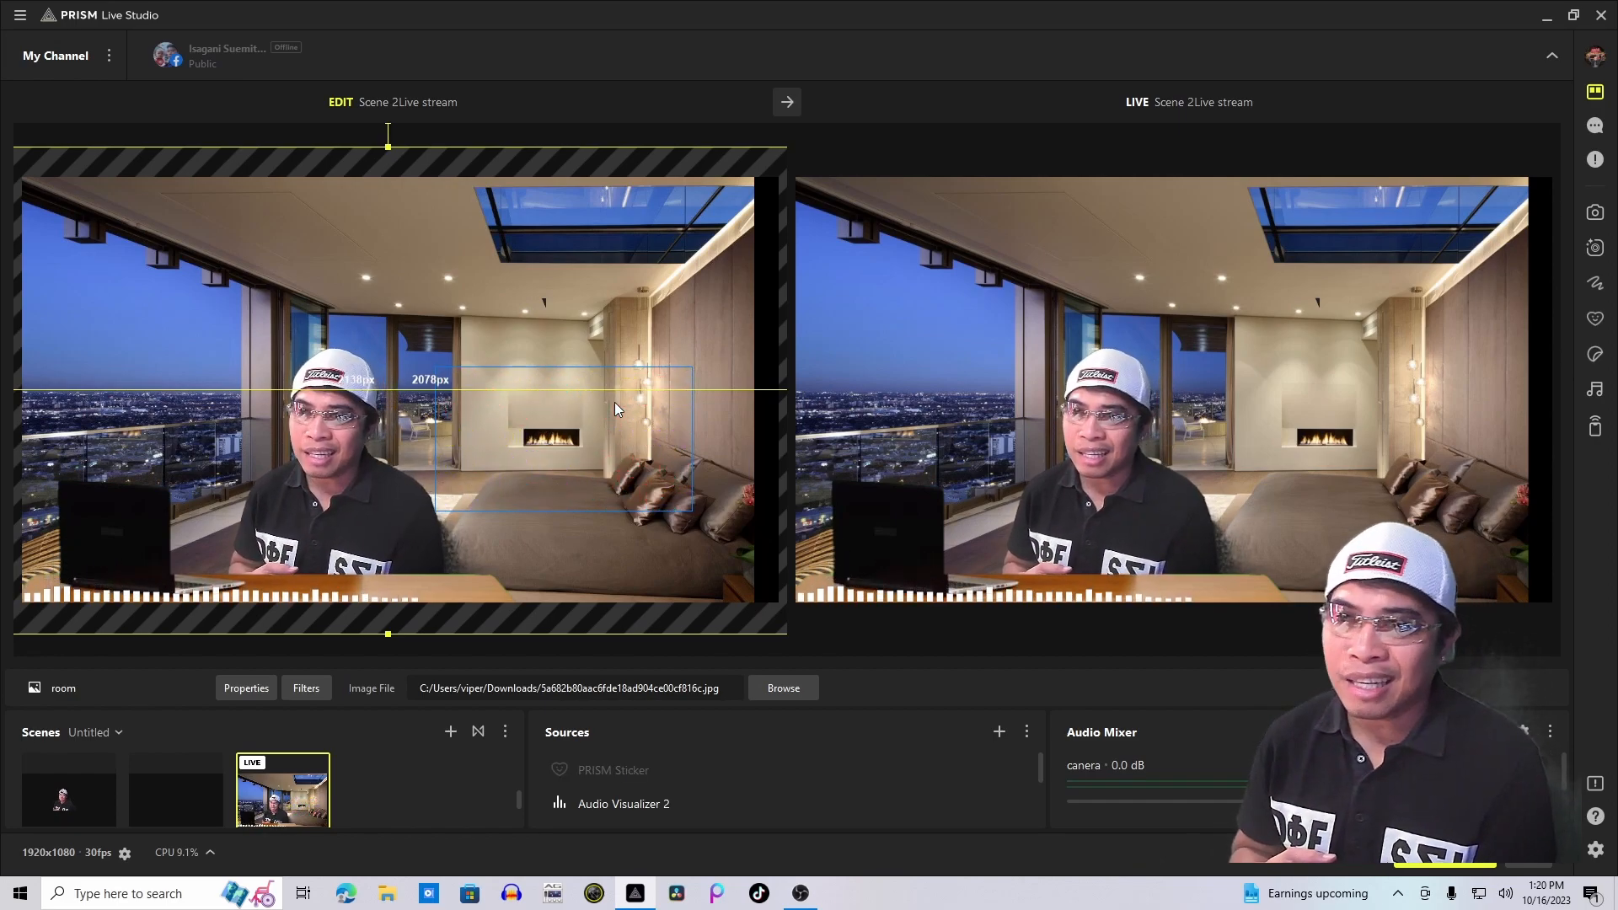
key(2)
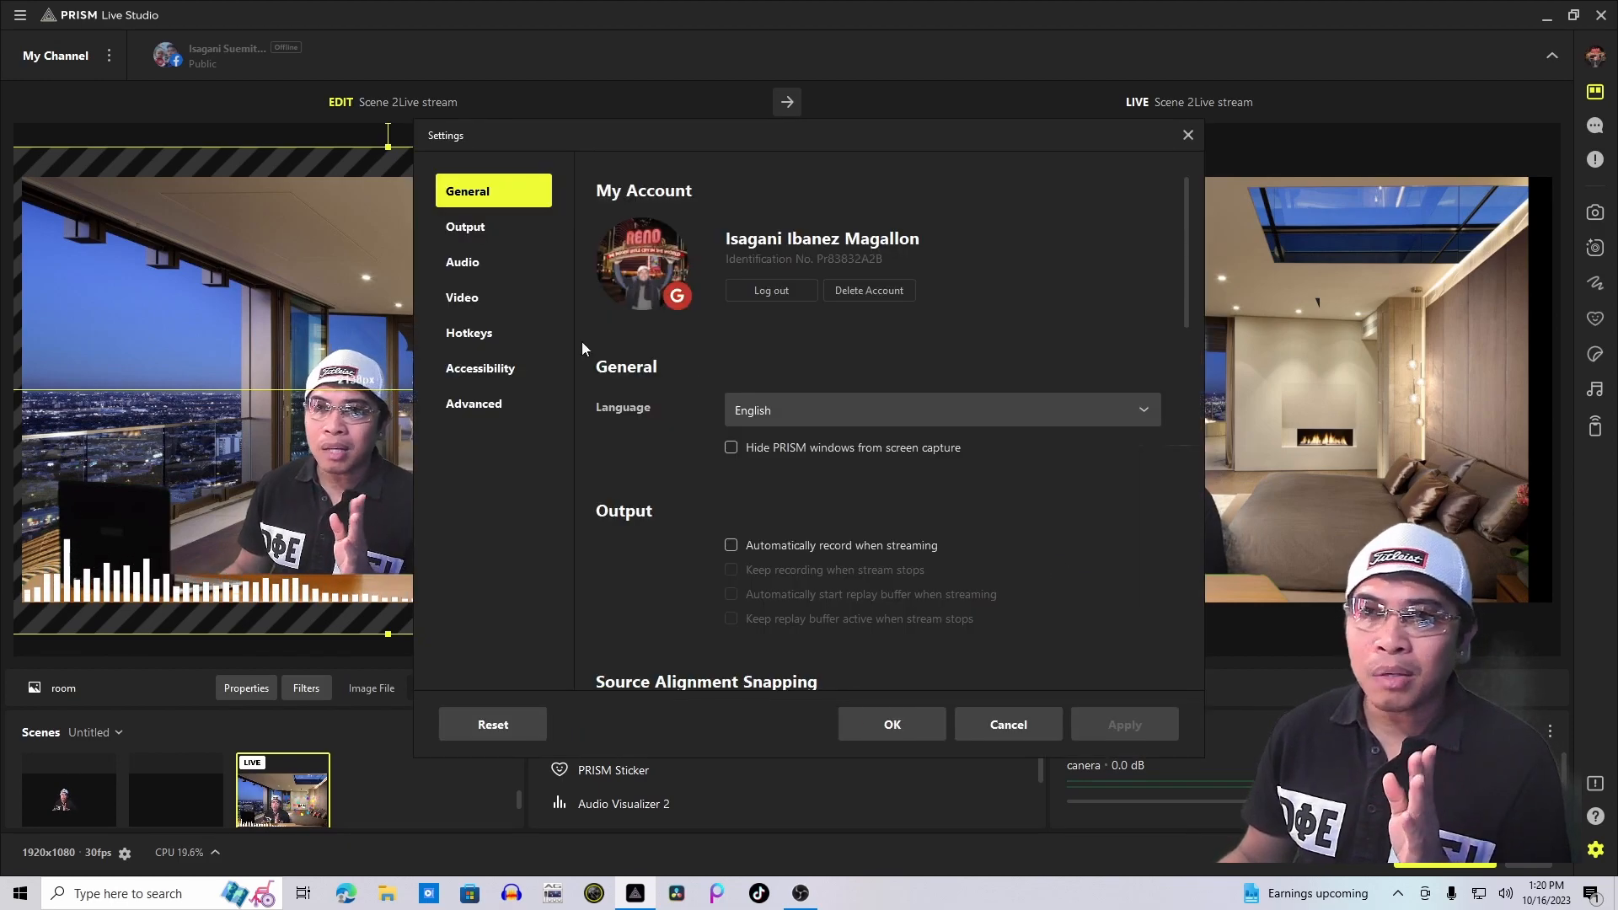
- Assign F9 as the hotkey for both showing and hiding the 'canera' source in Scene 2Live stream, and save the settings
click(482, 337)
scroll(744, 536, down, 10)
scroll(744, 536, down, 15)
scroll(744, 544, up, 1)
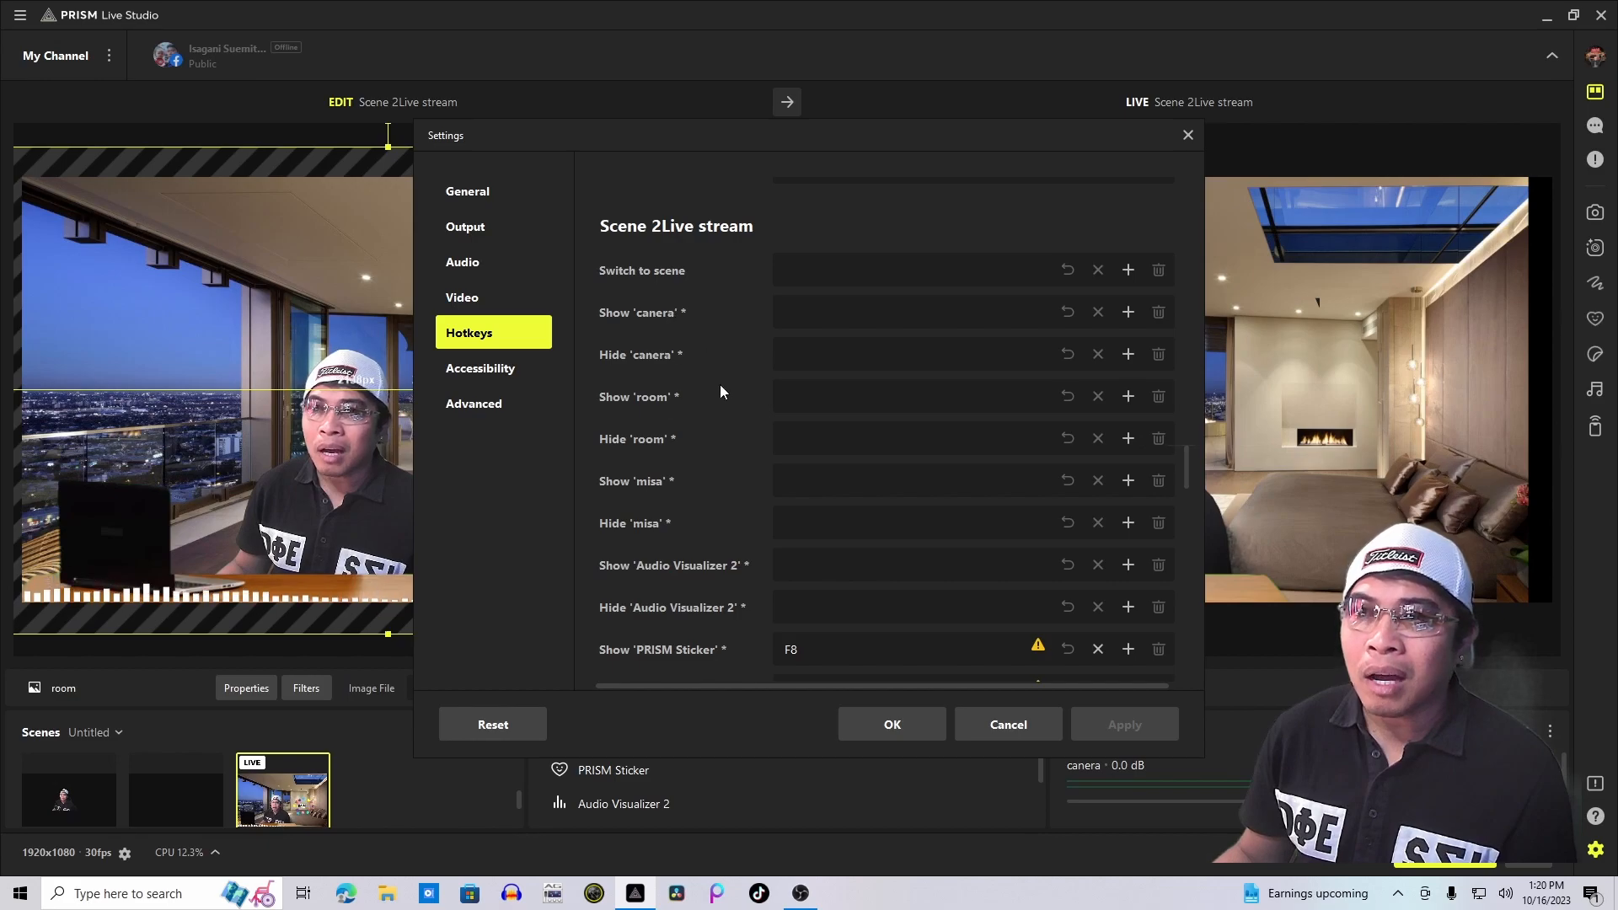
scroll(845, 371, up, 1)
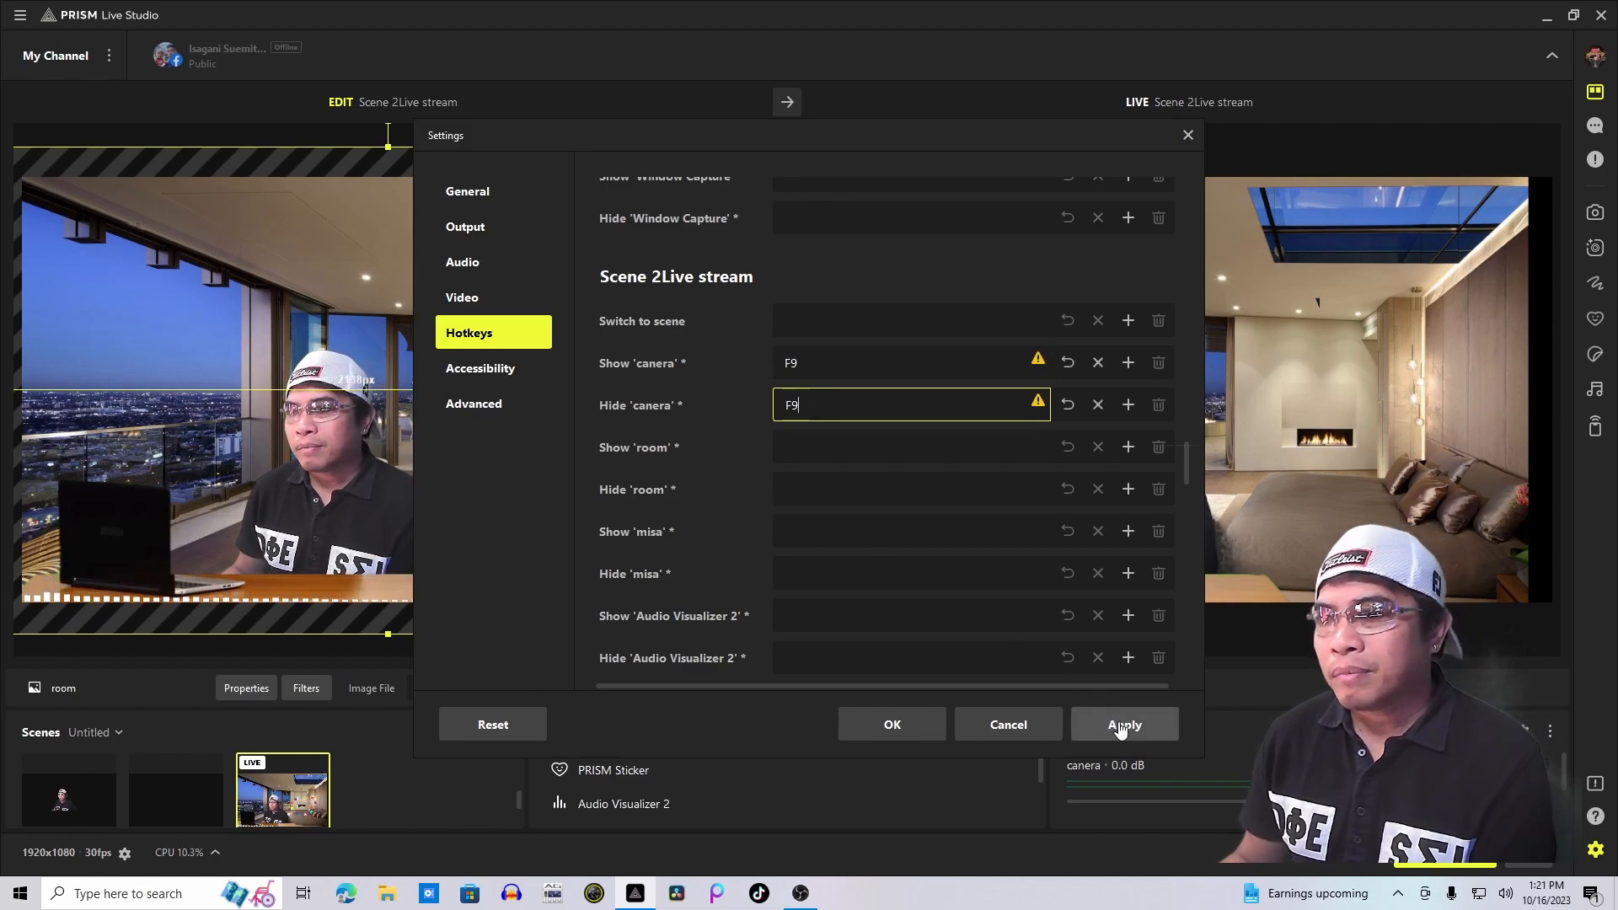
click(893, 724)
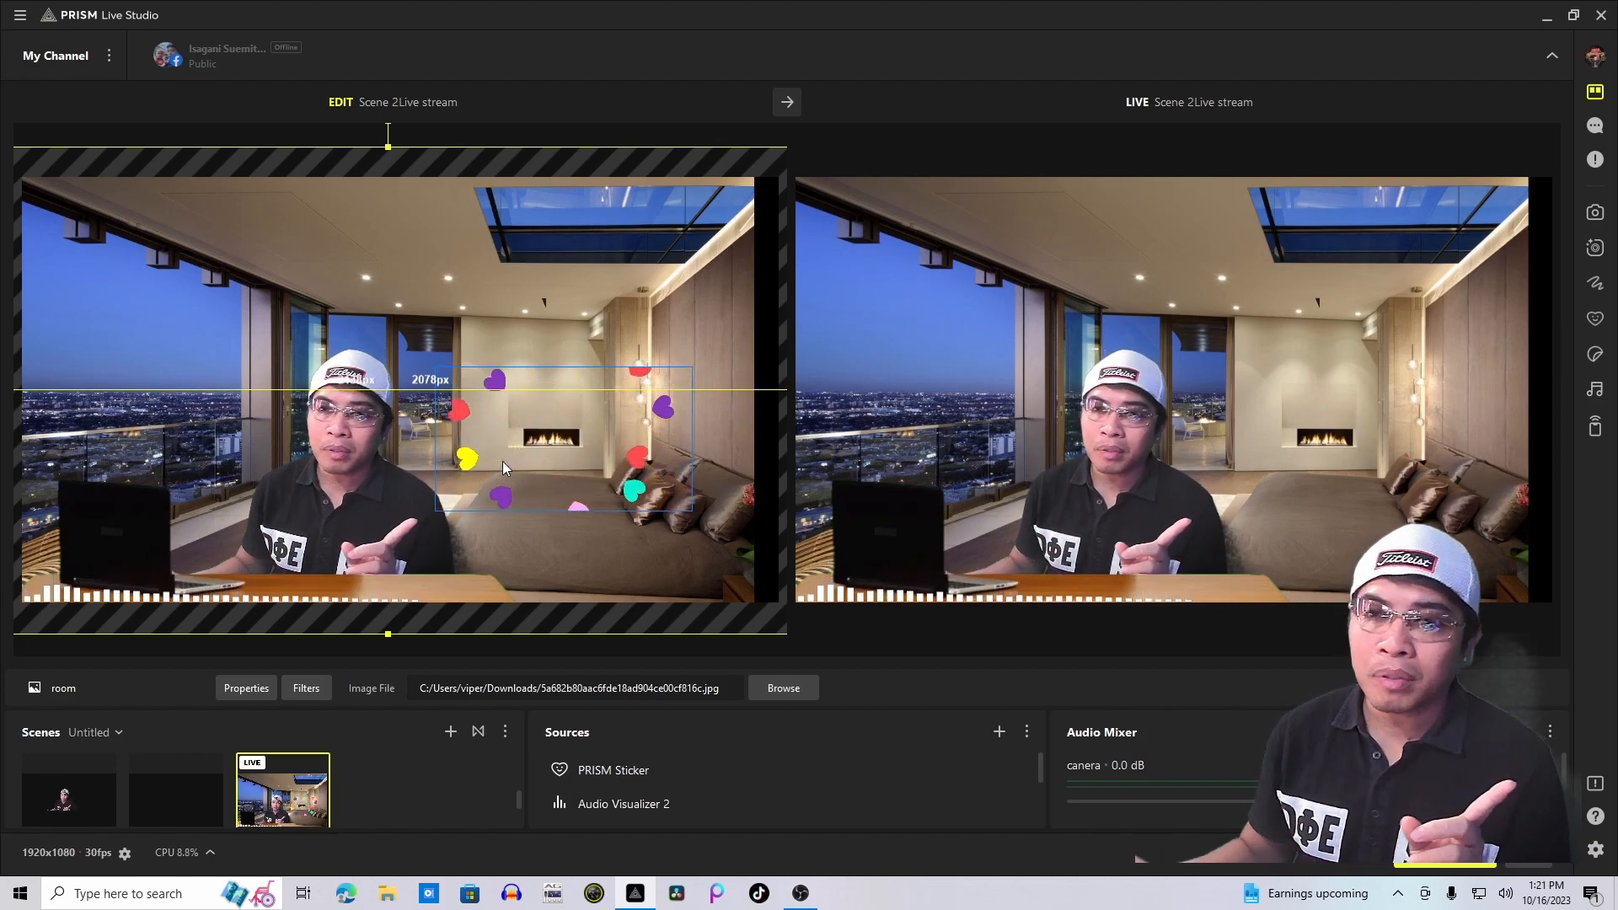
- Send the edited scene to the live output and return to the single-canvas view without the side-by-side Edit and Live display
click(787, 104)
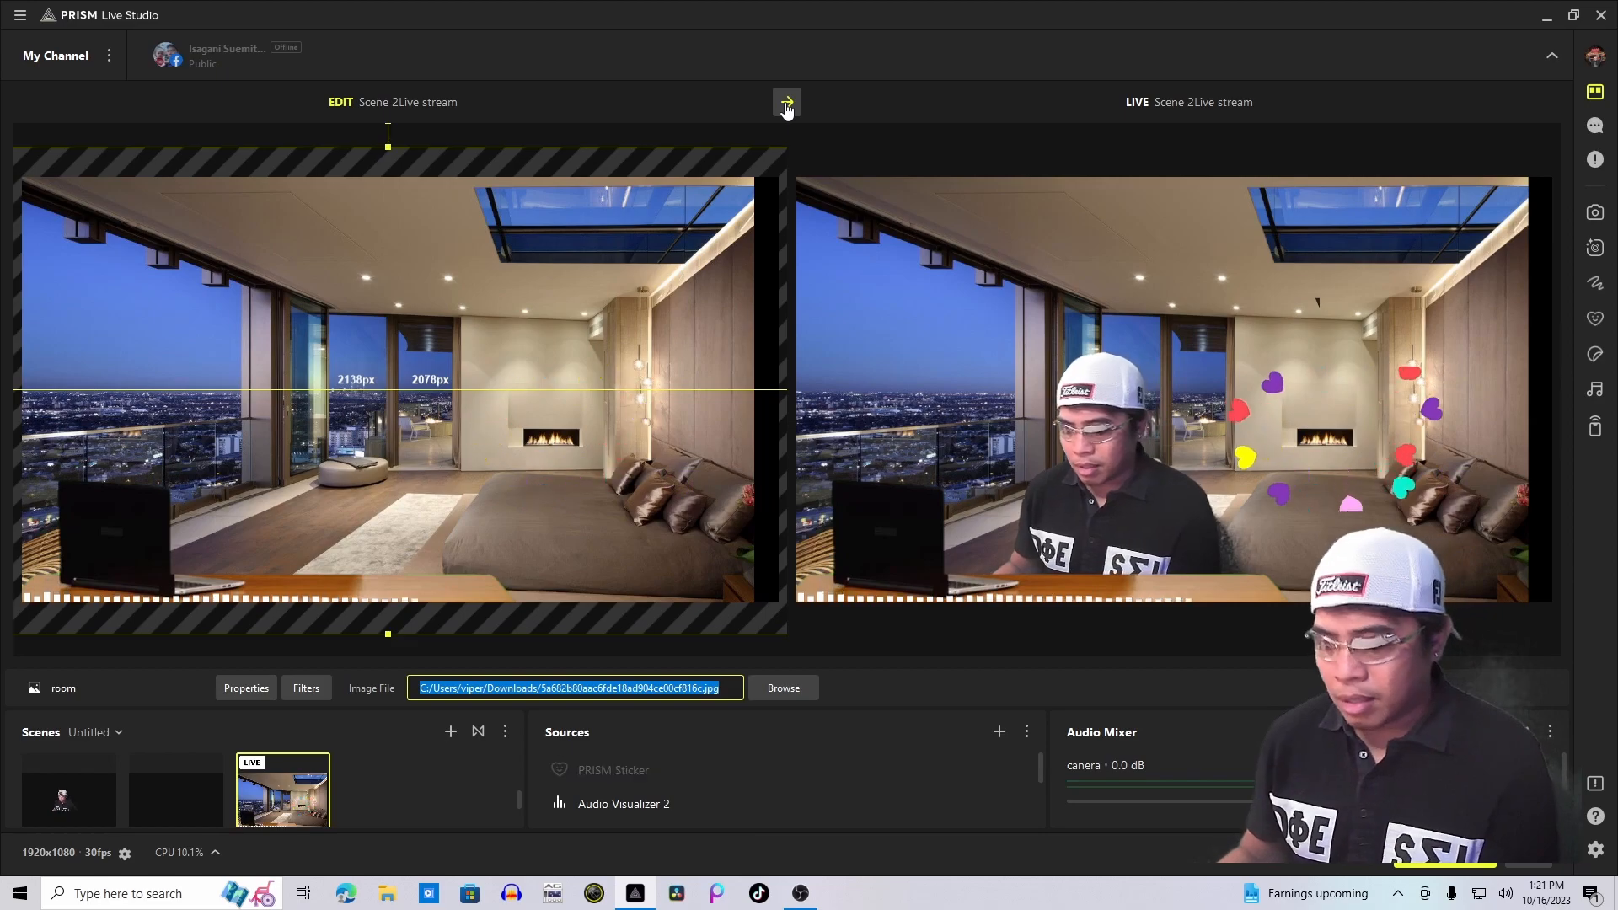
click(1595, 94)
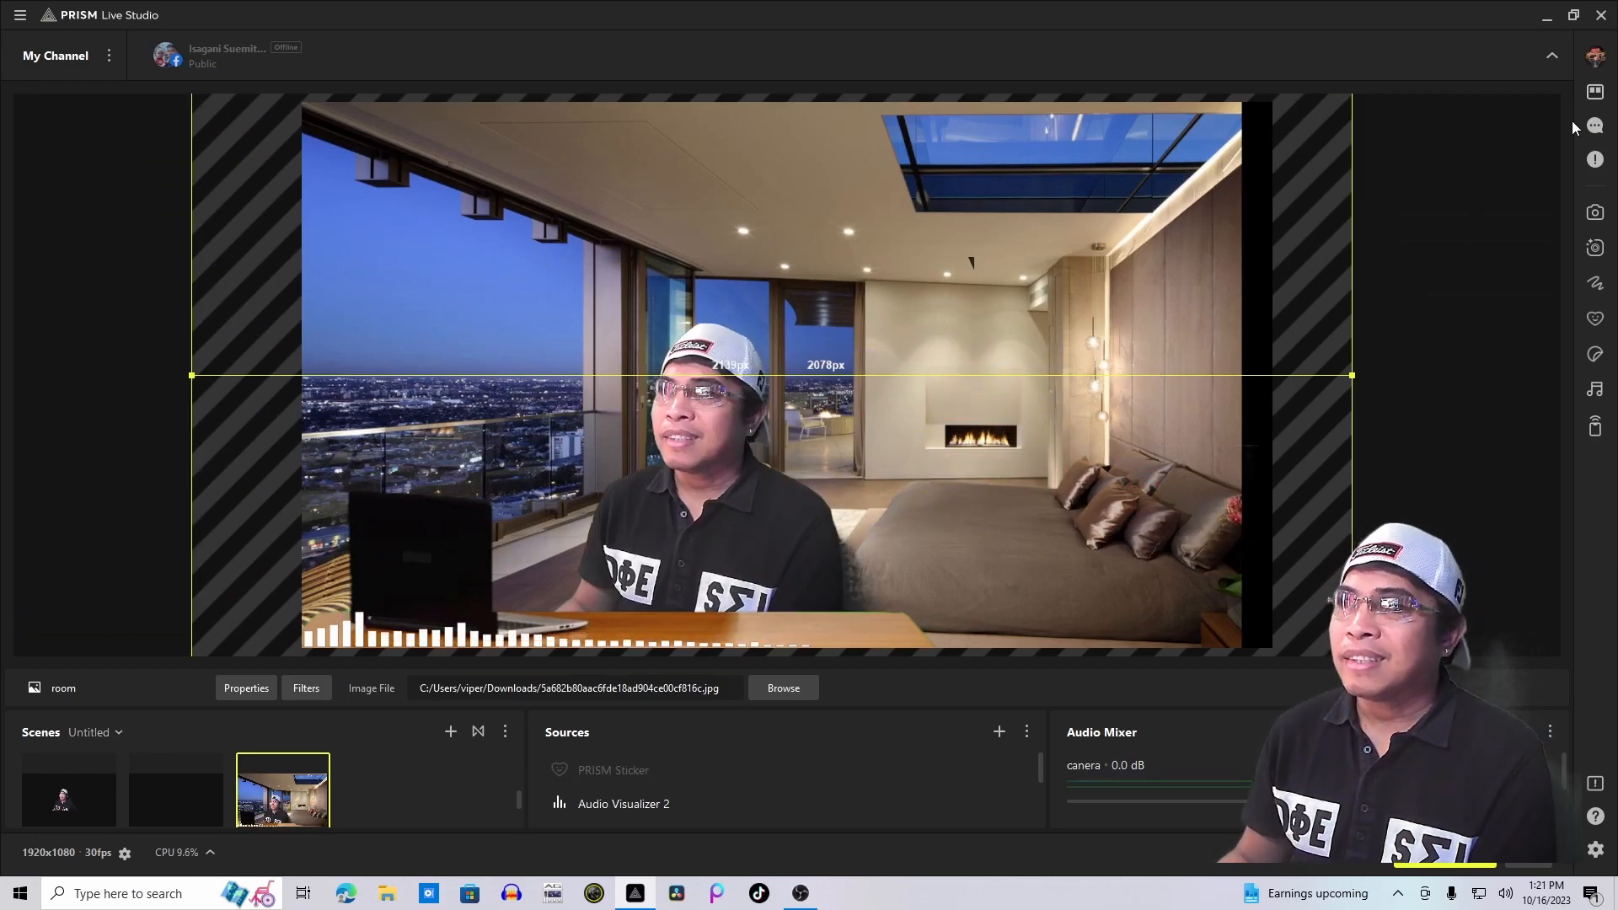
click(1596, 92)
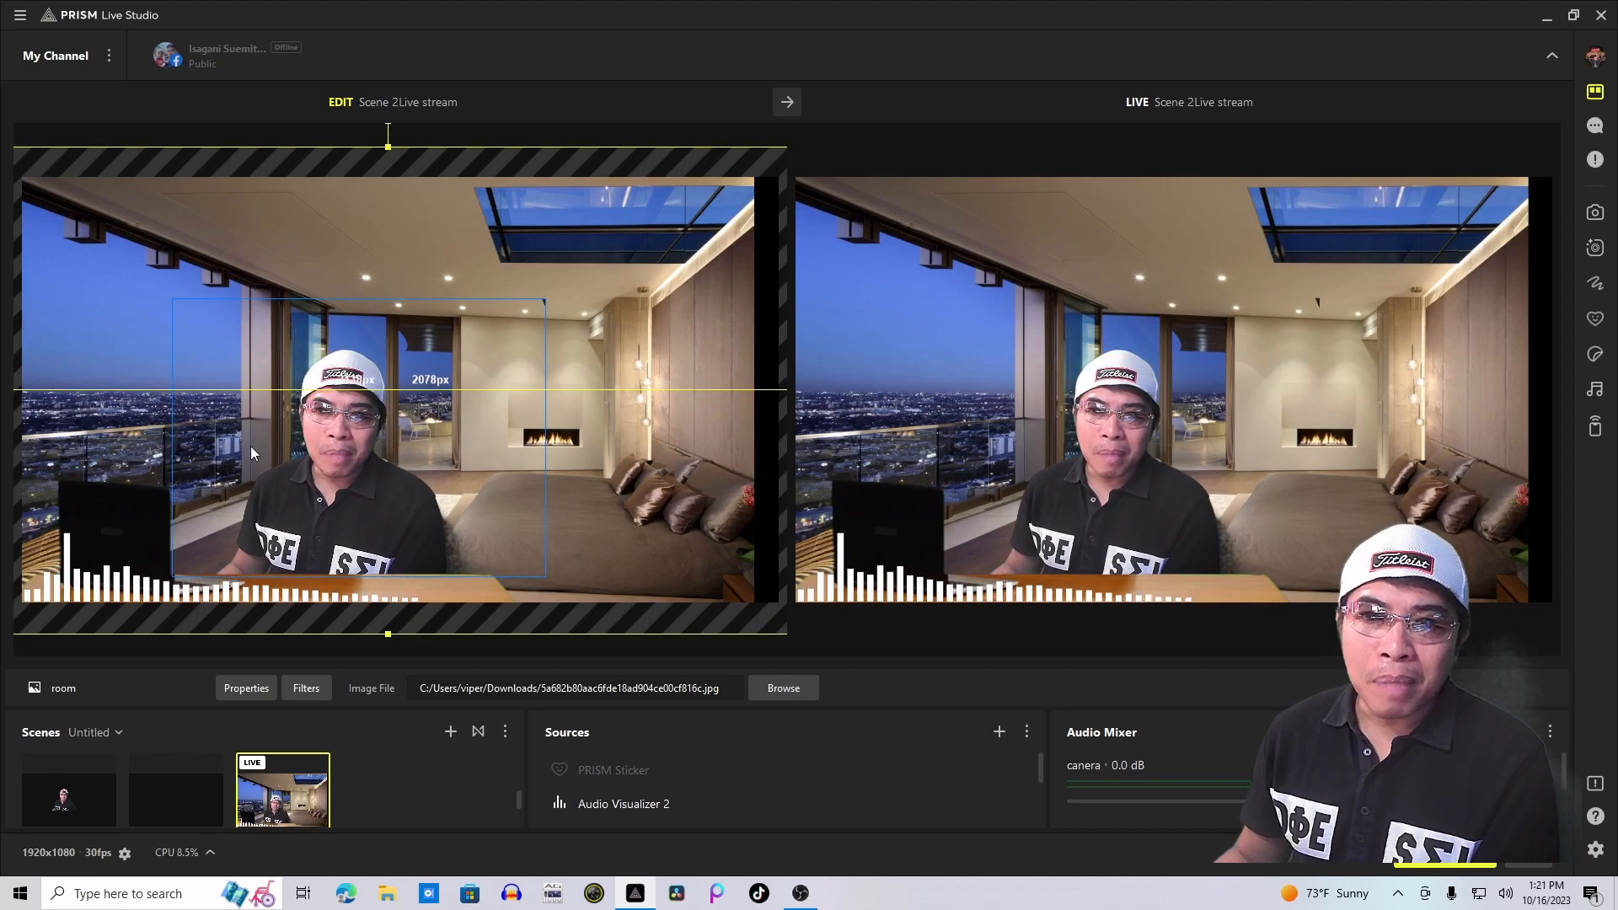
click(1596, 92)
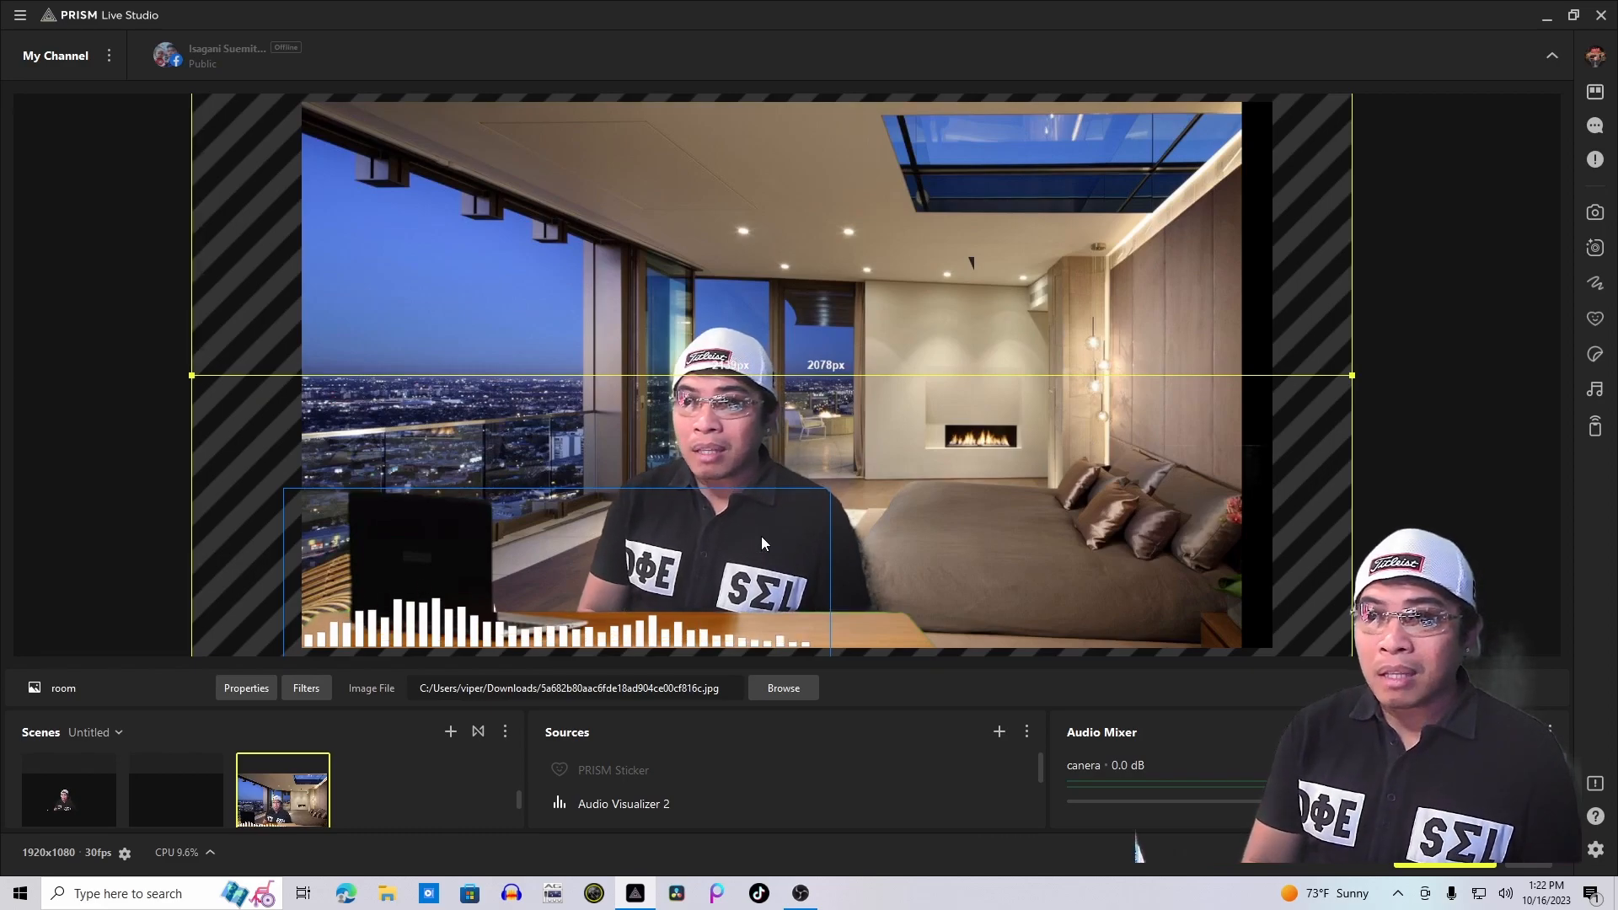
- Test the assigned hotkeys in the single view by toggling the camera and the PRISM Sticker on and off
key(1)
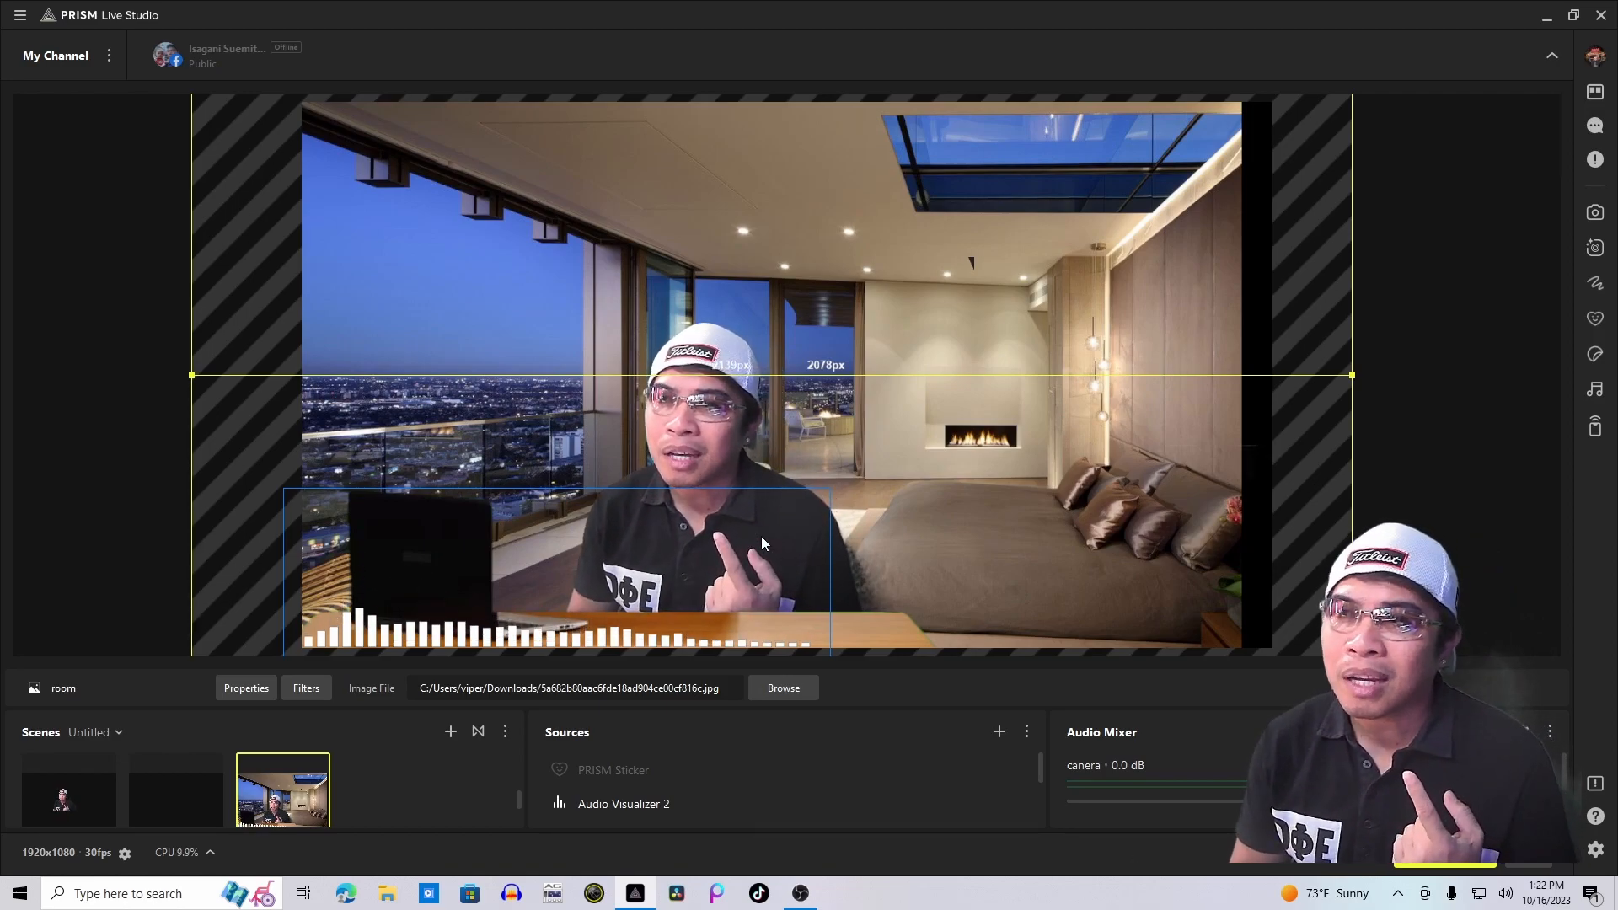
key(1)
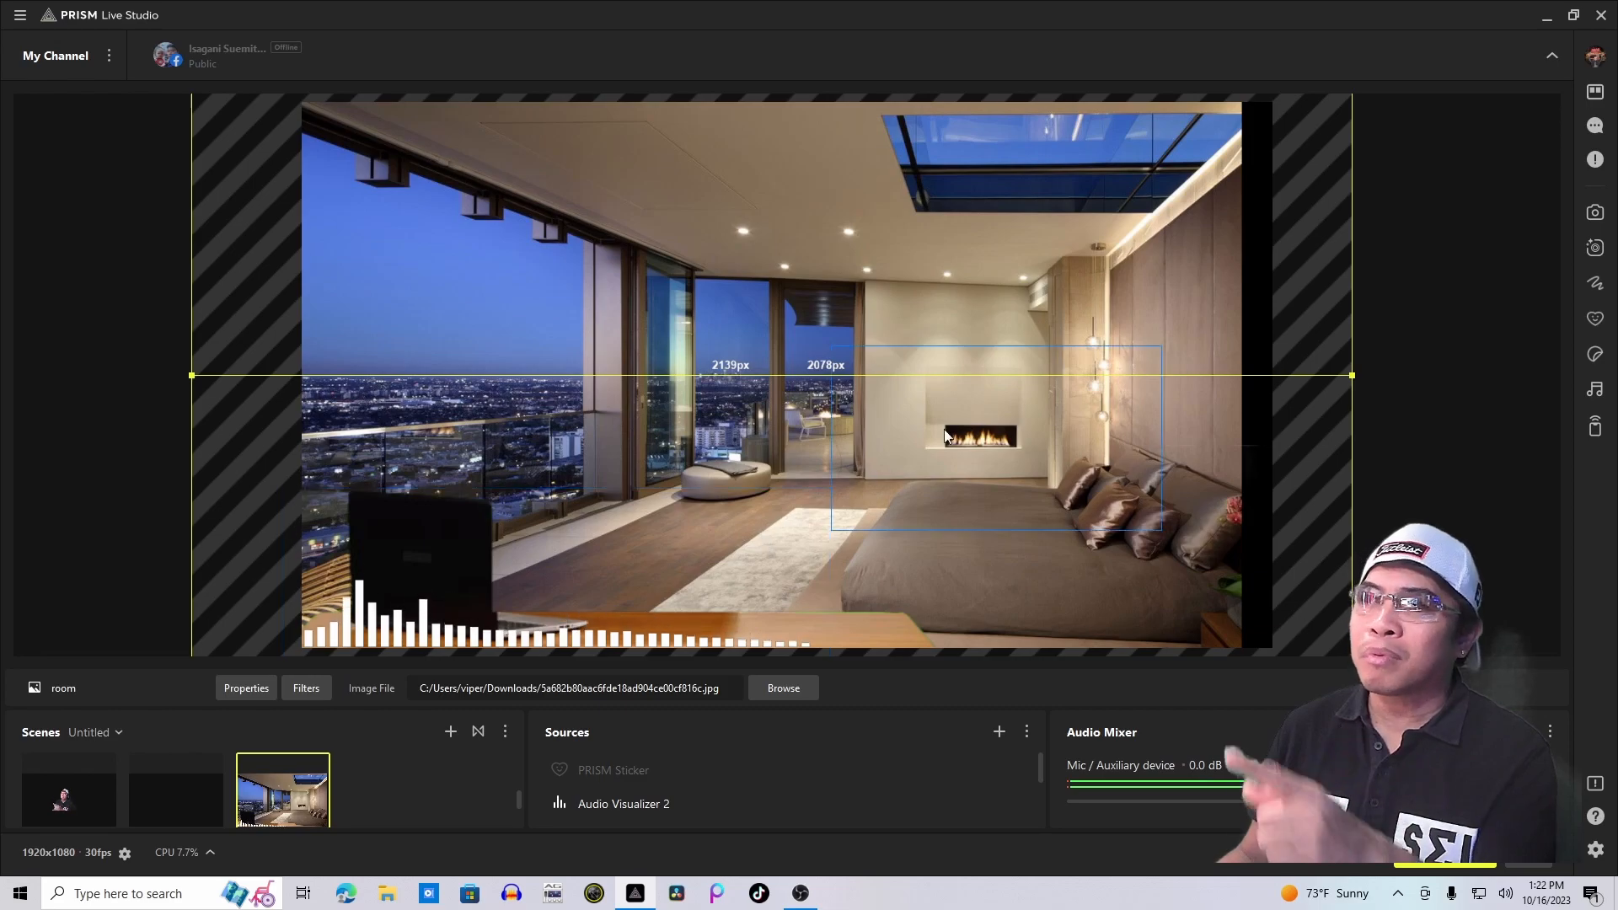
key(2)
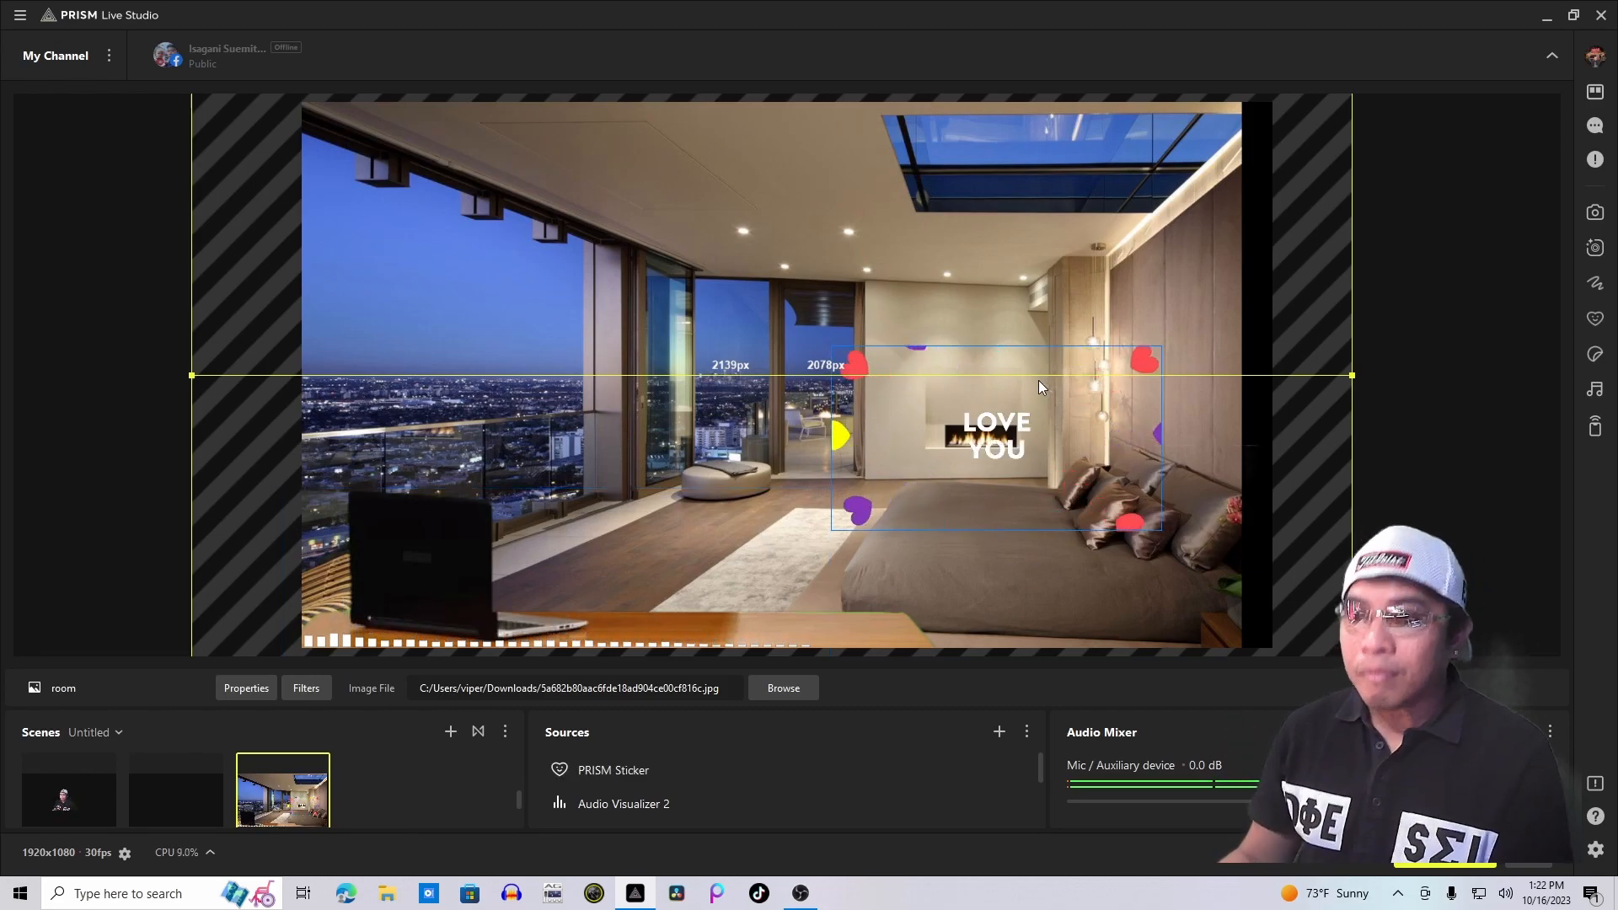
key(2)
key(1)
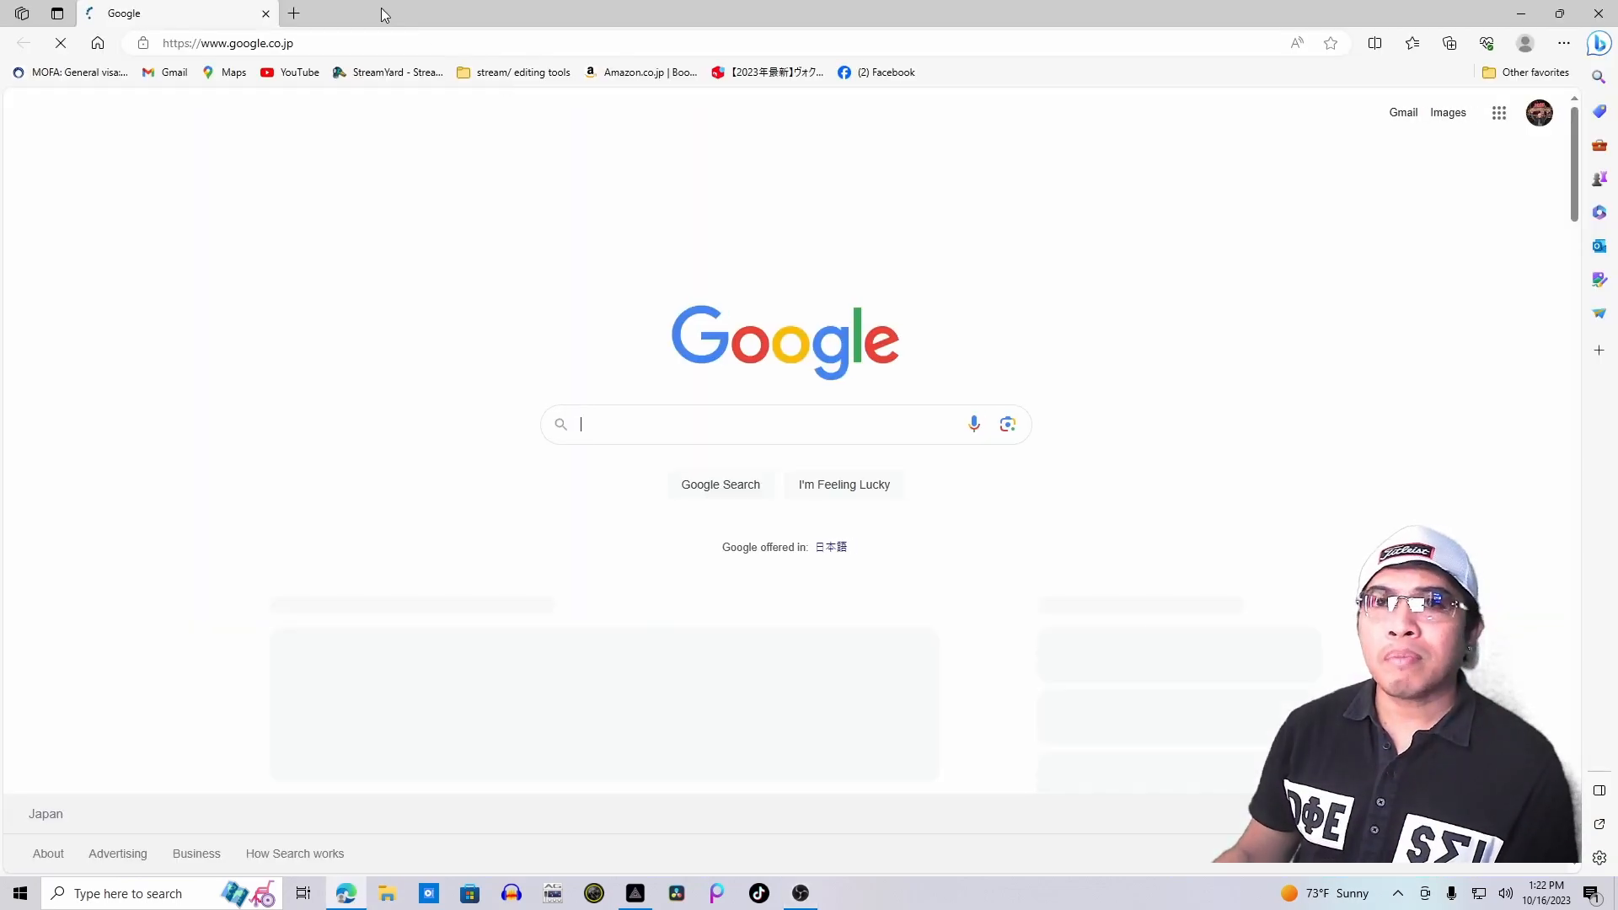
- Open StreamYard in the browser and start a new studio live stream with a YouTube channel as its destination
click(390, 74)
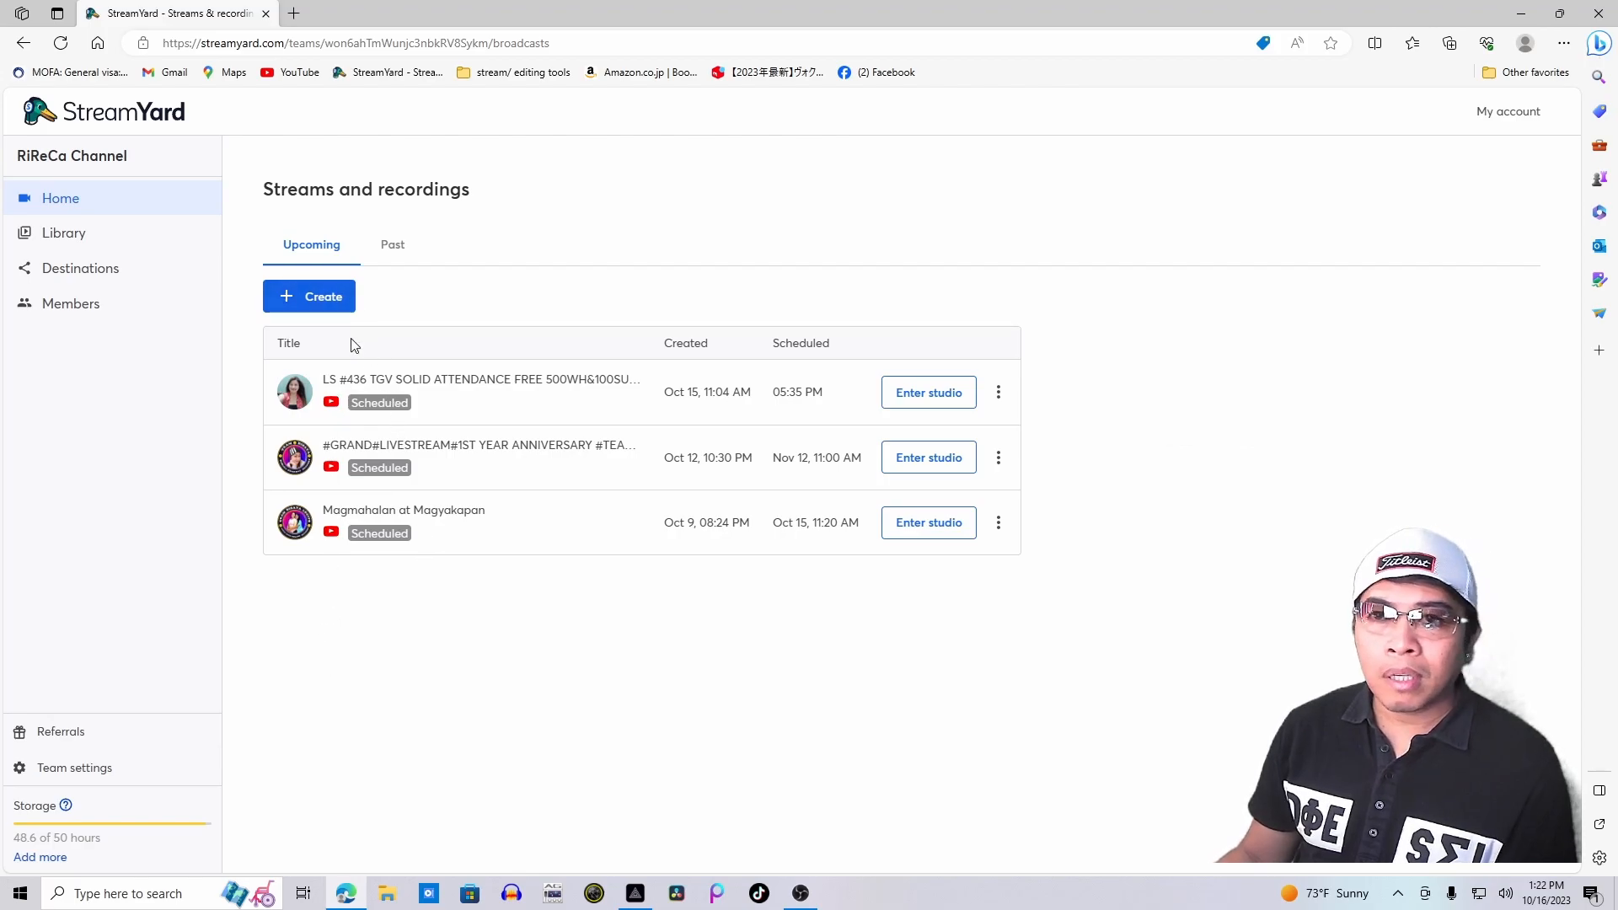
click(331, 297)
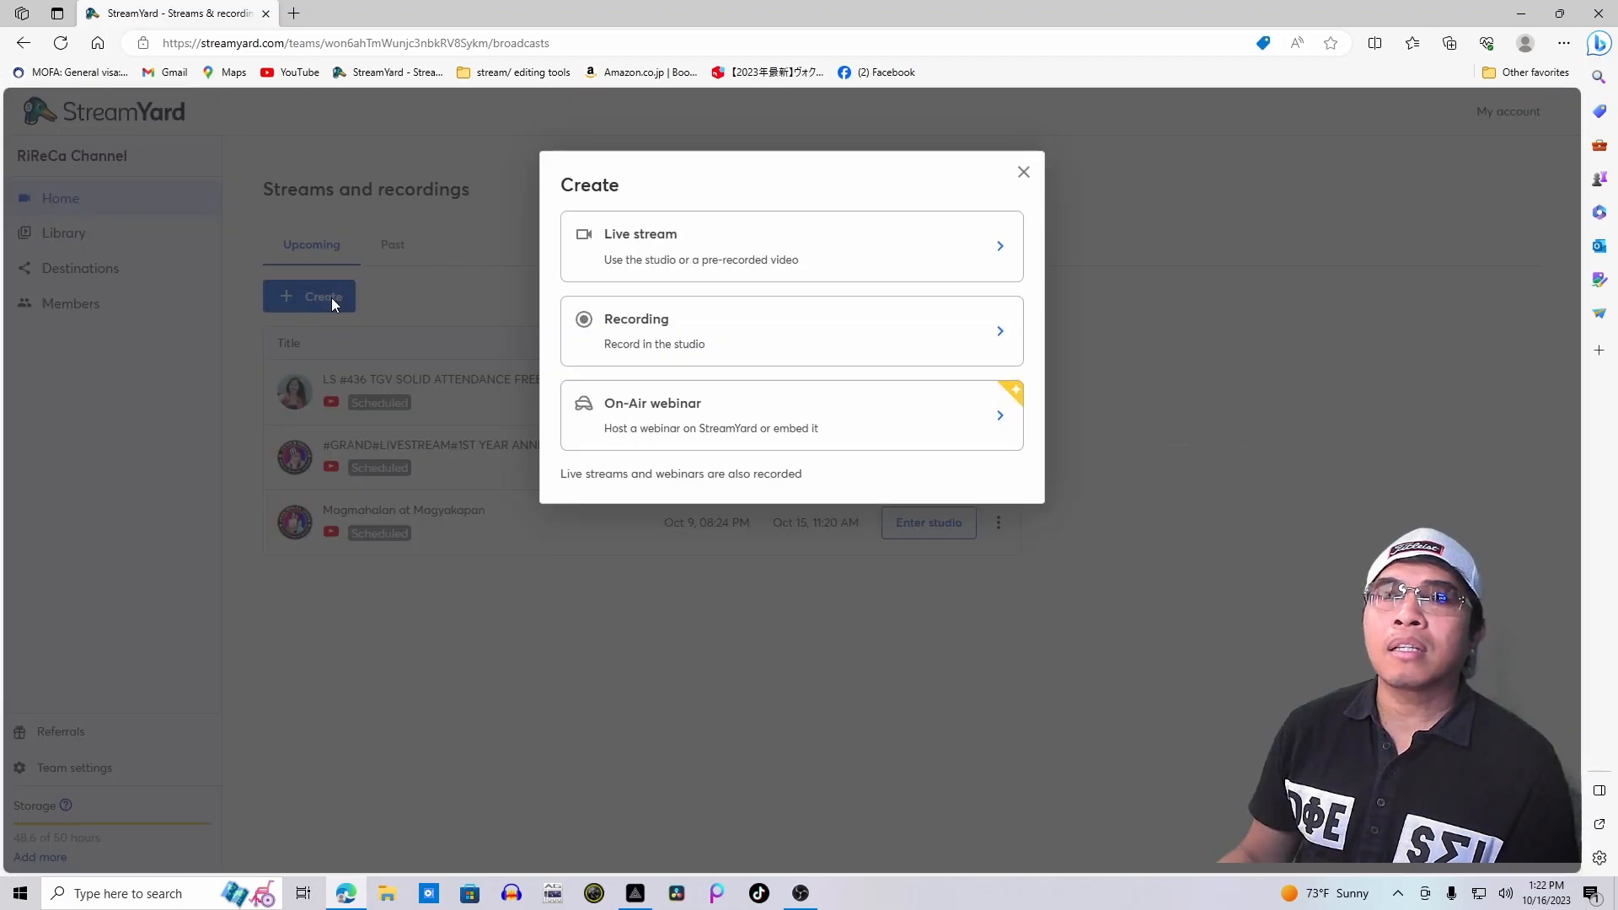
click(670, 261)
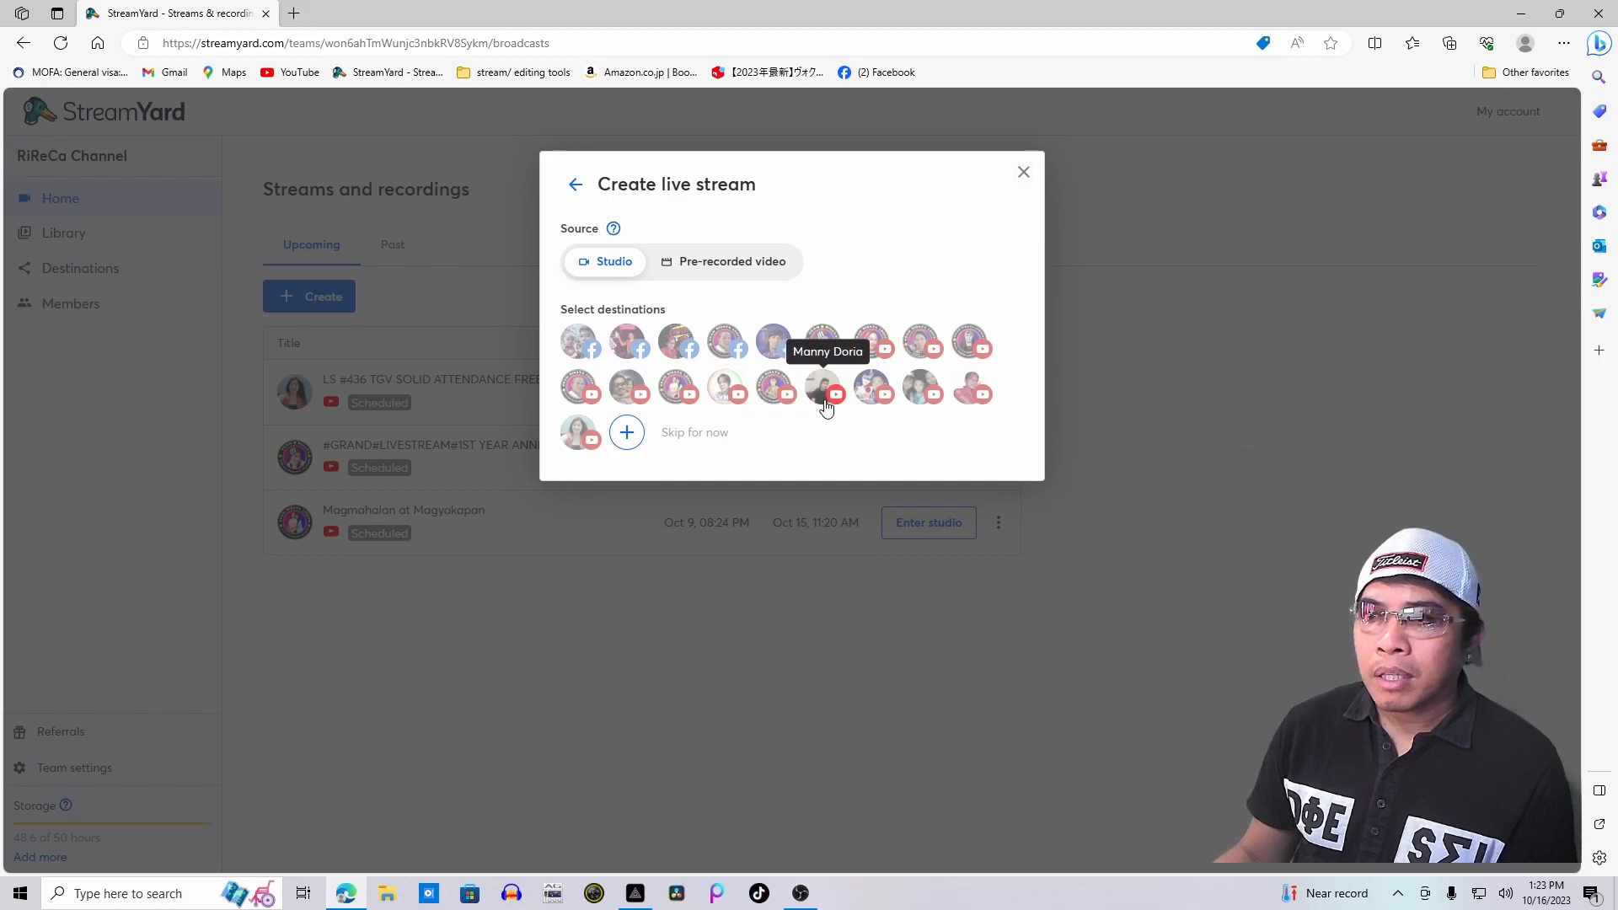
click(873, 381)
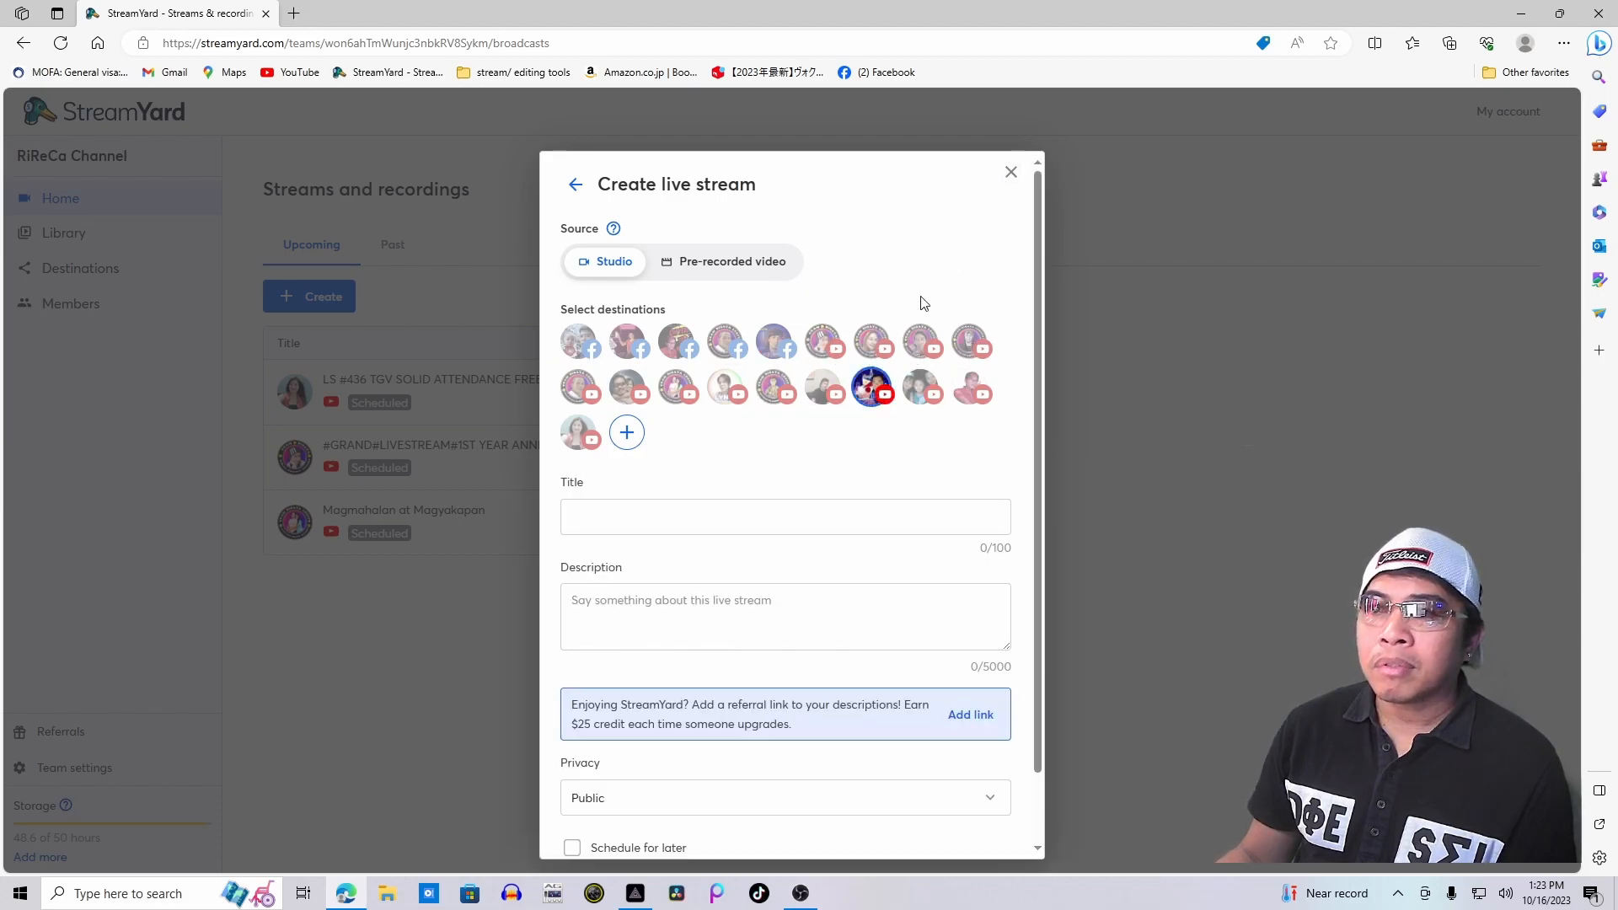
- Title the live stream "test", describe it as "te", set its privacy to Private and create it
click(757, 516)
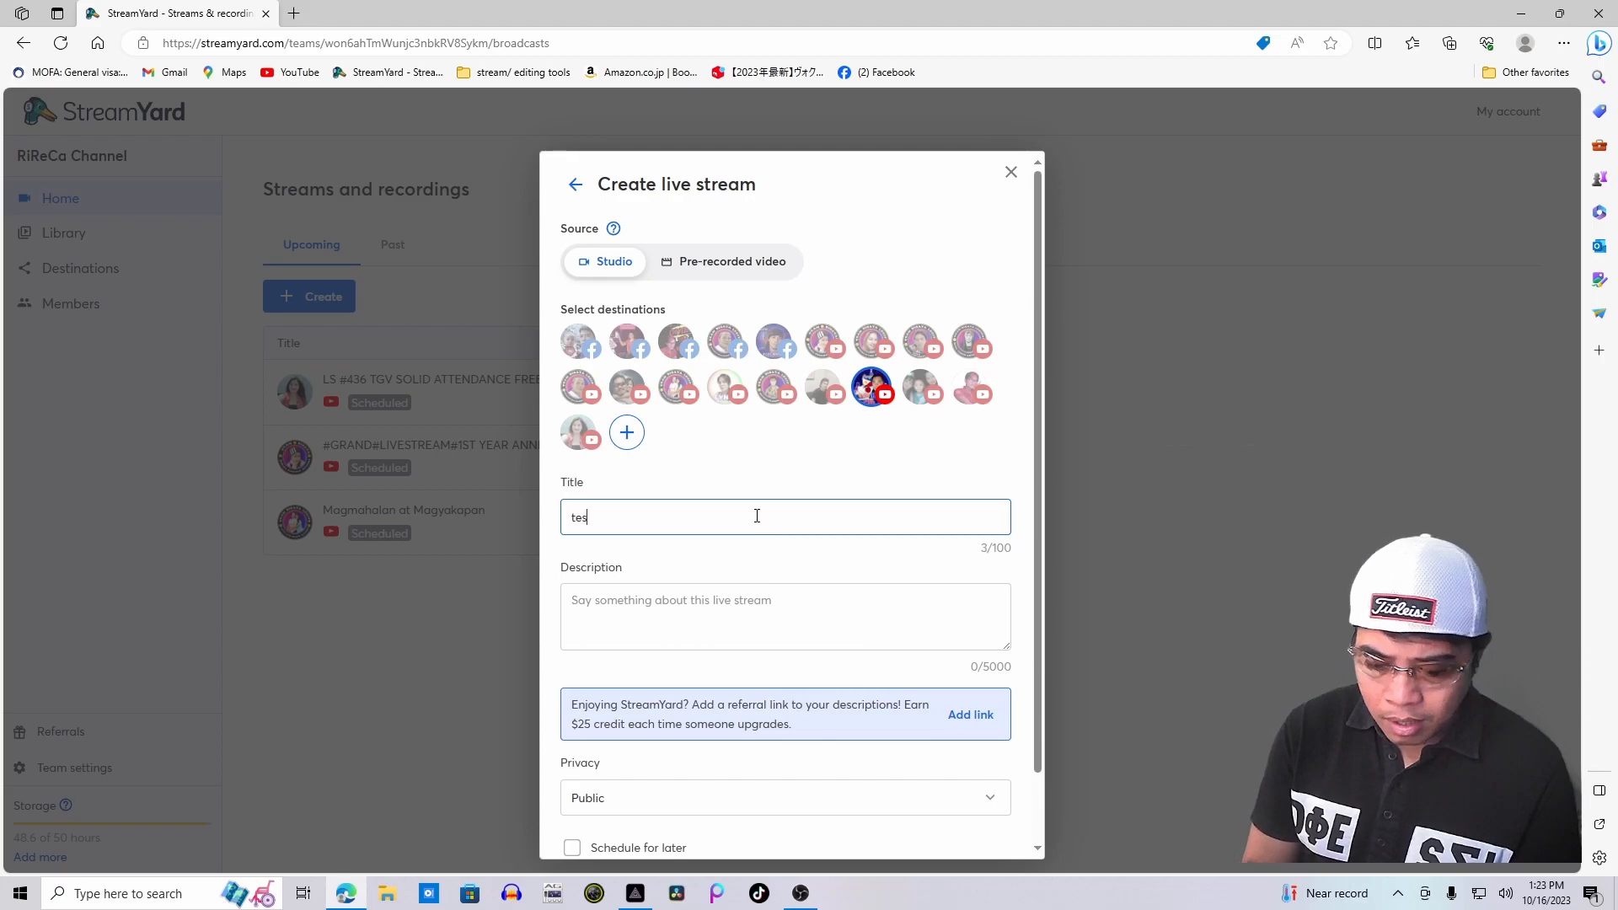
click(750, 604)
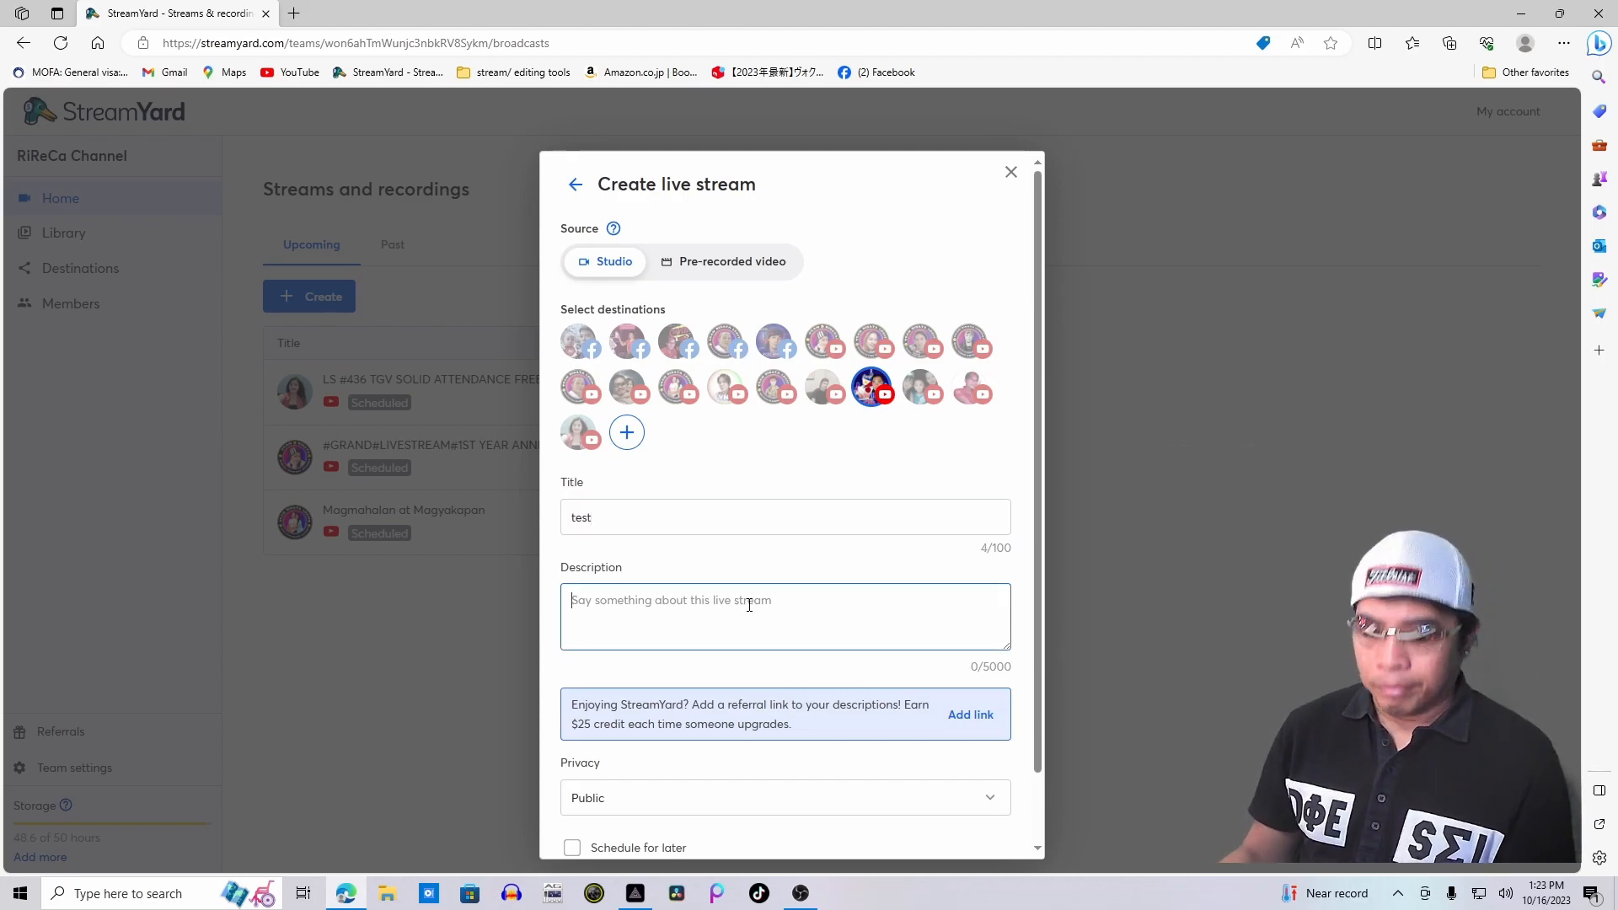
text(te)
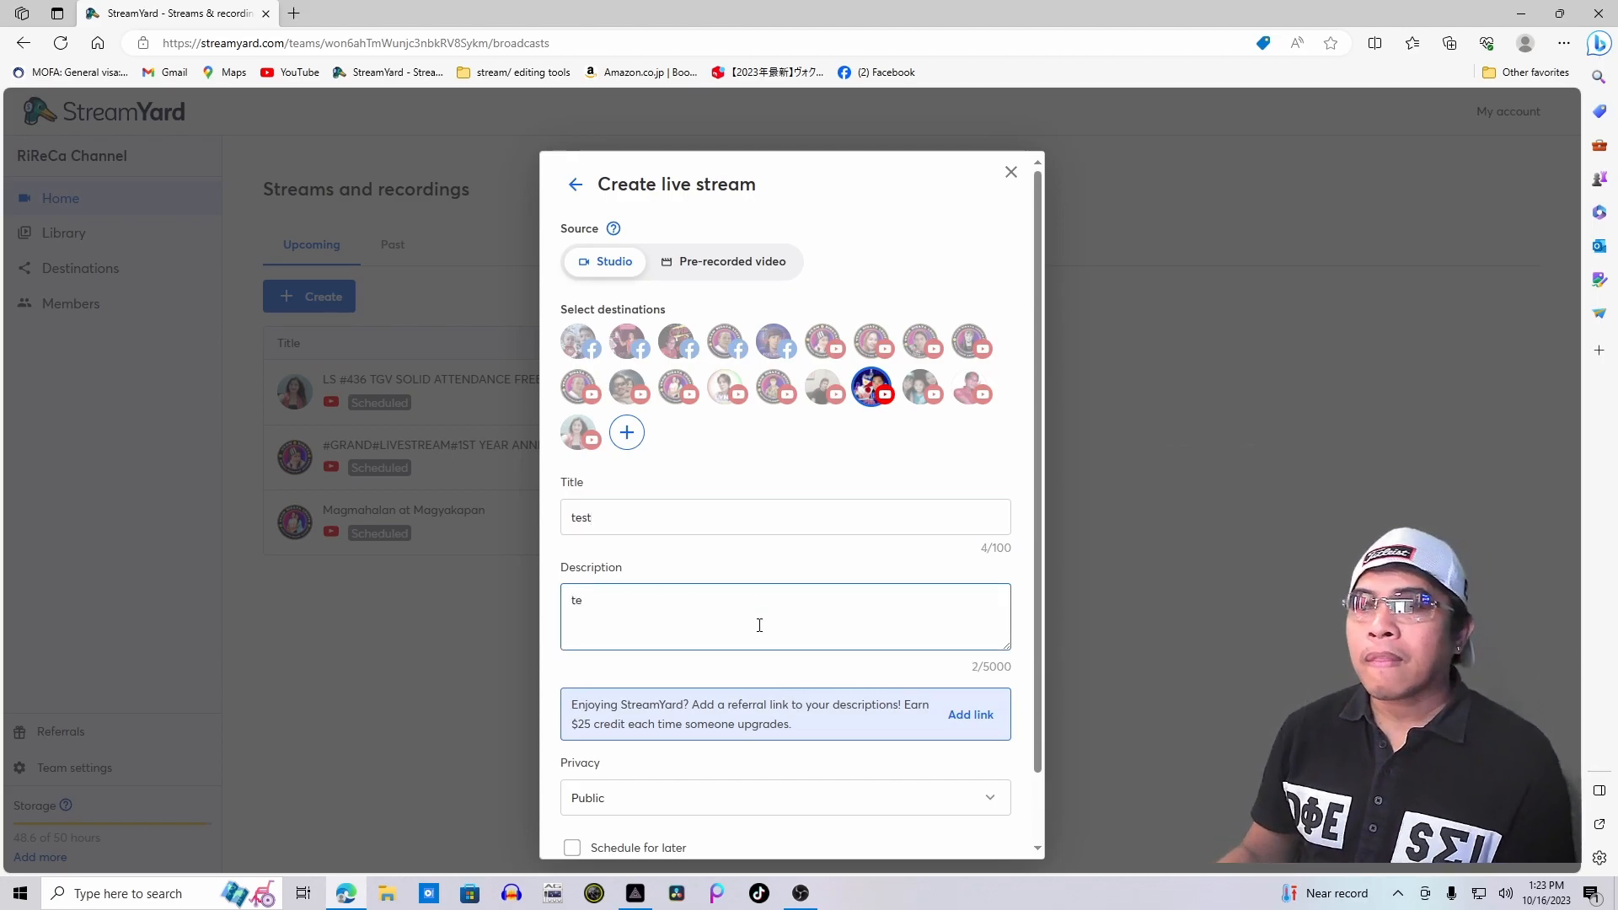
scroll(1004, 798, down, 1)
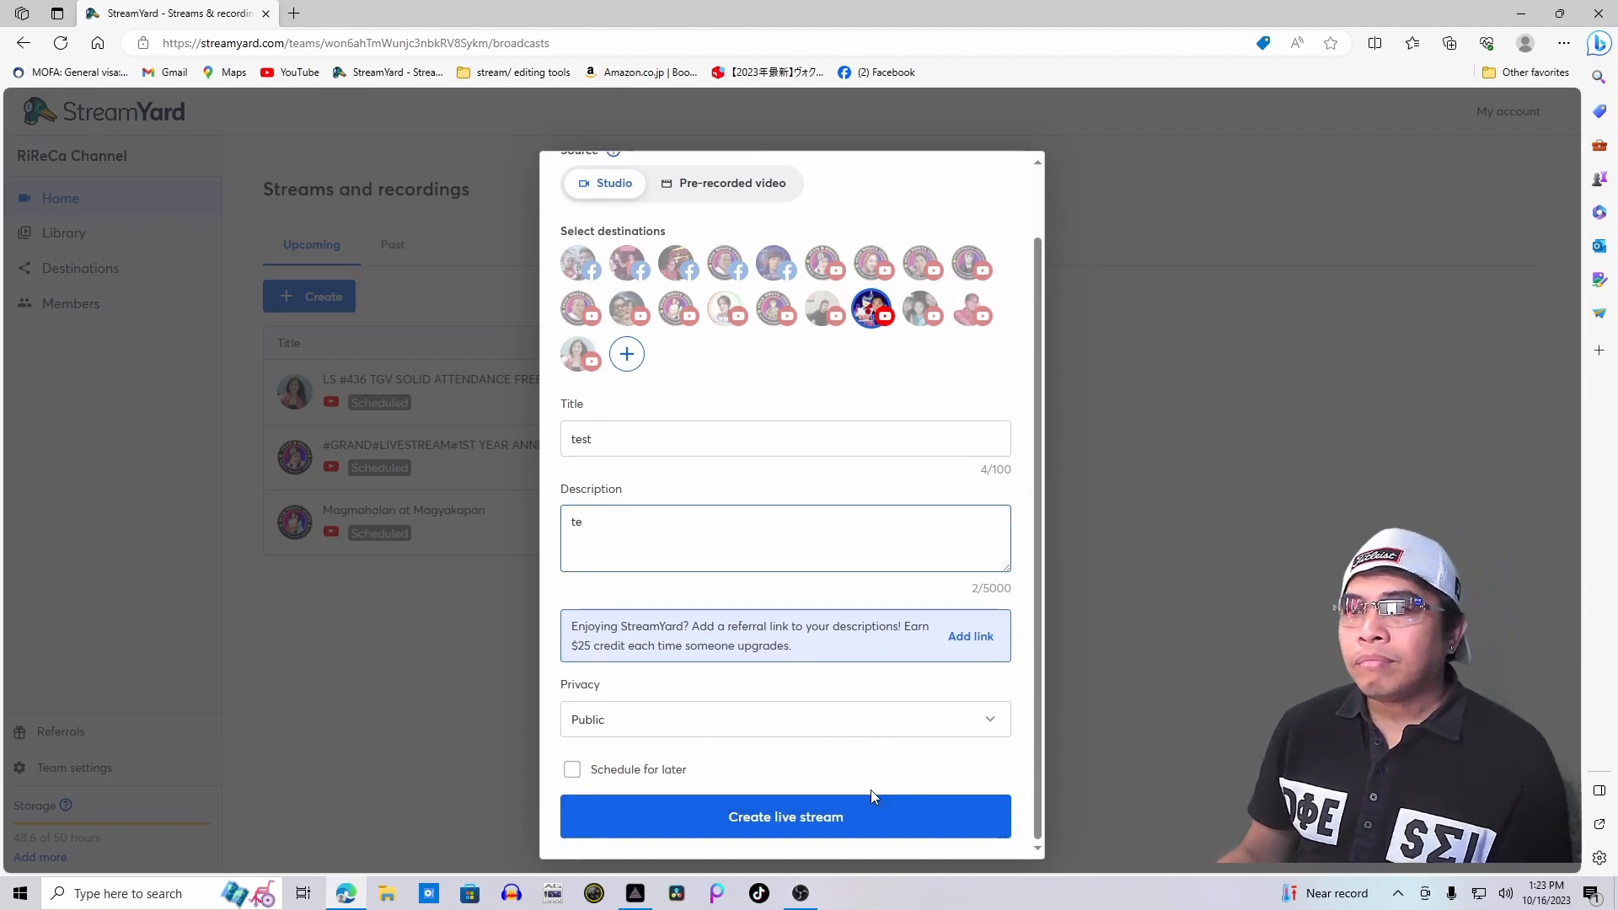
click(1000, 727)
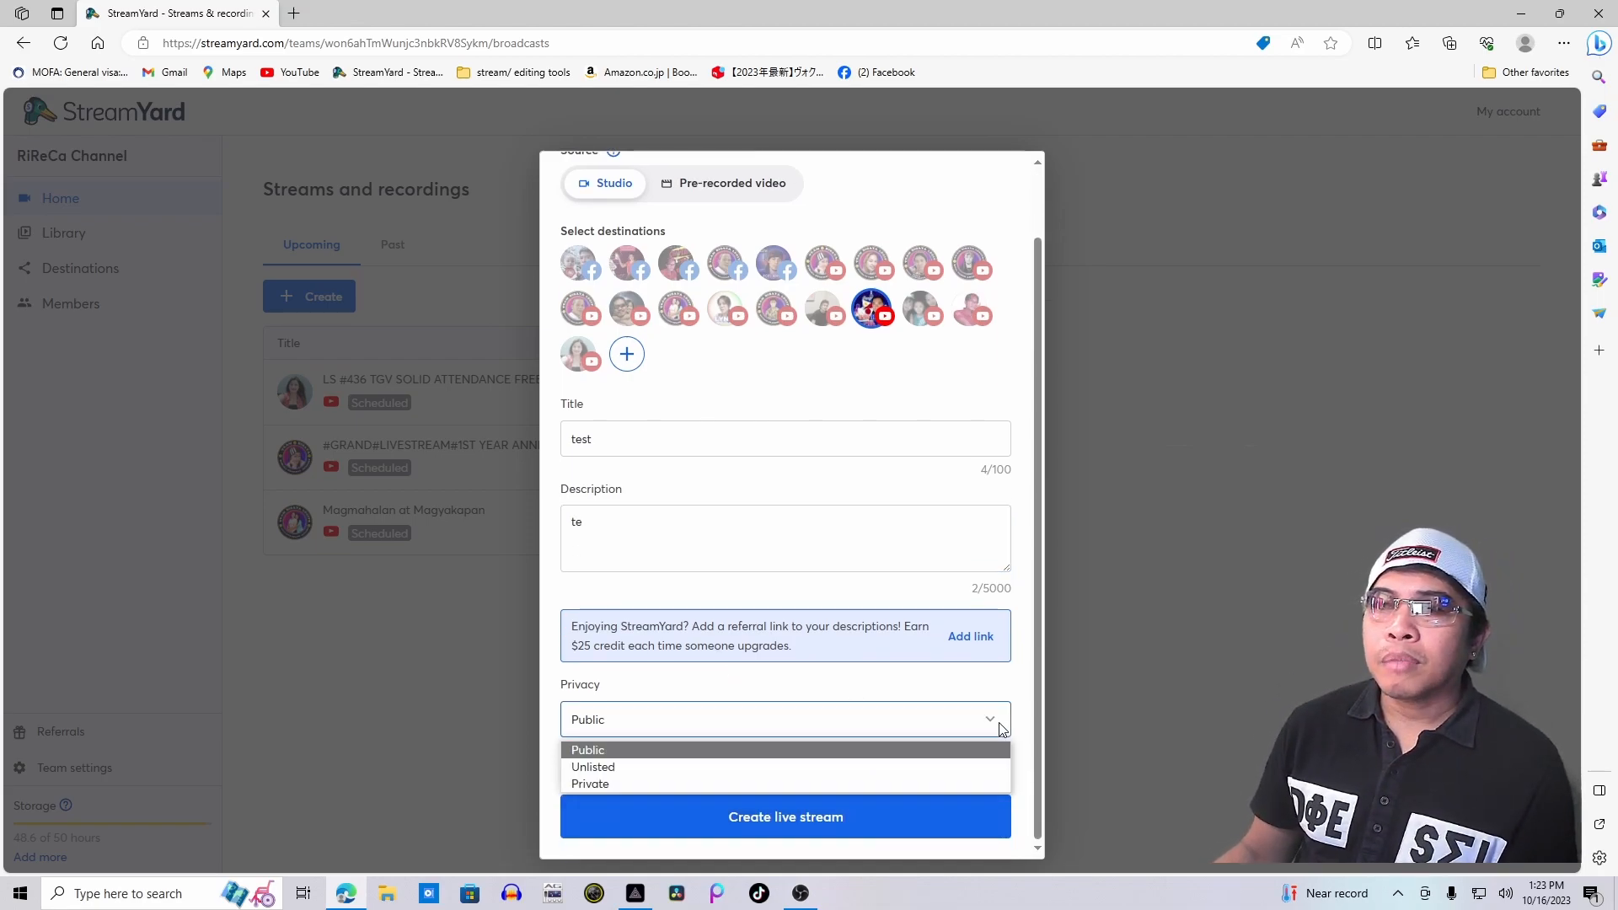
click(635, 783)
click(638, 814)
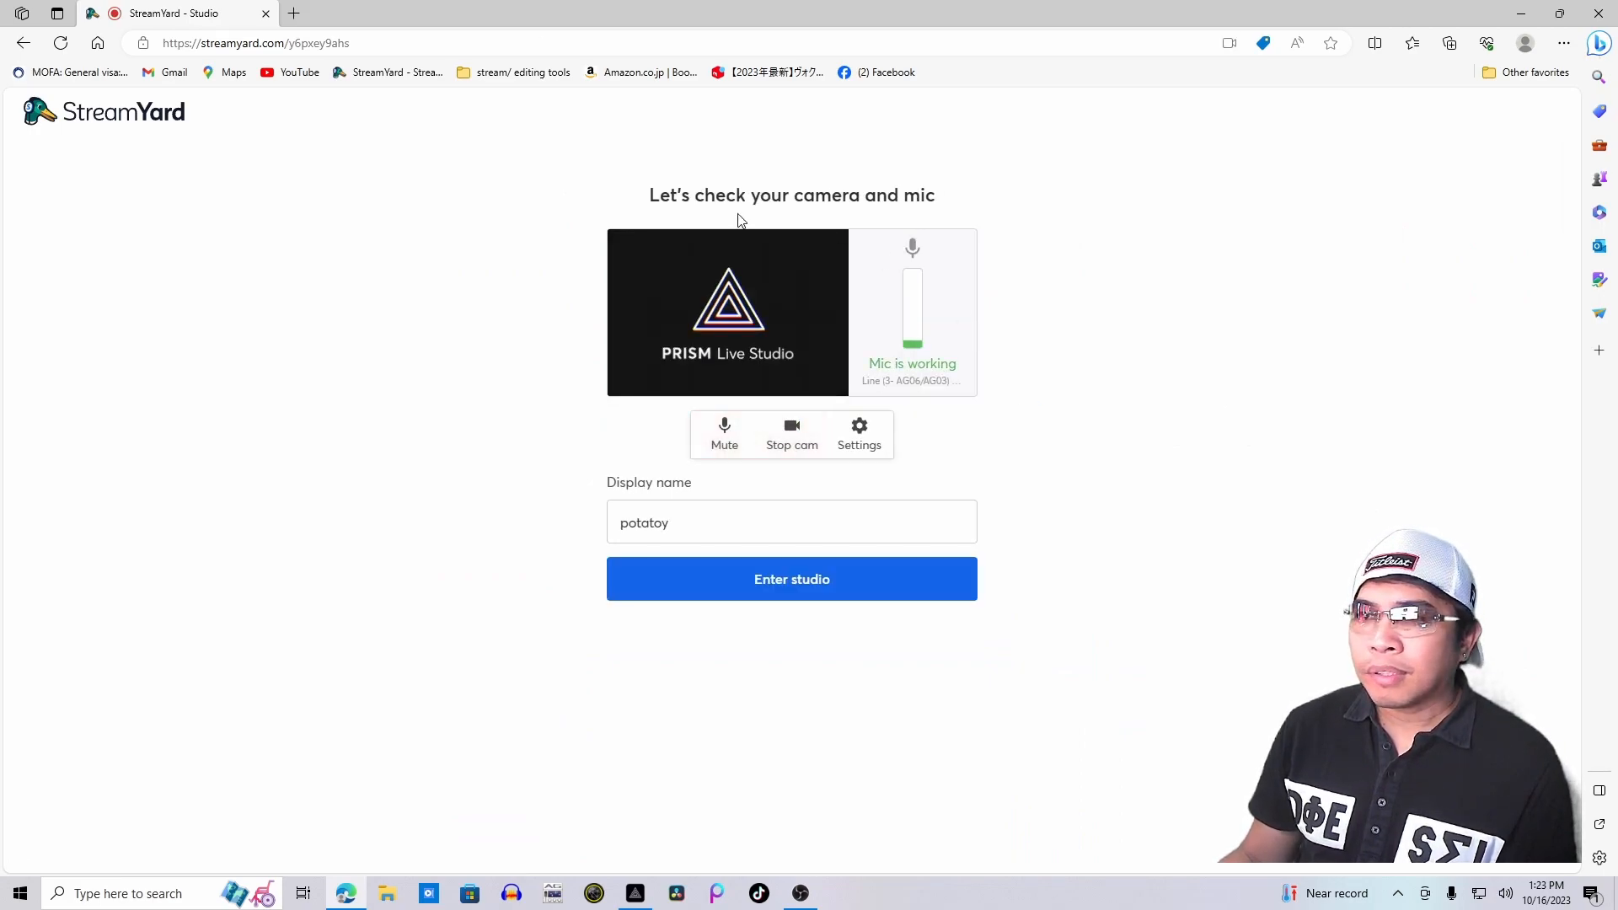
- Select PRISM Live Studio as the camera in the StreamYard settings
click(859, 444)
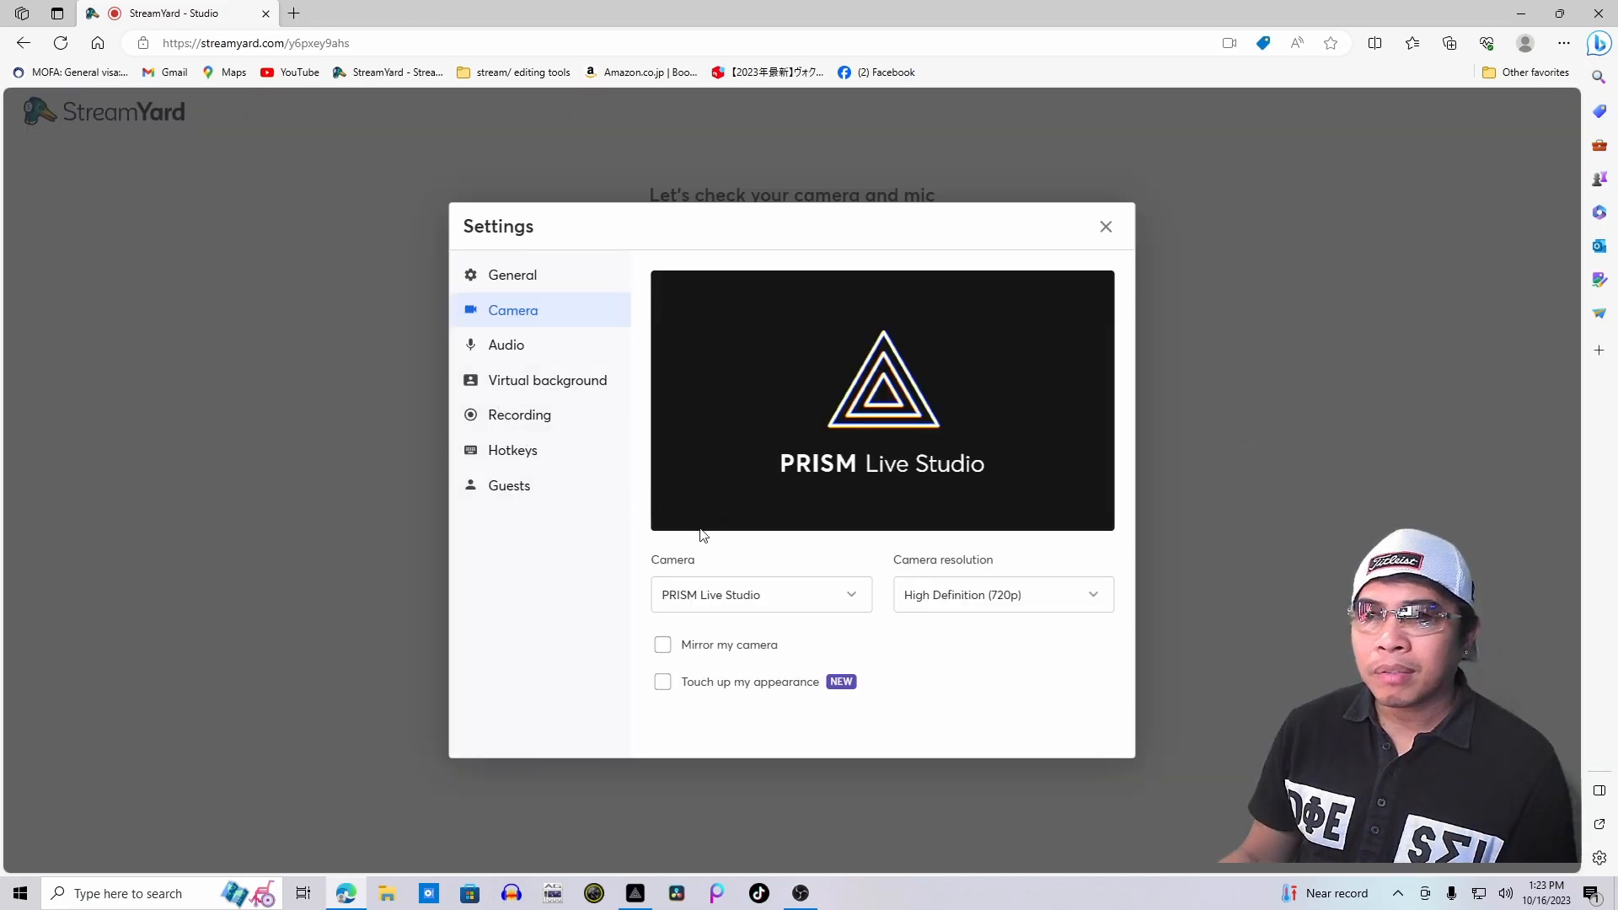
click(840, 601)
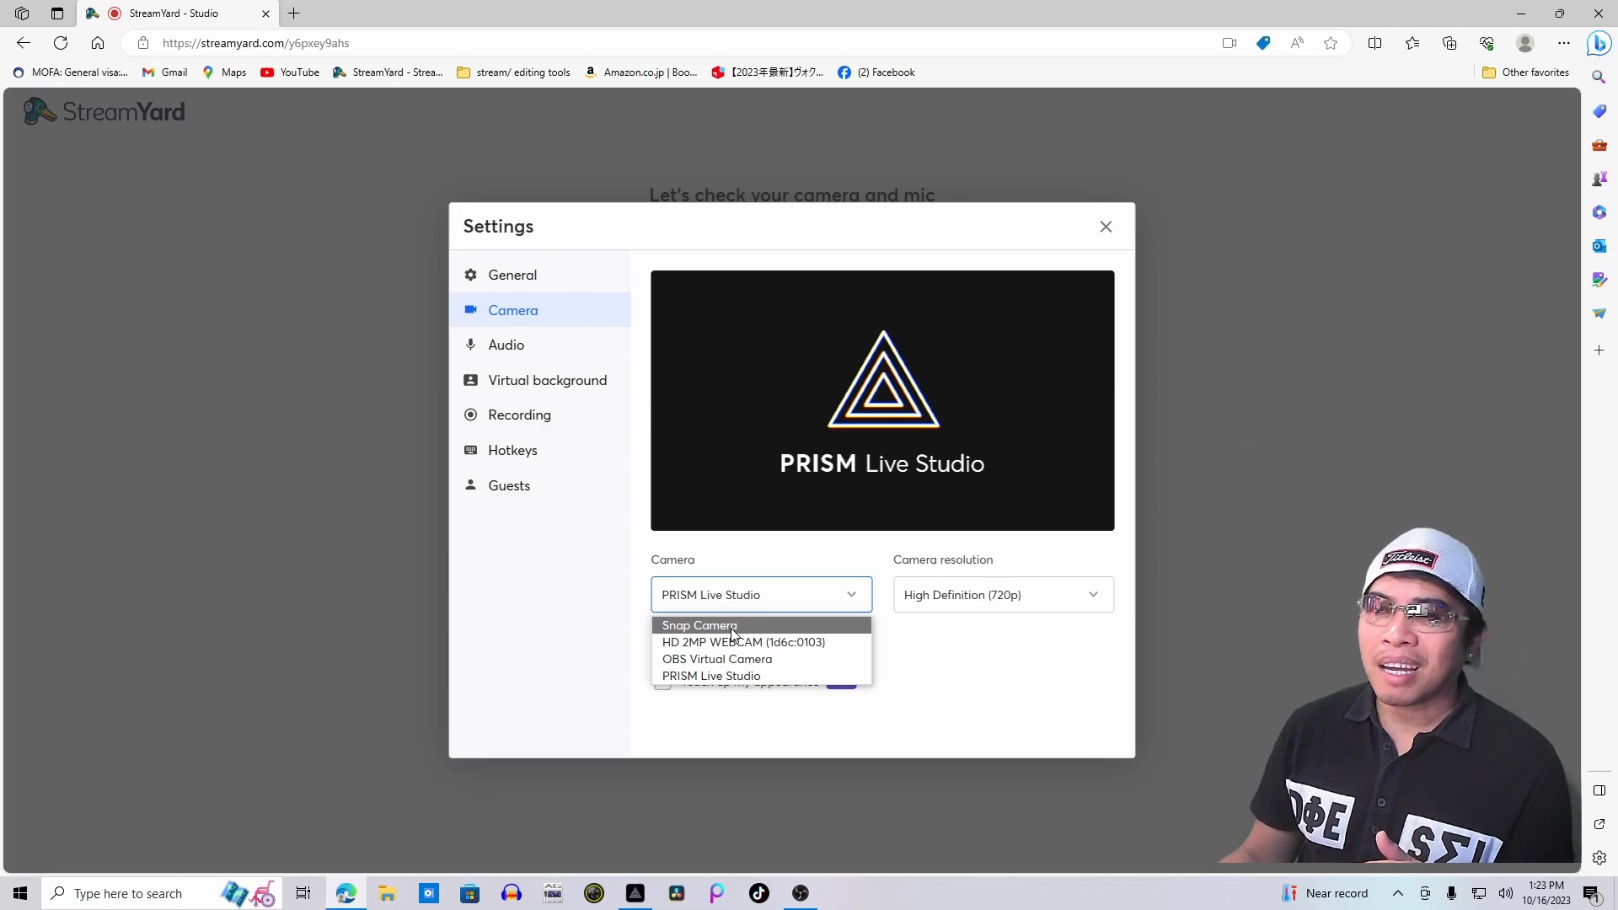
click(755, 674)
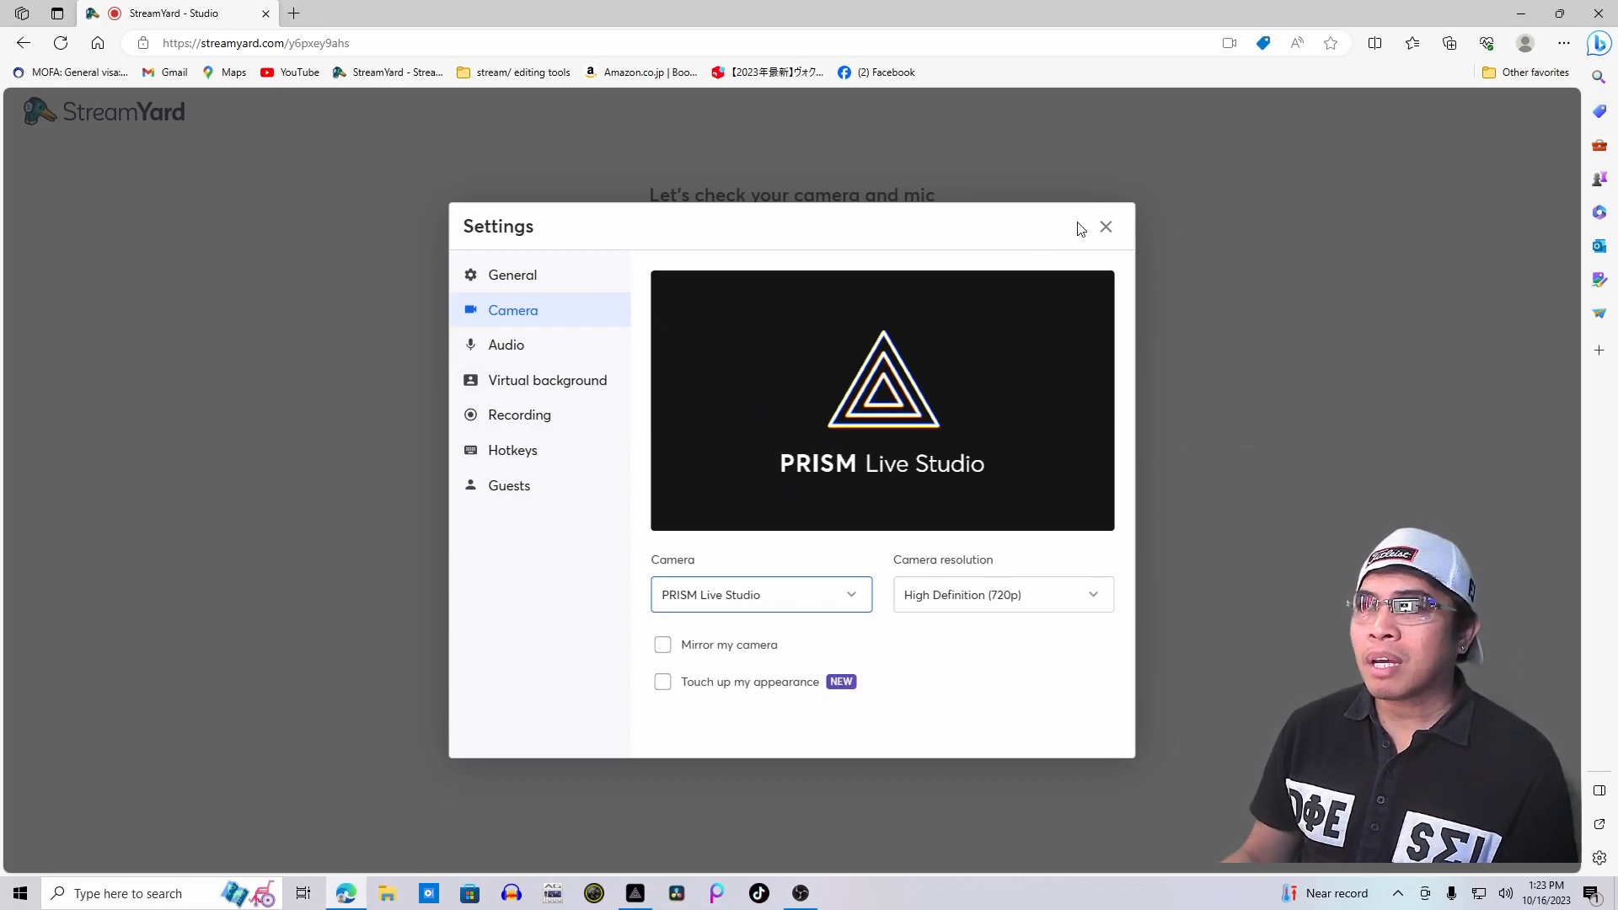
click(1106, 227)
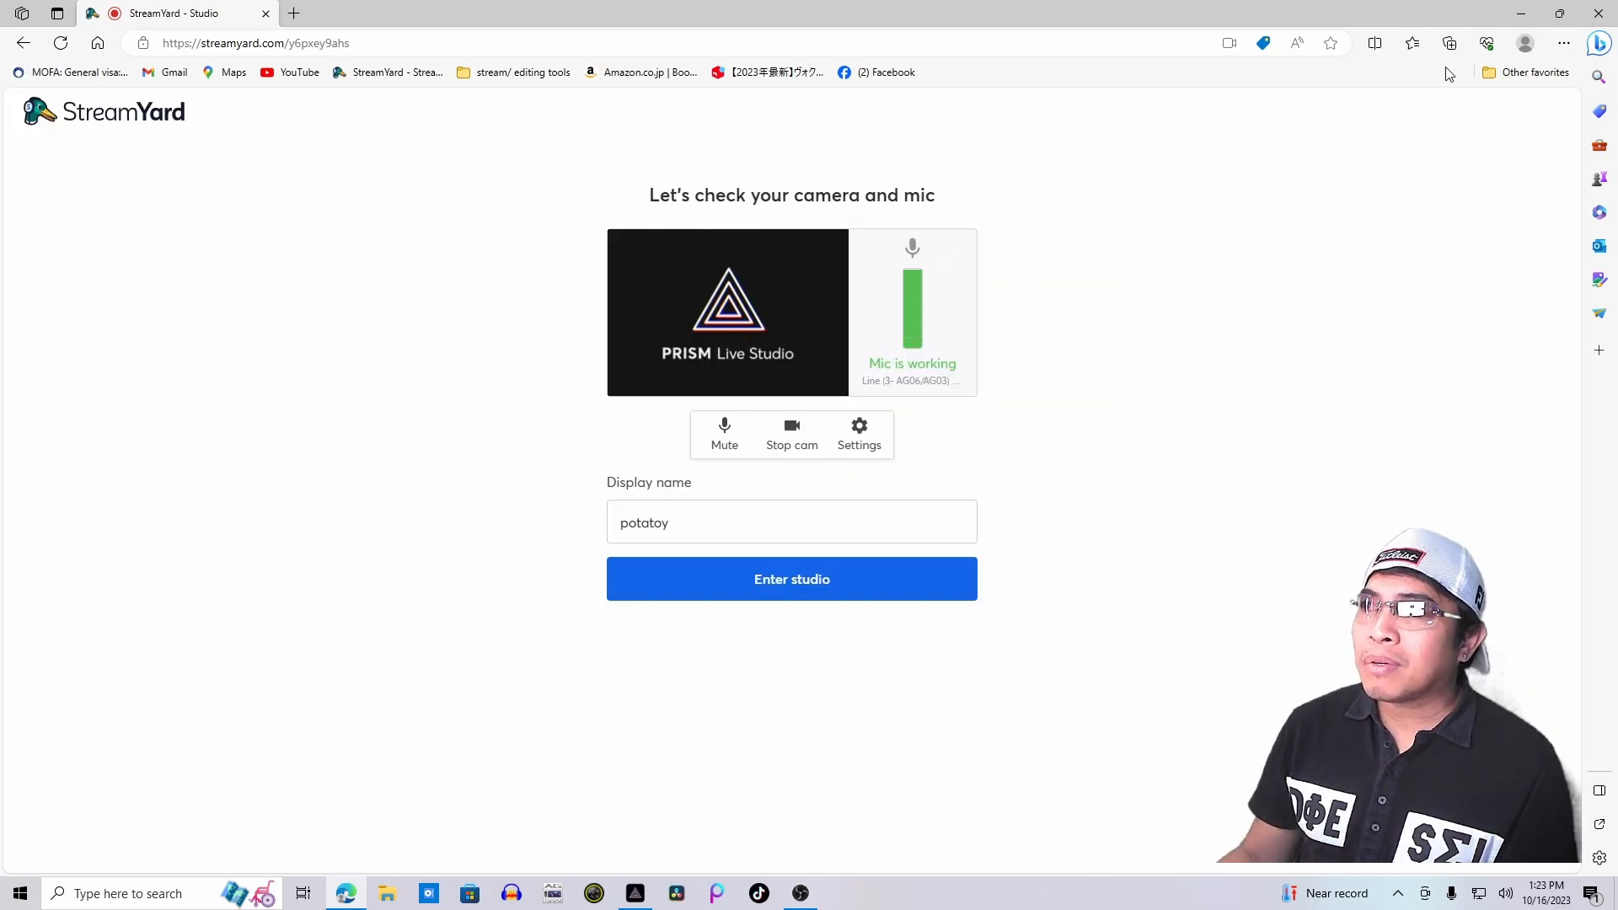
- Arrange the StreamYard browser and PRISM Live Studio windows side by side on the desktop and start PRISM's virtual camera
click(1558, 15)
drag(994, 74, 813, 49)
click(636, 893)
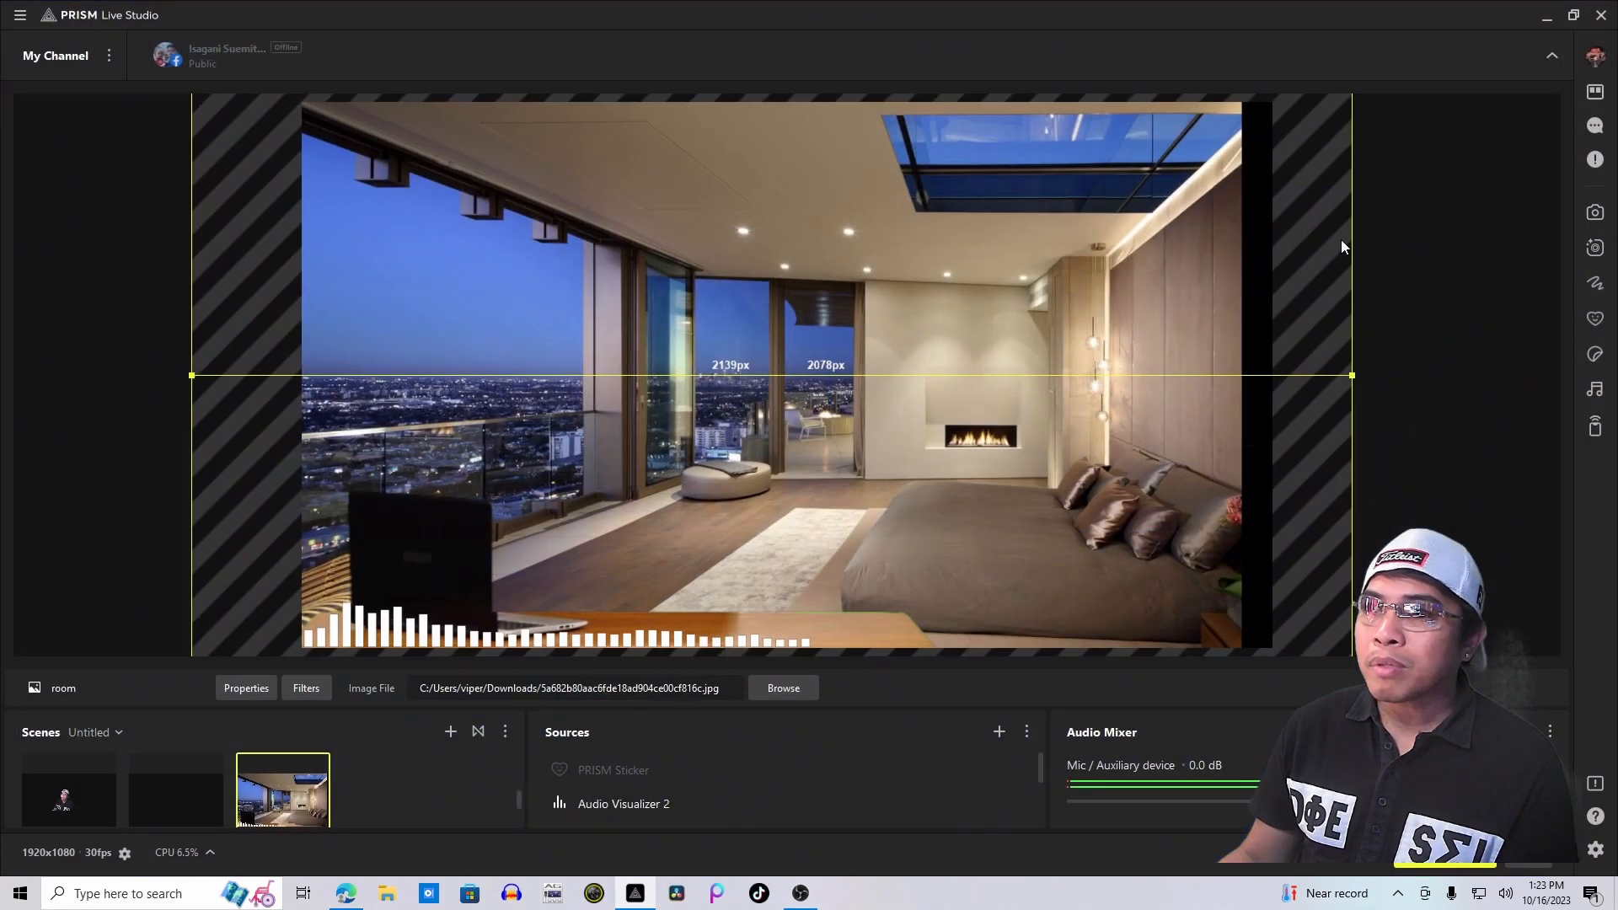
click(1545, 14)
drag(866, 46, 649, 47)
drag(1020, 133, 1263, 40)
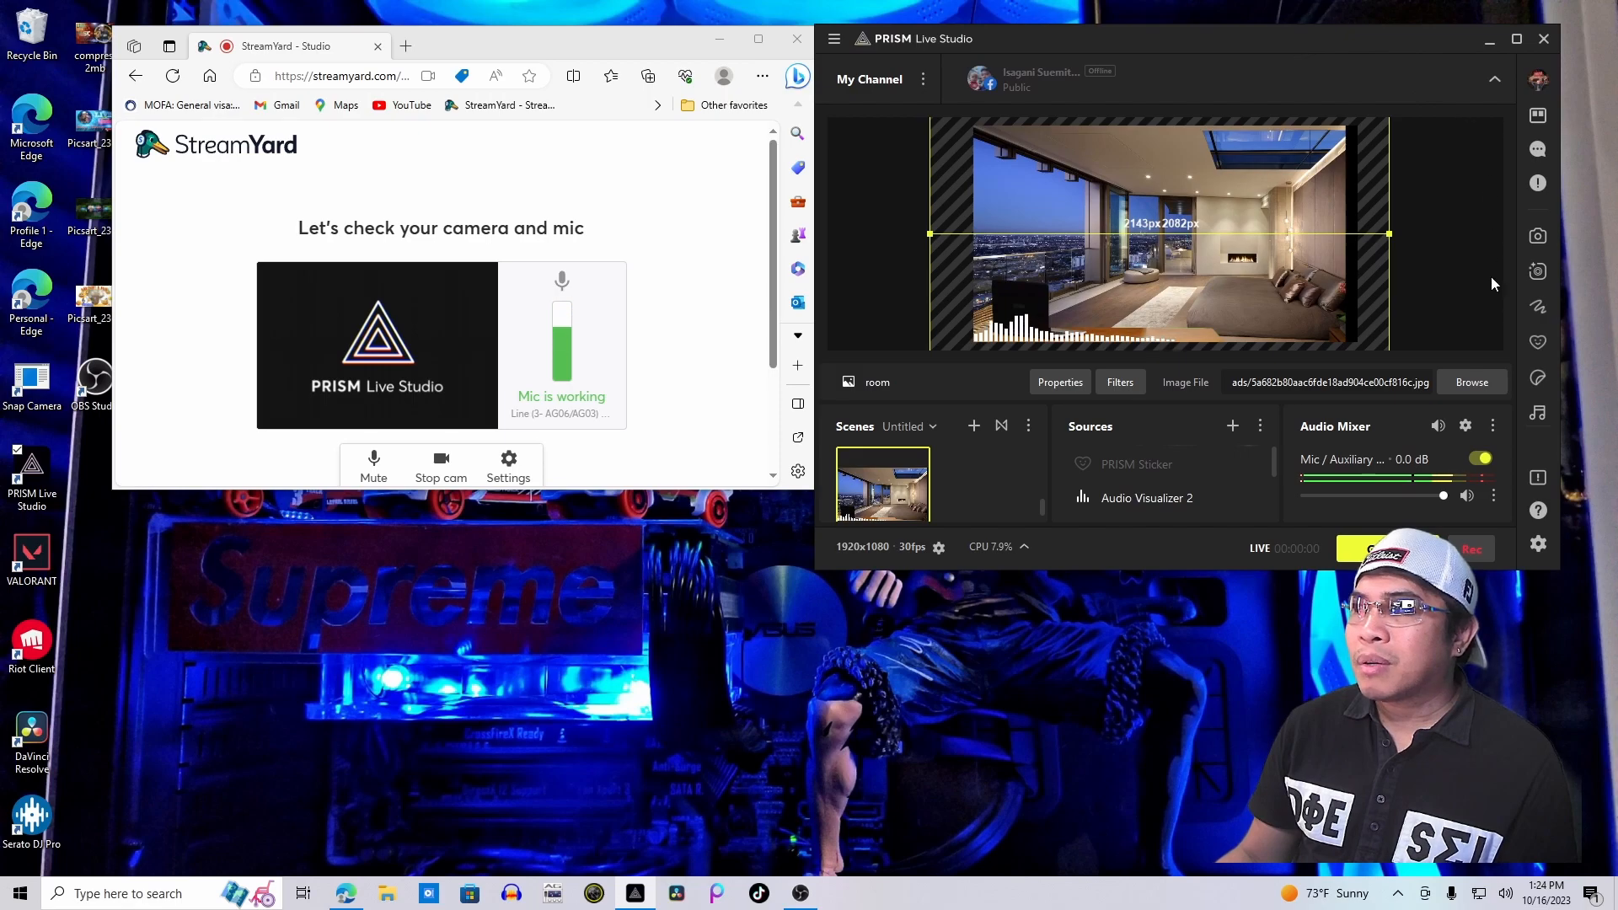
click(1539, 239)
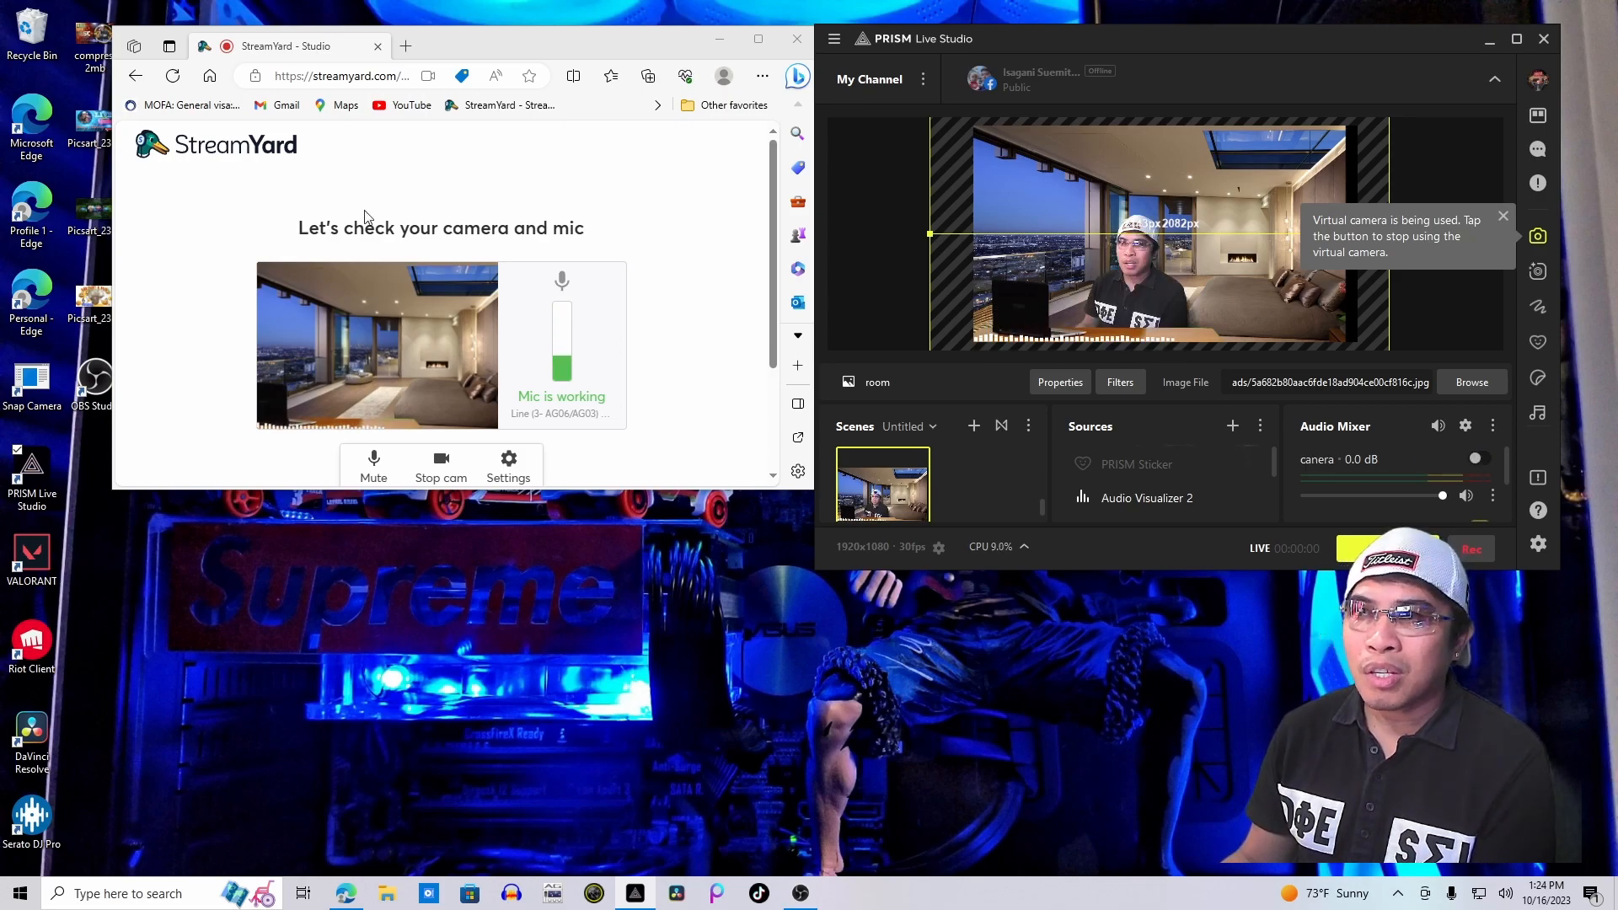
- Maximize the StreamYard browser window and enter the display name for the studio
click(759, 38)
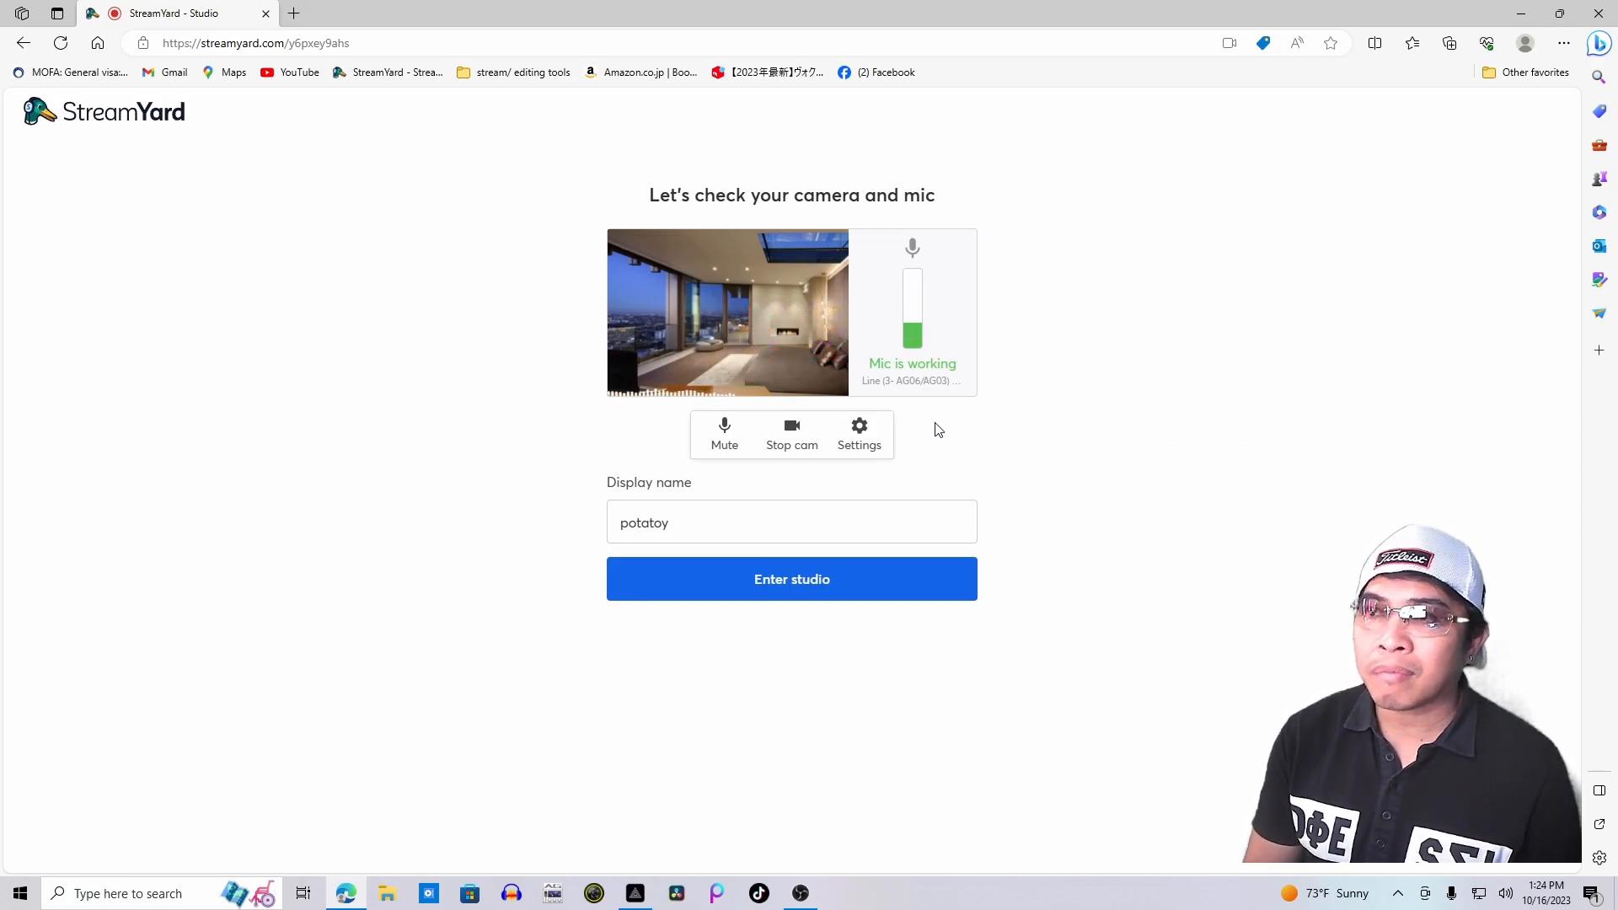
click(685, 524)
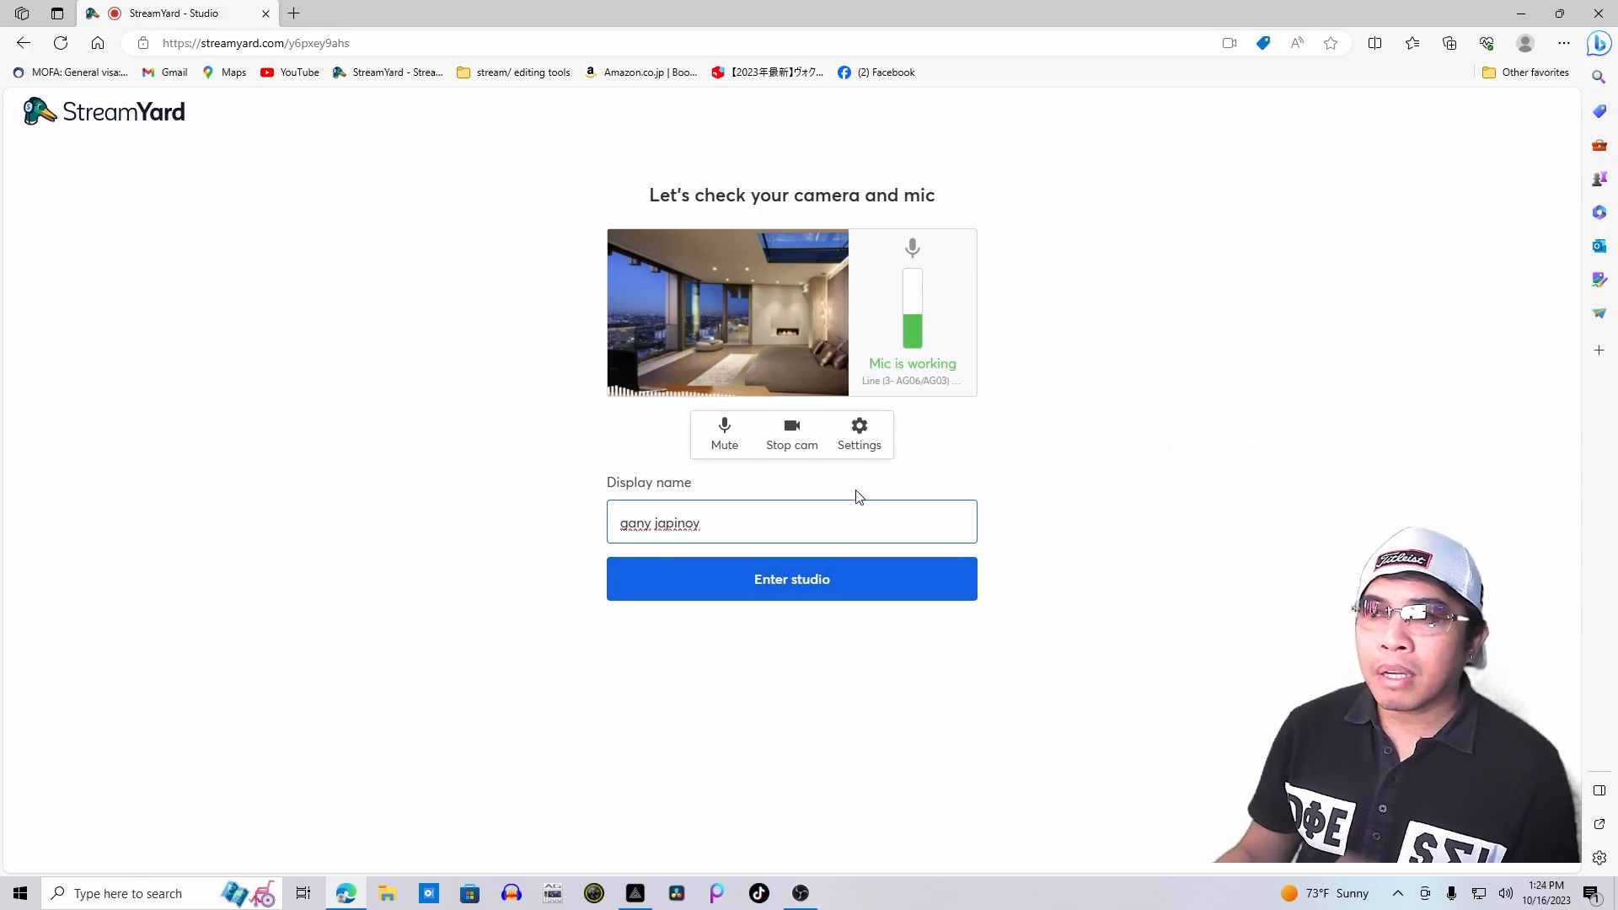
- Check the StreamYard camera and audio settings, and enter the studio
click(861, 434)
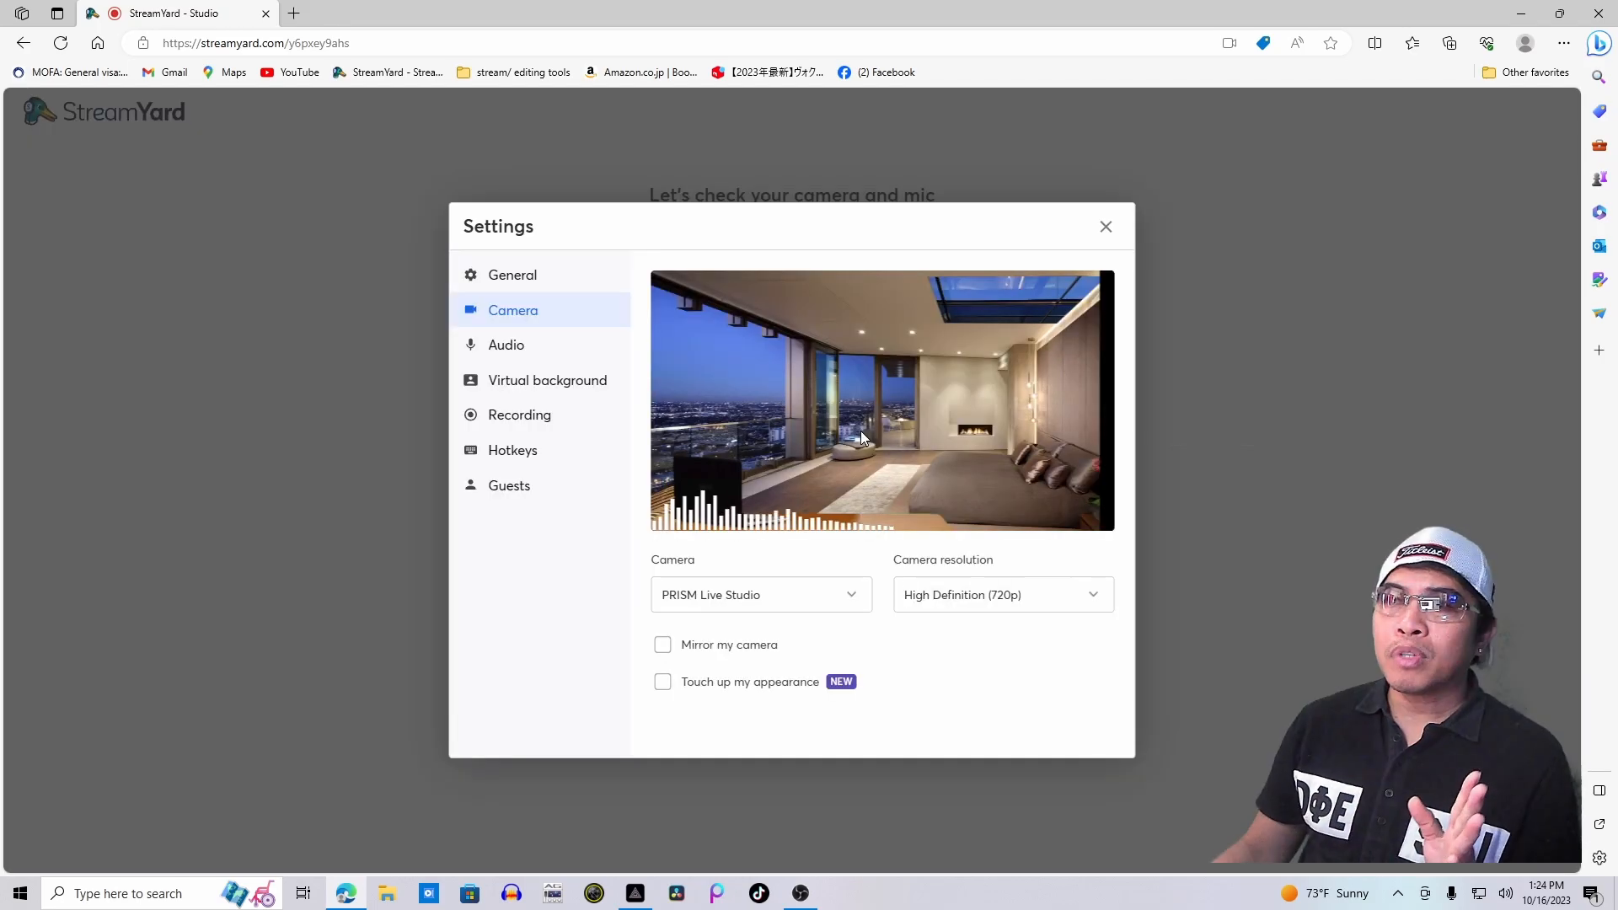
click(534, 353)
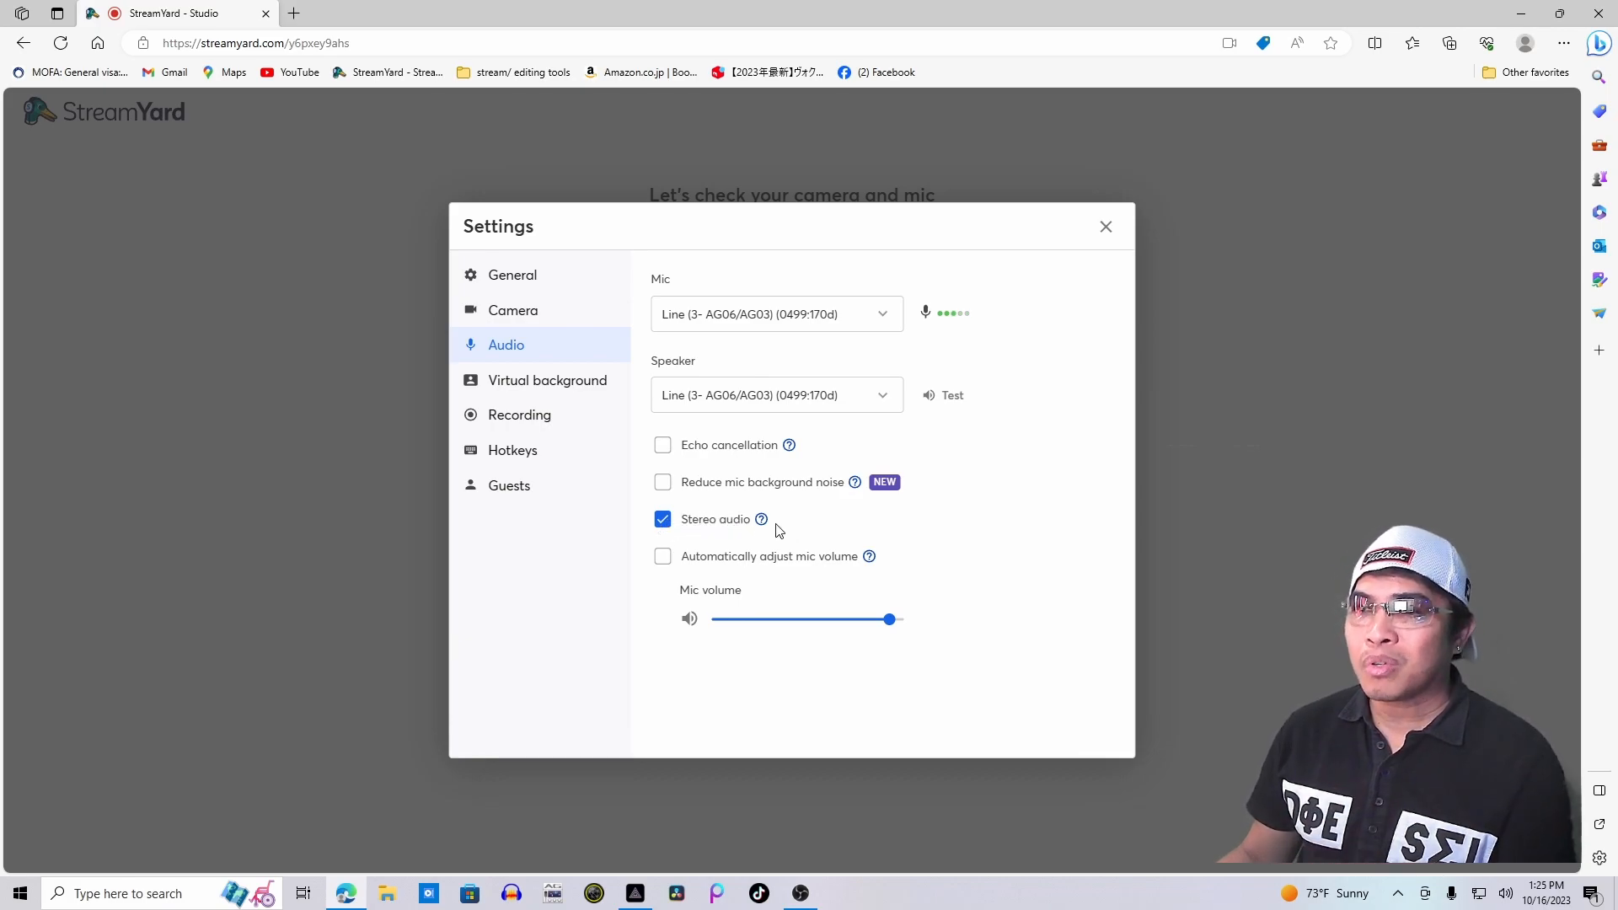
click(1106, 228)
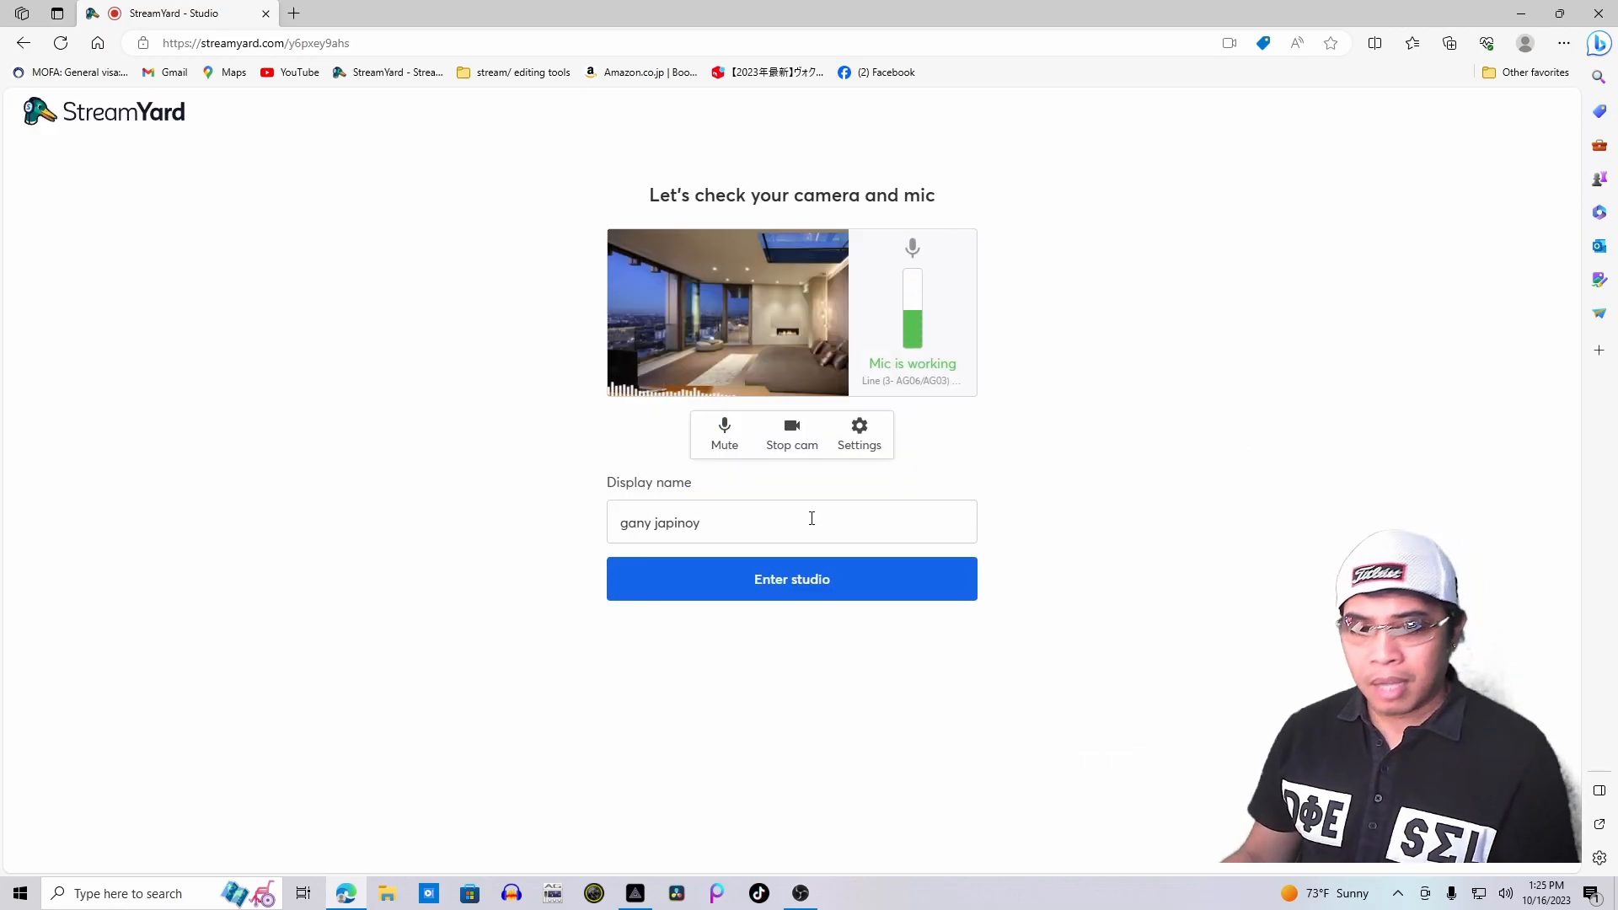
click(798, 587)
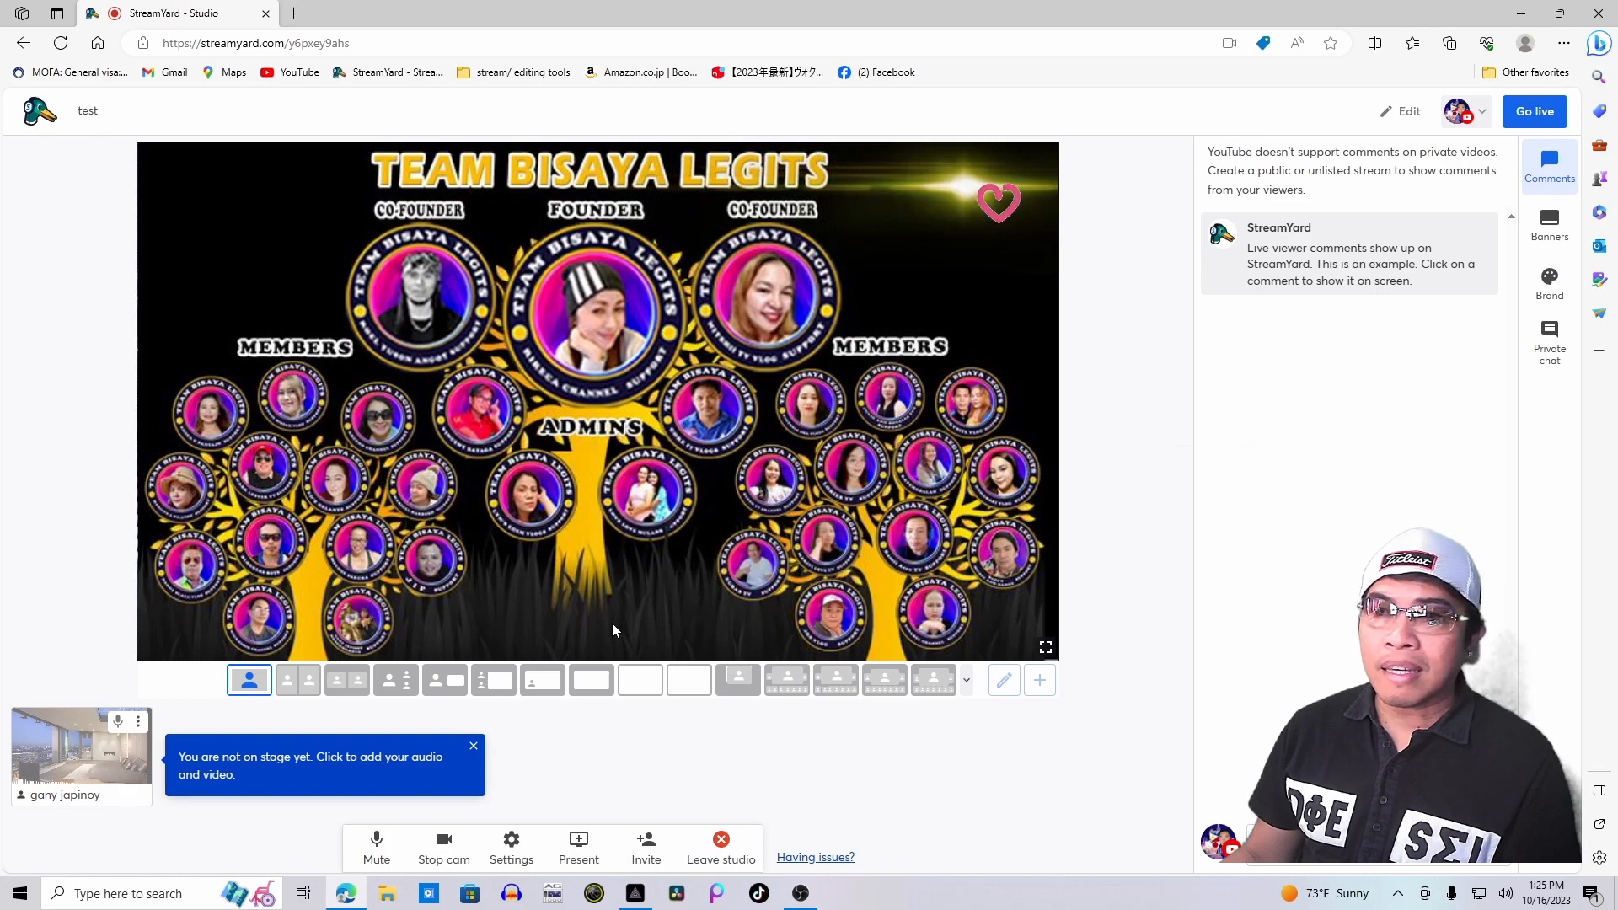
- Add the PRISM camera feed to the StreamYard stage and hide the active Team Bisaya Legits overlay
click(96, 762)
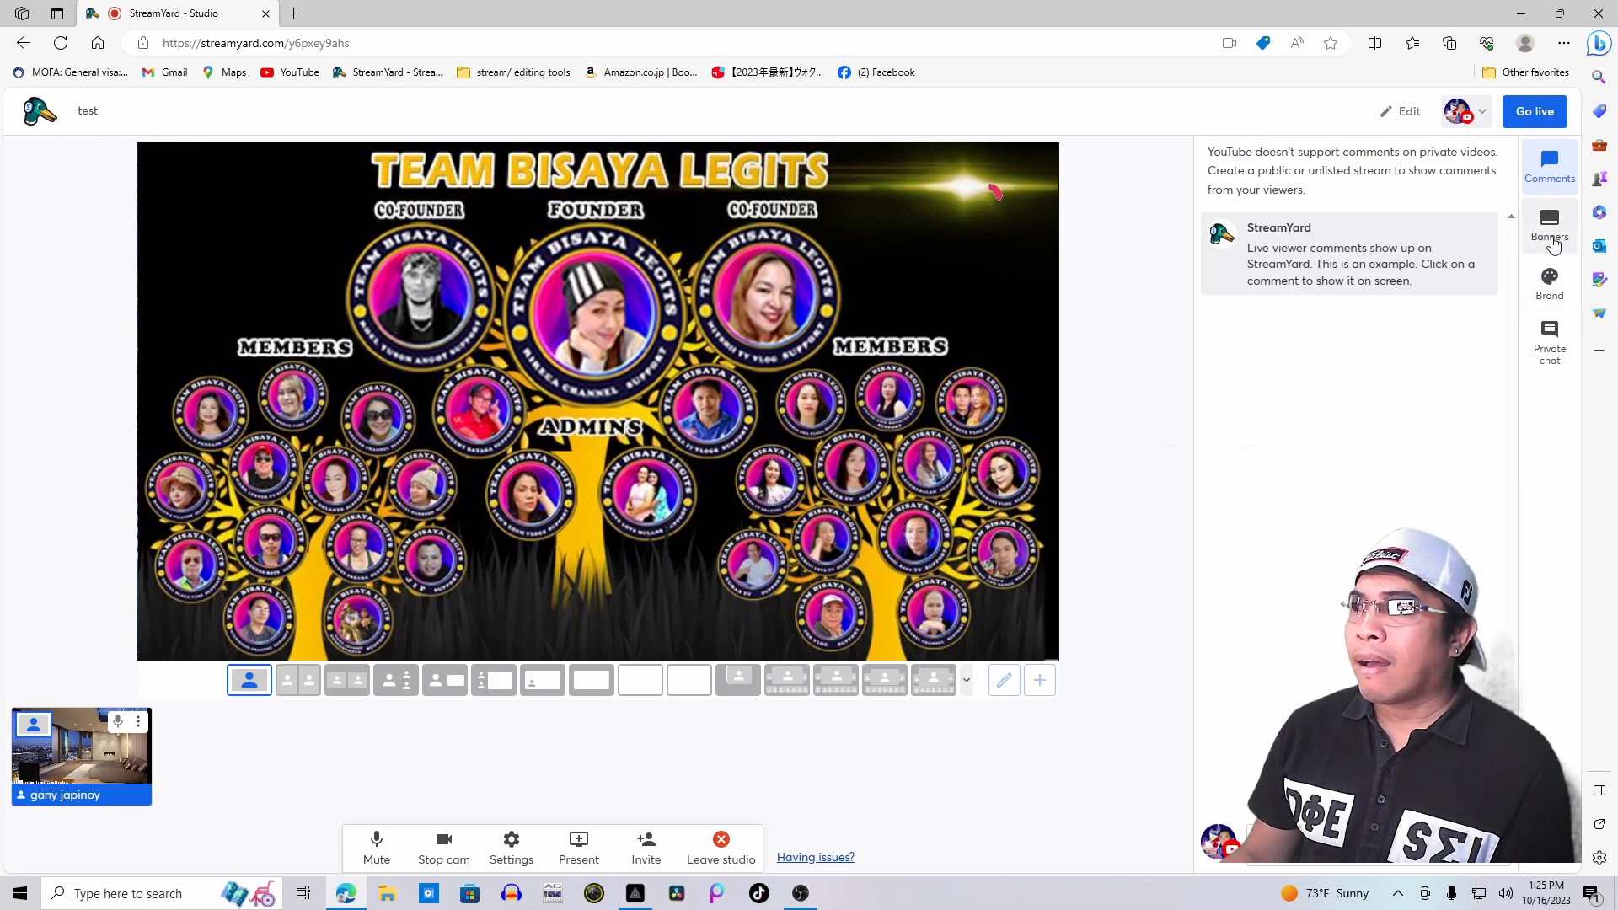
click(1558, 287)
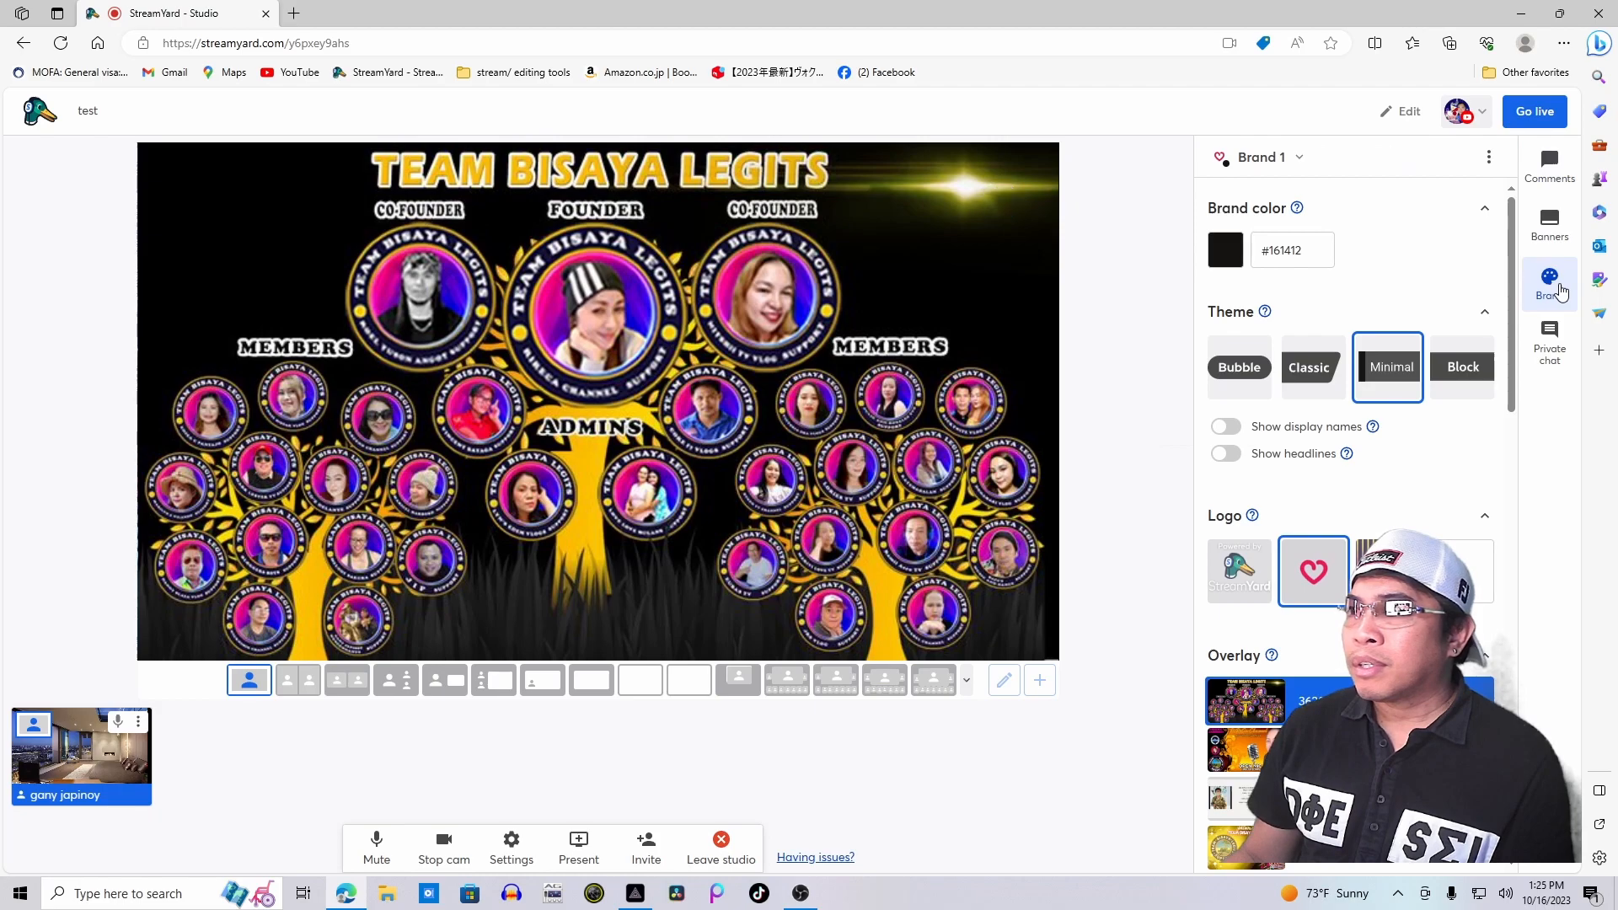
scroll(1411, 483, down, 2)
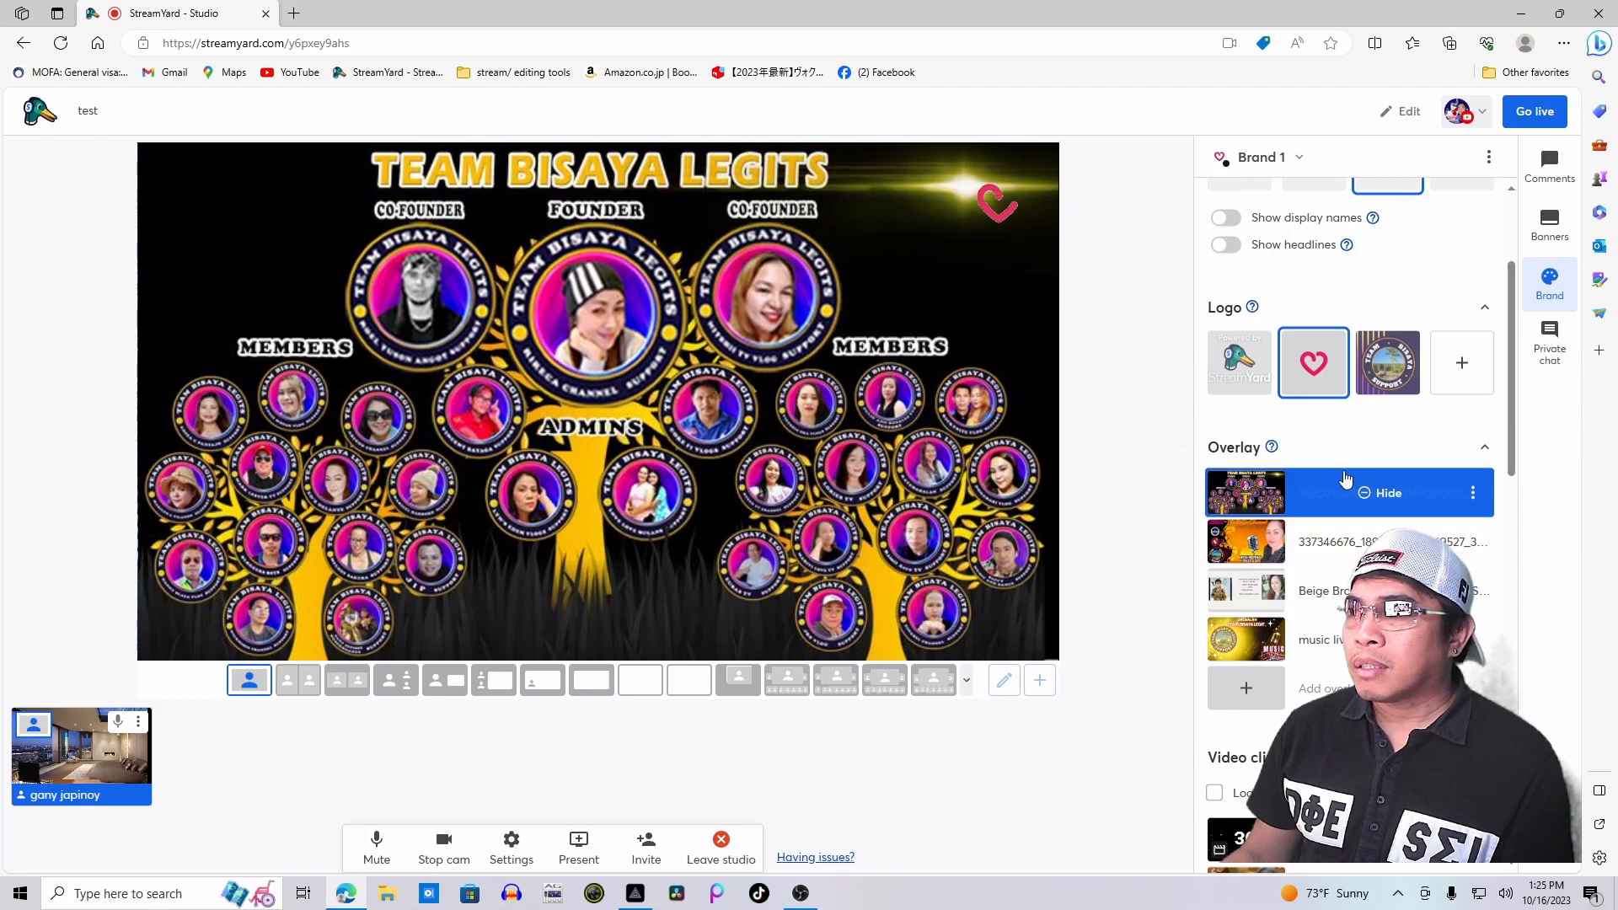
click(1375, 497)
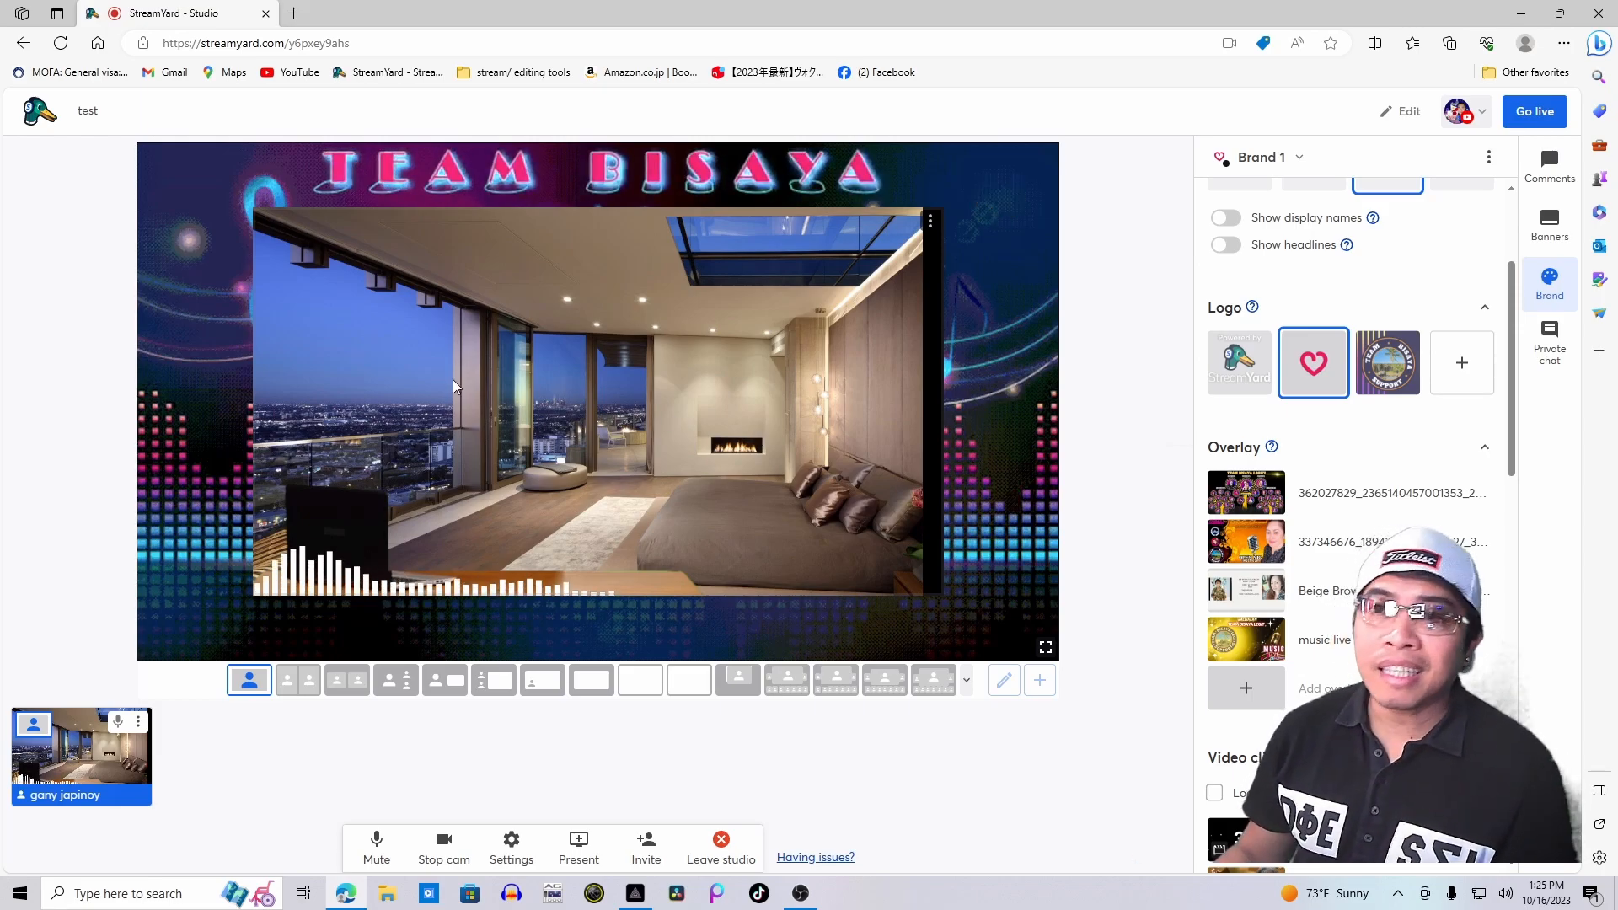
- Bring the presenter's camera into the PRISM feed and check the studio's camera settings
key(space)
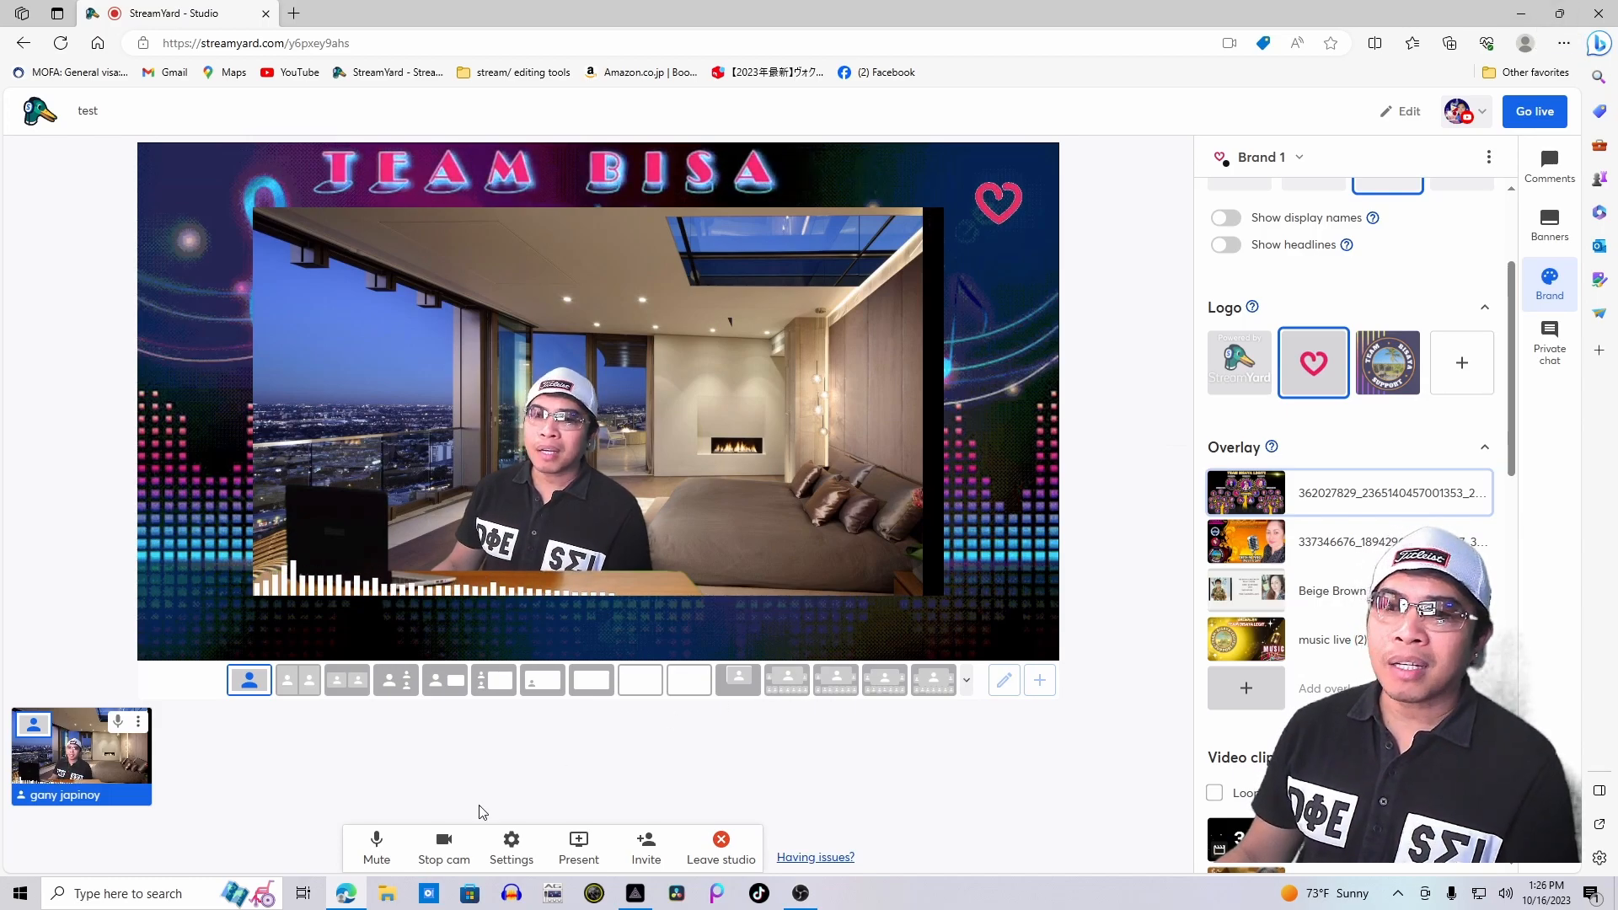
click(512, 844)
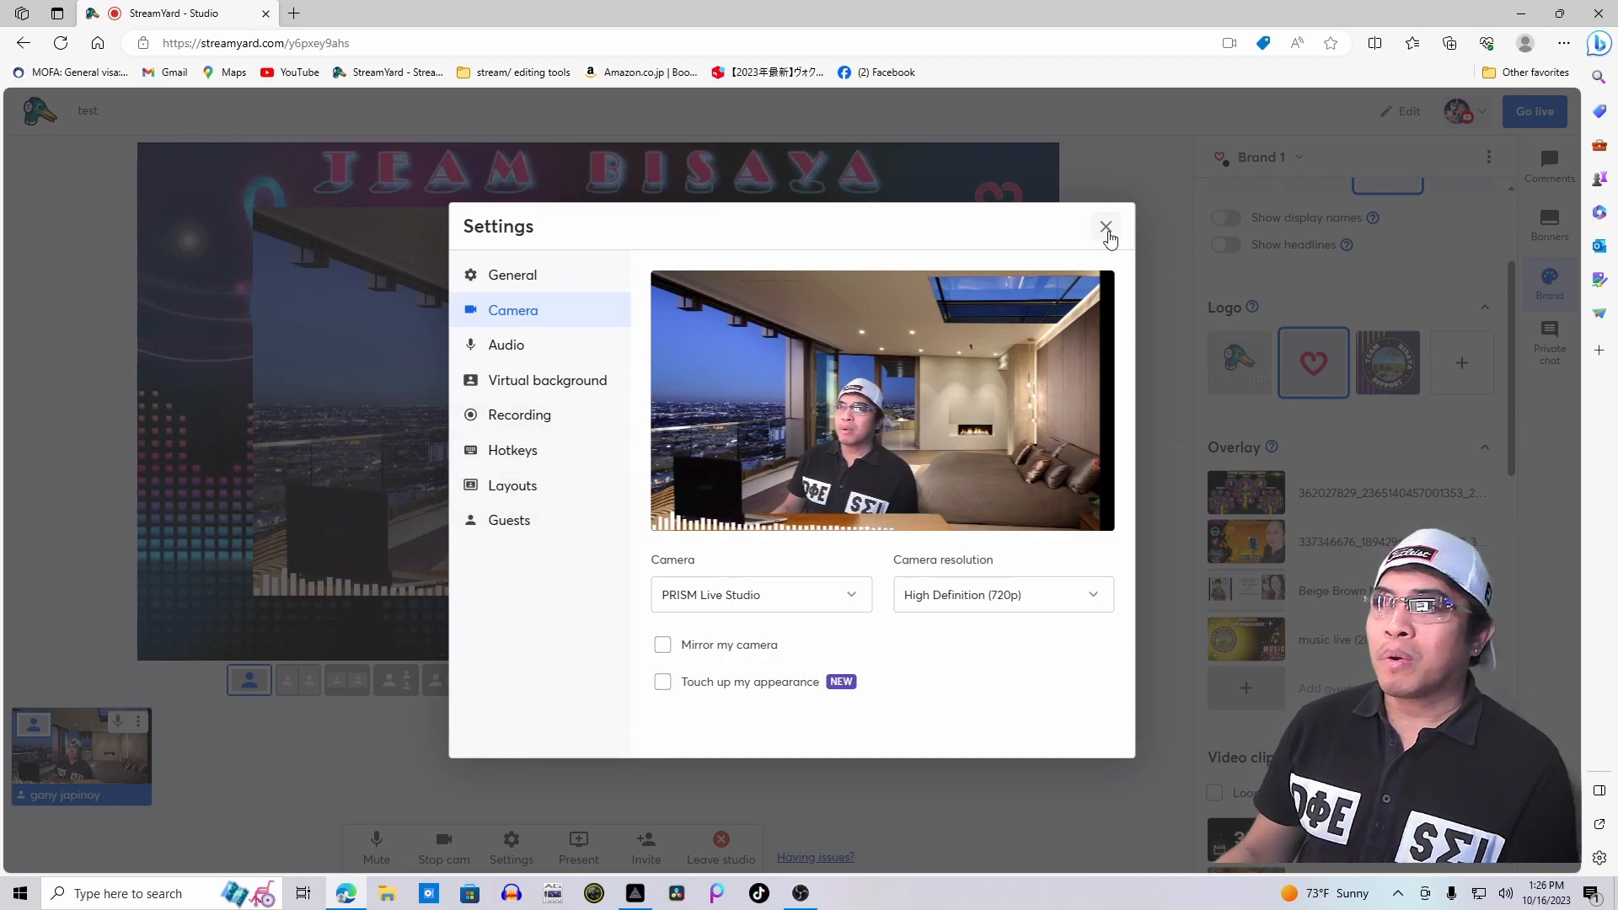
click(1106, 231)
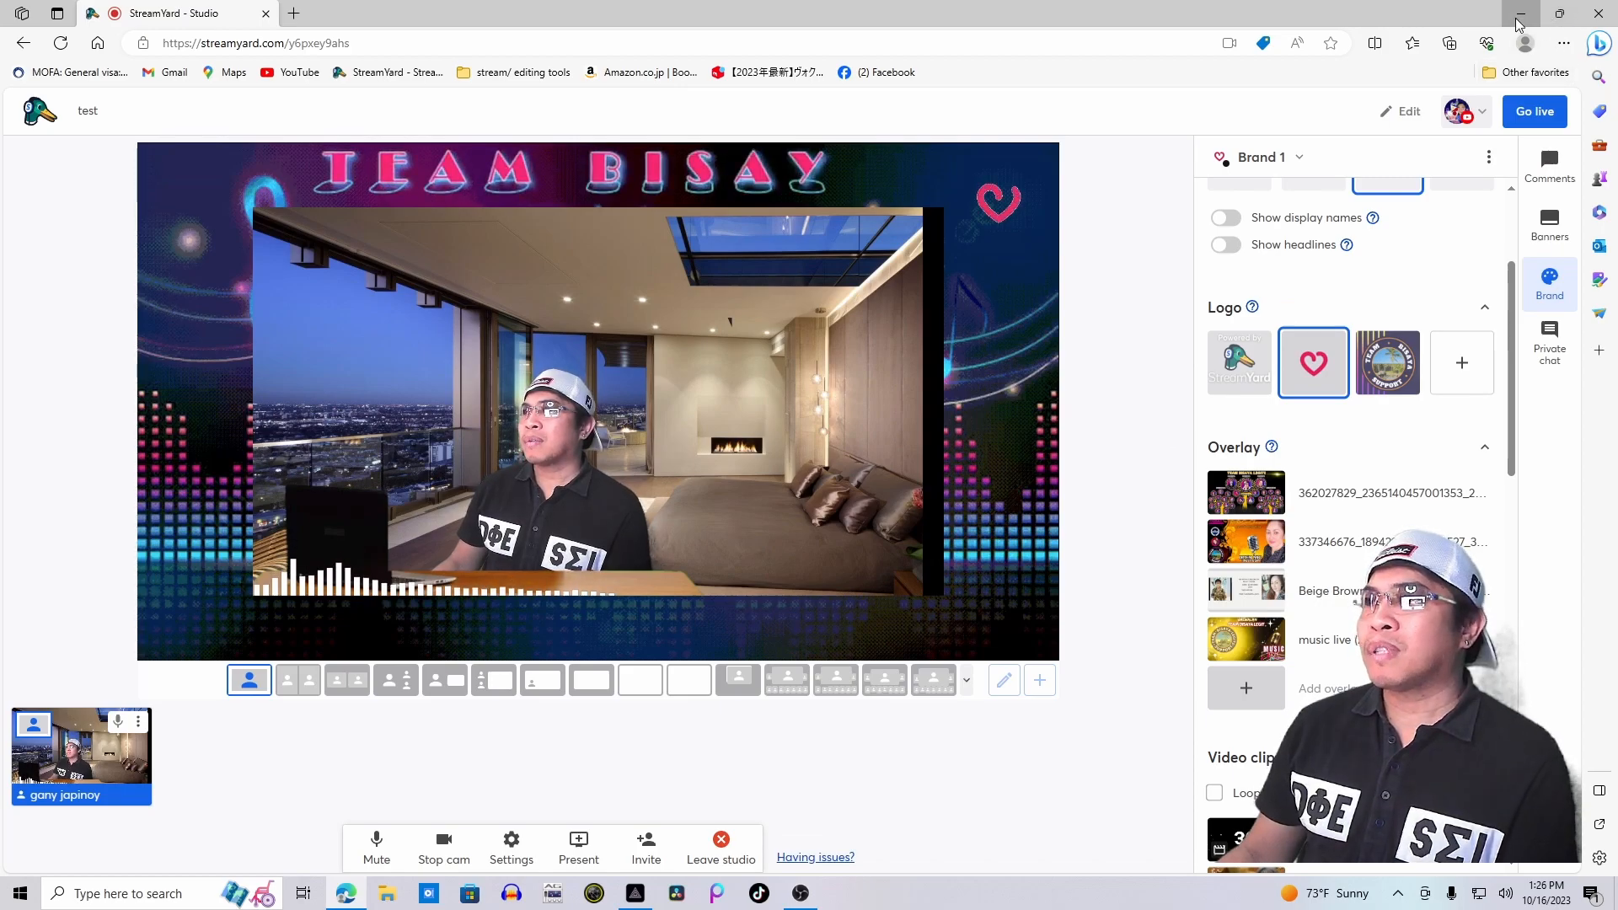
- Switch to PRISM Live Studio, maximize its window and turn on Studio mode
click(1520, 24)
click(1545, 28)
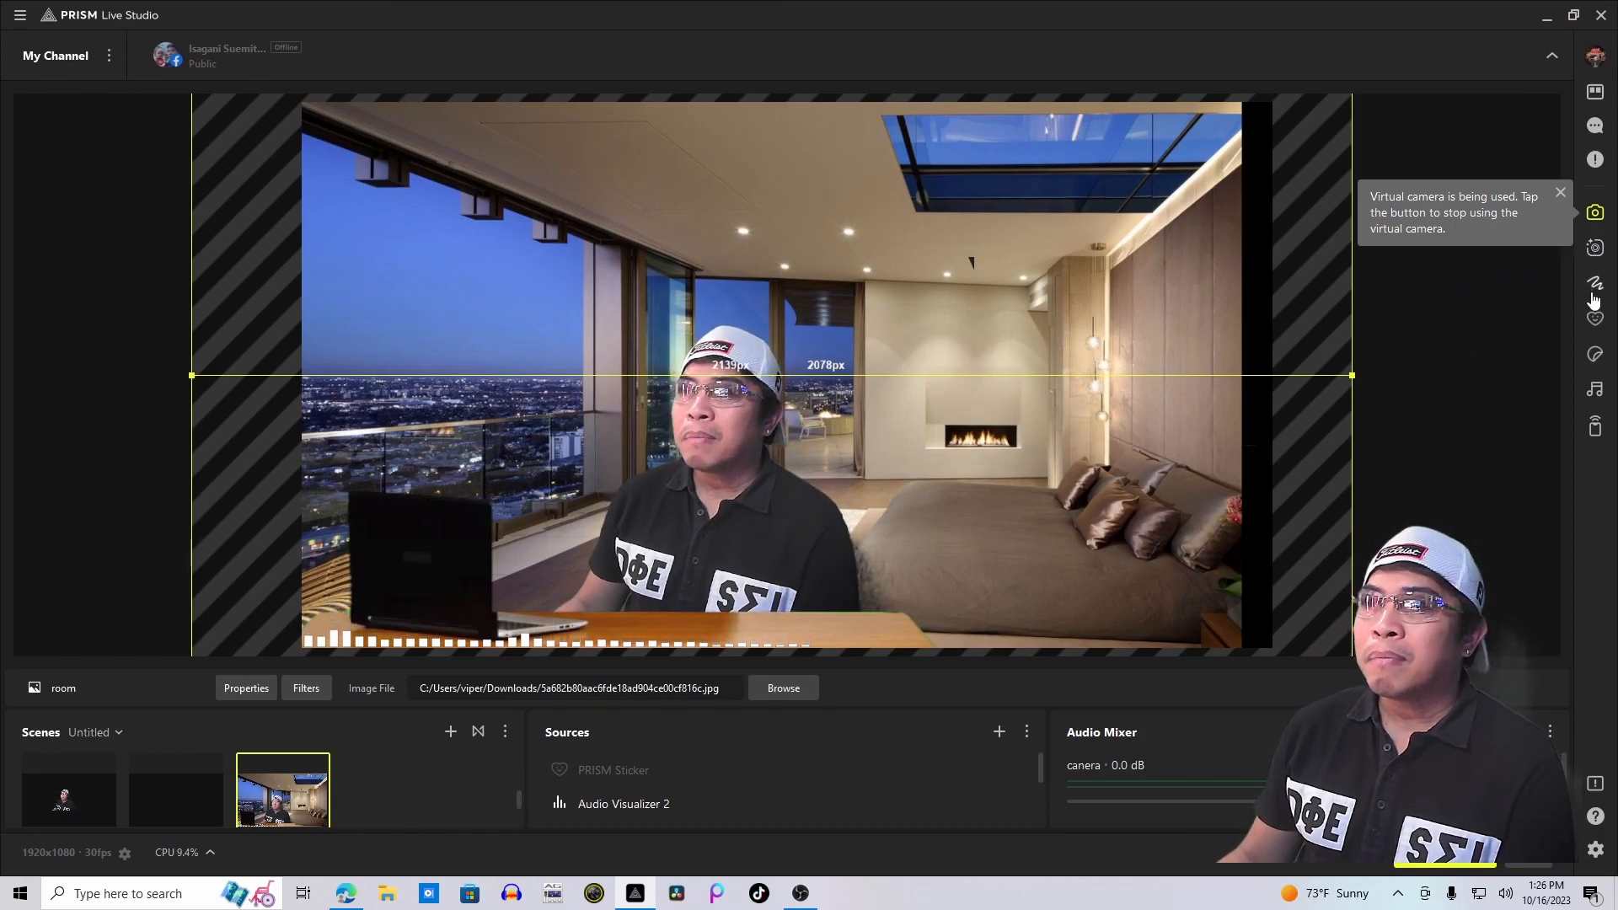
click(1596, 91)
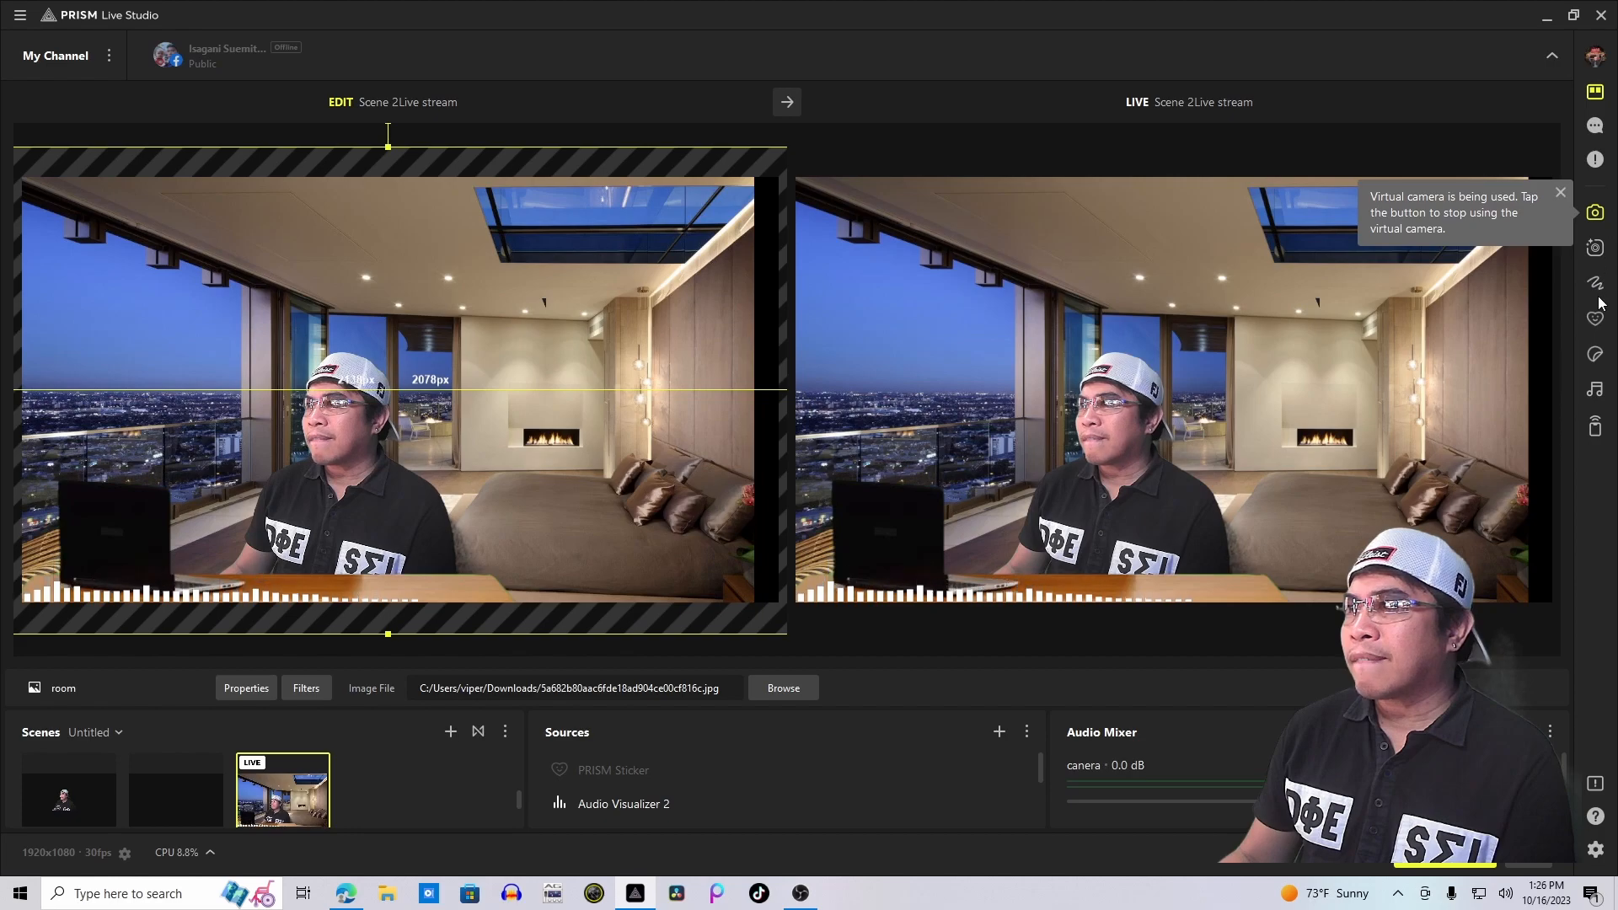
- Add the "Good night" sticker from the trending GIPHY stickers to the live stream scene
click(1595, 355)
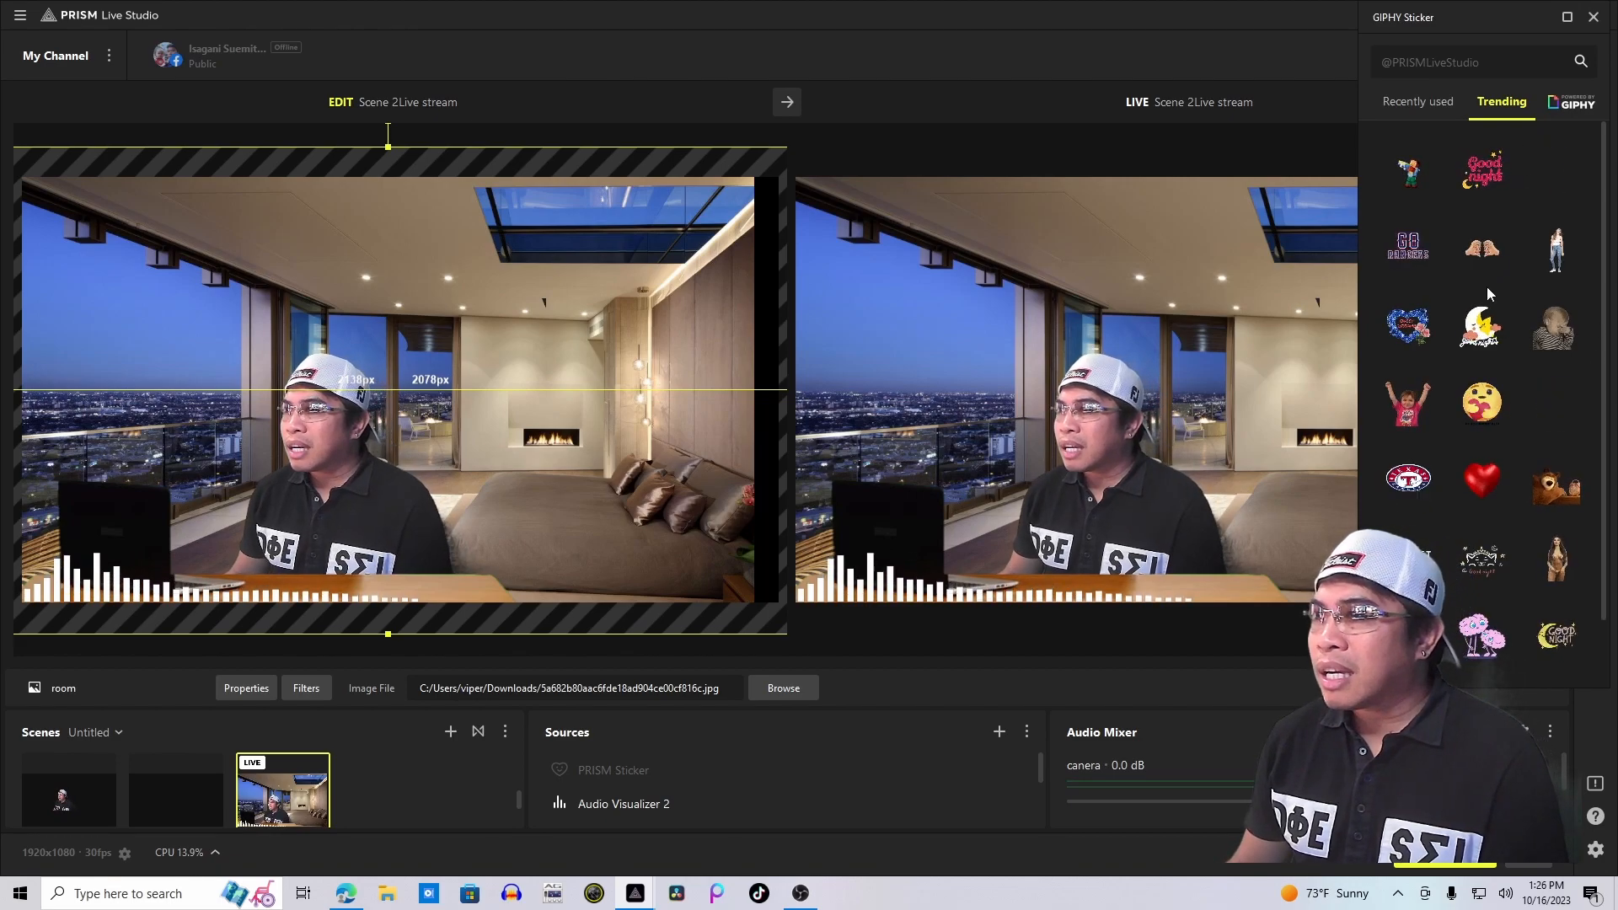
scroll(1467, 356, down, 1)
scroll(1467, 356, down, 1)
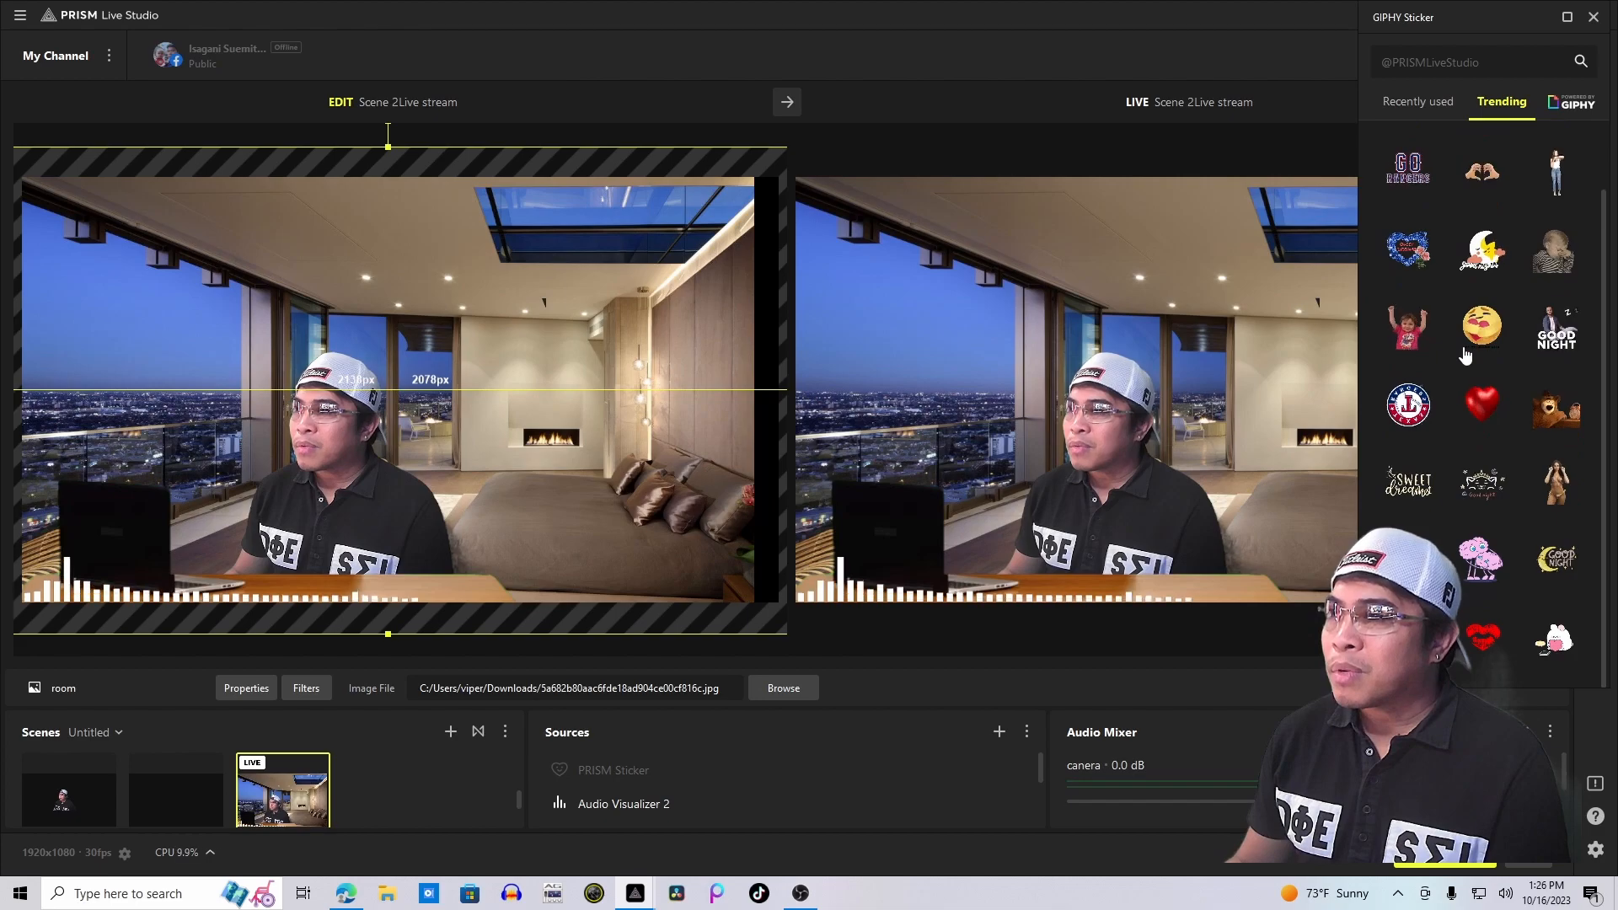
scroll(1438, 508, up, 2)
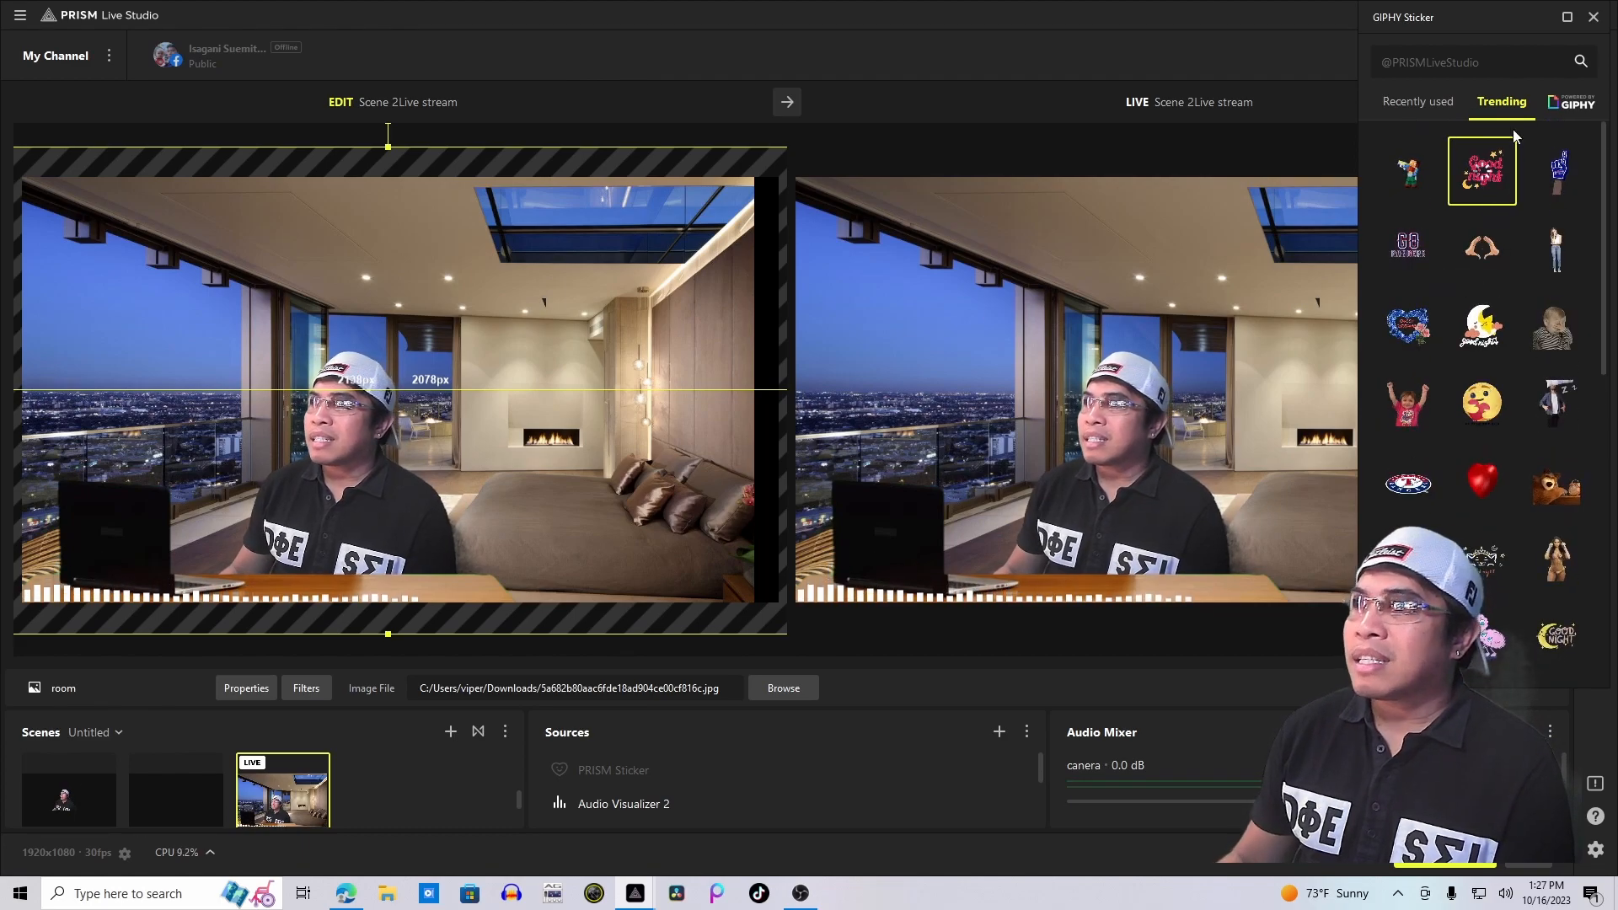
click(1488, 181)
click(1594, 17)
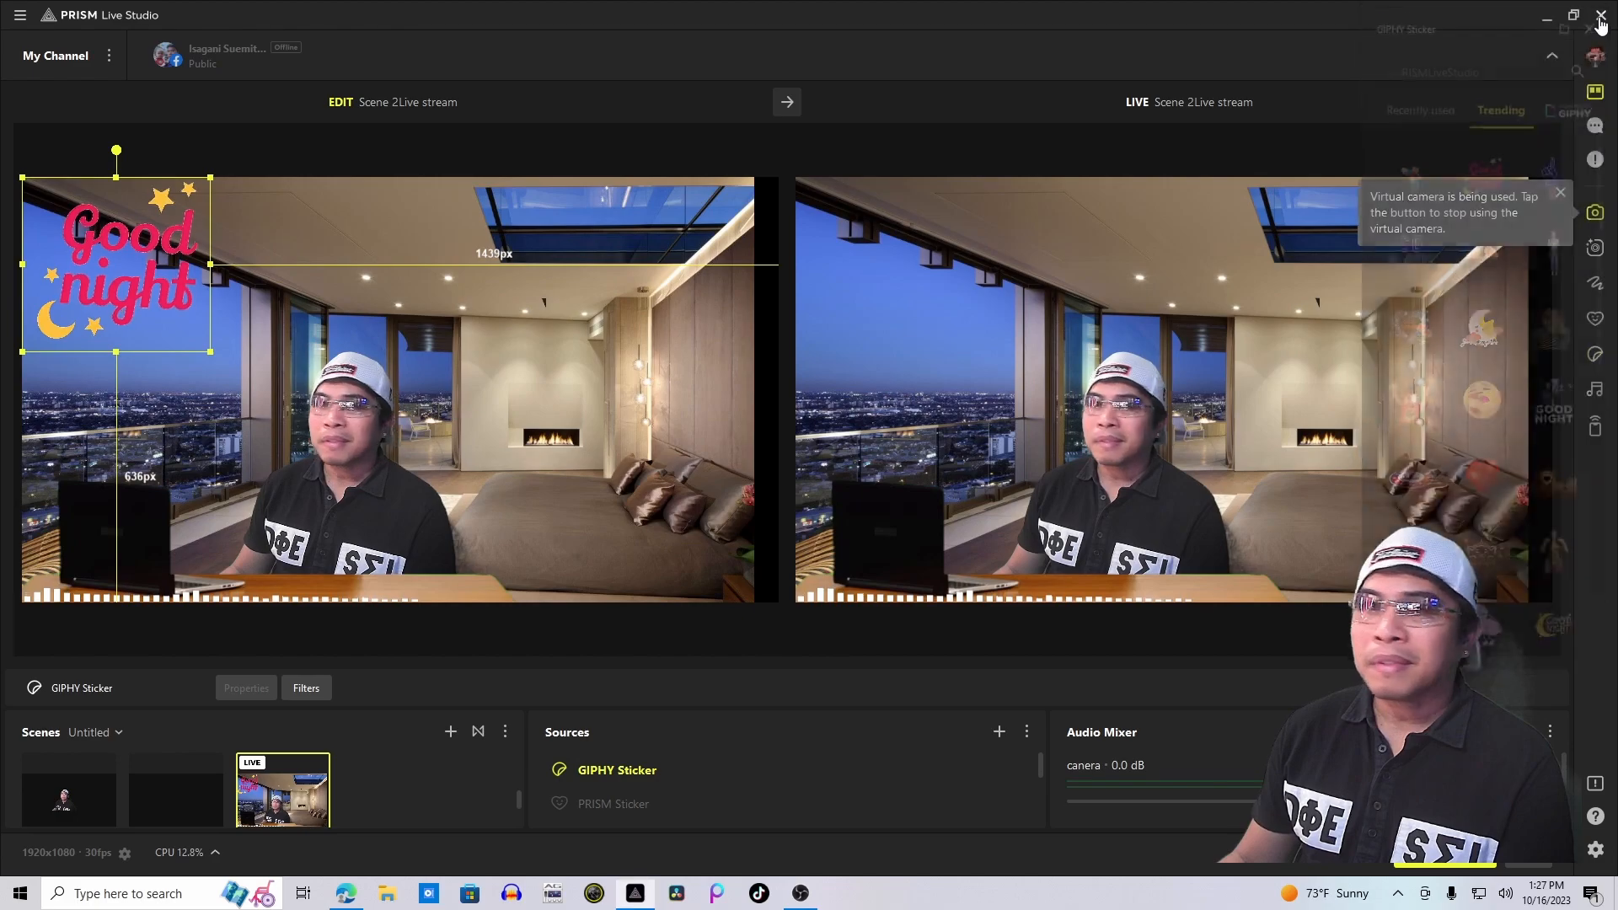
- Place the "Good night" sticker above the fireplace beside the presenter, push the scene live and leave Studio mode
drag(174, 281, 555, 381)
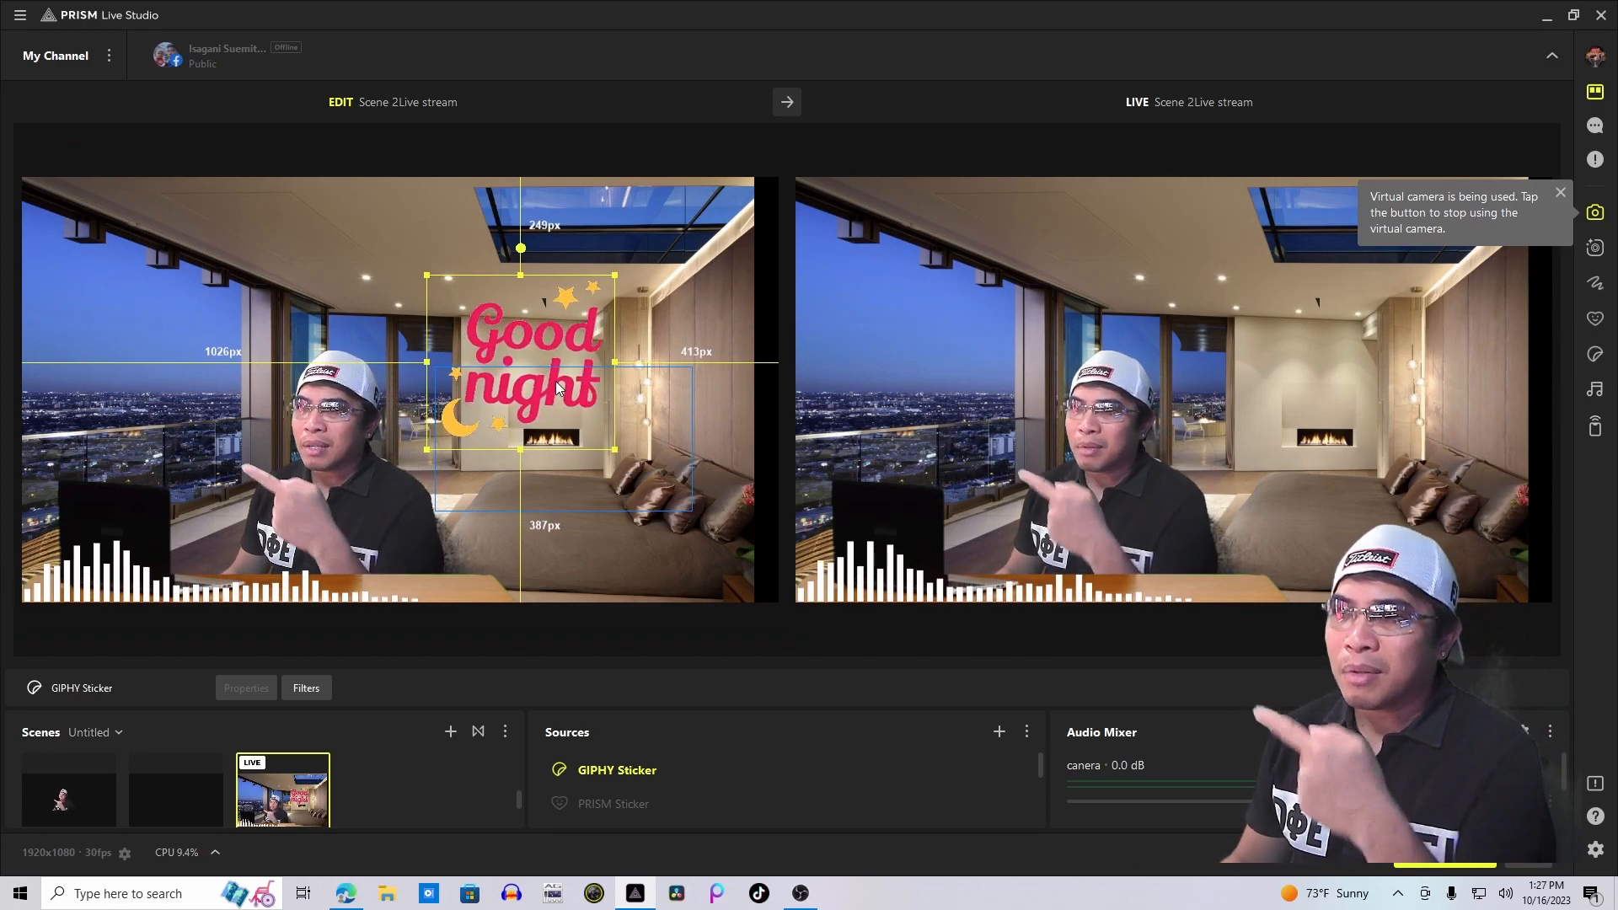
click(787, 102)
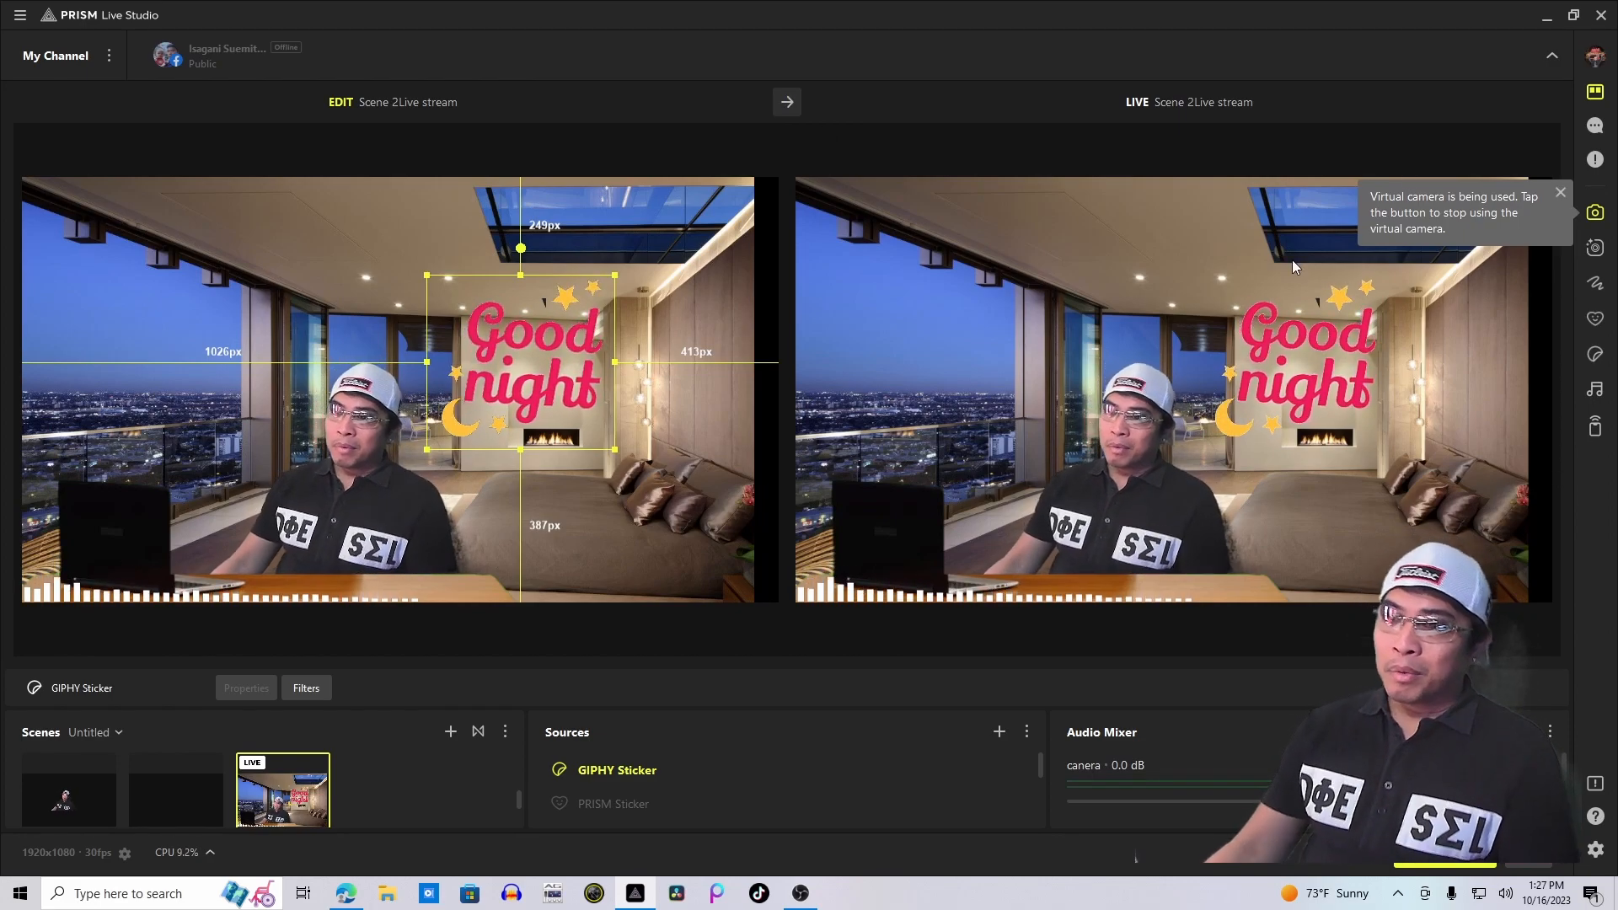
click(1593, 94)
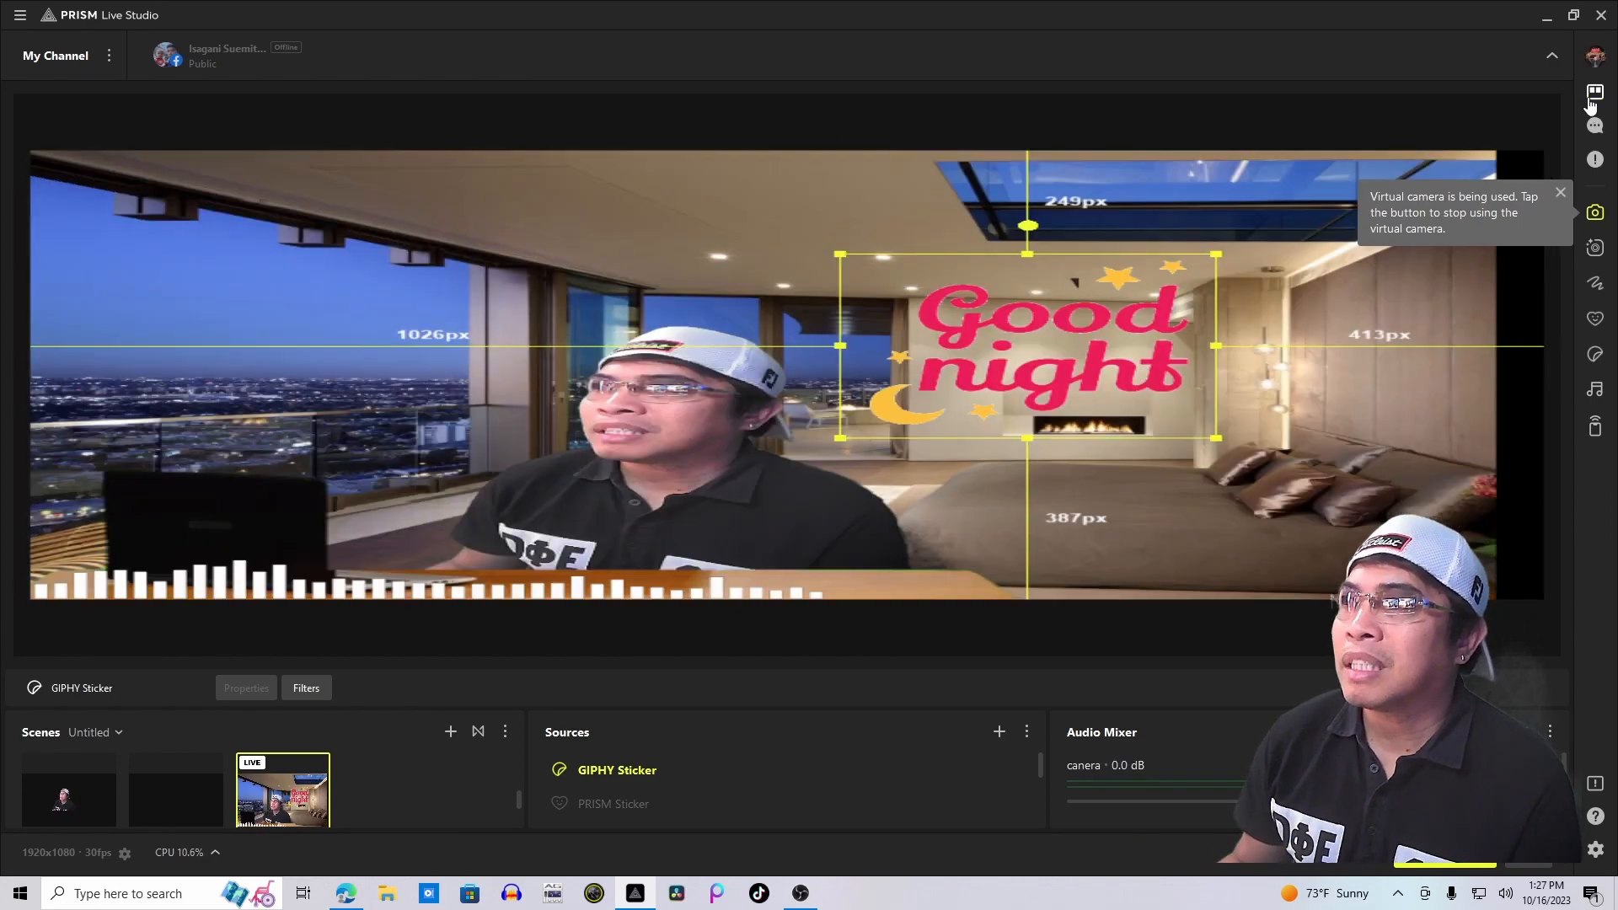
- Restore the PRISM and StreamYard windows to their smaller size and align them side by side along the desktop's upper edge
click(1573, 17)
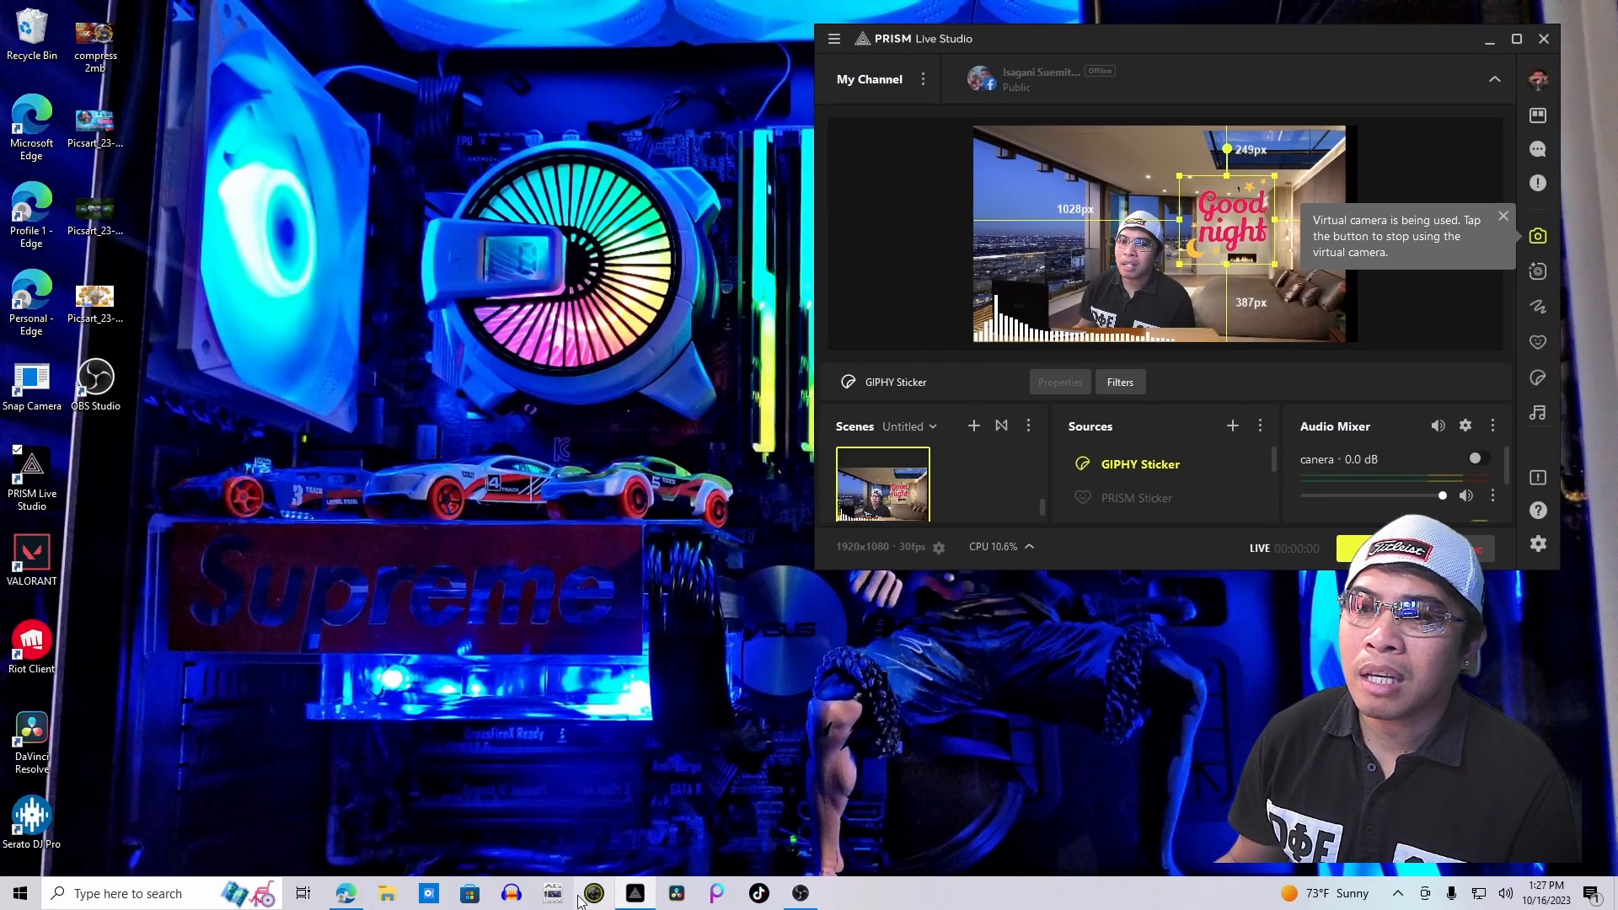
click(341, 895)
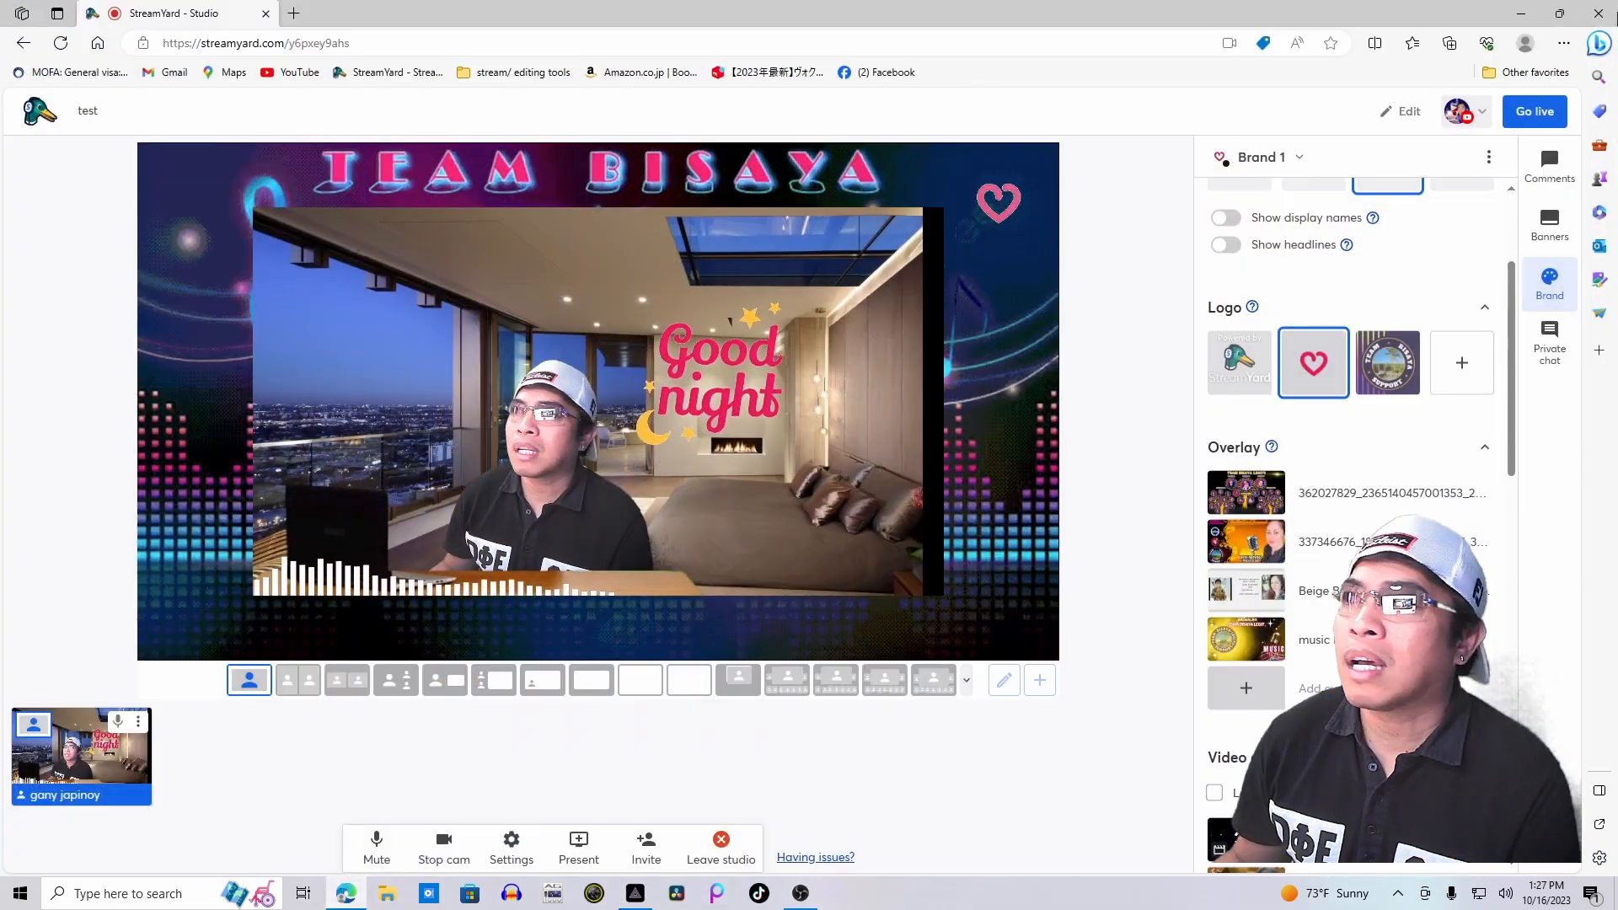
click(1560, 15)
mouse_move(633, 33)
mouse_down()
mouse_move(595, 26)
mouse_move(614, 18)
mouse_up()
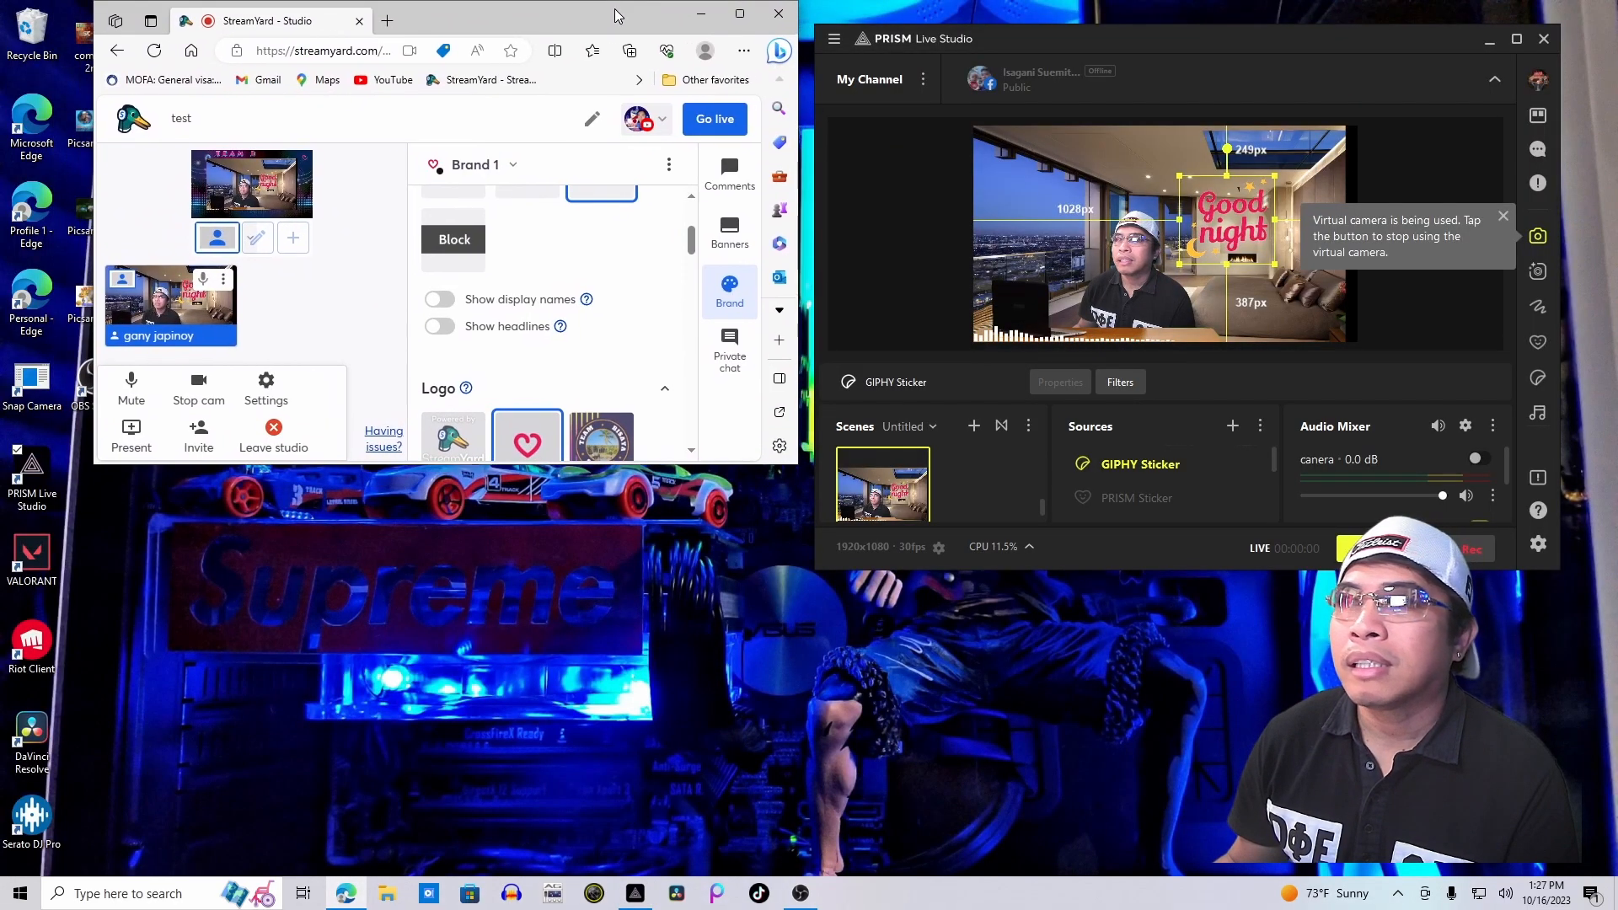
drag(1284, 41, 1281, 19)
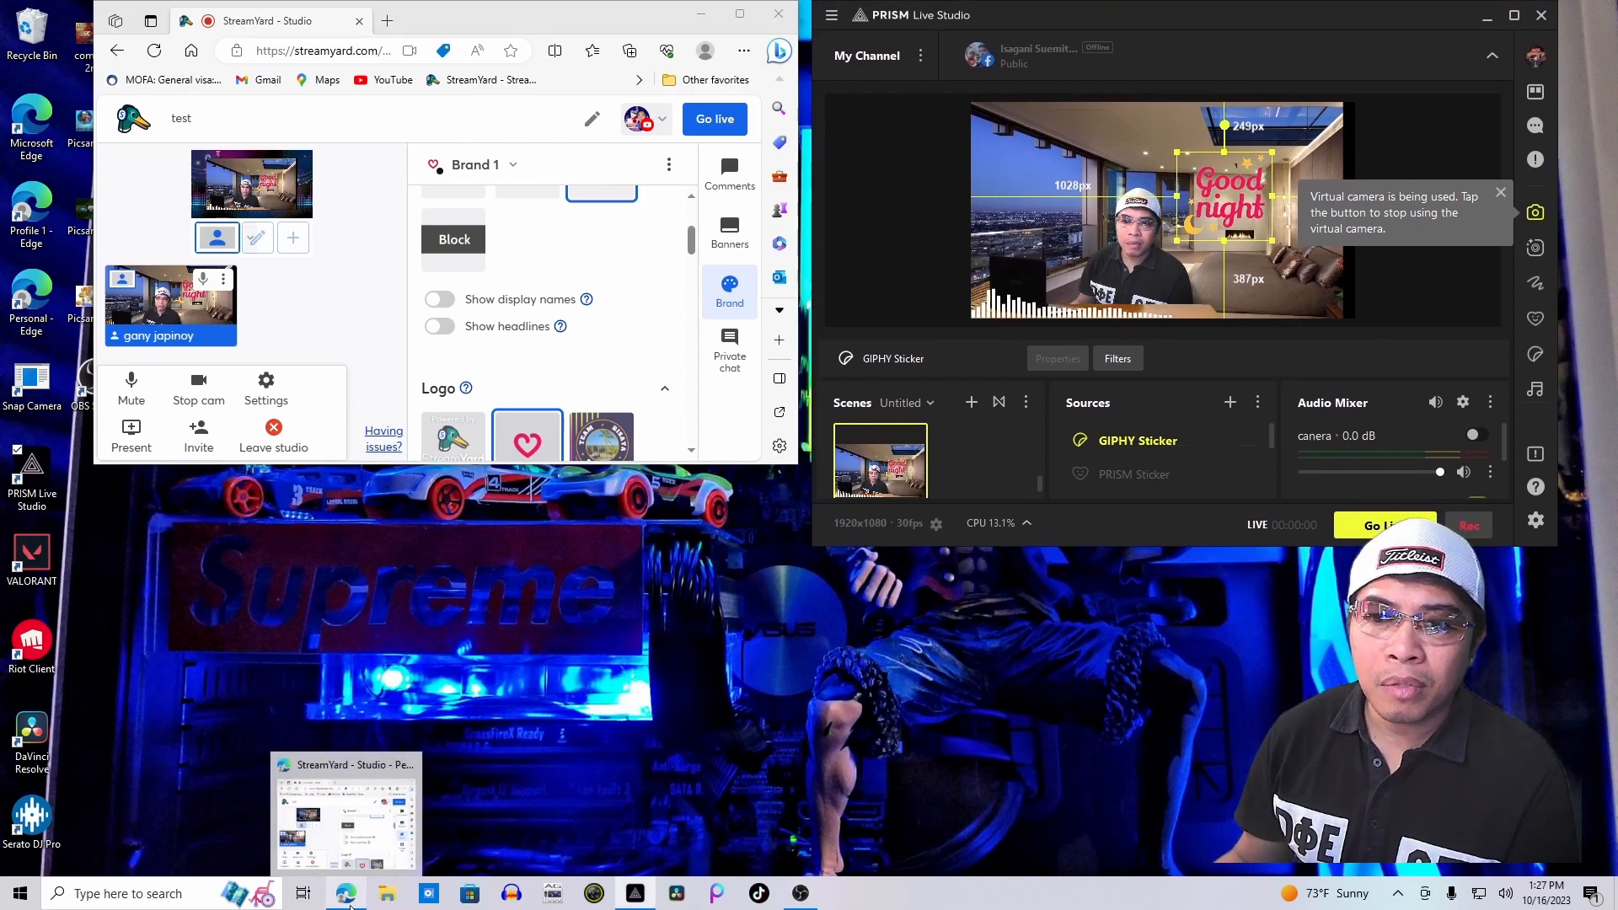
- Open YouTube in a new Microsoft Edge window and place that window below PRISM Live Studio
right_click(346, 893)
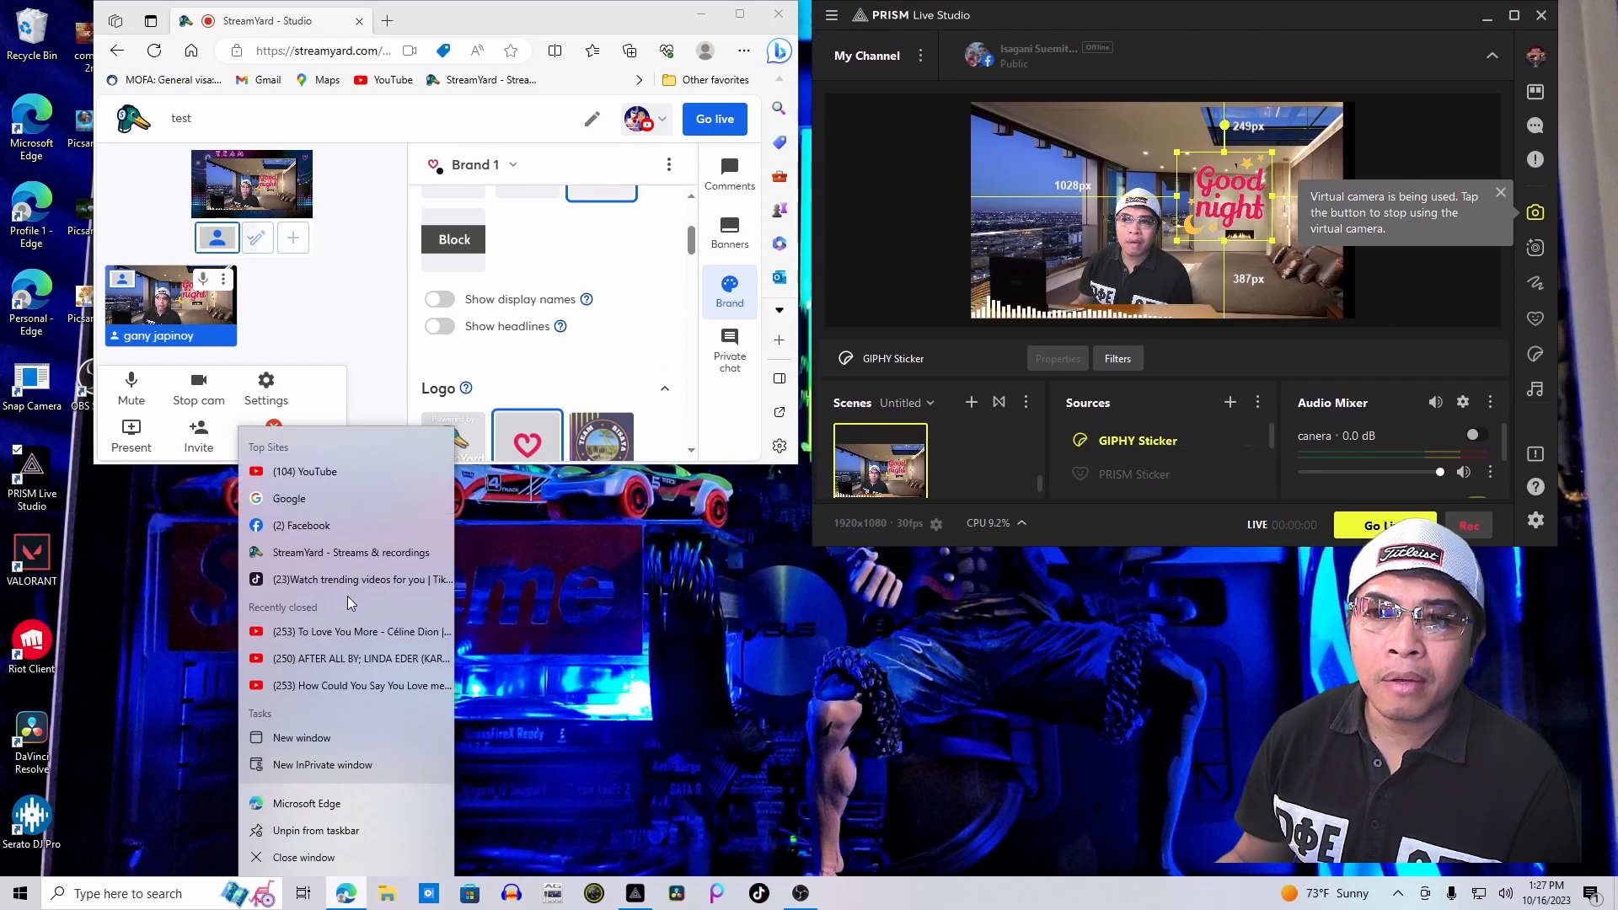
click(305, 806)
click(397, 89)
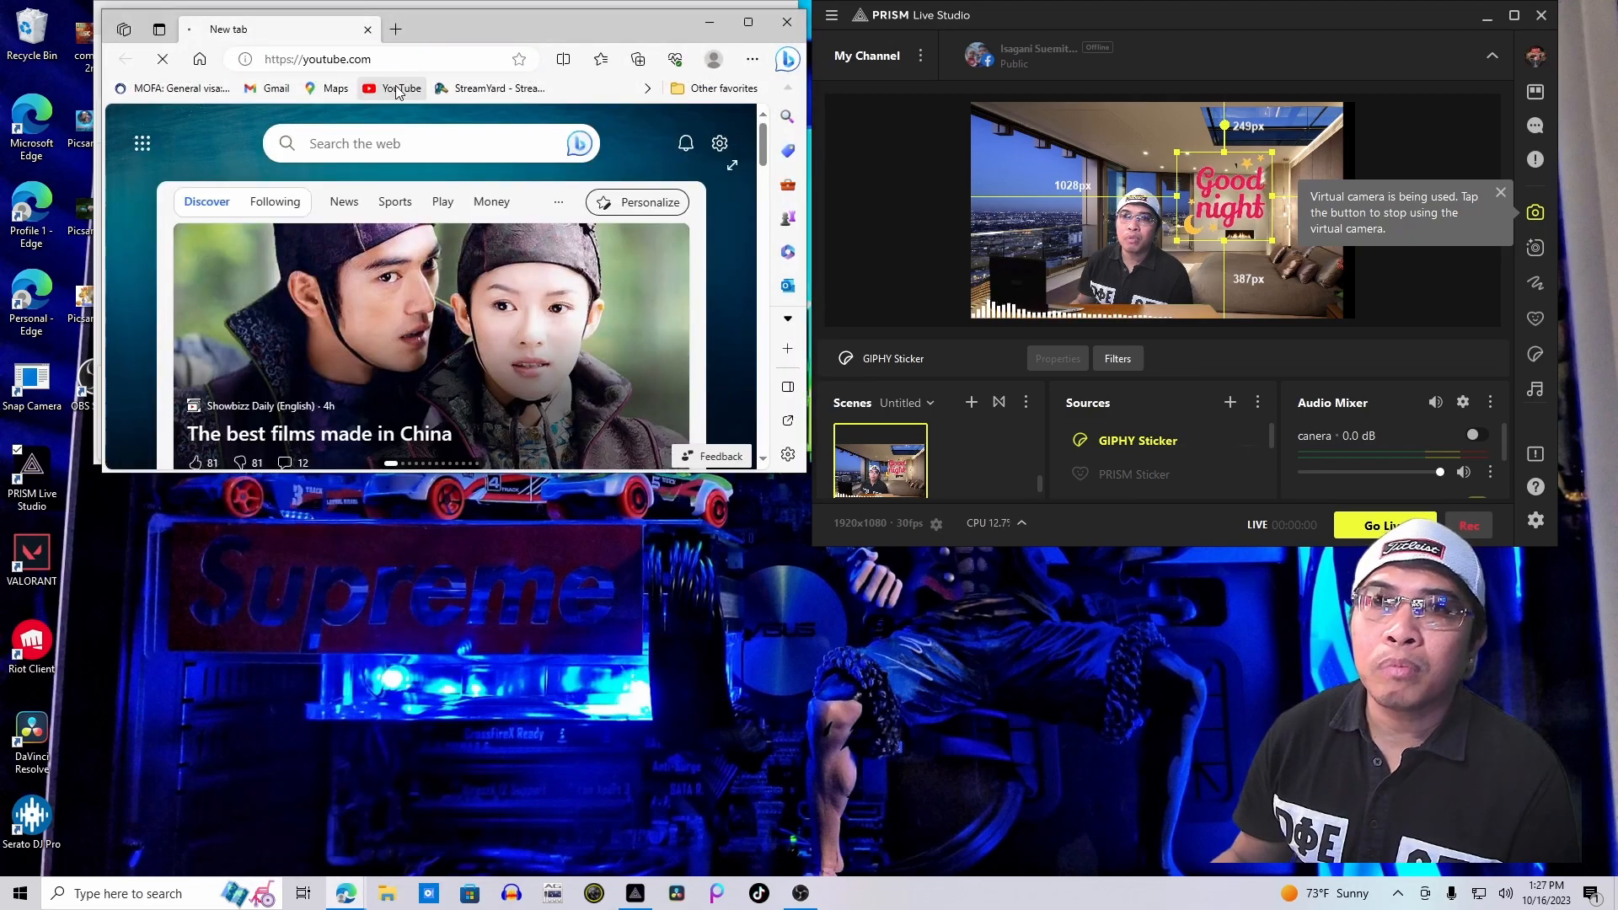
drag(507, 26, 1330, 520)
scroll(1340, 750, down, 3)
scroll(1340, 750, up, 3)
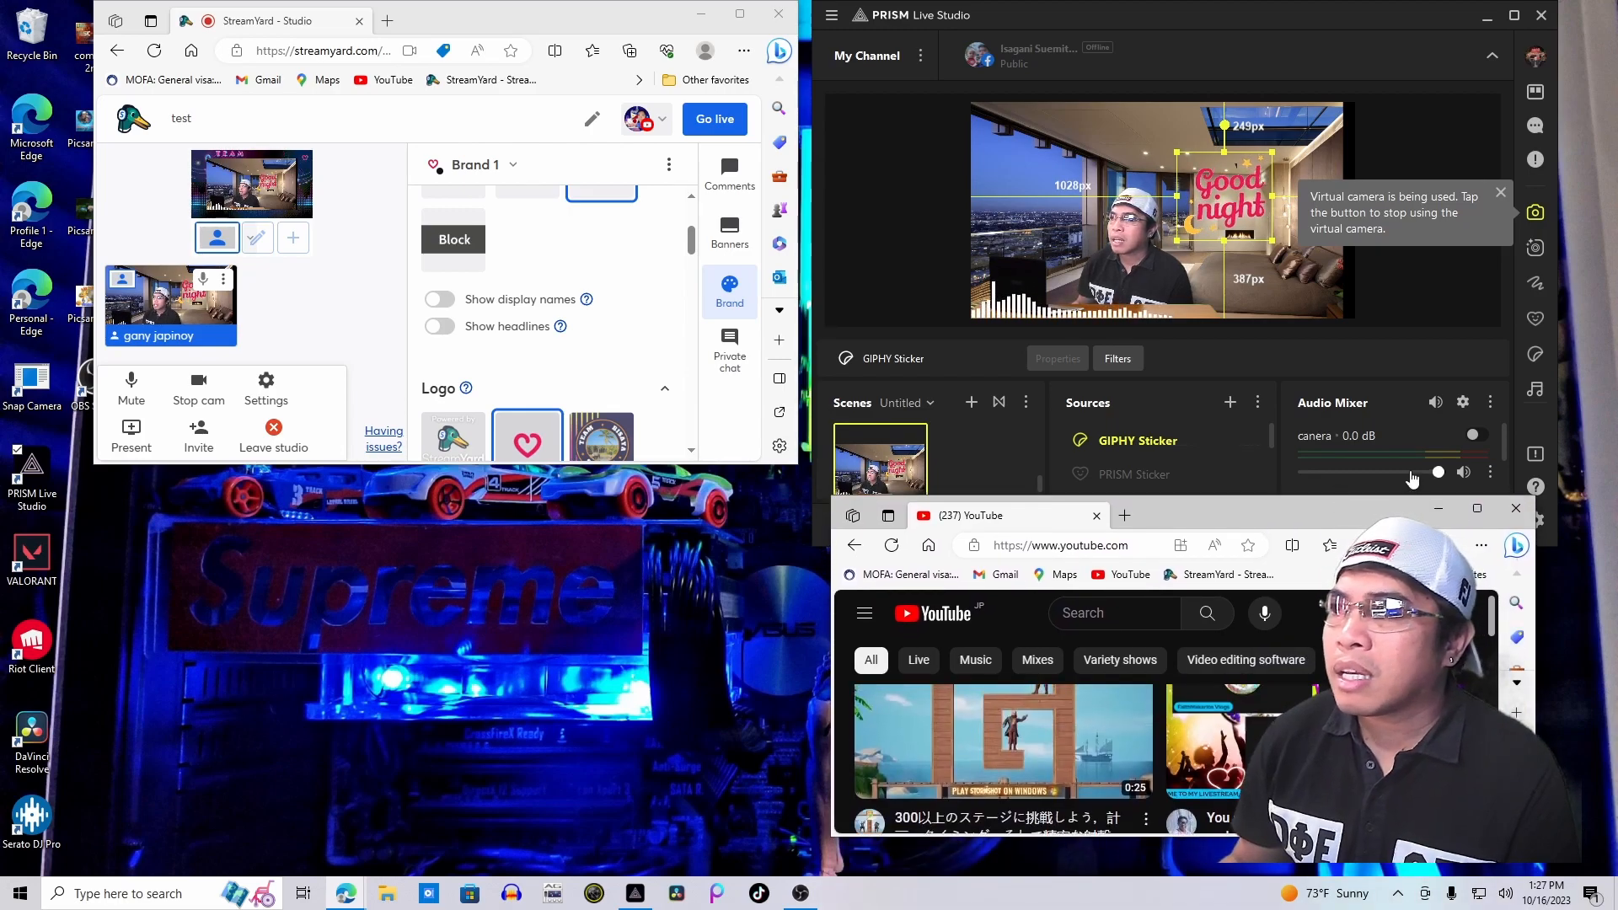
- Bring the Mic/Auxiliary channel into view in PRISM's Audio Mixer and move the YouTube window down to uncover PRISM's Go Live controls
scroll(1385, 438, down, 2)
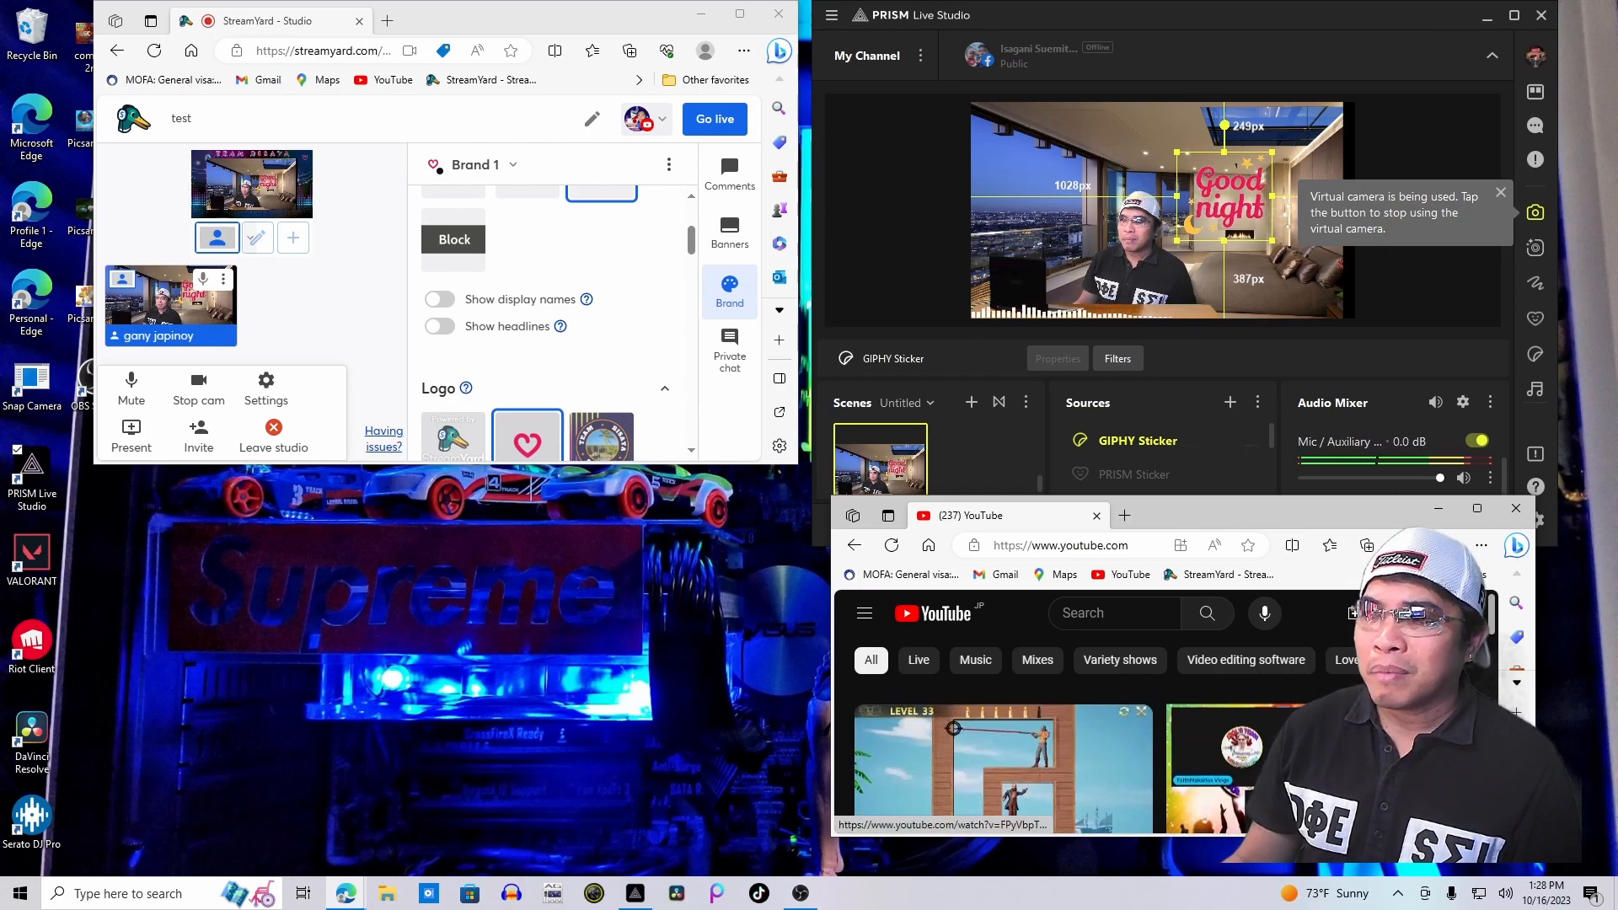
scroll(1258, 761, down, 2)
scroll(1258, 761, down, 2)
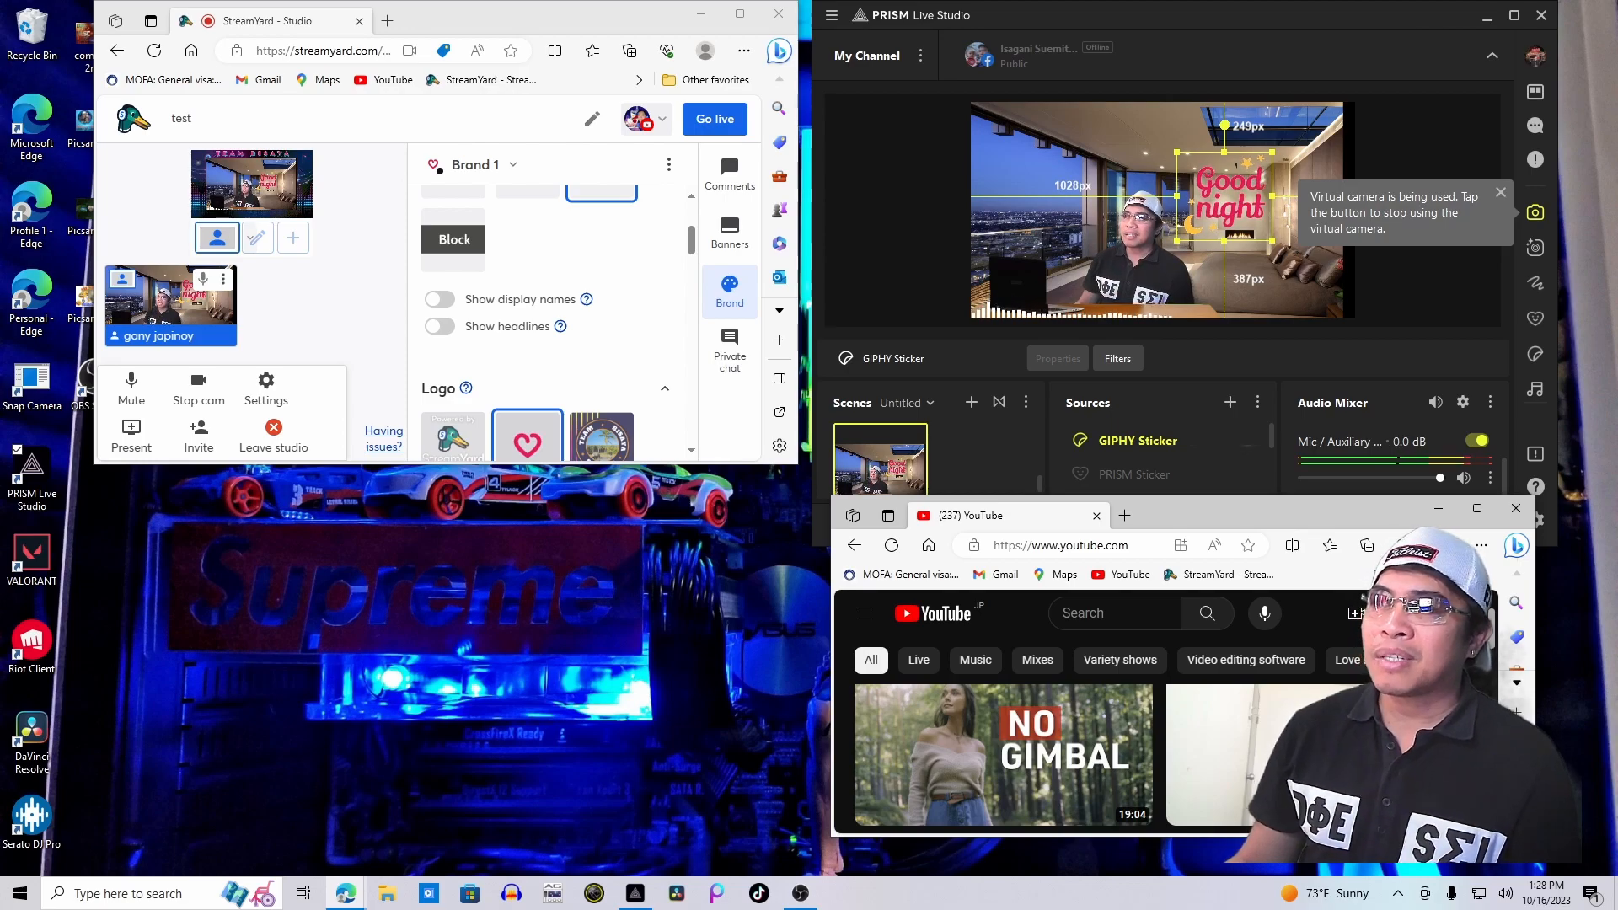
scroll(1257, 761, up, 2)
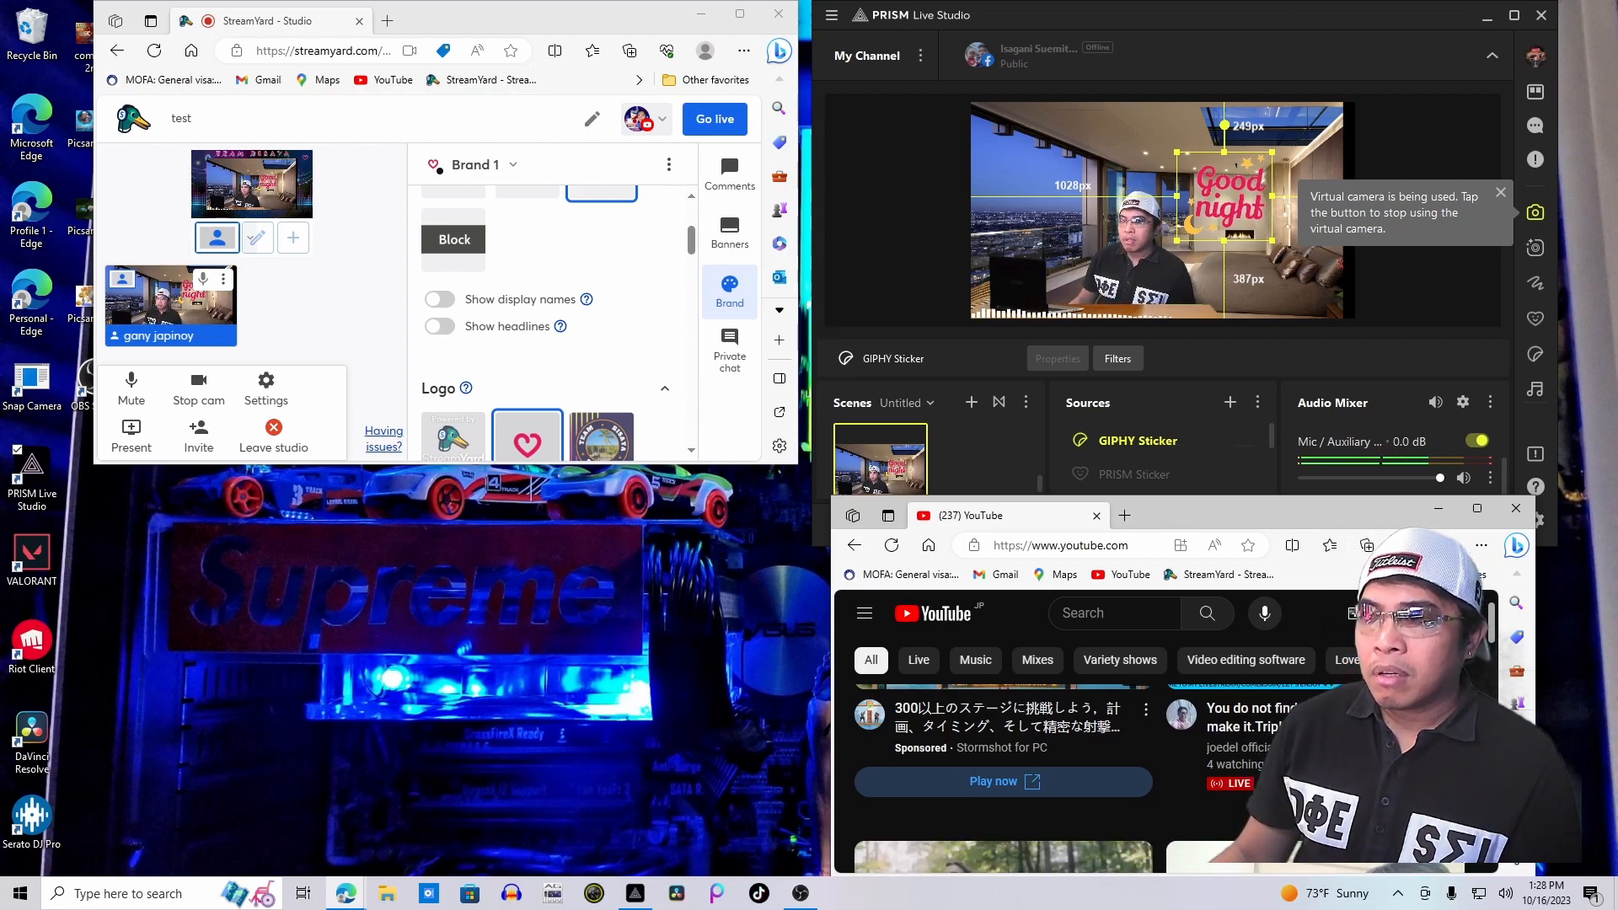
drag(1308, 520, 1294, 561)
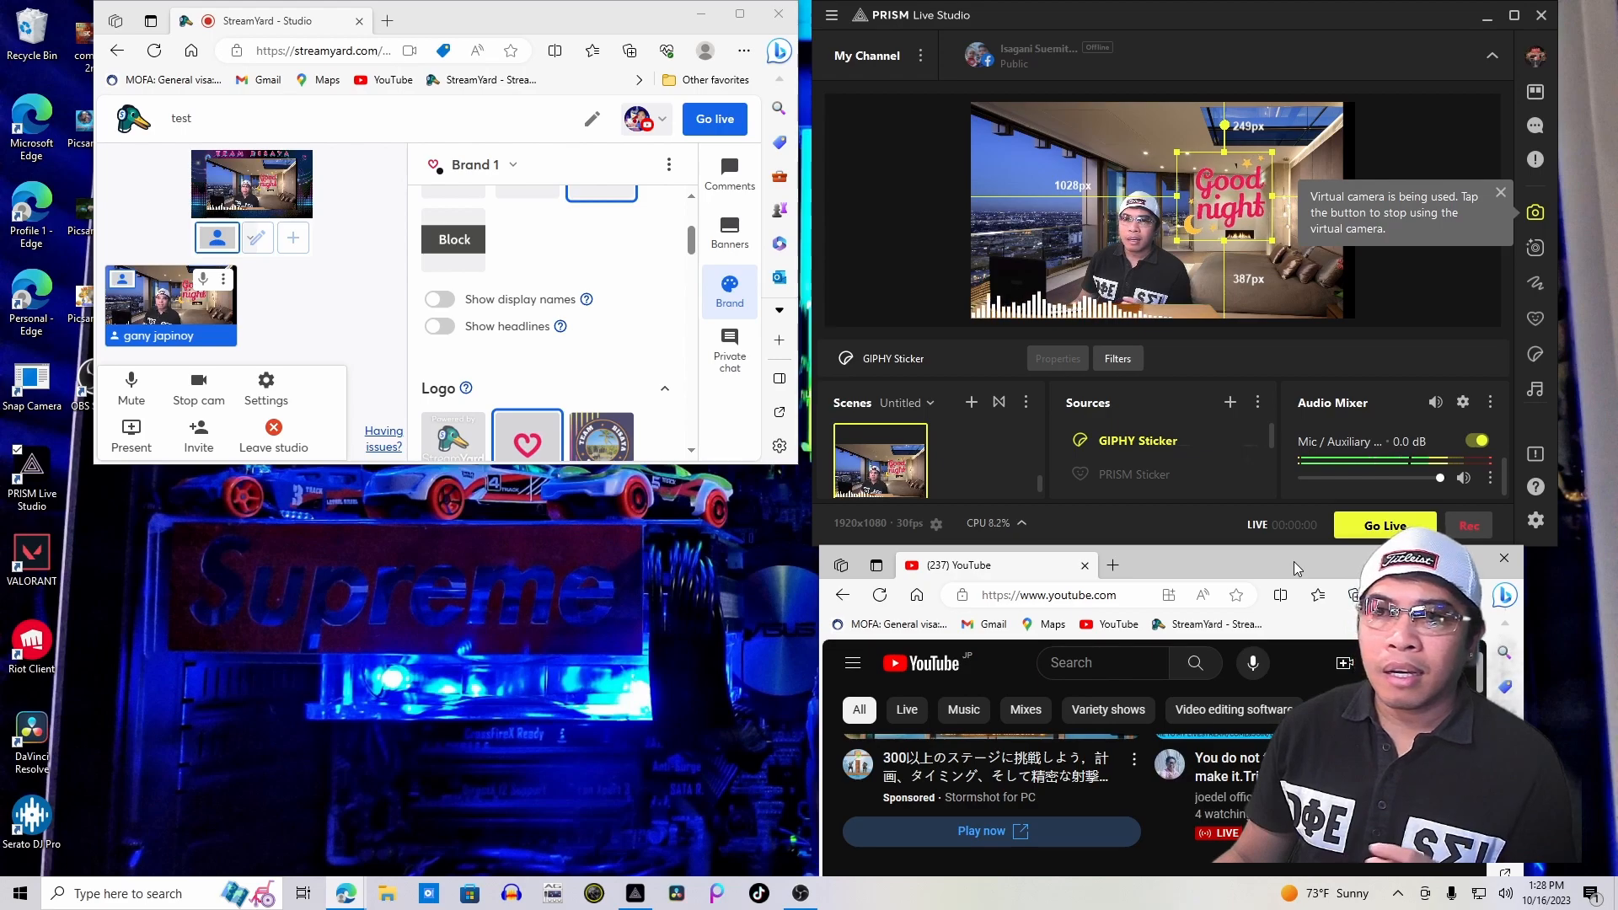